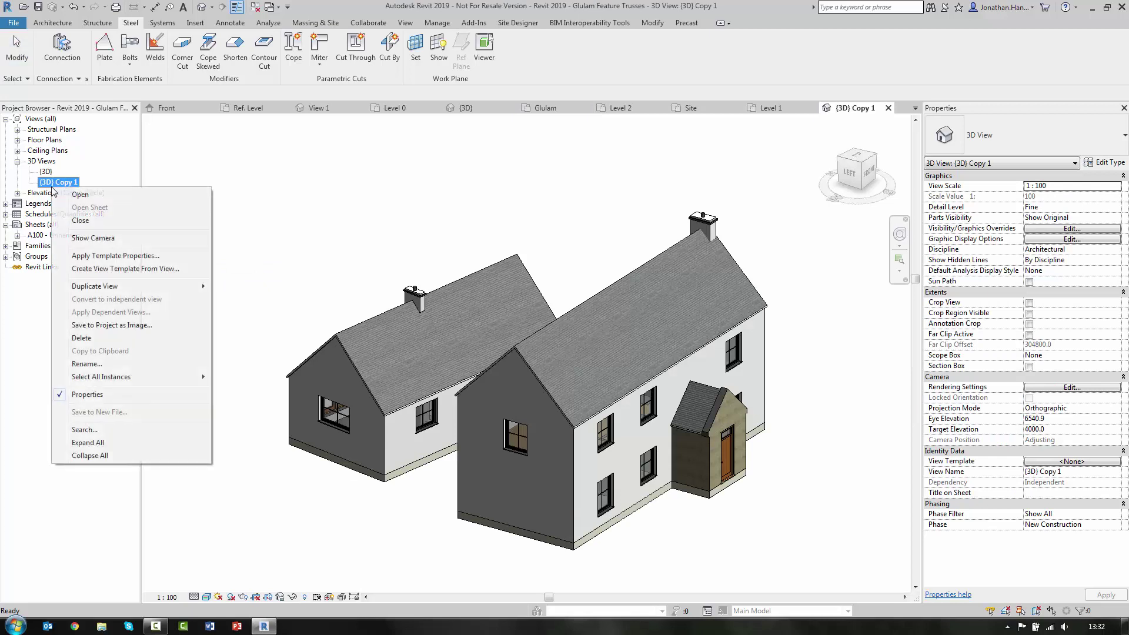
- Rename the copied 3D view to "Glulam Trusses"
click(85, 364)
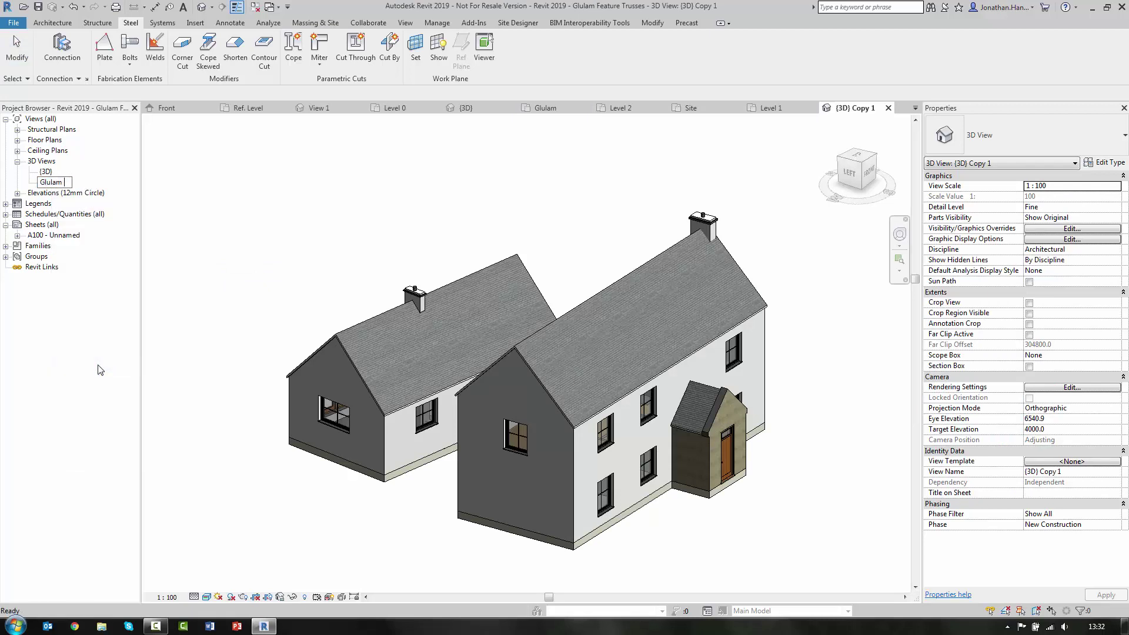
text(Glulam Trusses)
key(Return)
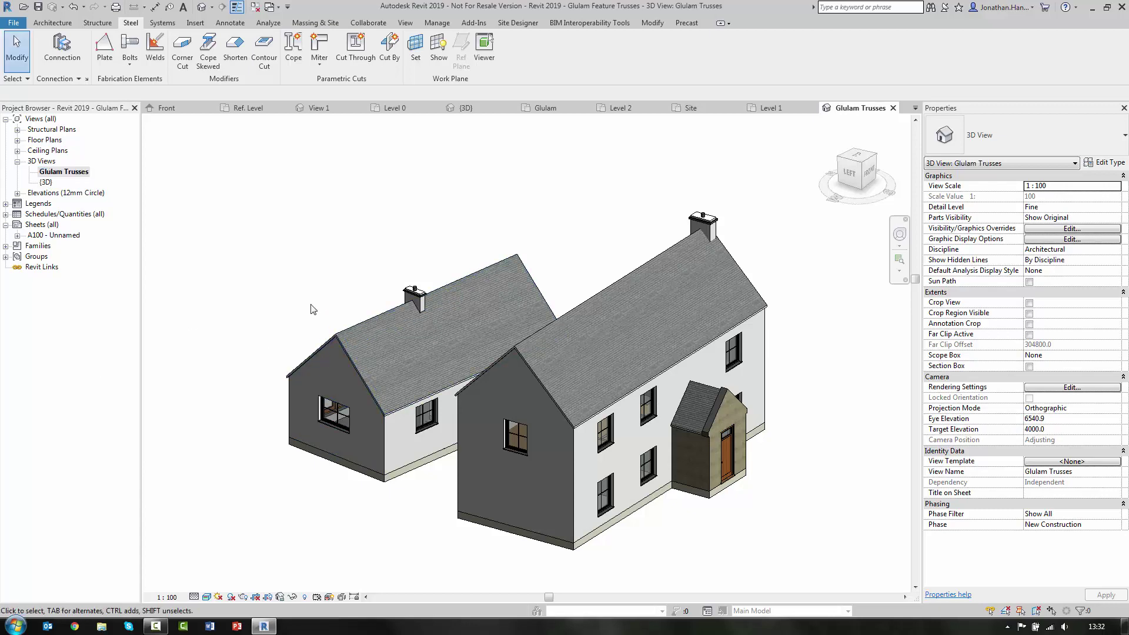
- Hide the slate roof element of the smaller building in the Glulam Trusses view and inspect the exposed interior
shift+middle_drag(315, 310, 394, 406)
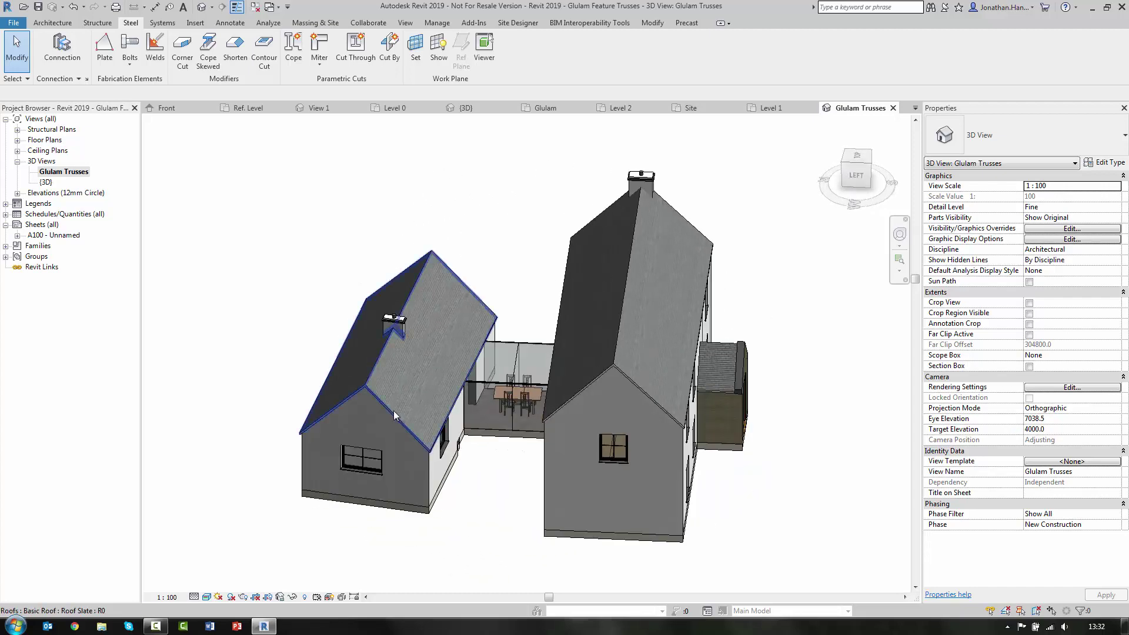
click(394, 406)
right_click(394, 409)
mouse_move(464, 171)
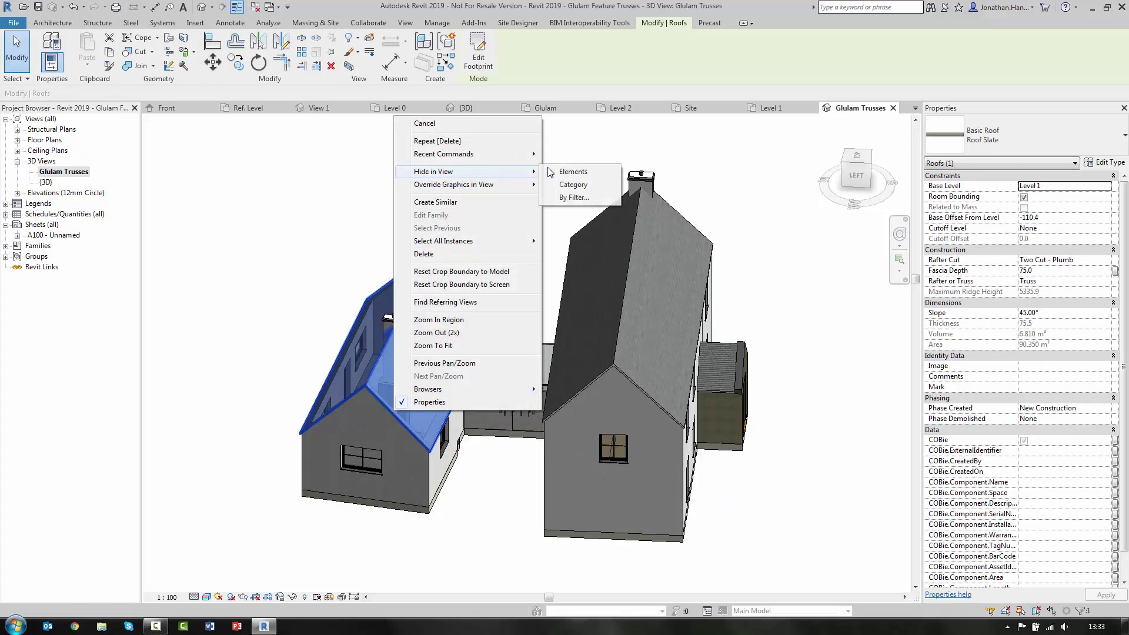
click(567, 171)
shift+middle_drag(482, 450, 868, 517)
scroll(759, 538, up, 6)
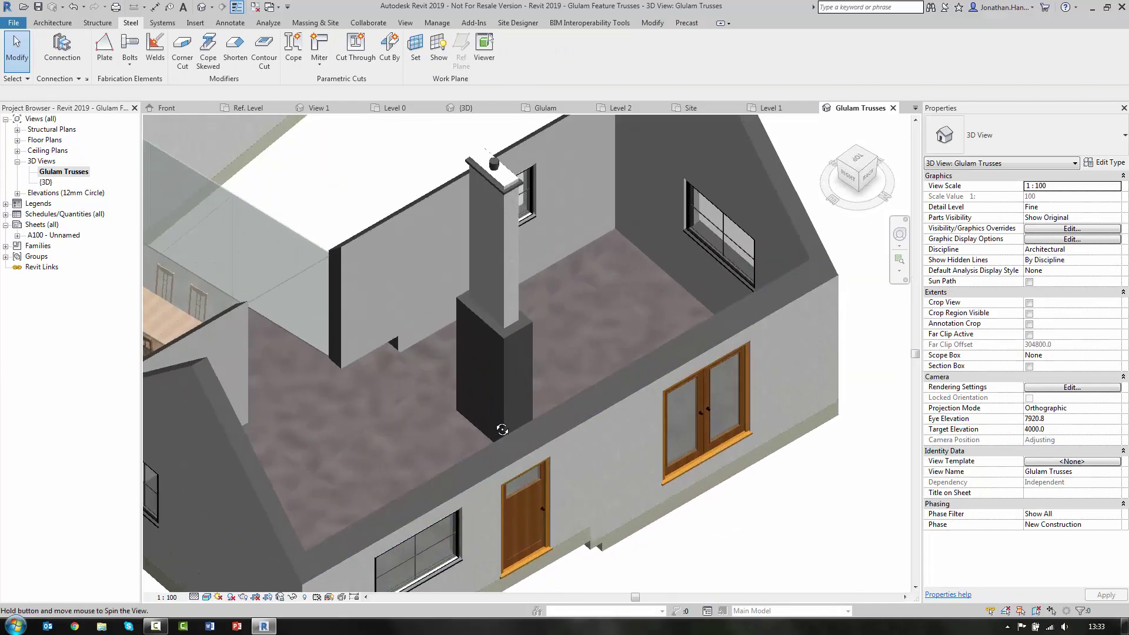
key(ctrl)
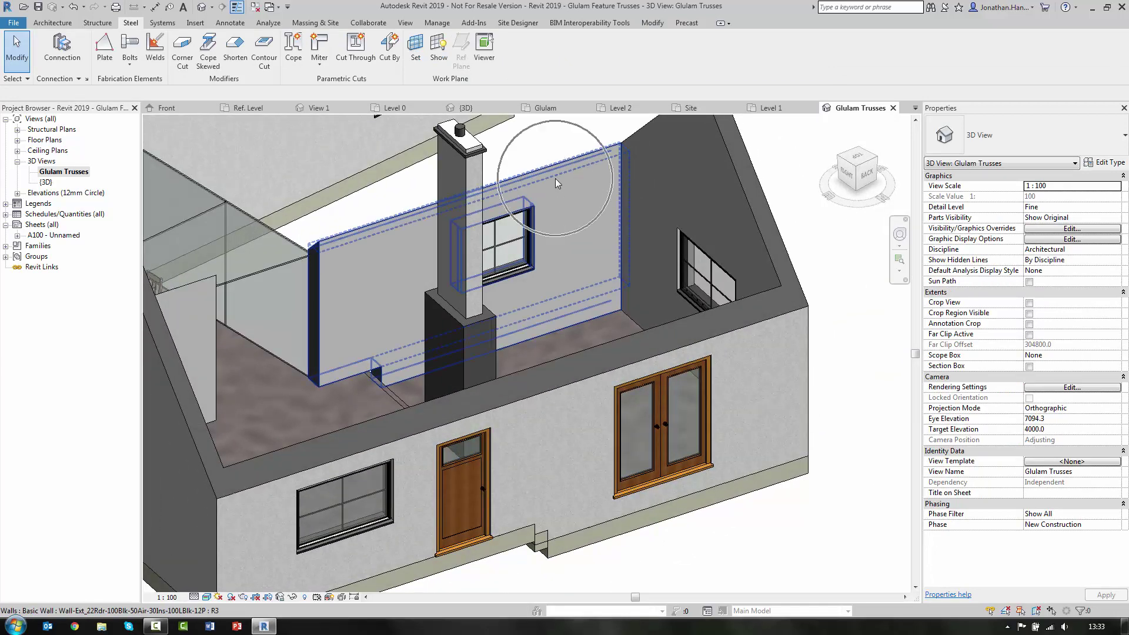
key(ctrl)
scroll(514, 297, down, 2)
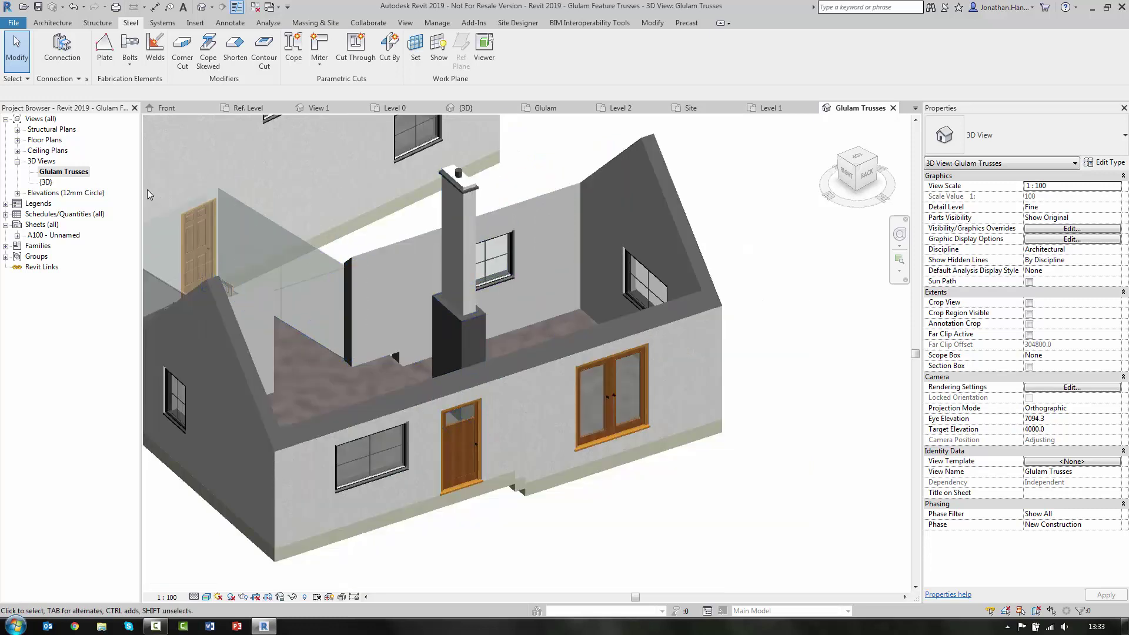
- Open the East elevation and examine where the Glulam level sits relative to the smaller building's walls and roof
click(17, 140)
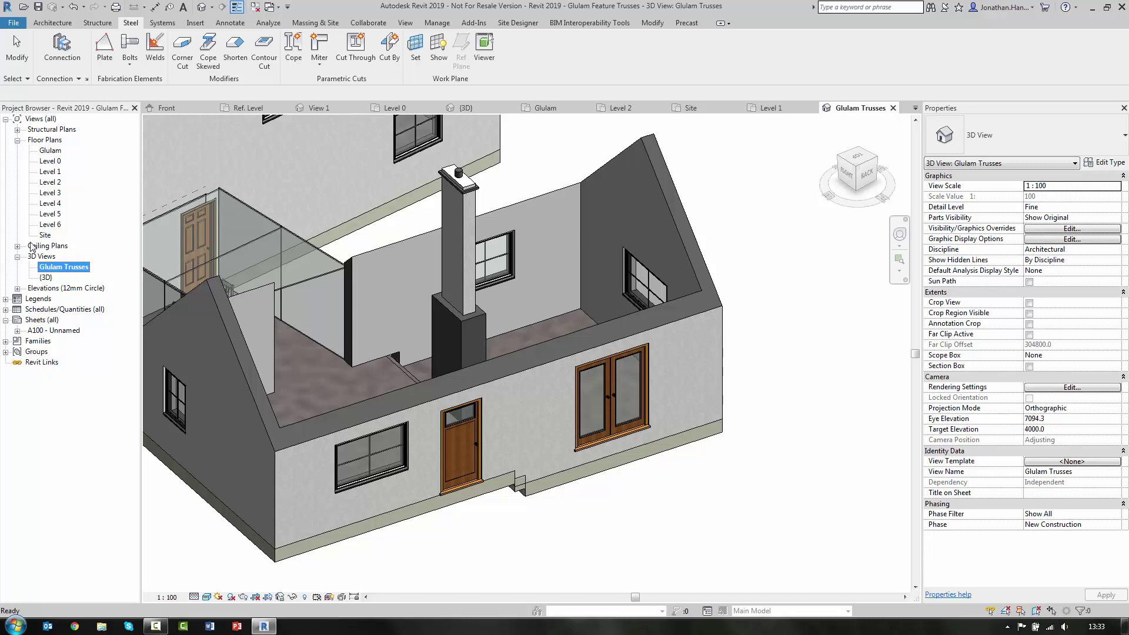
click(18, 288)
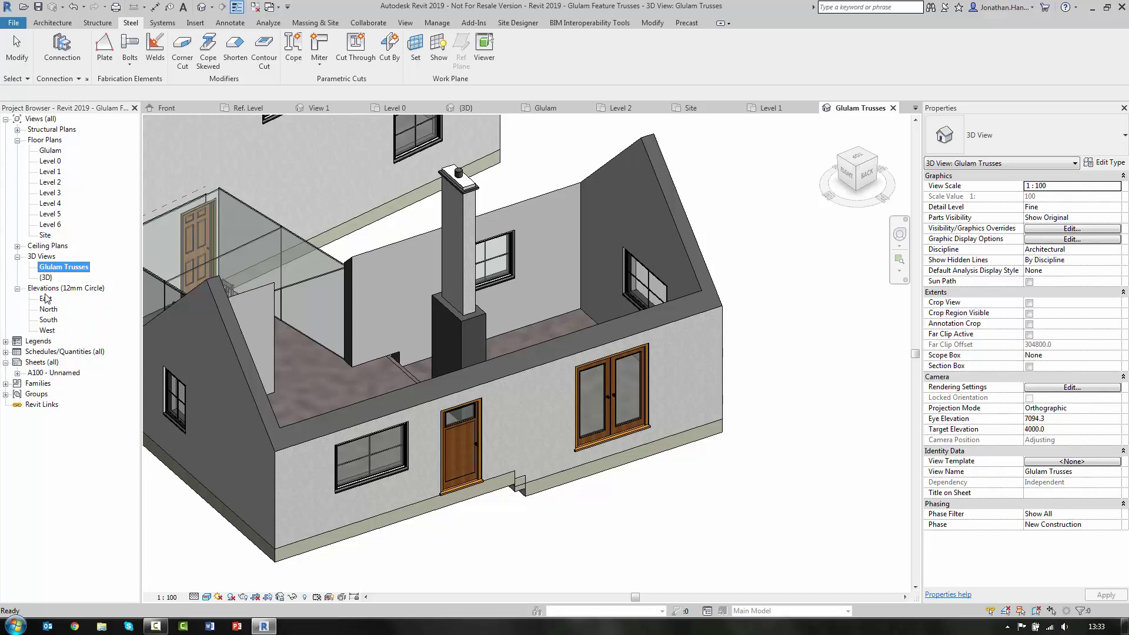
double_click(46, 299)
scroll(731, 437, up, 2)
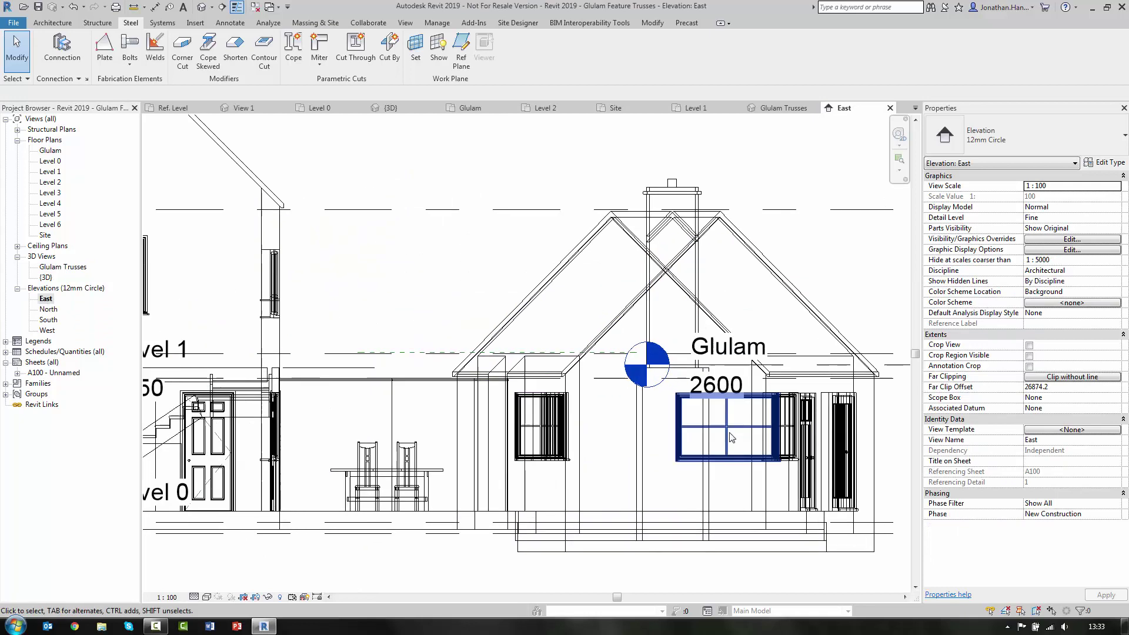
scroll(731, 437, up, 2)
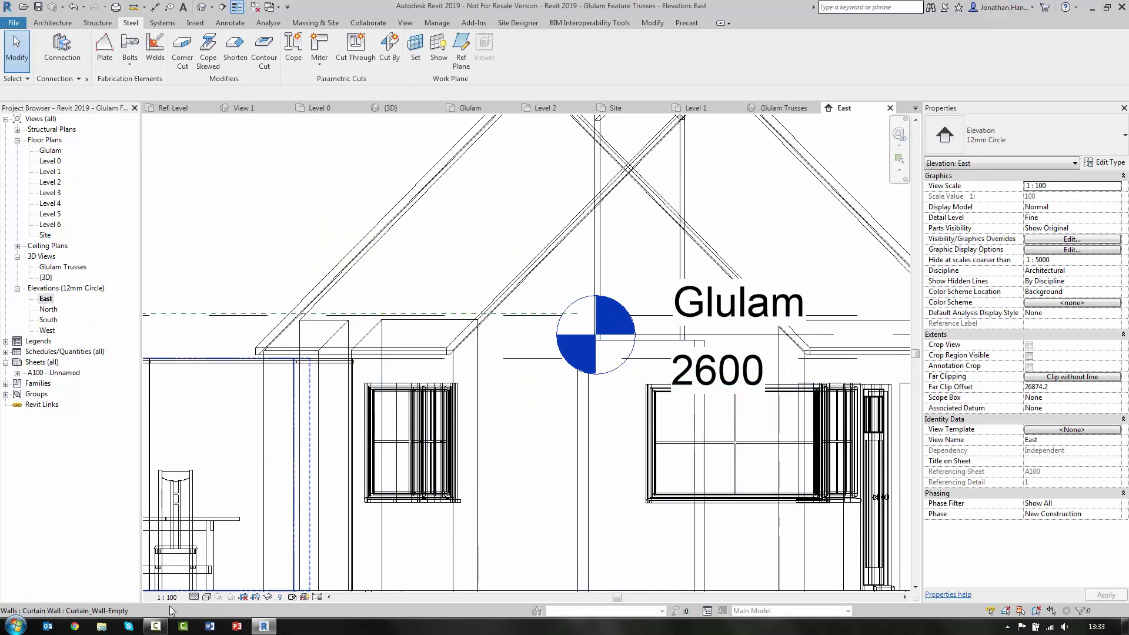
click(167, 597)
click(187, 521)
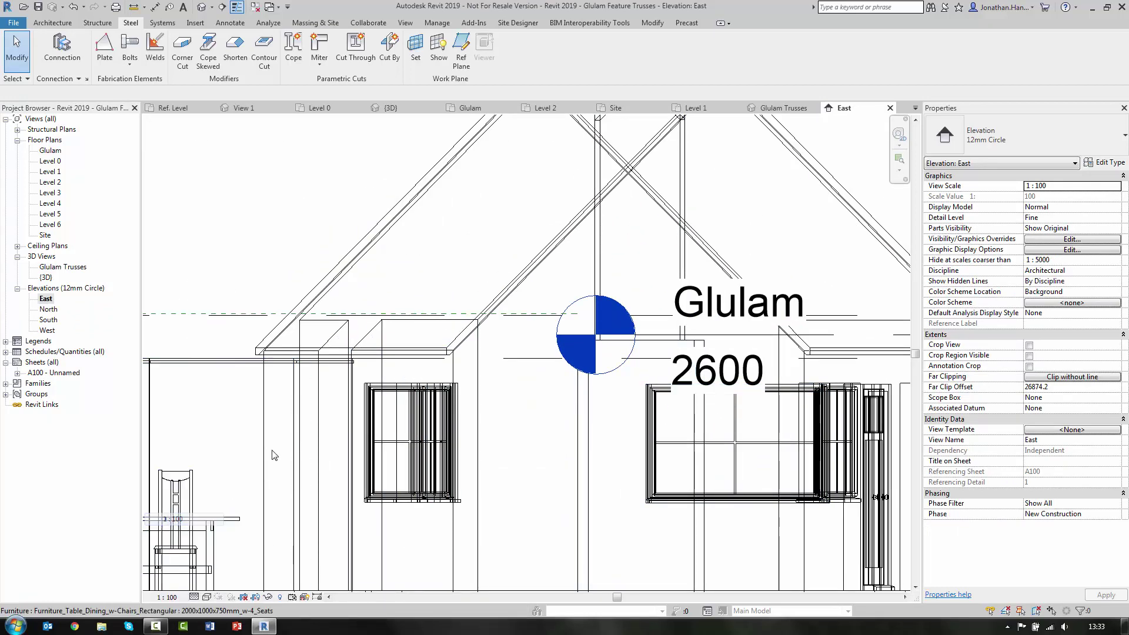
scroll(404, 327, down, 3)
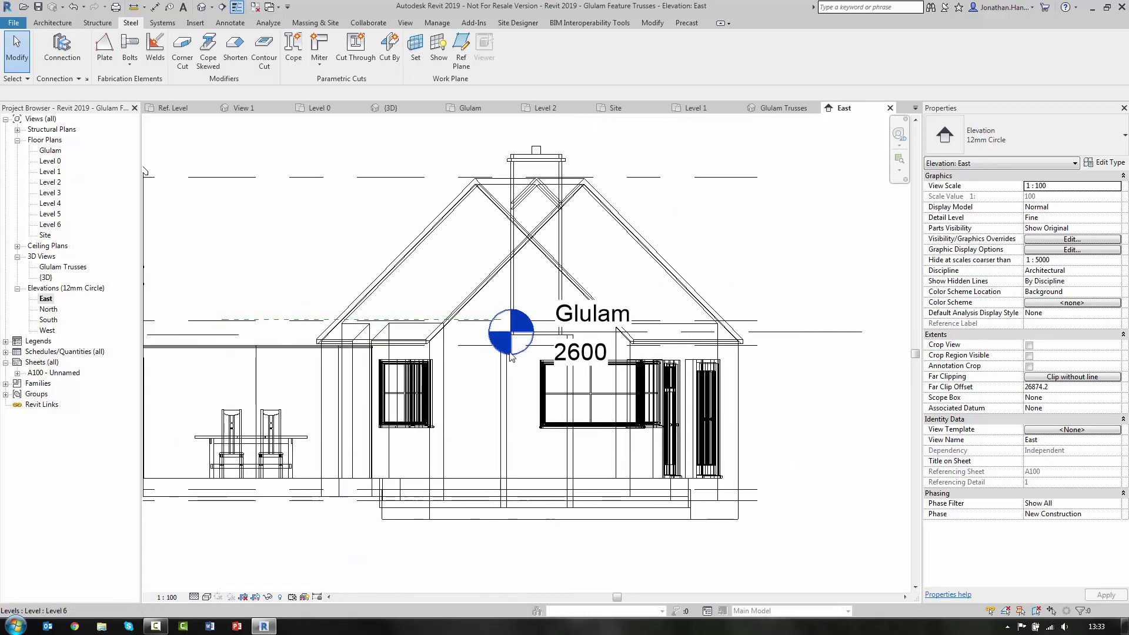
- In the Glulam floor plan, draw a building section across the angled building, parallel to its gables and looking toward the west gable
double_click(51, 152)
scroll(415, 340, down, 2)
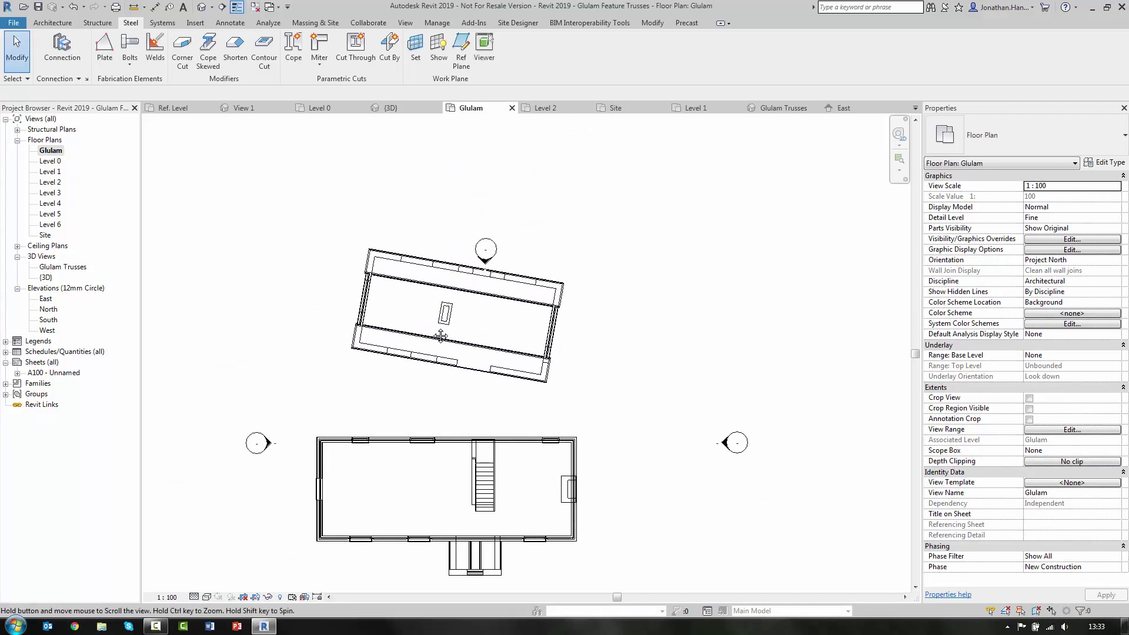
scroll(415, 340, up, 1)
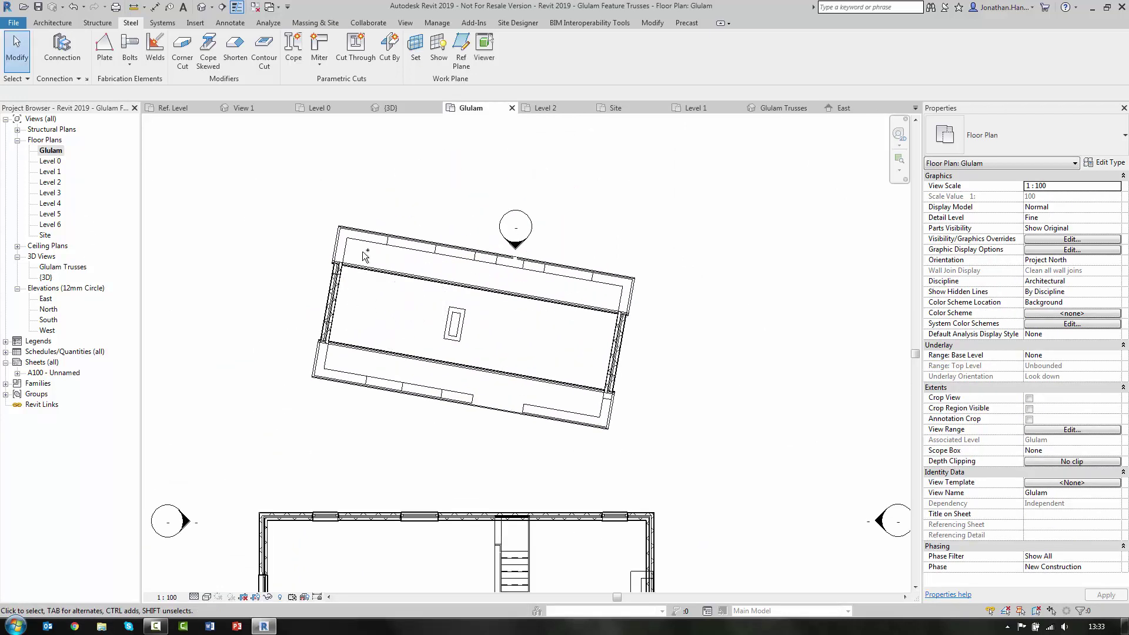
click(53, 24)
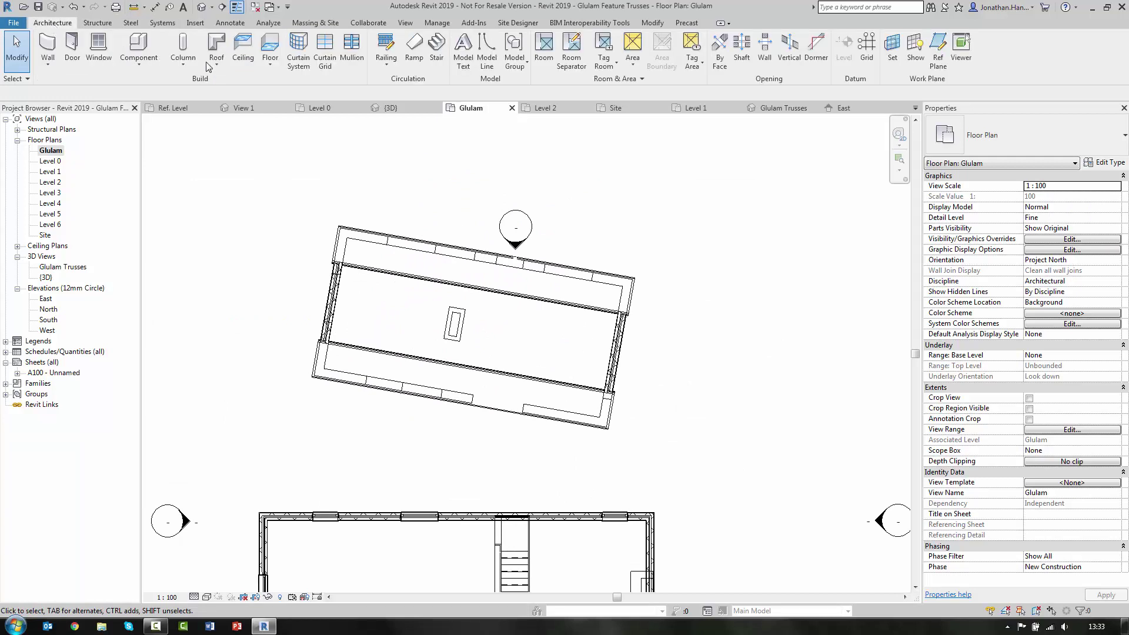
click(404, 23)
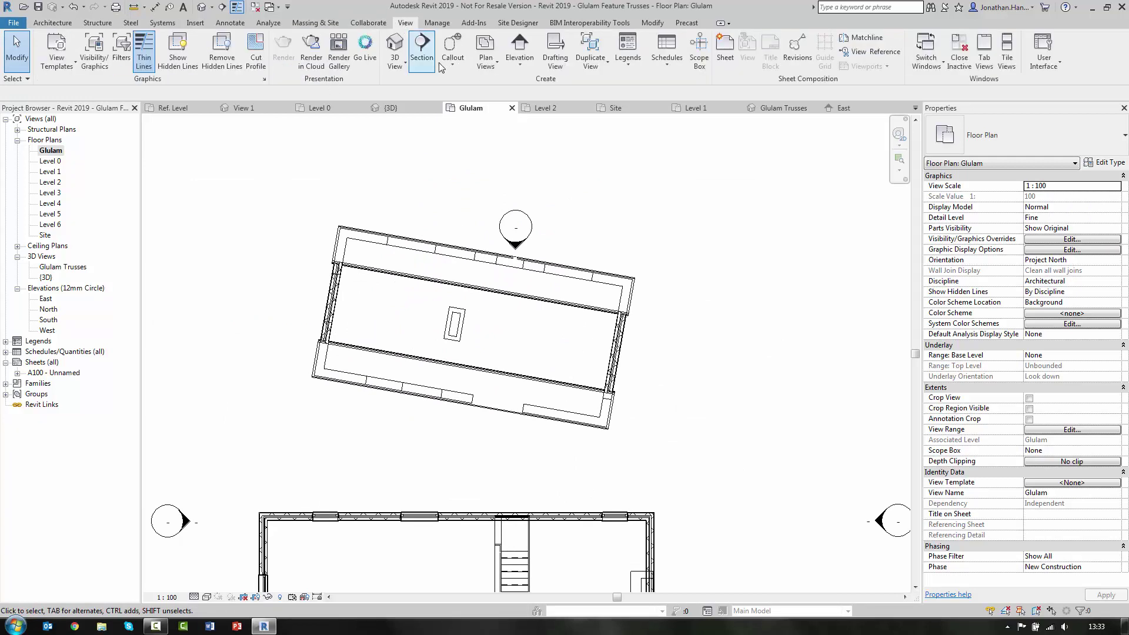
click(422, 53)
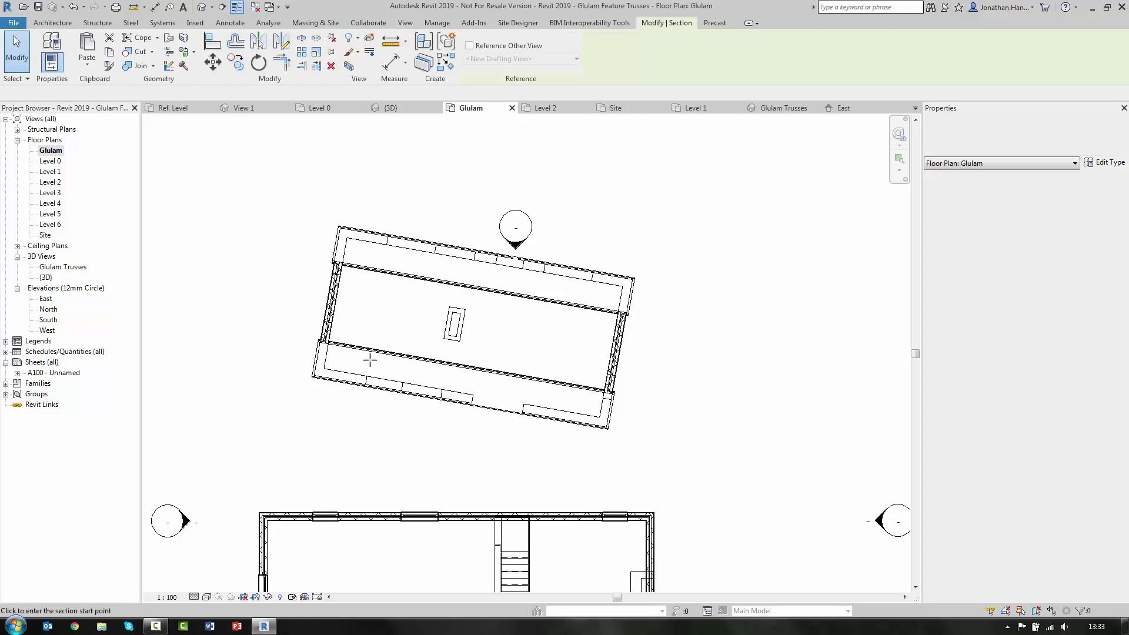
click(370, 416)
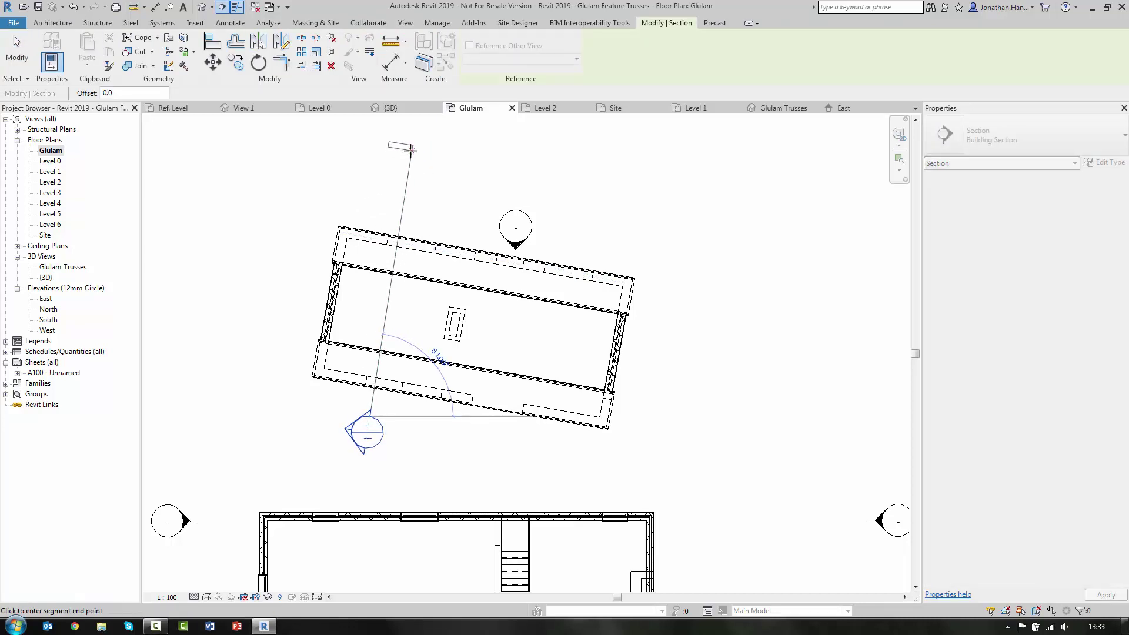
click(406, 216)
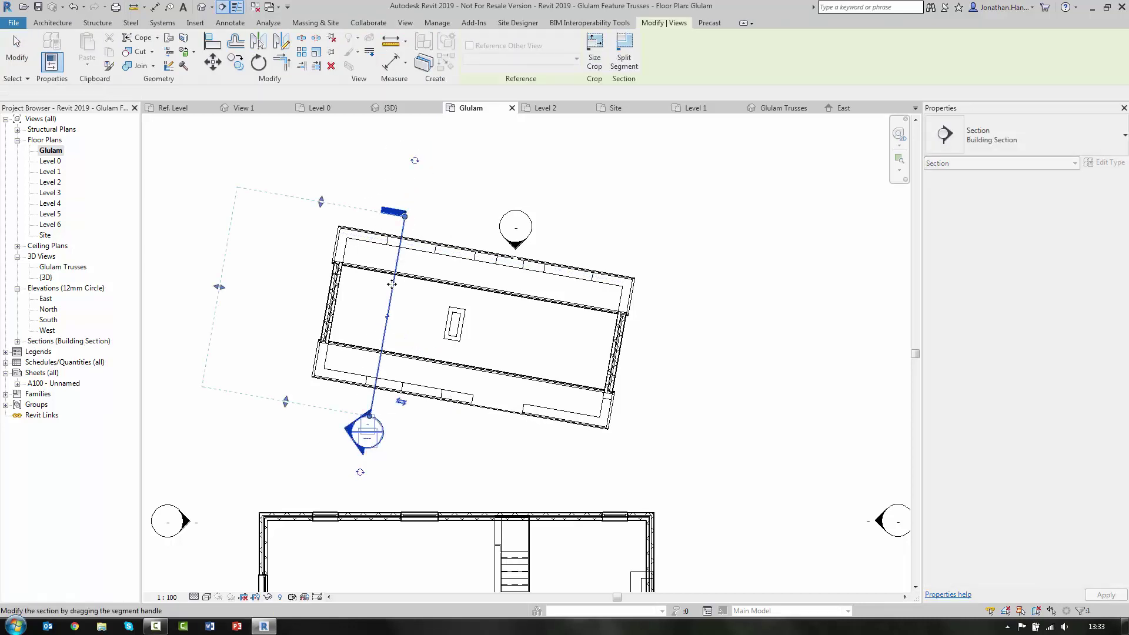
- Open the new section view and set its detail level to Fine and its visual style to Wireframe
key(Escape)
double_click(349, 432)
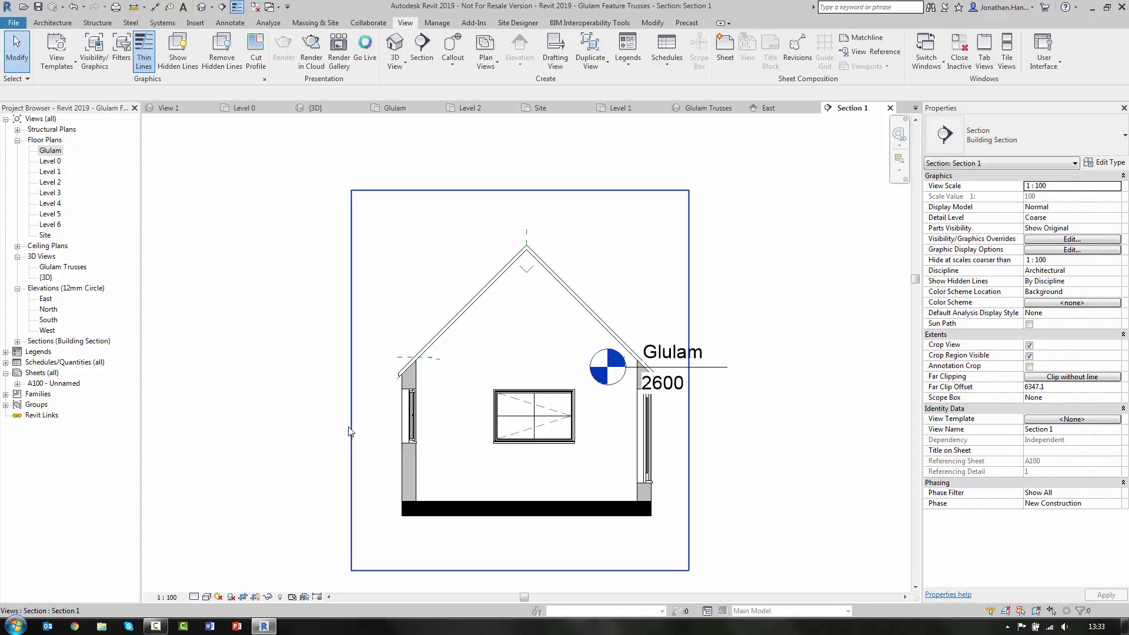
click(194, 597)
click(211, 581)
click(206, 597)
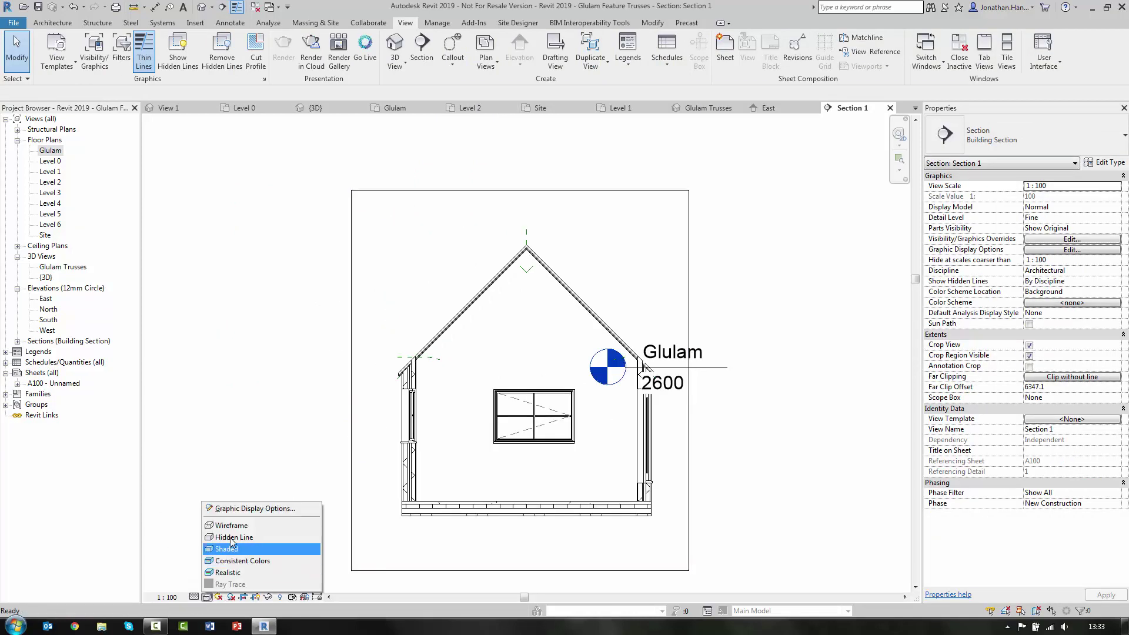
click(271, 525)
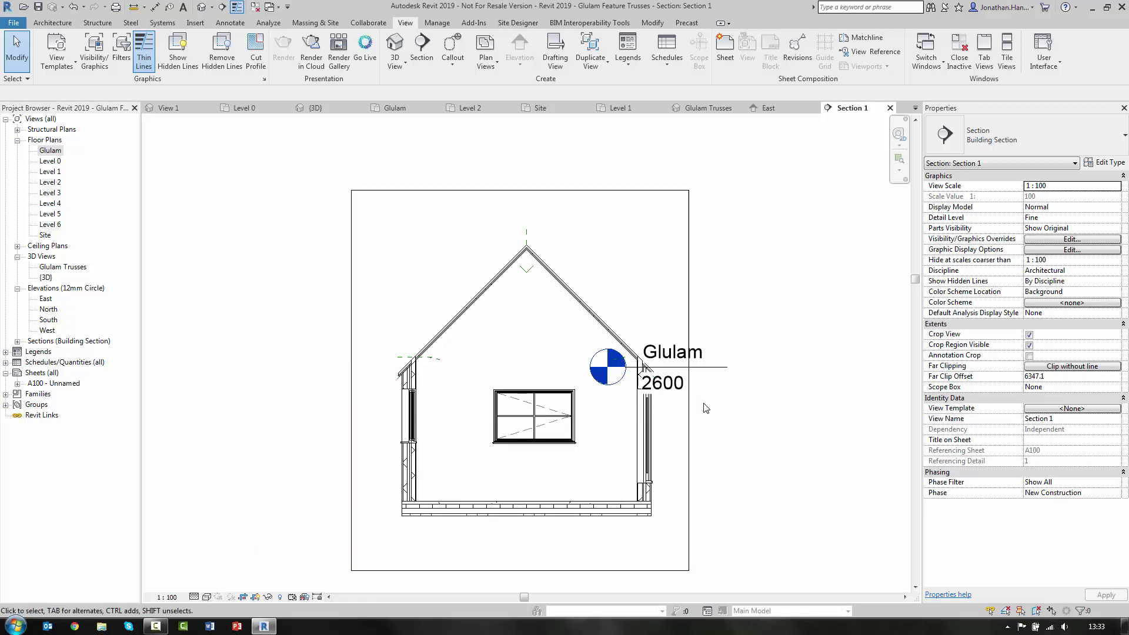
- Set the section view's scale to 1:10 and hide its crop region
click(167, 597)
click(171, 468)
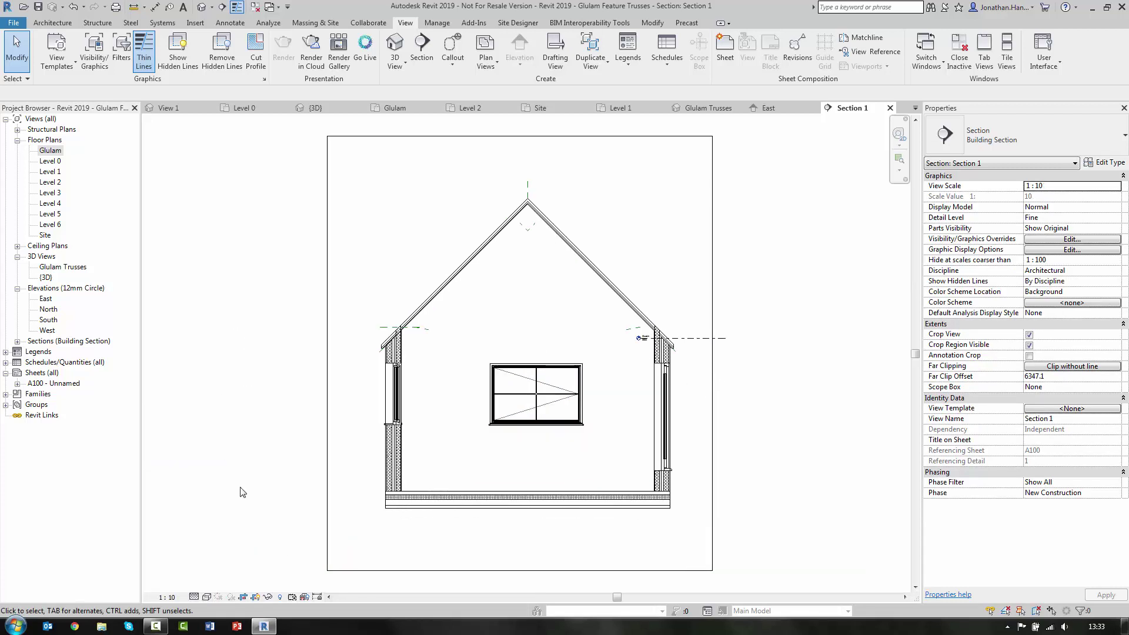
click(256, 597)
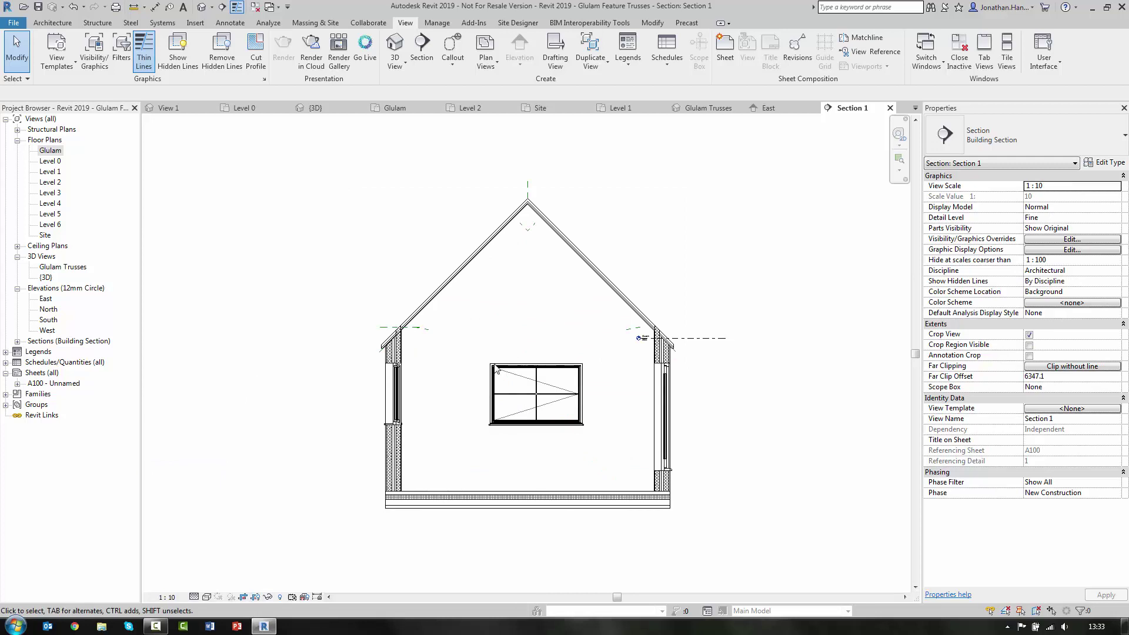
- Remove the reference planes at the ridge and eaves from the section view
scroll(498, 370, up, 2)
scroll(455, 185, down, 1)
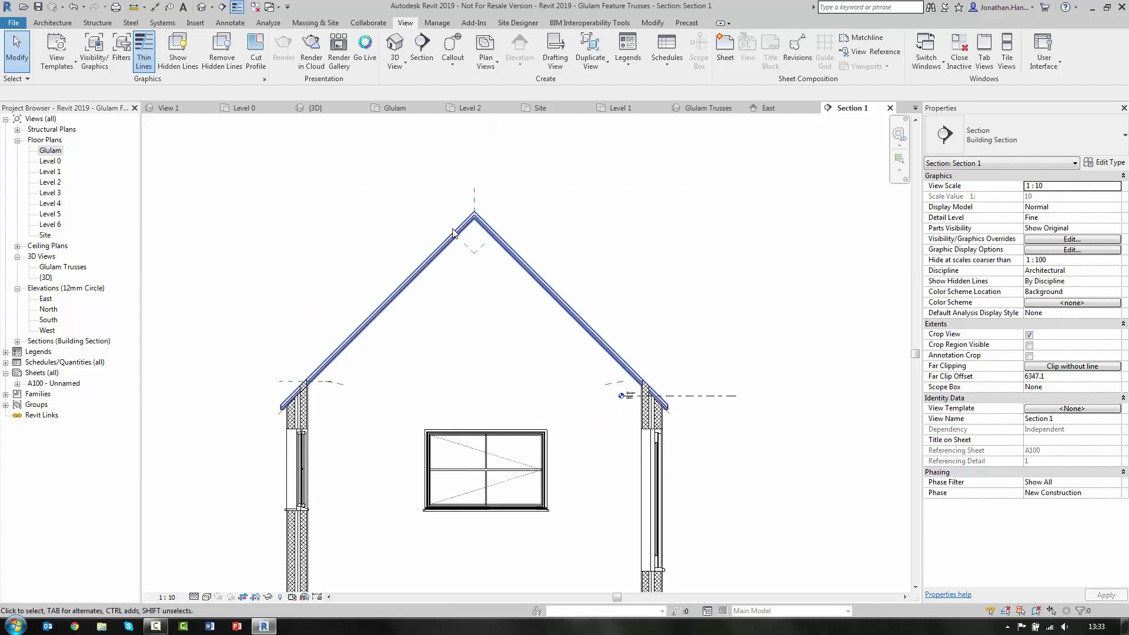
scroll(568, 342, up, 1)
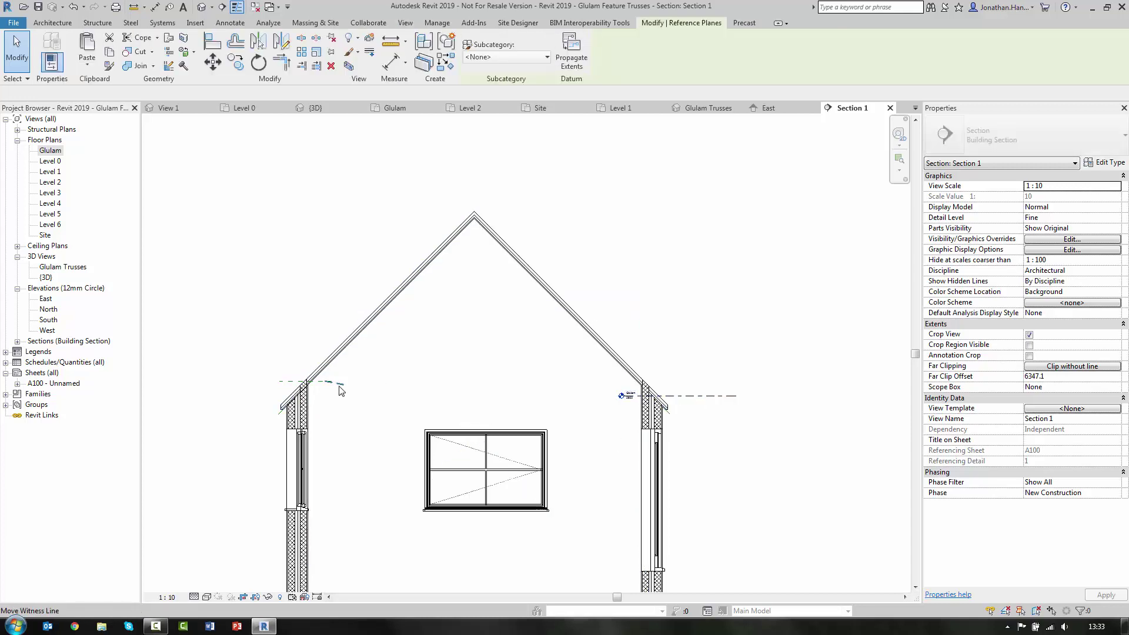
scroll(301, 328, down, 3)
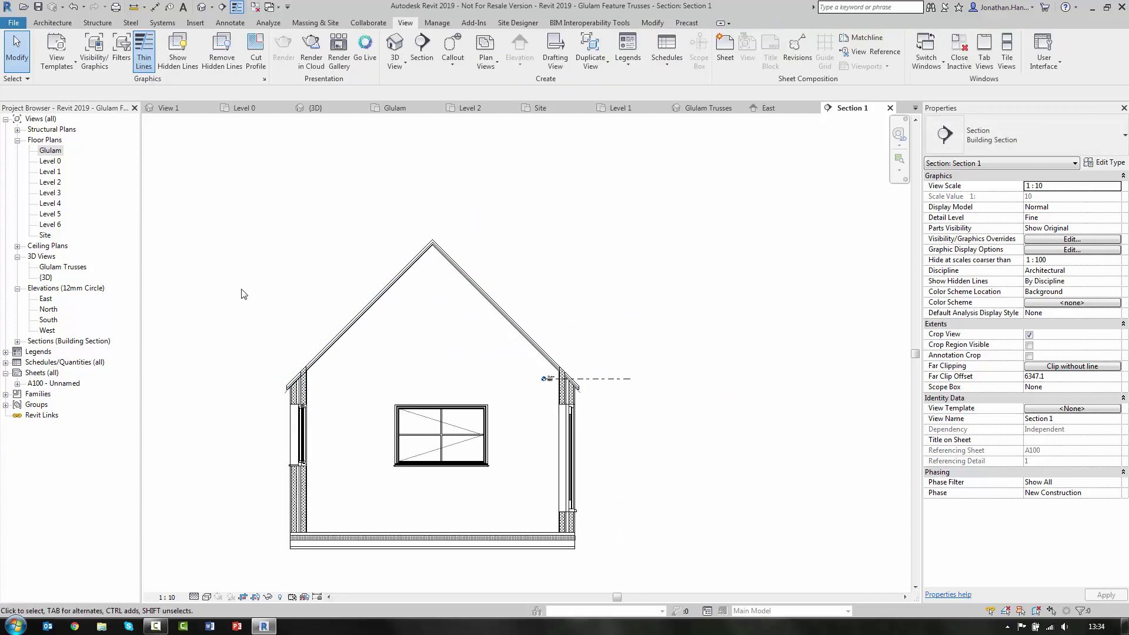
- In the Glulam floor plan, draw a reference plane across the angled building, parallel to the section line and about 945 mm from the west gable
double_click(50, 151)
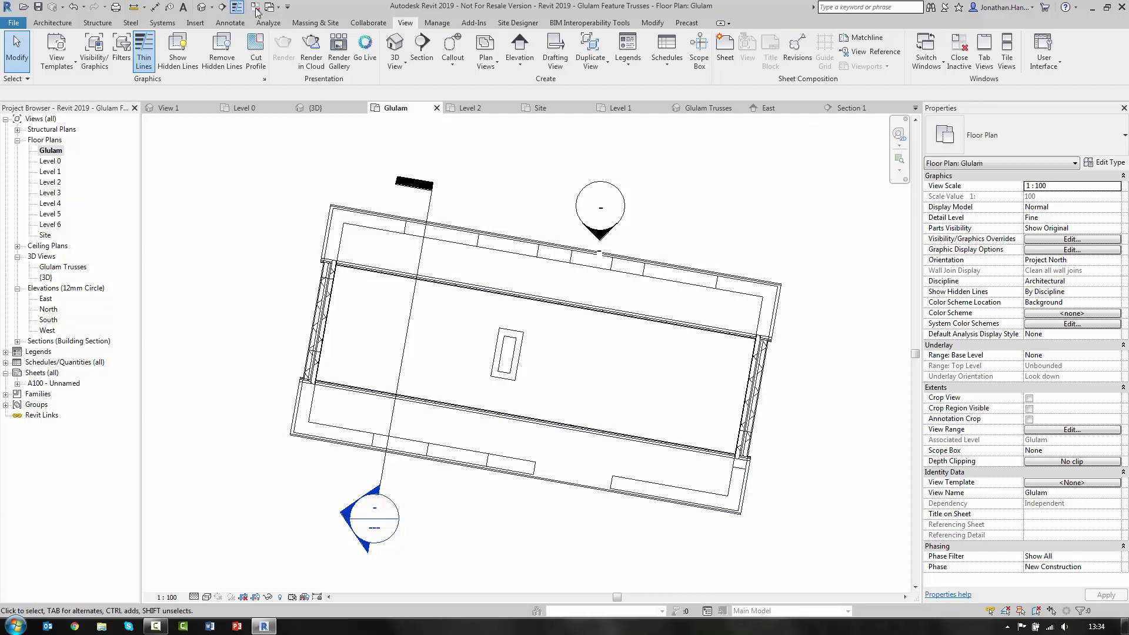
click(47, 24)
click(937, 51)
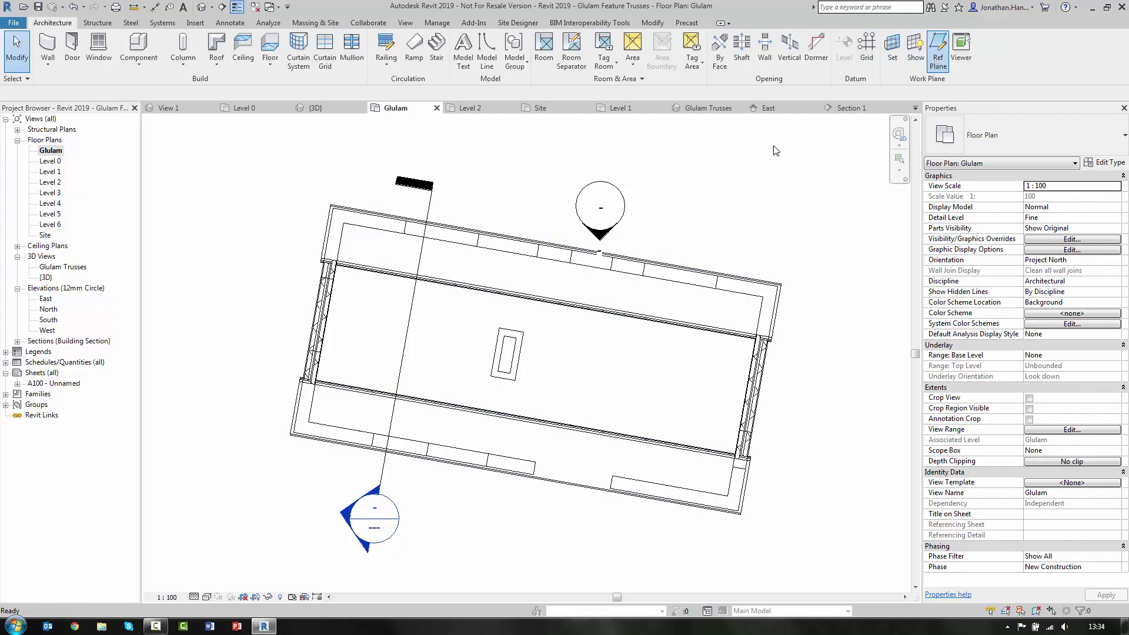
click(340, 469)
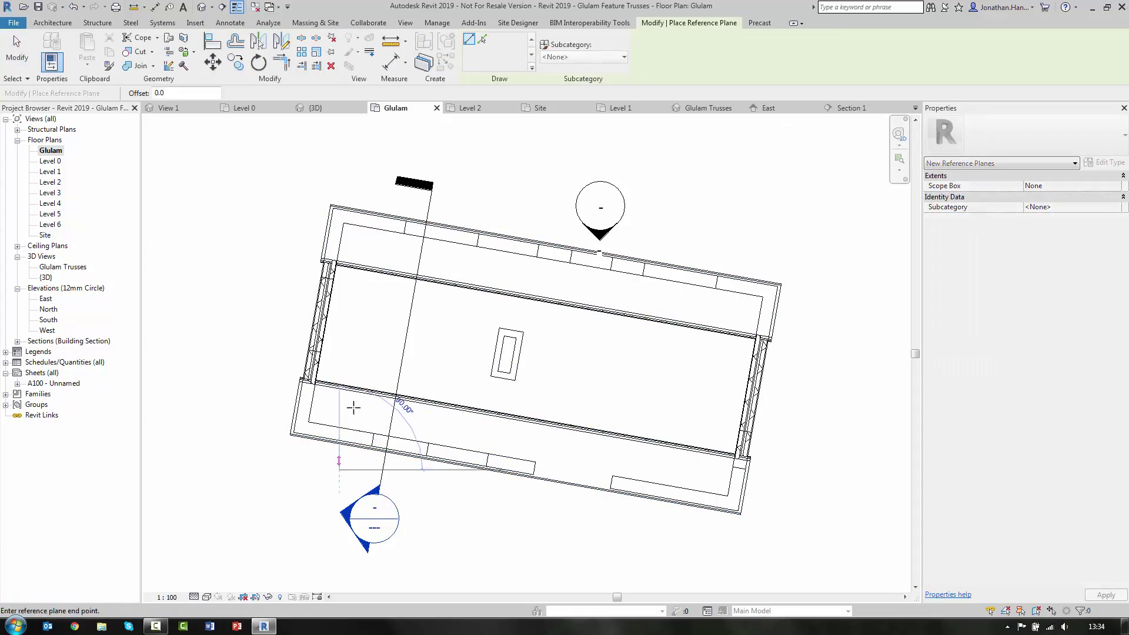
click(388, 193)
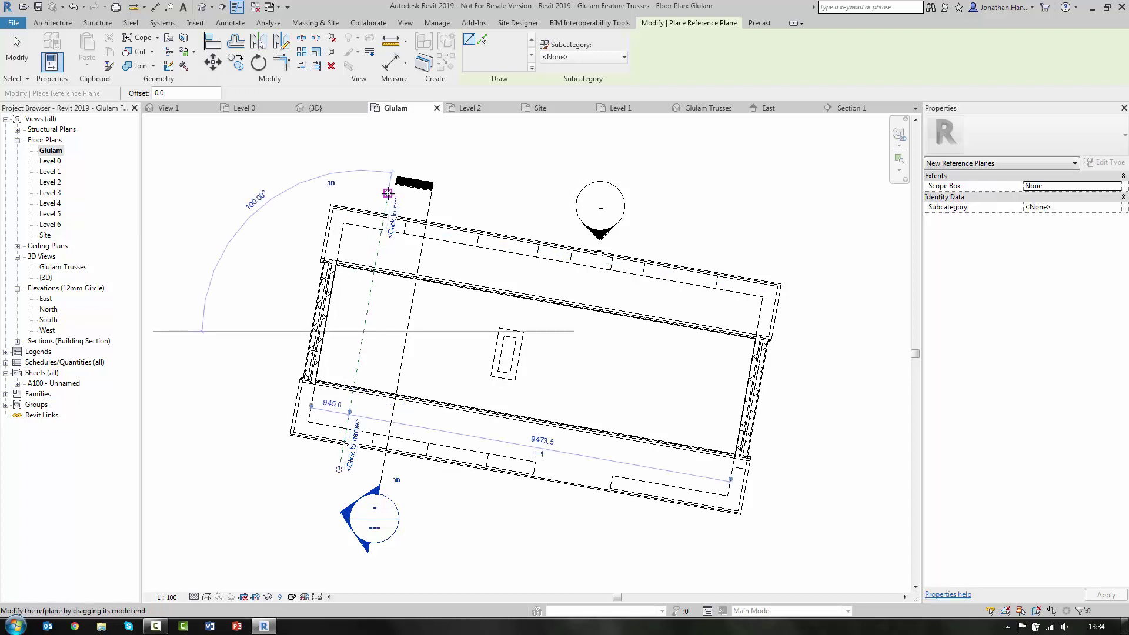
- Set the reference plane's distance from the west gable to 1000 mm
click(335, 410)
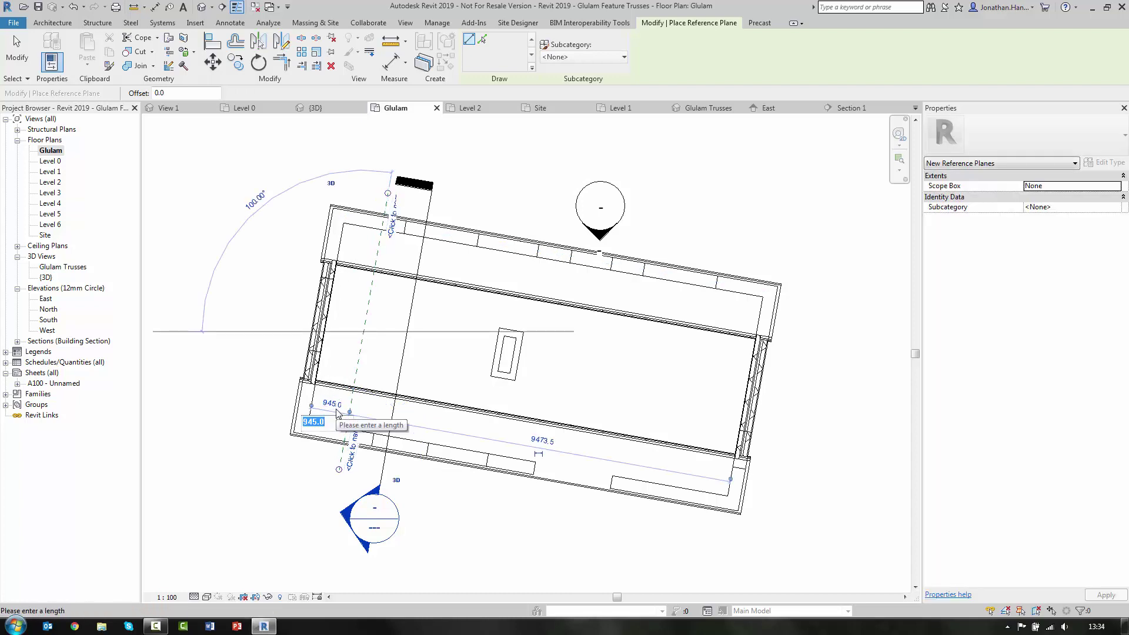
text(1000)
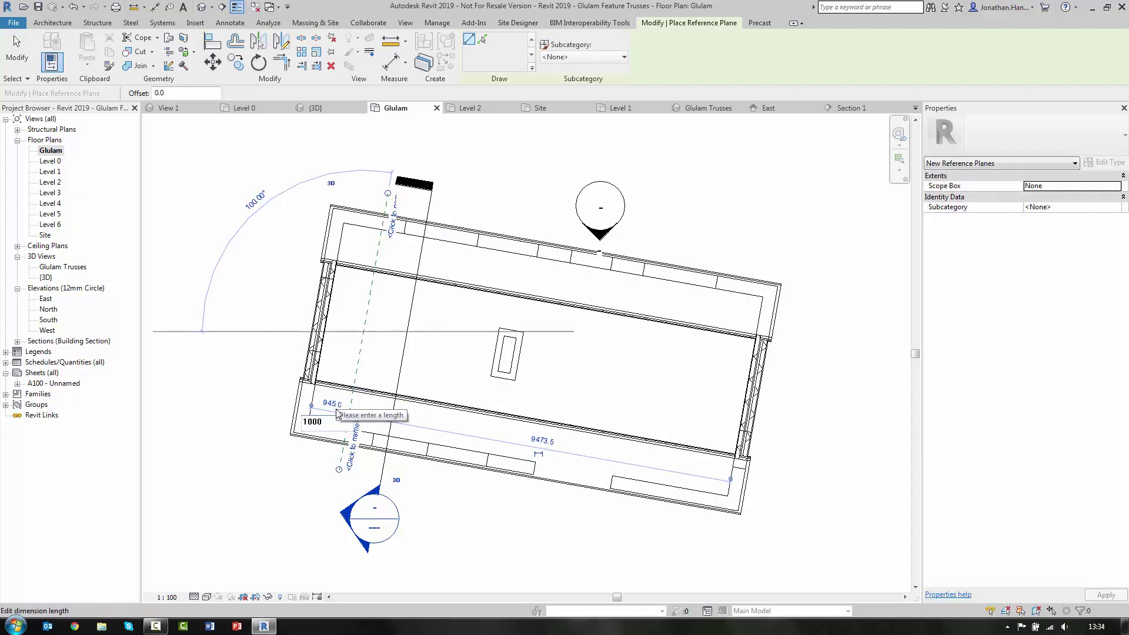
key(Return)
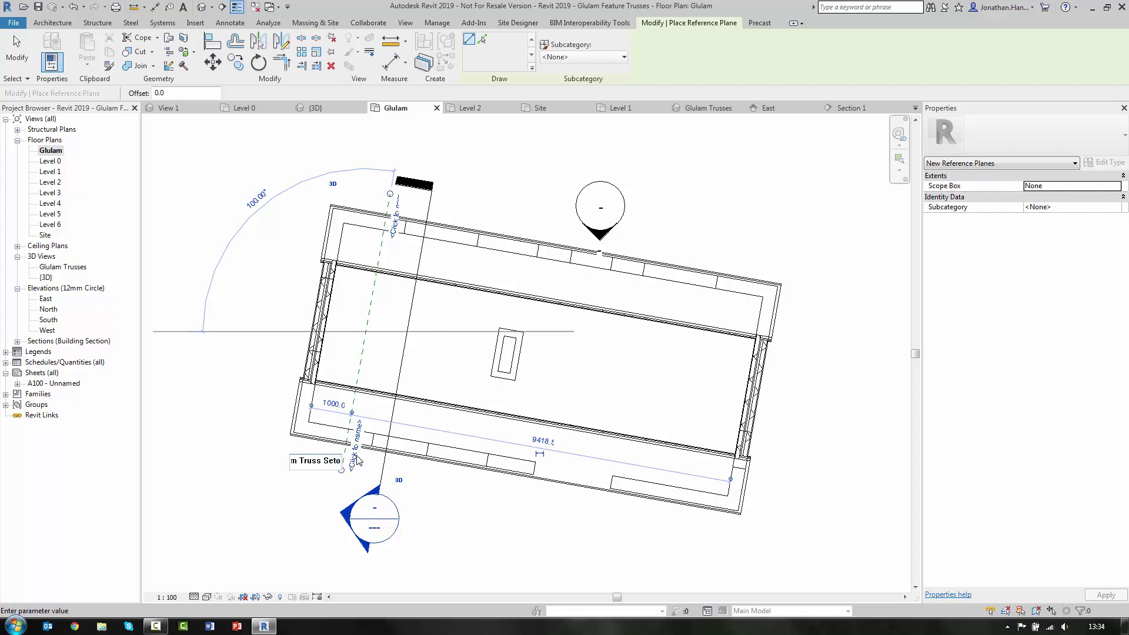
- Name the reference plane Glulam Truss Setout and finish placing reference planes
key(Return)
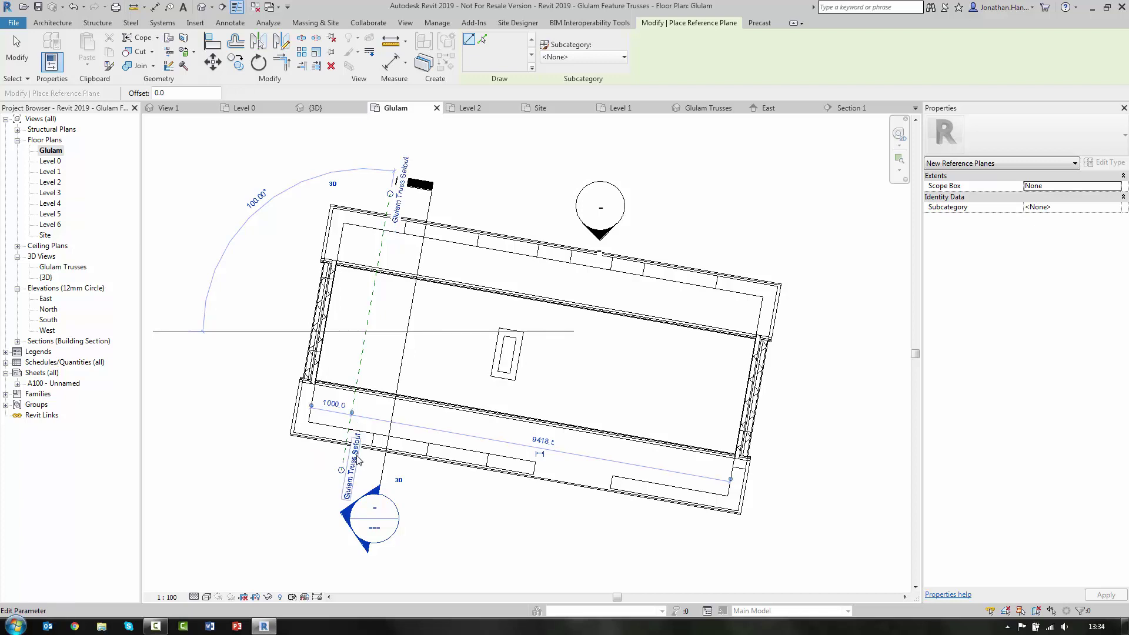
key(Escape)
key(Escape)
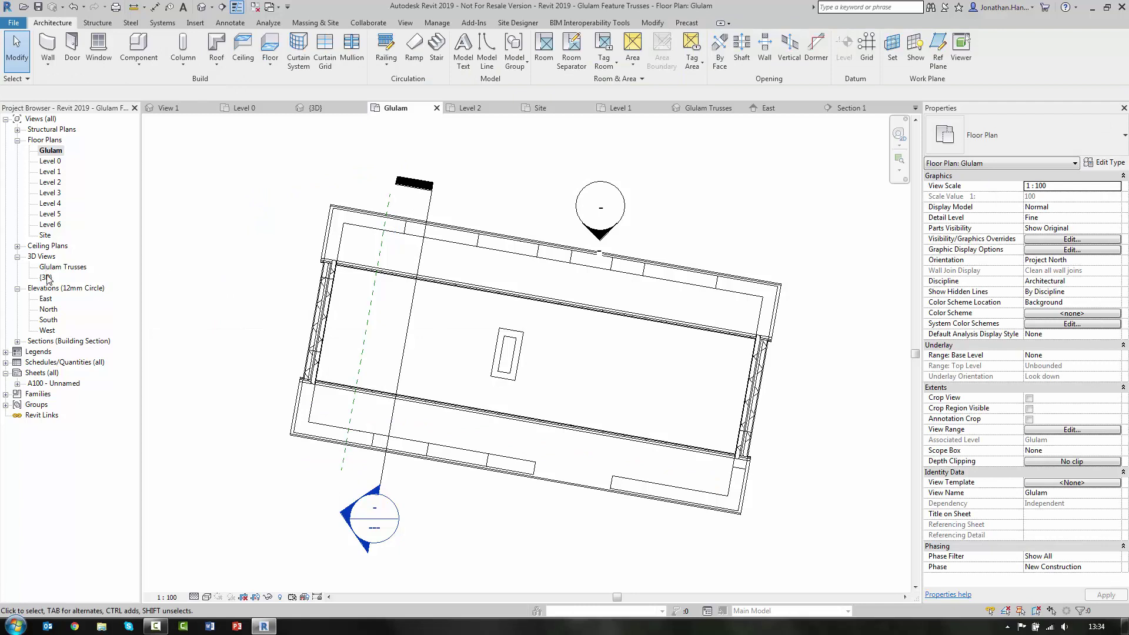
- Open Section 1 and set its work plane to the reference plane Glulam Truss Setout
click(17, 342)
double_click(54, 351)
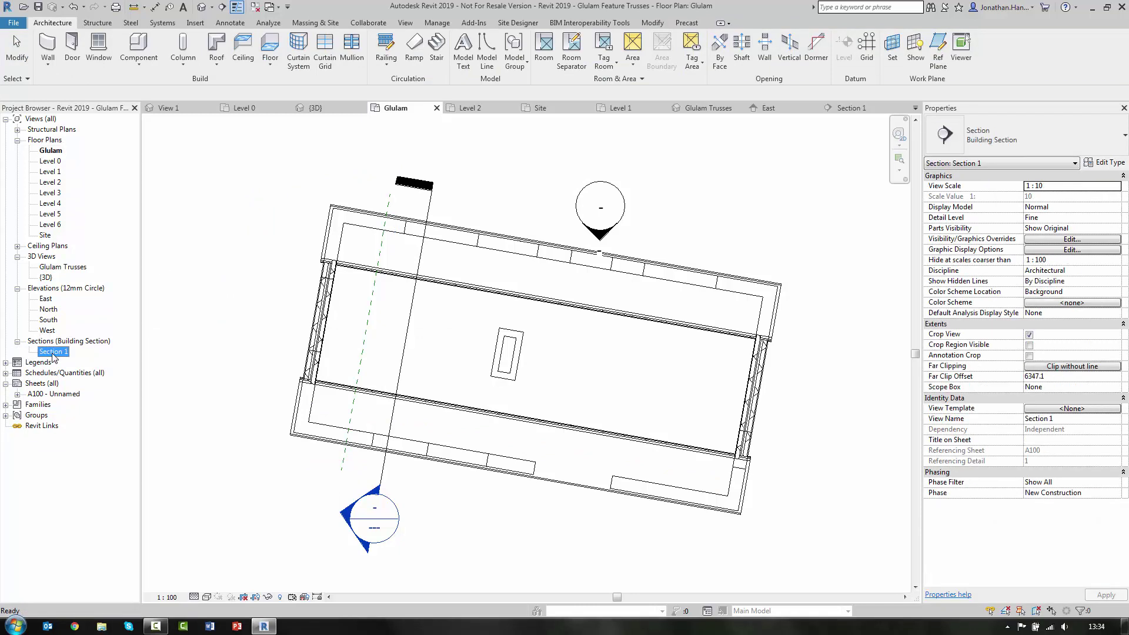
click(892, 46)
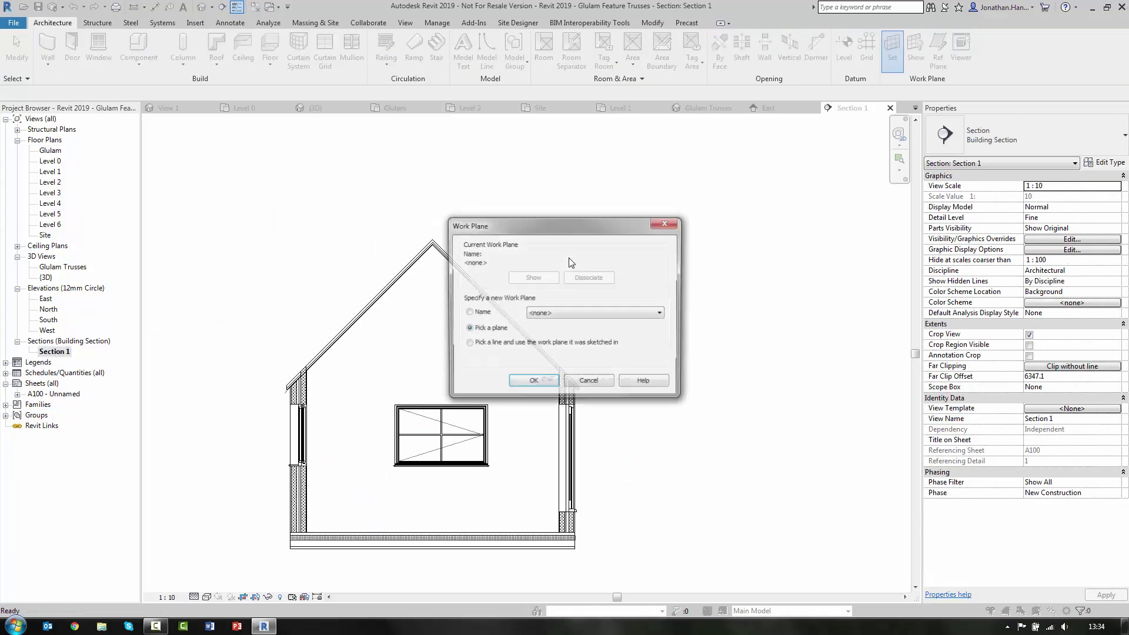
click(542, 313)
click(579, 393)
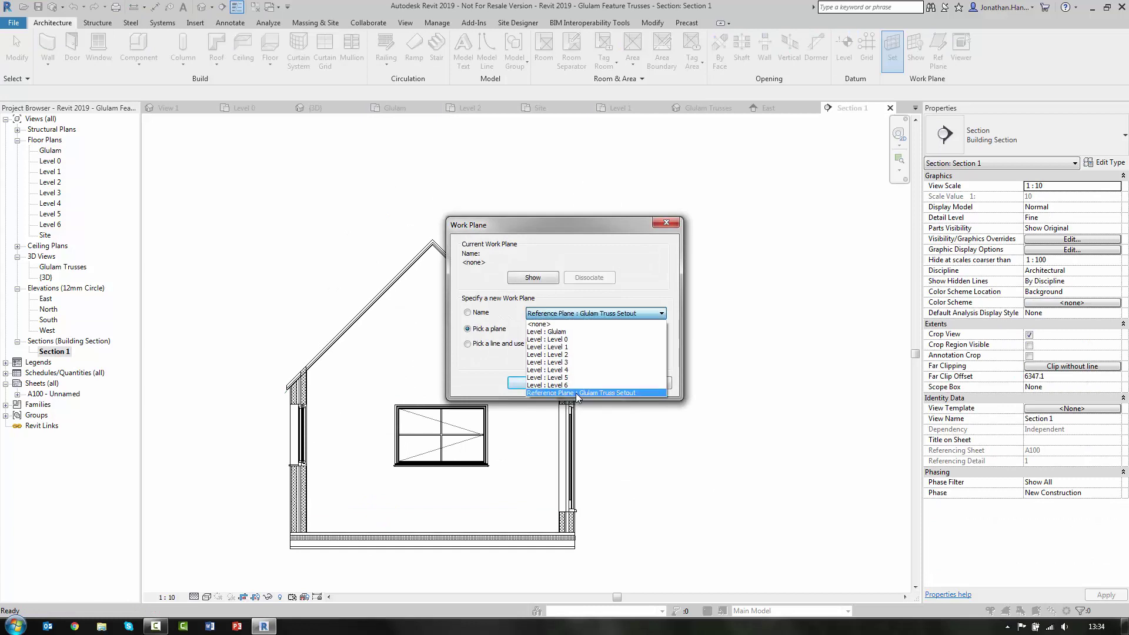
click(538, 383)
scroll(565, 379, up, 5)
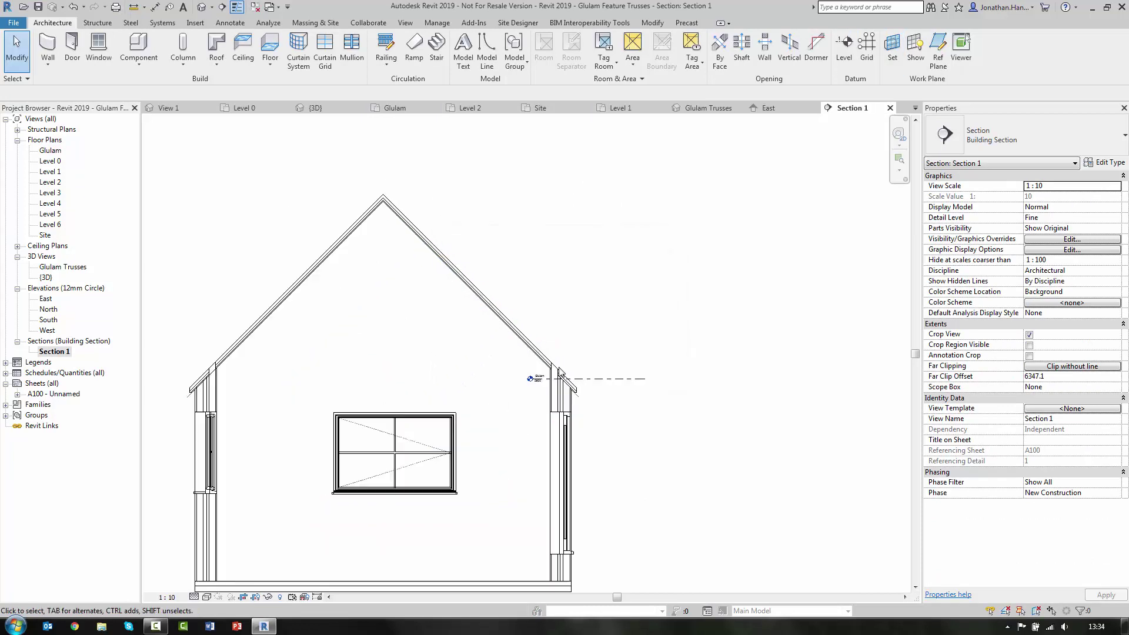
scroll(515, 409, down, 2)
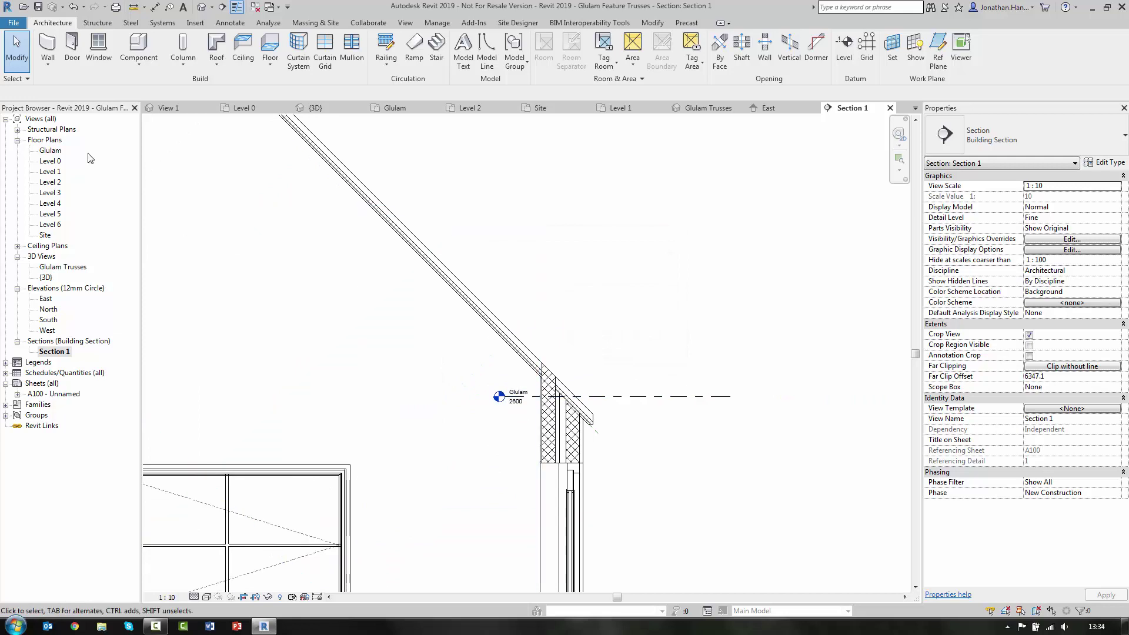
- In the Glulam floor plan, start the Beam command with the Glulam 90x220 type
double_click(53, 150)
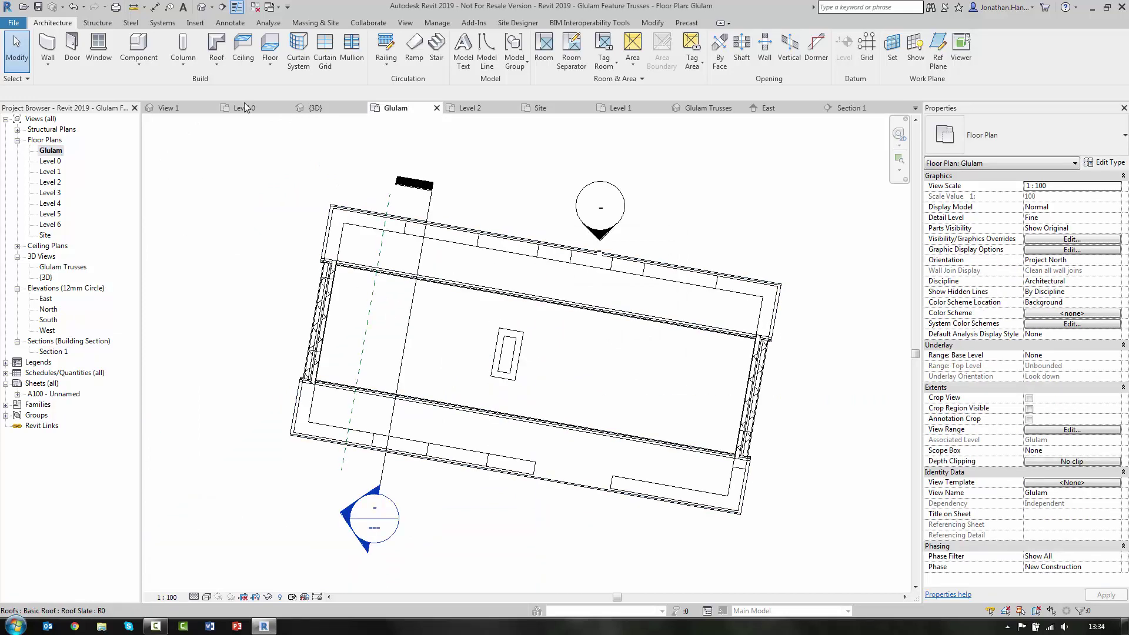
click(94, 23)
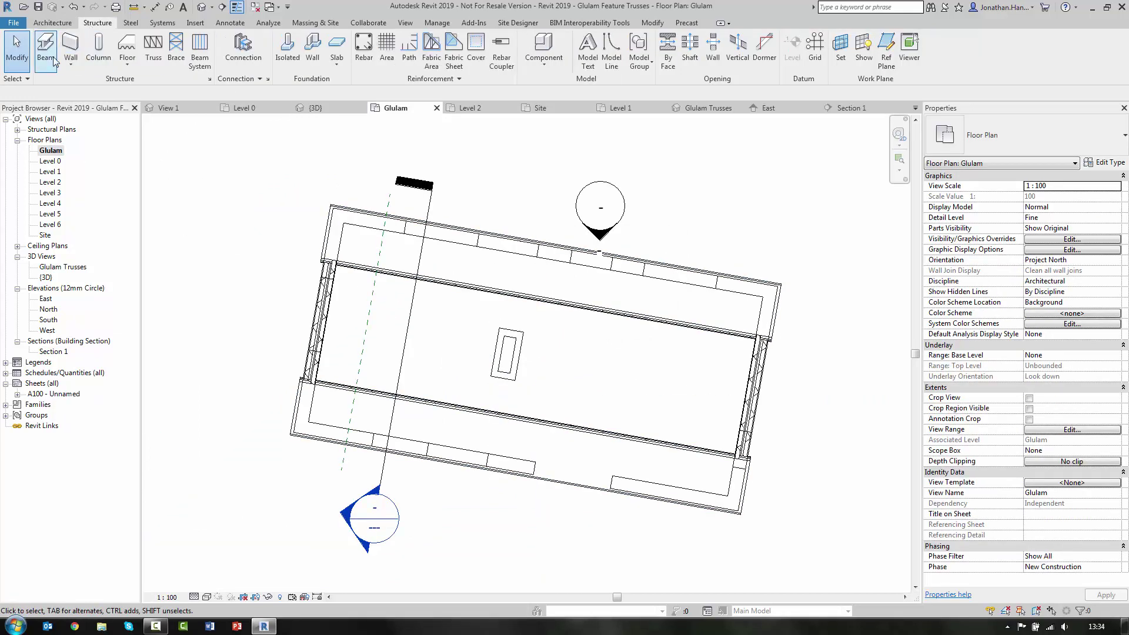
click(1030, 143)
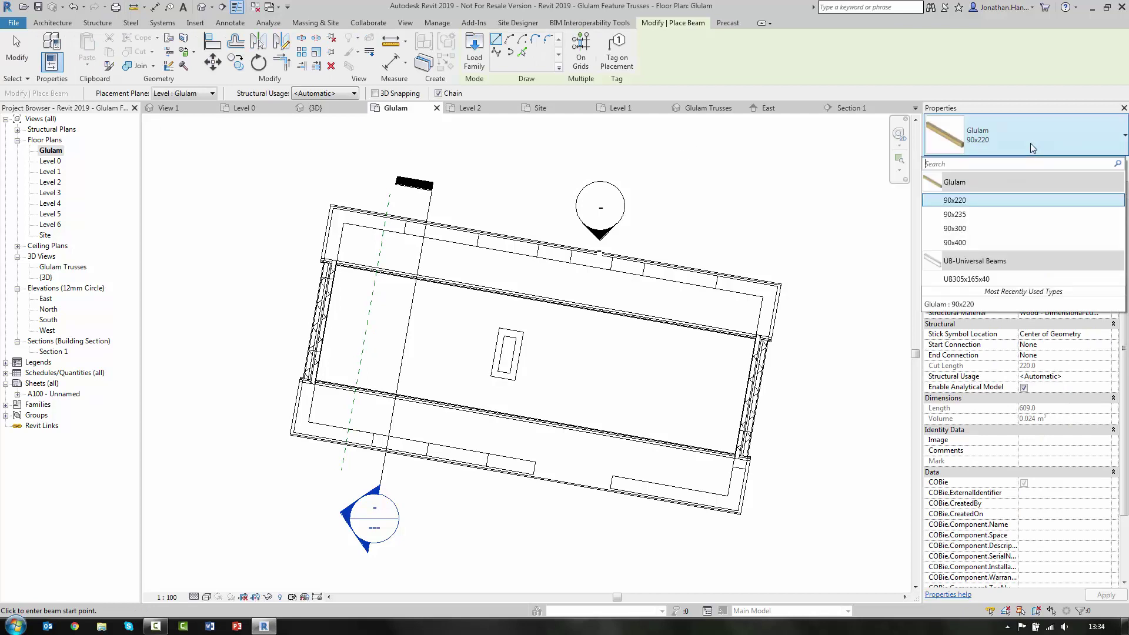
mouse_move(970, 202)
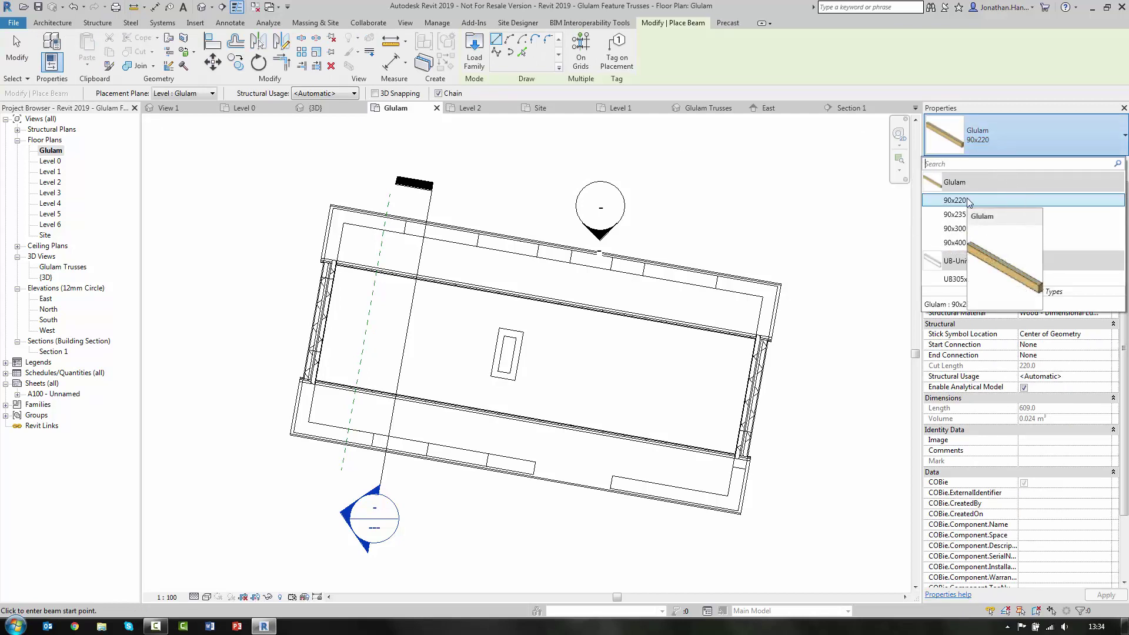
click(969, 201)
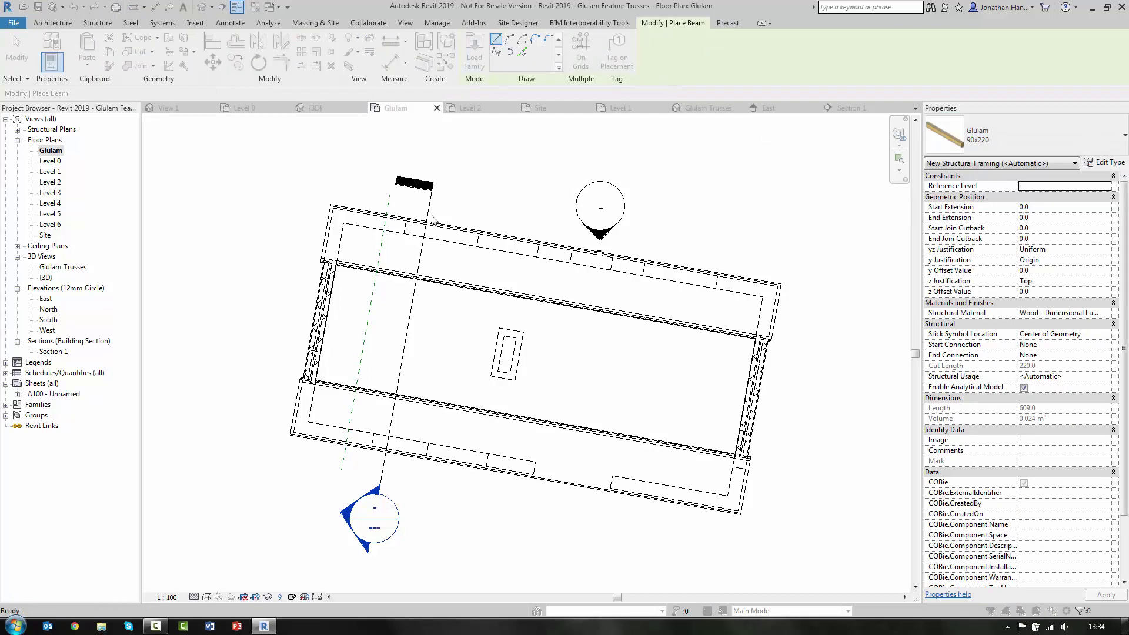
click(685, 194)
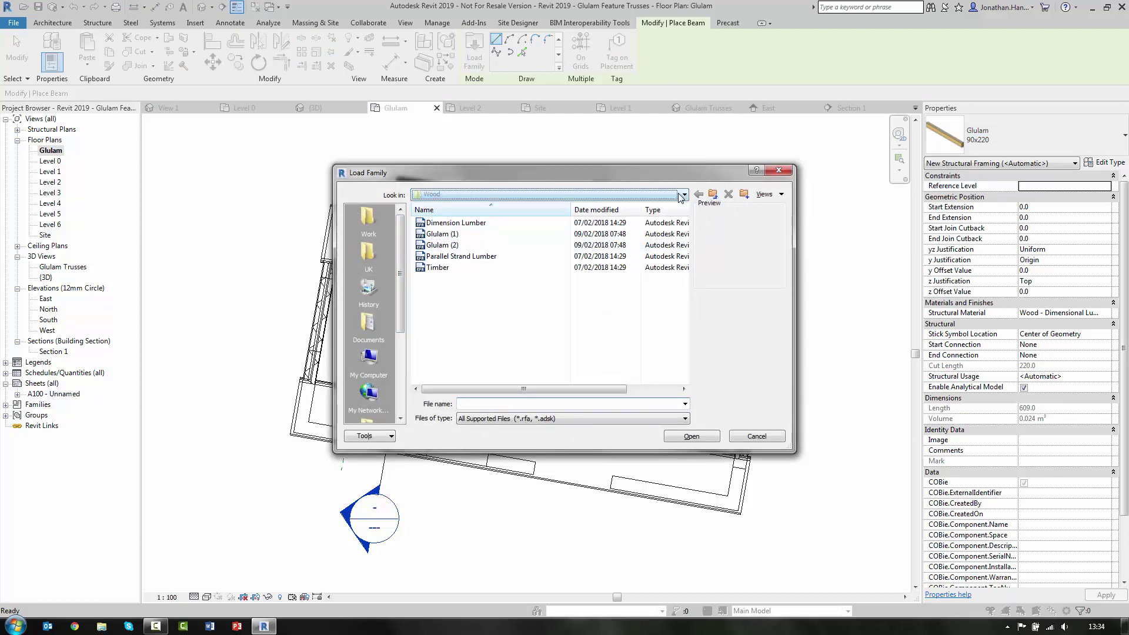
click(526, 272)
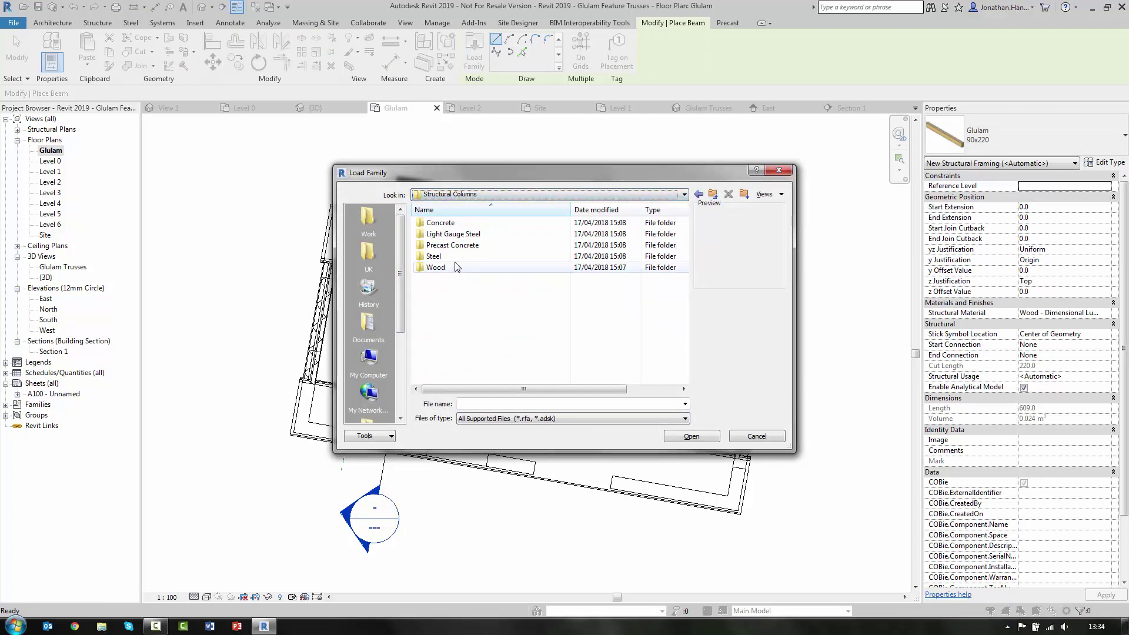
click(579, 194)
click(434, 206)
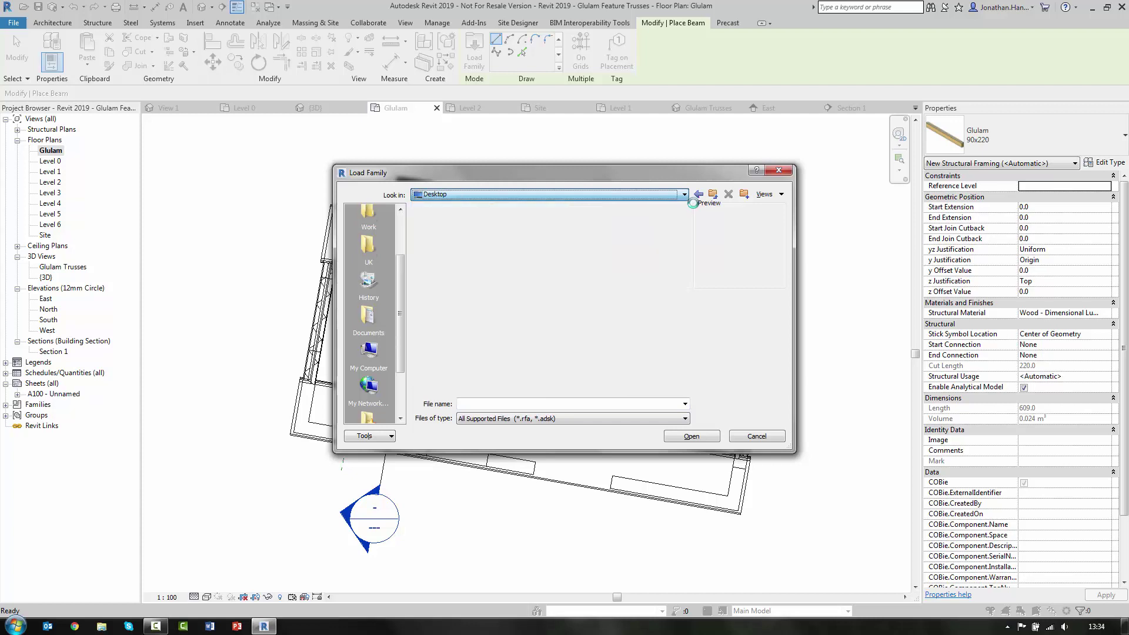
click(472, 194)
click(465, 206)
key(Escape)
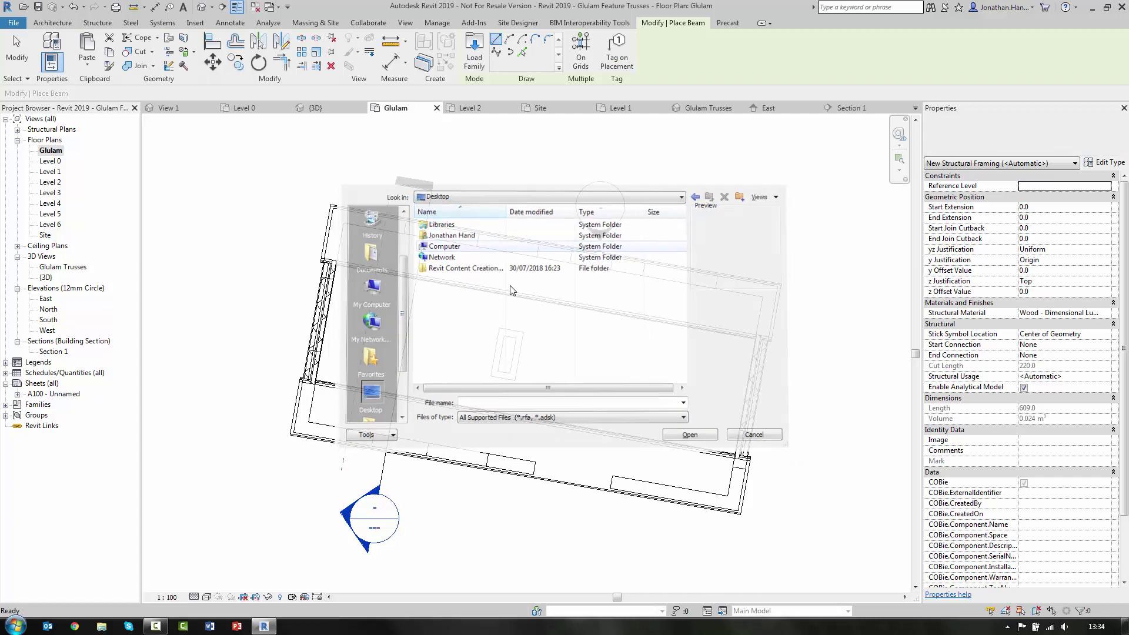
key(Escape)
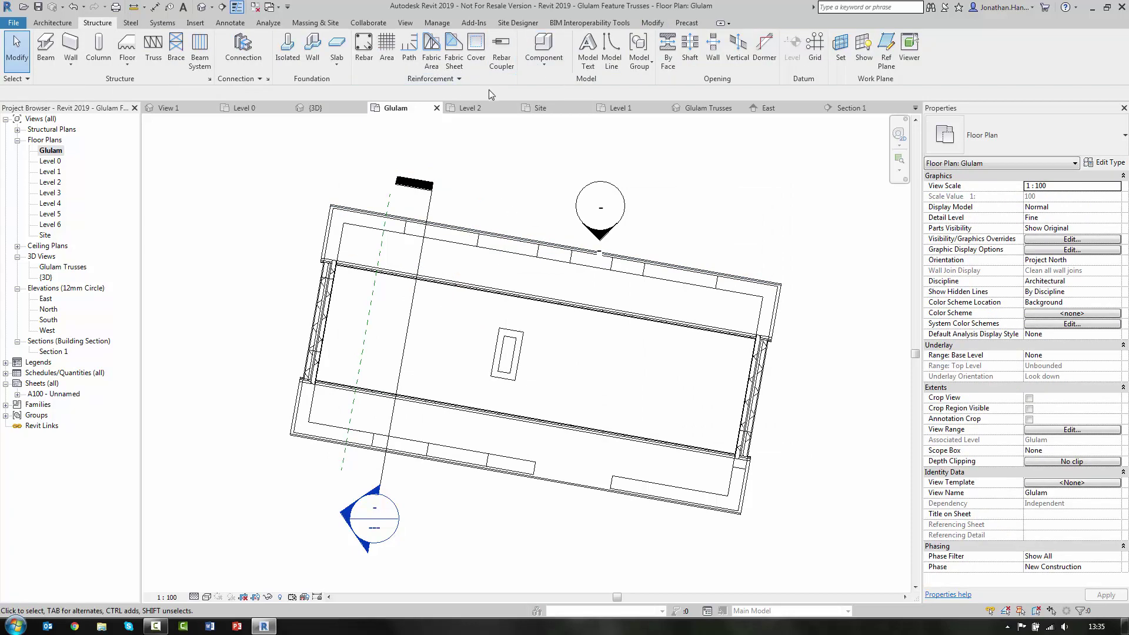
- From the Beam command, browse the UK family library's Structural Framing Wood folder for the Glulam (1) family, then close it without loading
key(b)
key(m)
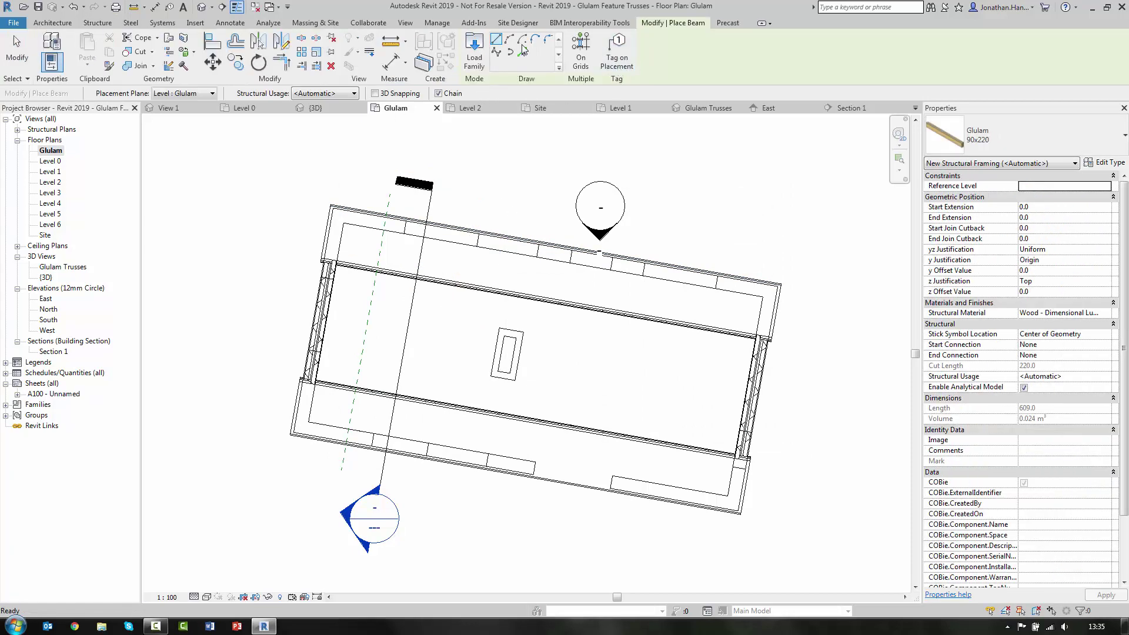
click(480, 57)
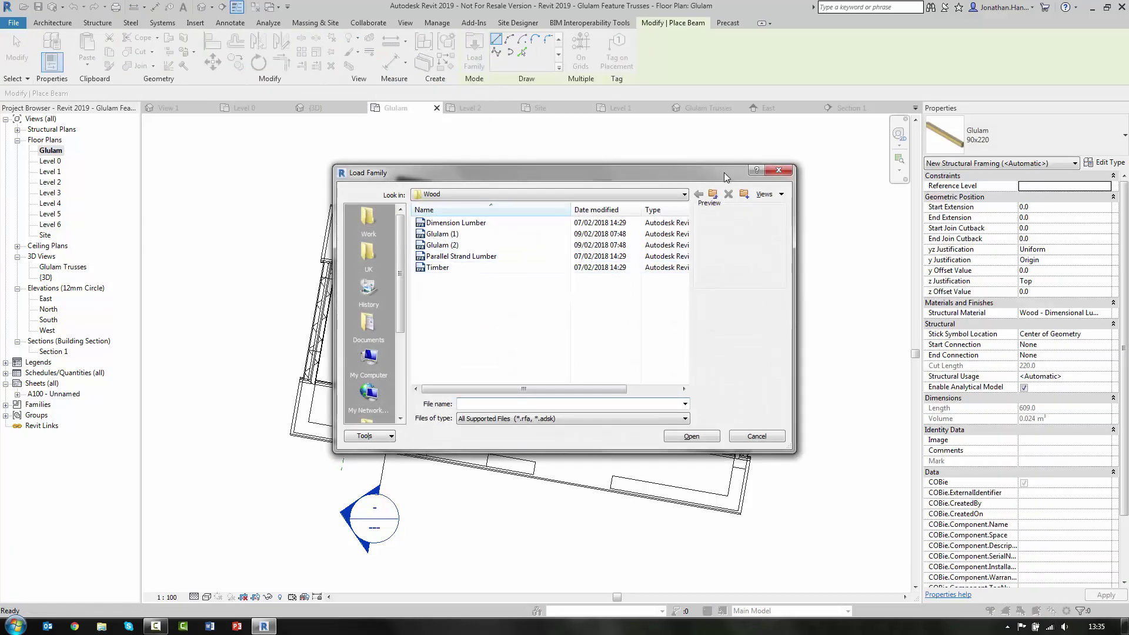
click(714, 194)
click(713, 195)
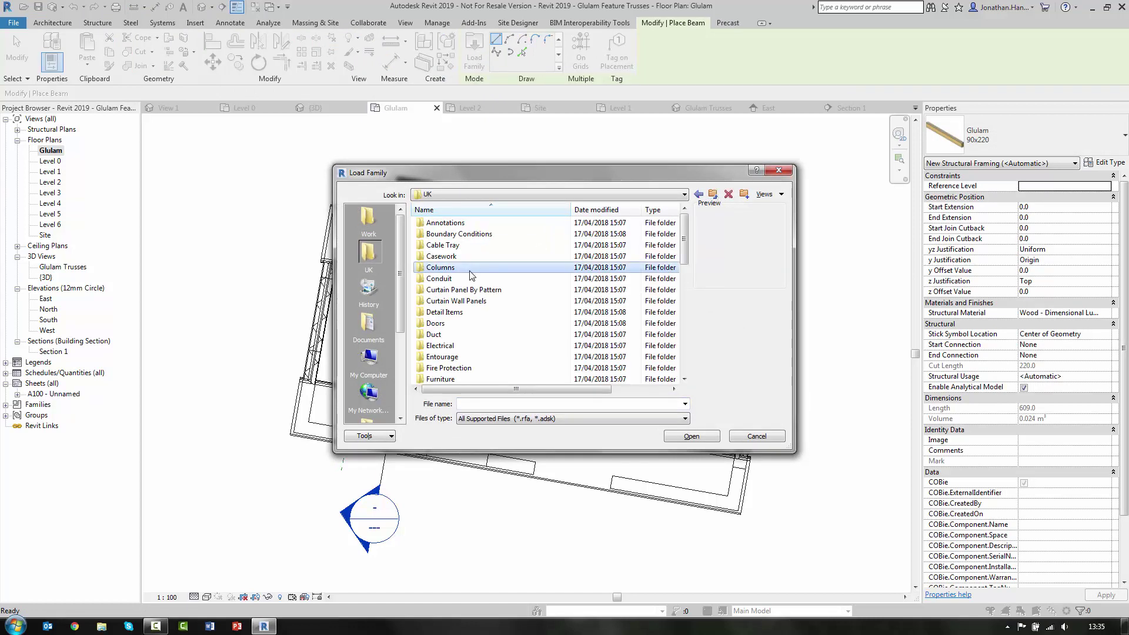
scroll(471, 281, down, 1)
scroll(470, 281, down, 7)
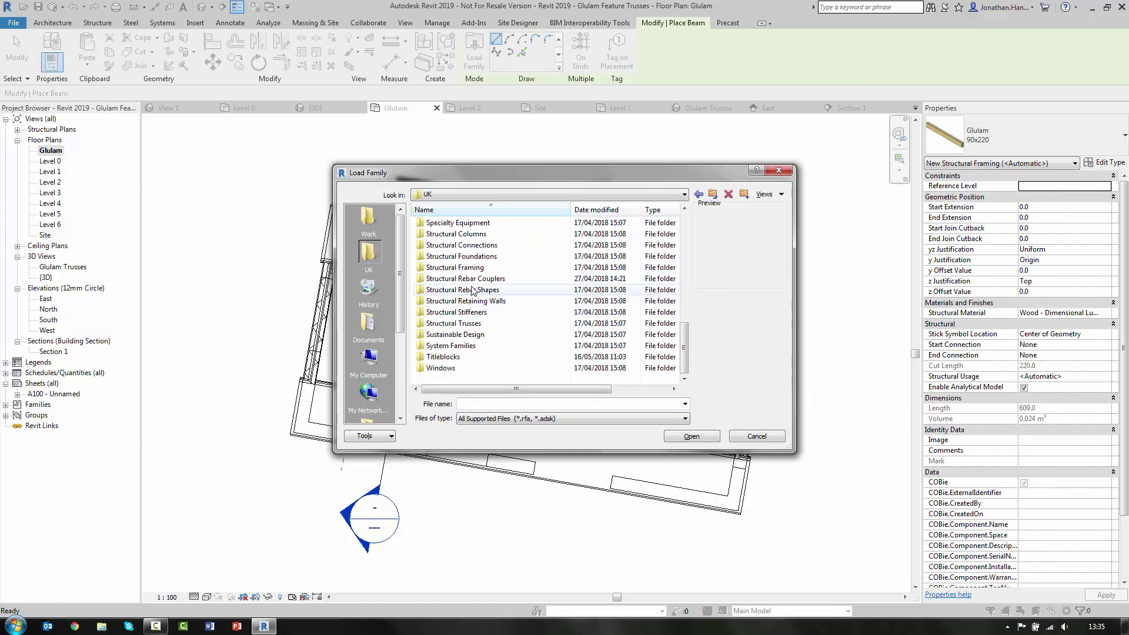
click(463, 267)
double_click(462, 269)
double_click(454, 279)
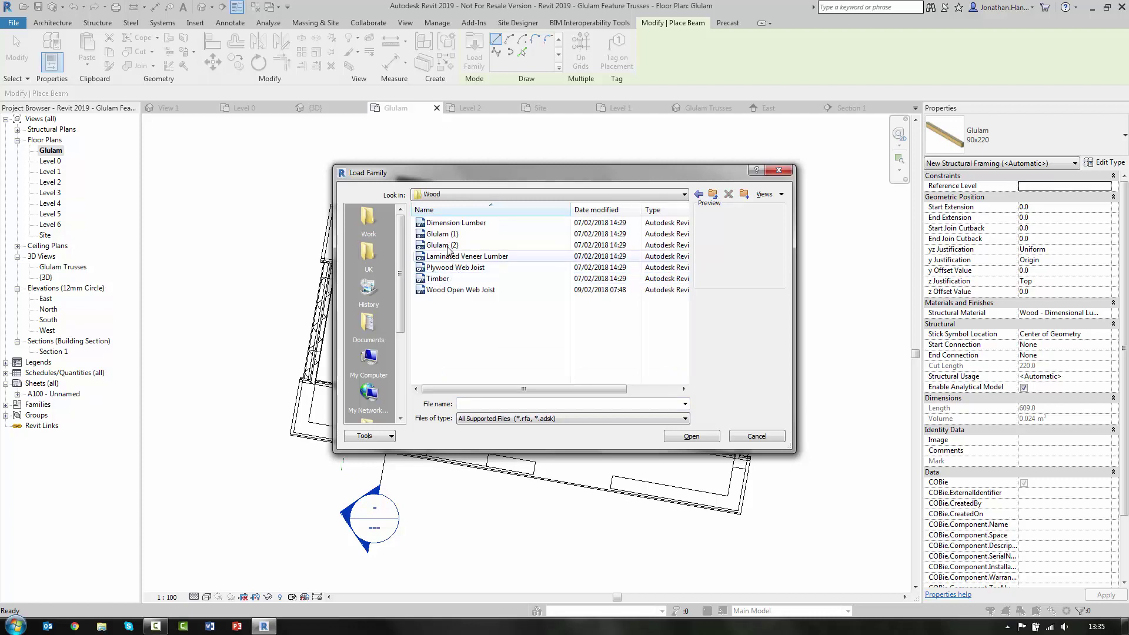
click(447, 235)
click(747, 434)
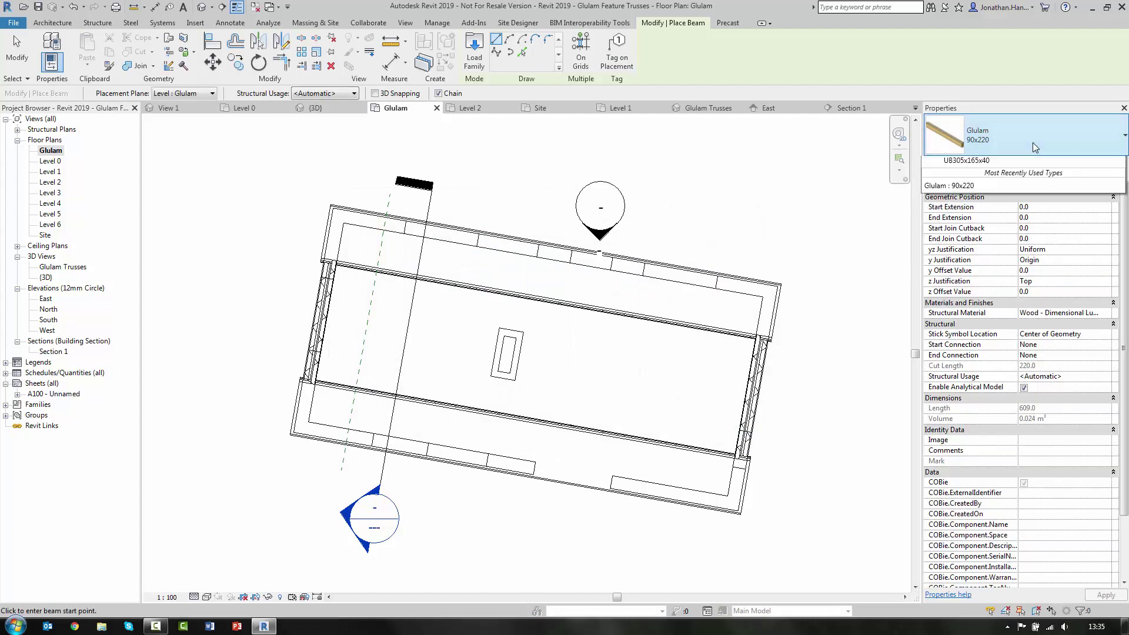
- Choose the Glulam 90x220 beam type and set the plan's detail level to Fine
click(1033, 142)
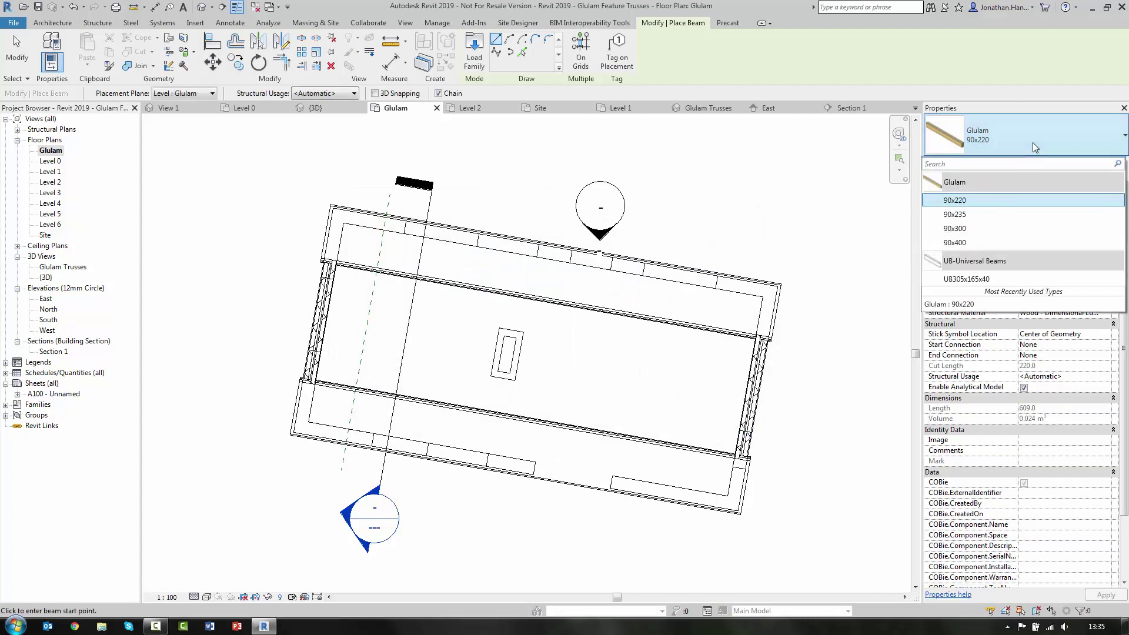
click(962, 202)
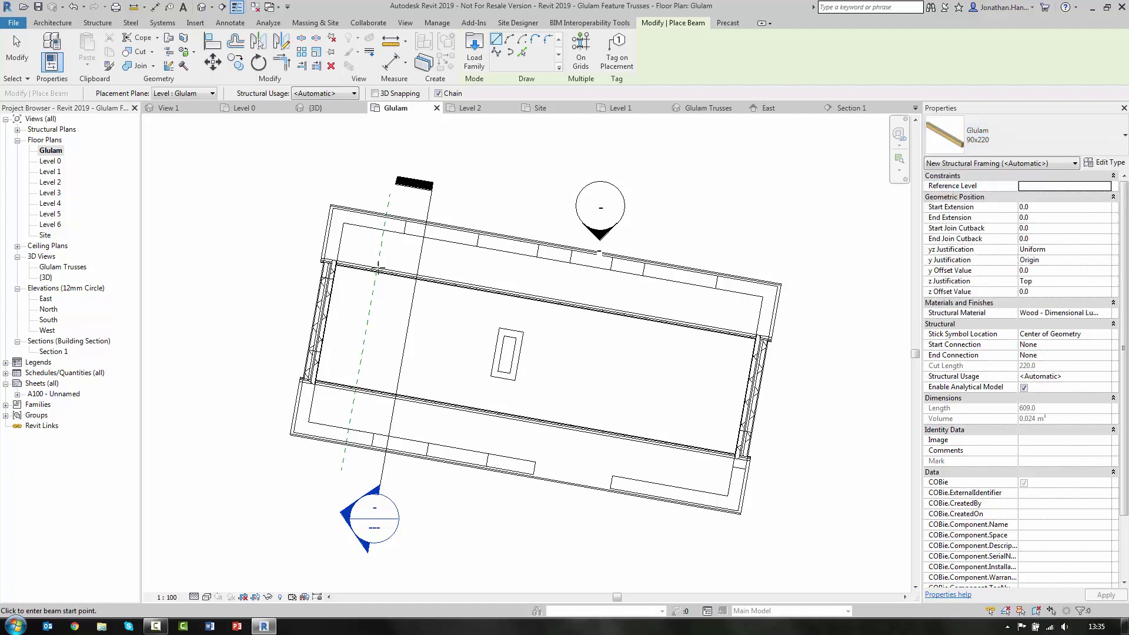
click(197, 598)
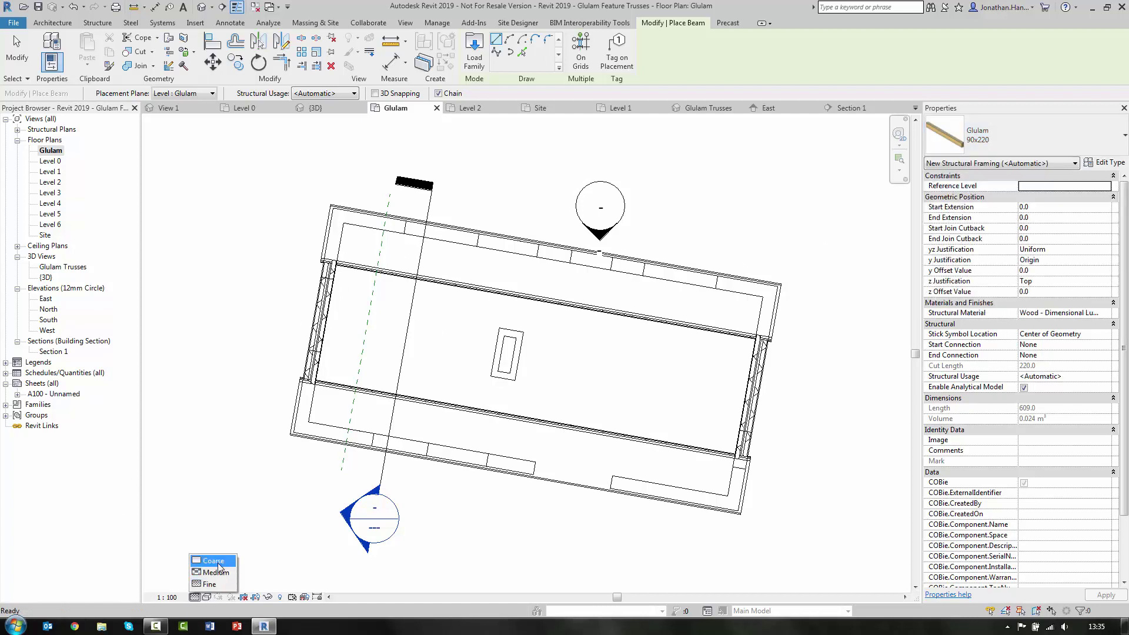
click(212, 585)
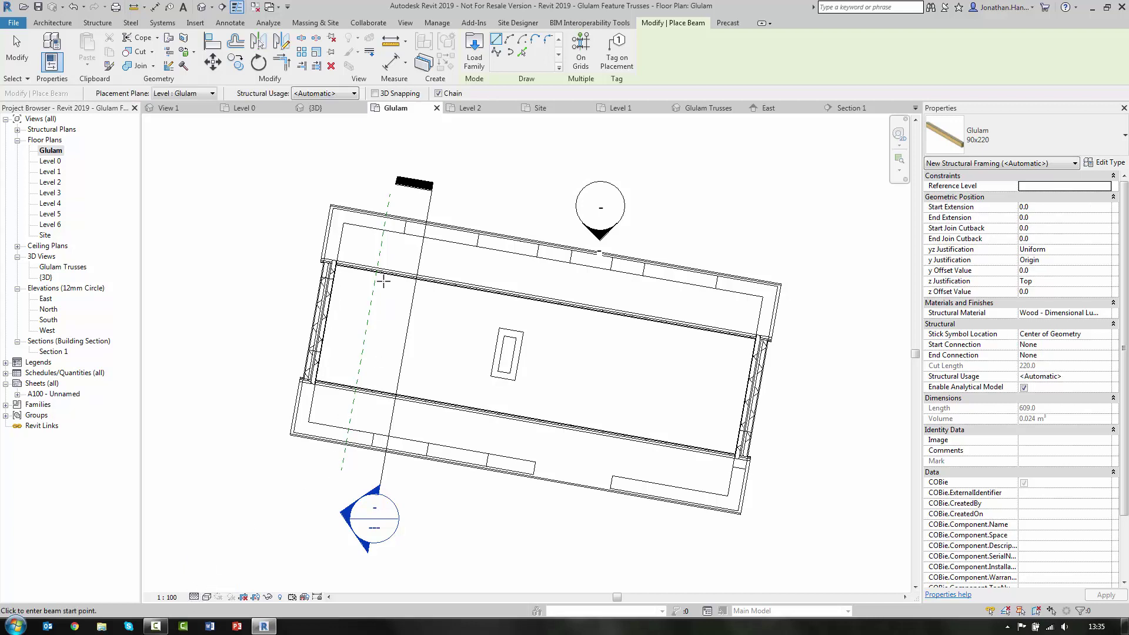
- Draw a beam about 5260 mm long along the Glulam Truss Setout reference plane, spanning the building from one eaves to the other
scroll(383, 282, up, 5)
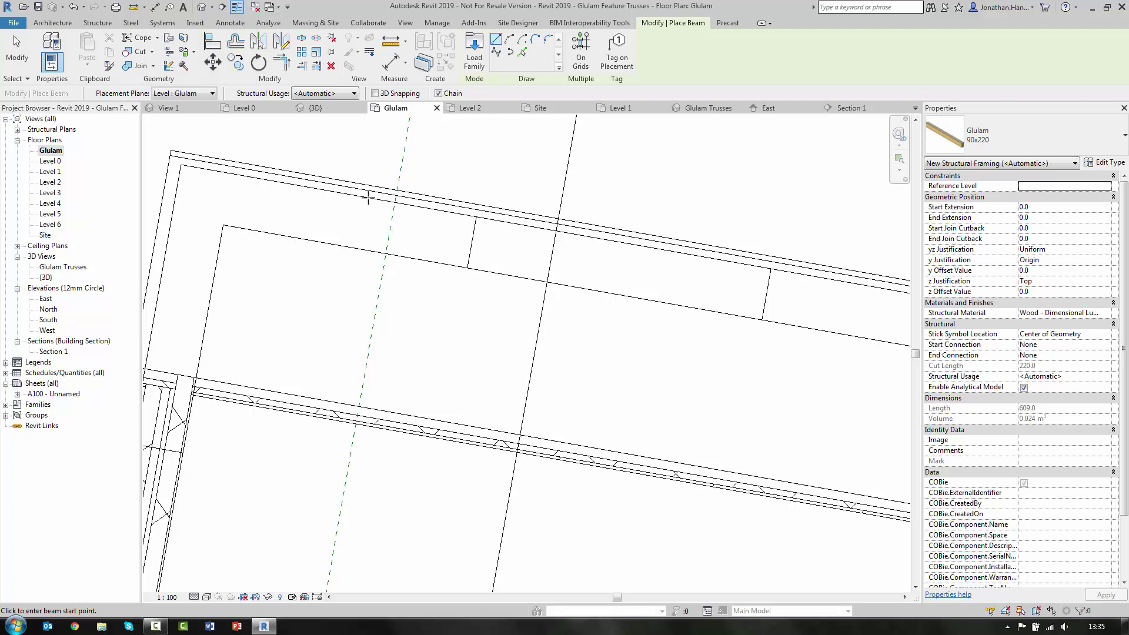
click(390, 228)
scroll(440, 262, down, 4)
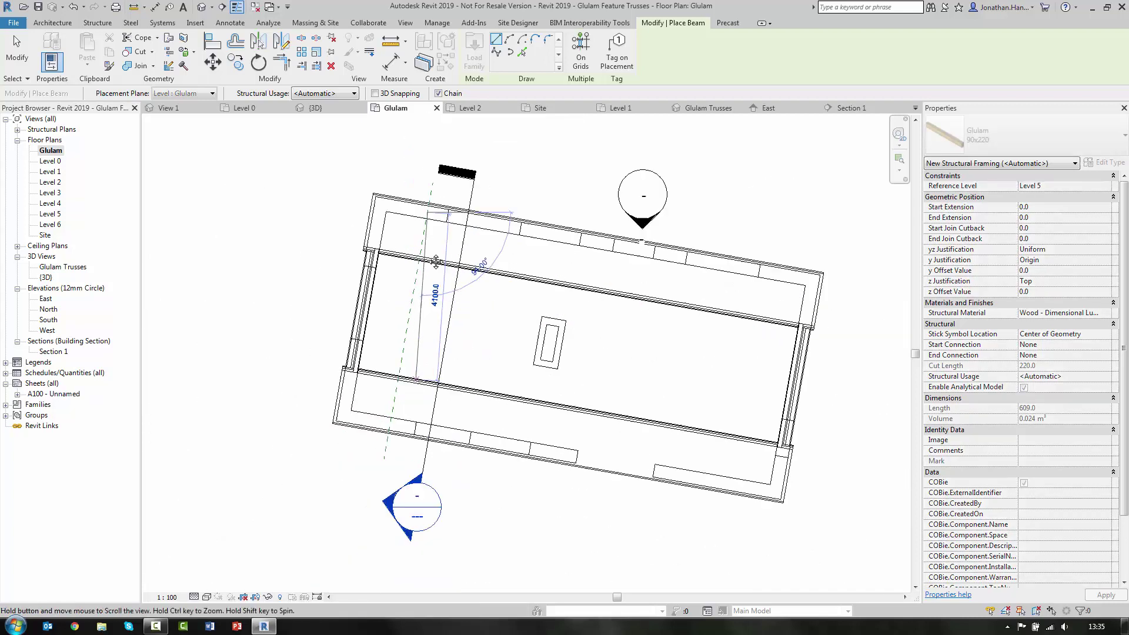
scroll(416, 263, up, 5)
click(416, 263)
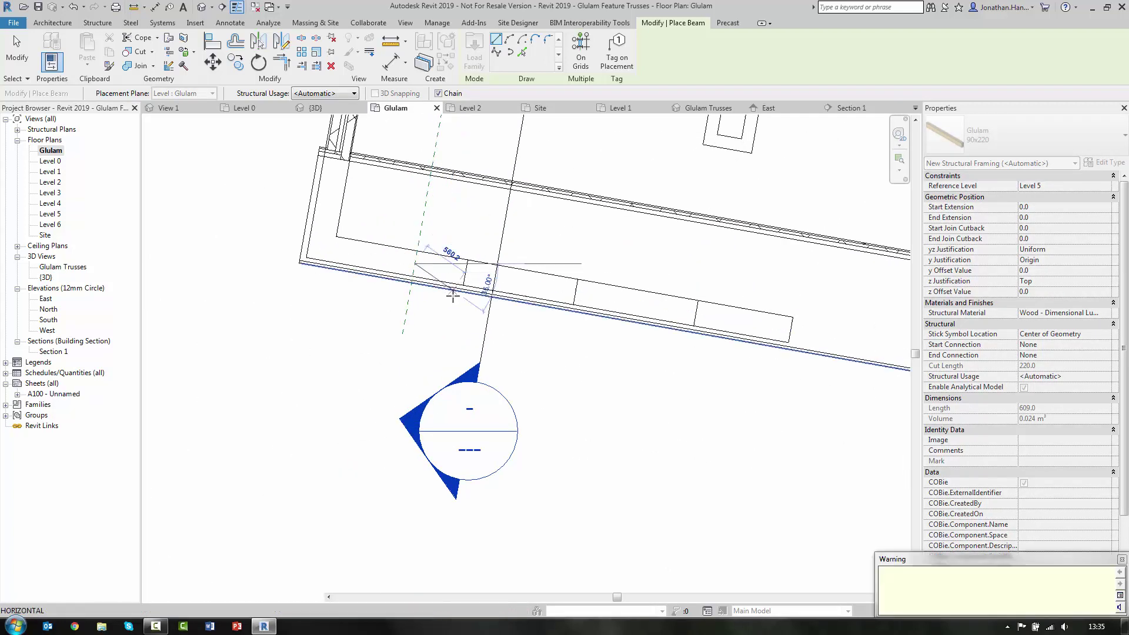
scroll(391, 316, down, 2)
key(Escape)
key(Escape)
- Open the Glulam Trusses 3D view, select the new beam and examine its position from another angle
double_click(42, 268)
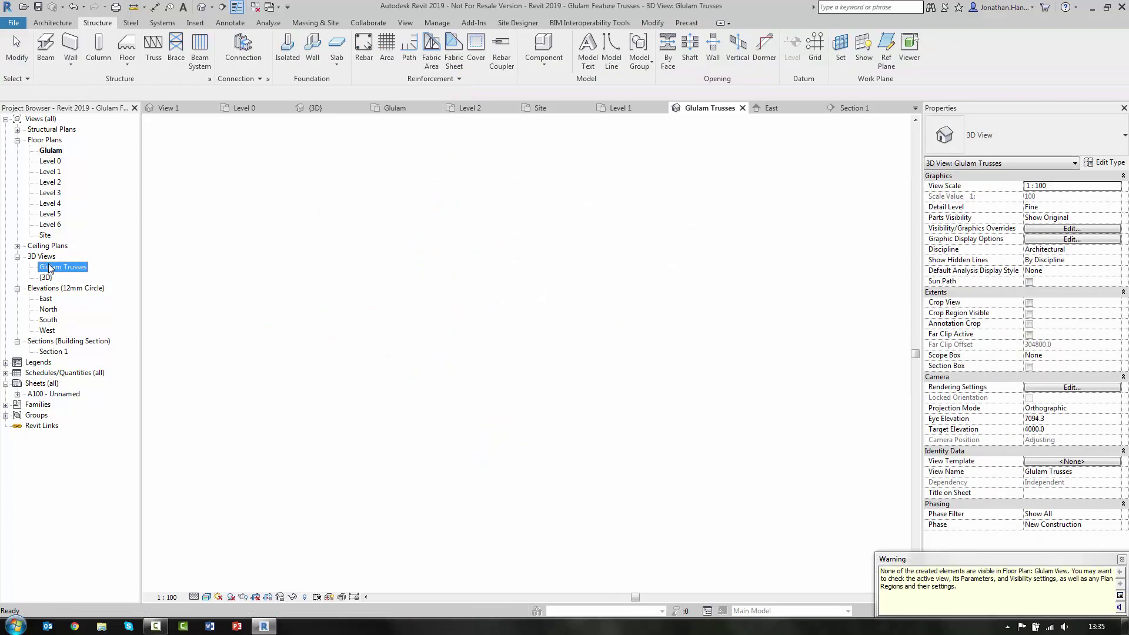
scroll(467, 327, up, 3)
click(565, 238)
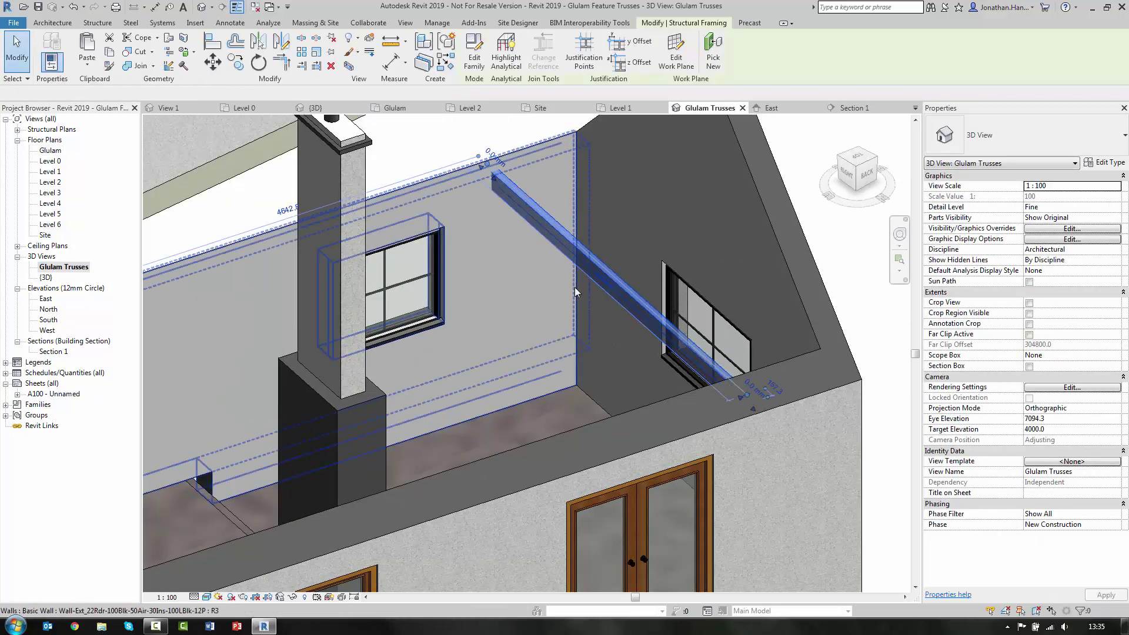
shift+middle_drag(574, 287, 423, 318)
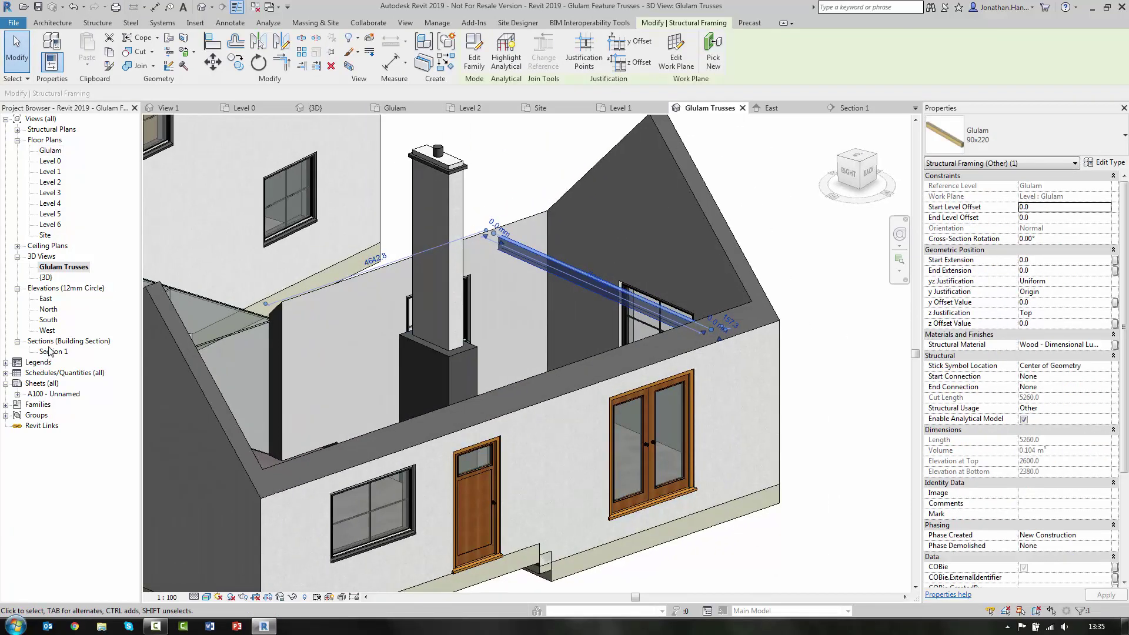
- Open Section 1 and examine how the horizontal glulam beam sits against the walls and pitched roof
click(50, 346)
double_click(53, 352)
scroll(416, 302, down, 4)
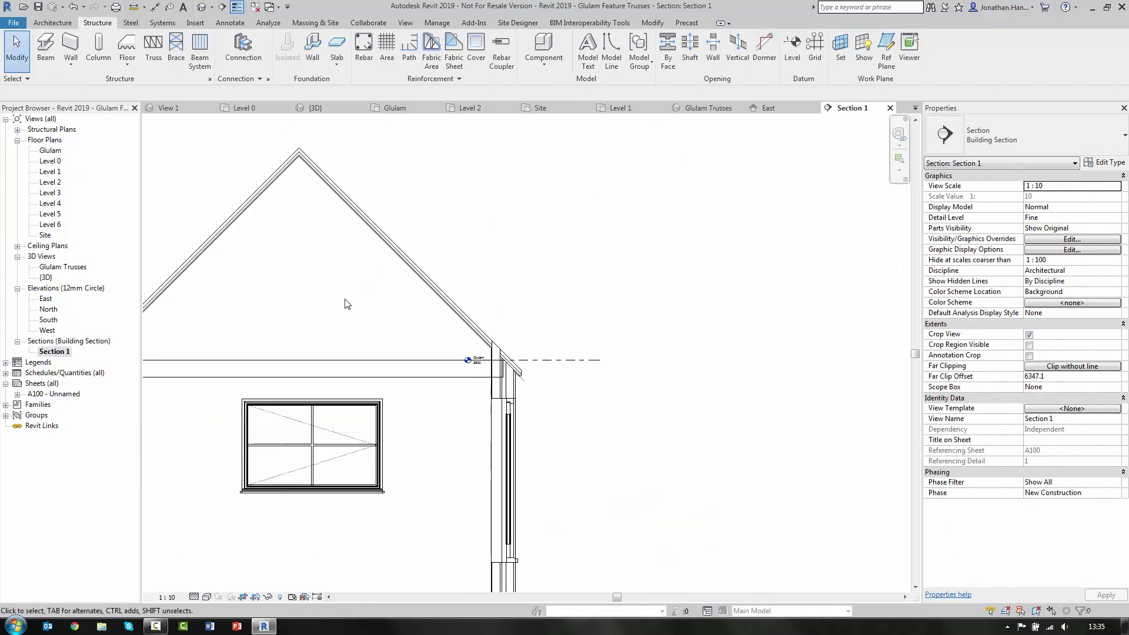
scroll(393, 366, up, 4)
click(393, 352)
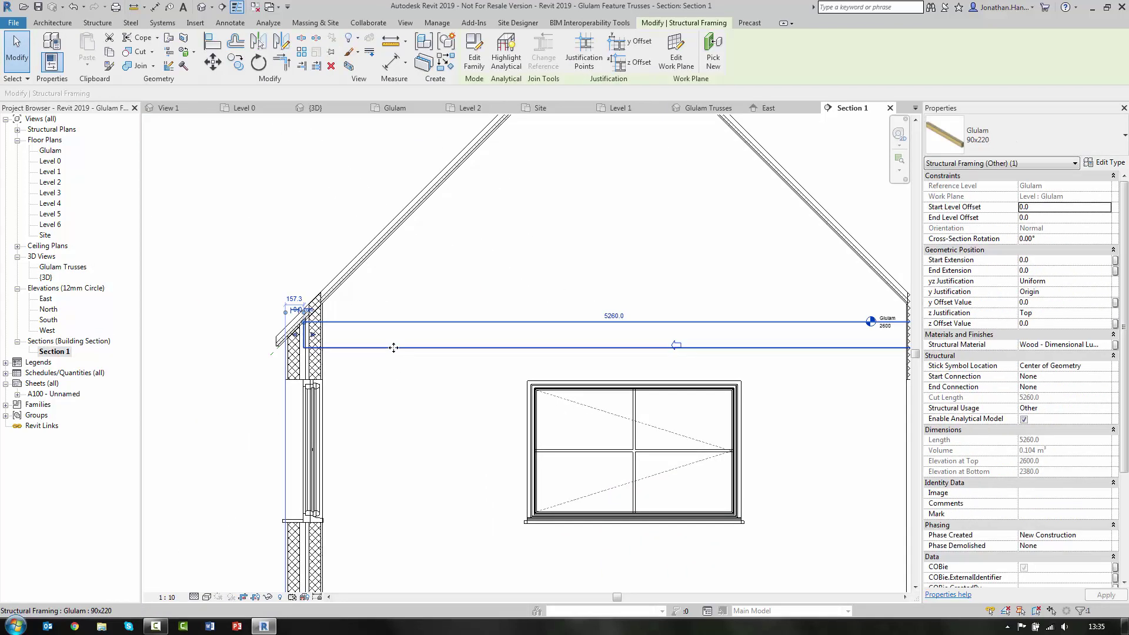
scroll(393, 353, down, 3)
click(313, 249)
scroll(313, 250, up, 3)
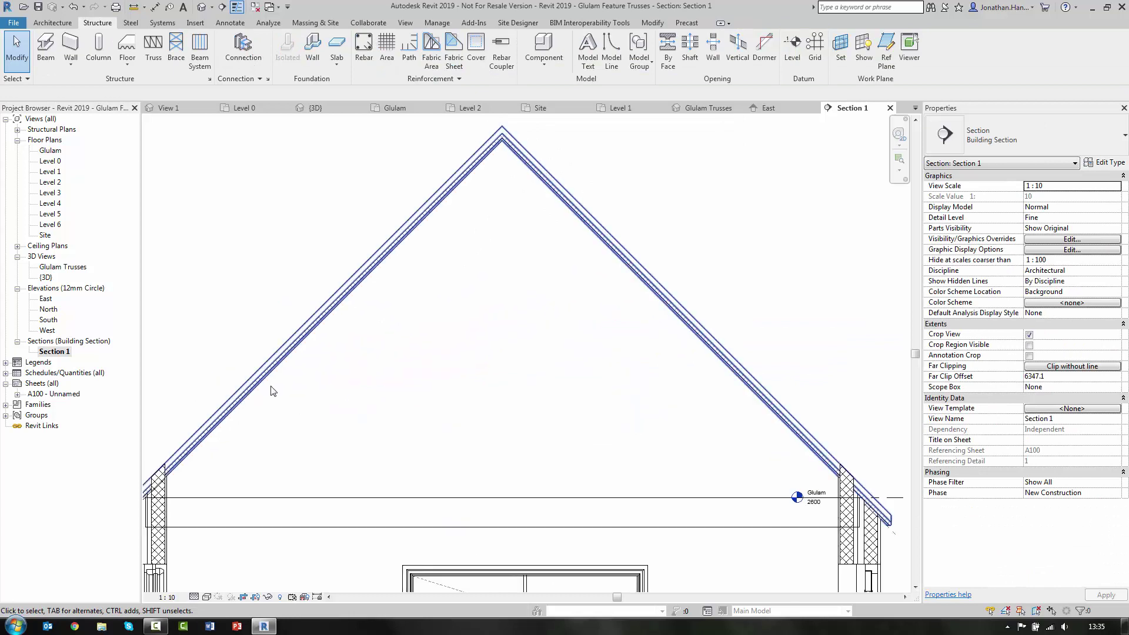
scroll(513, 265, down, 2)
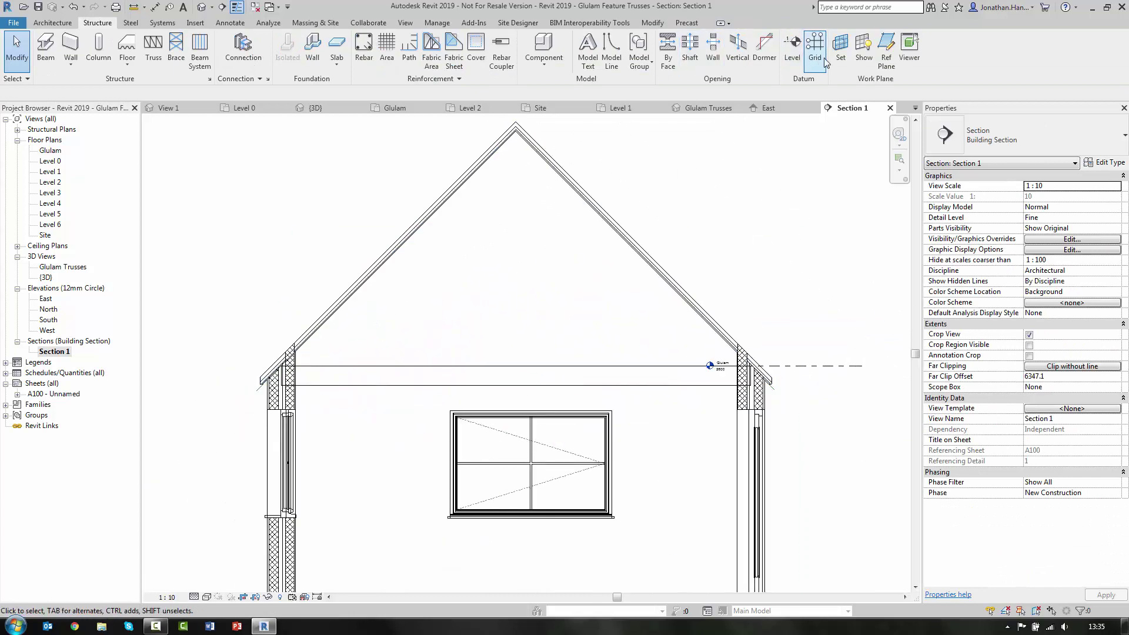
- With Glulam Truss Setout as work plane, draw a 90x220 beam about 3380 mm long at 45° from the horizontal beam's top edge to beneath the ridge
click(841, 48)
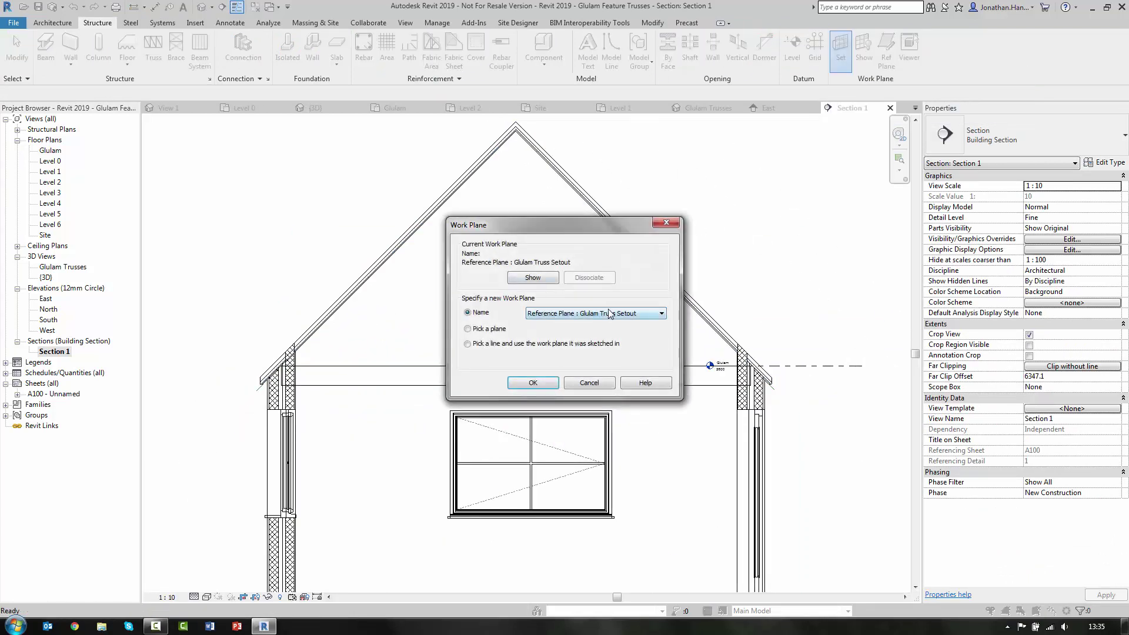
click(533, 383)
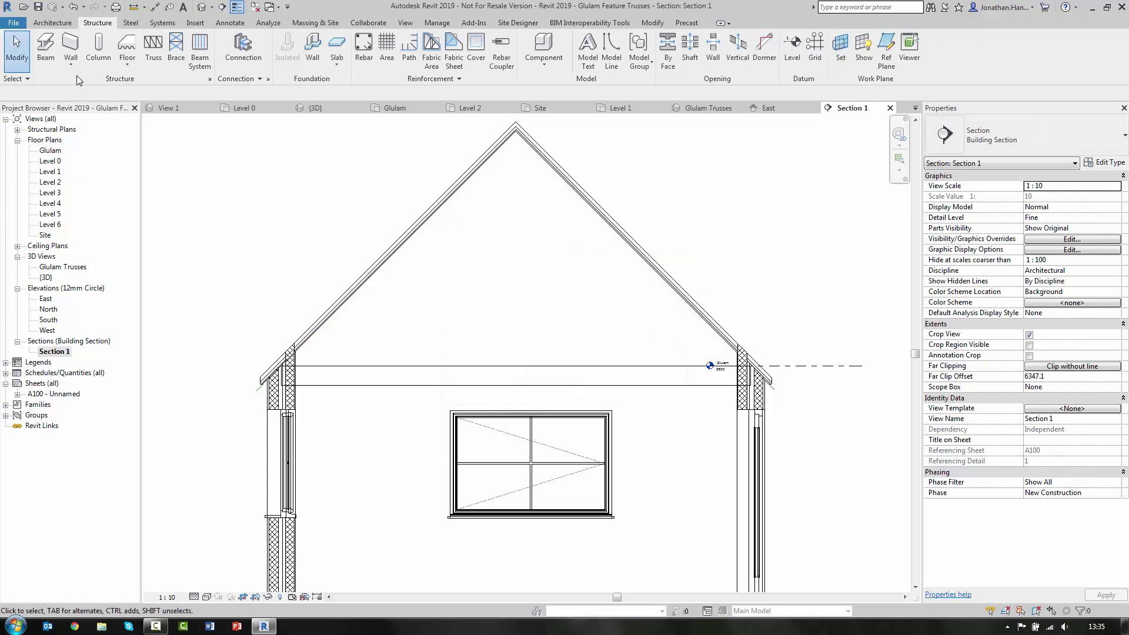
click(45, 50)
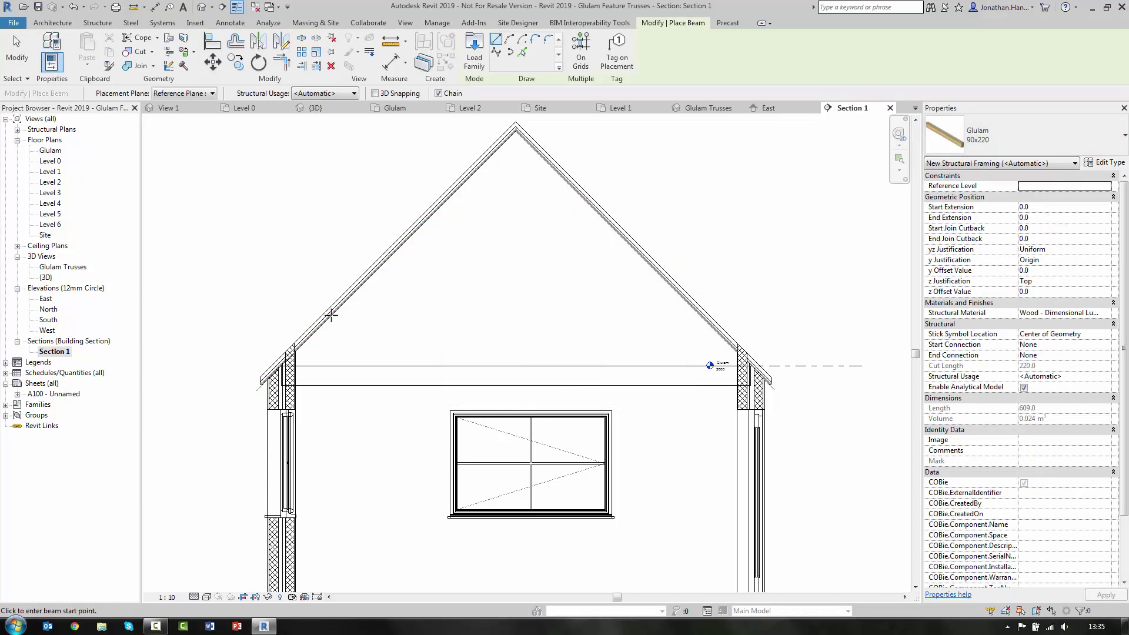
scroll(302, 370, up, 3)
scroll(285, 383, down, 2)
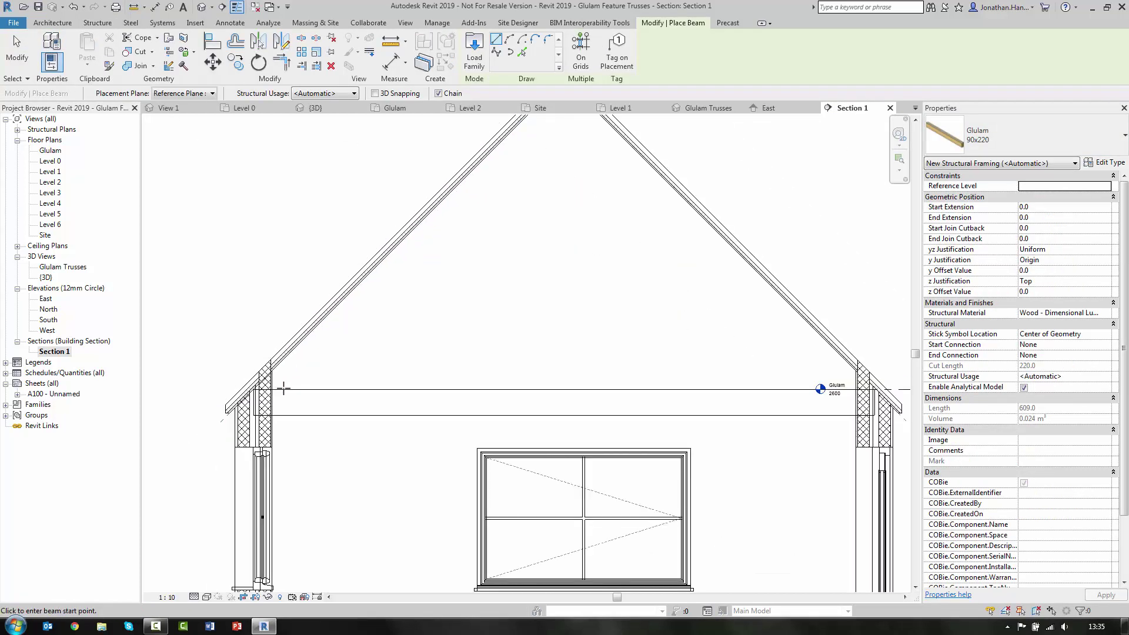
scroll(286, 388, up, 2)
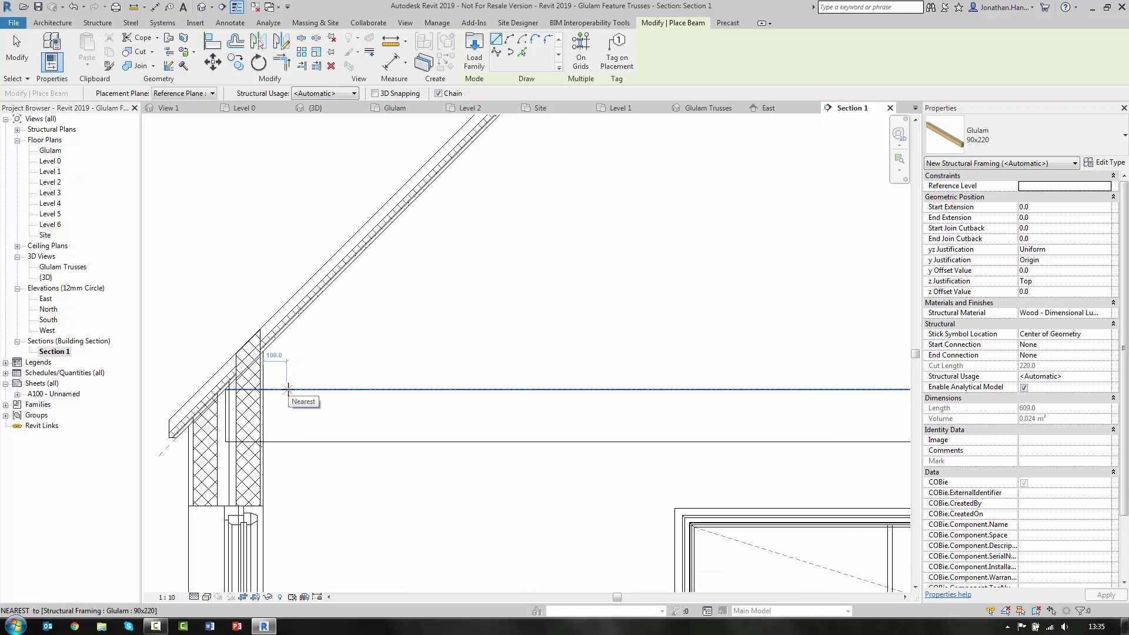
click(286, 389)
scroll(362, 321, down, 2)
middle_drag(427, 297, 276, 382)
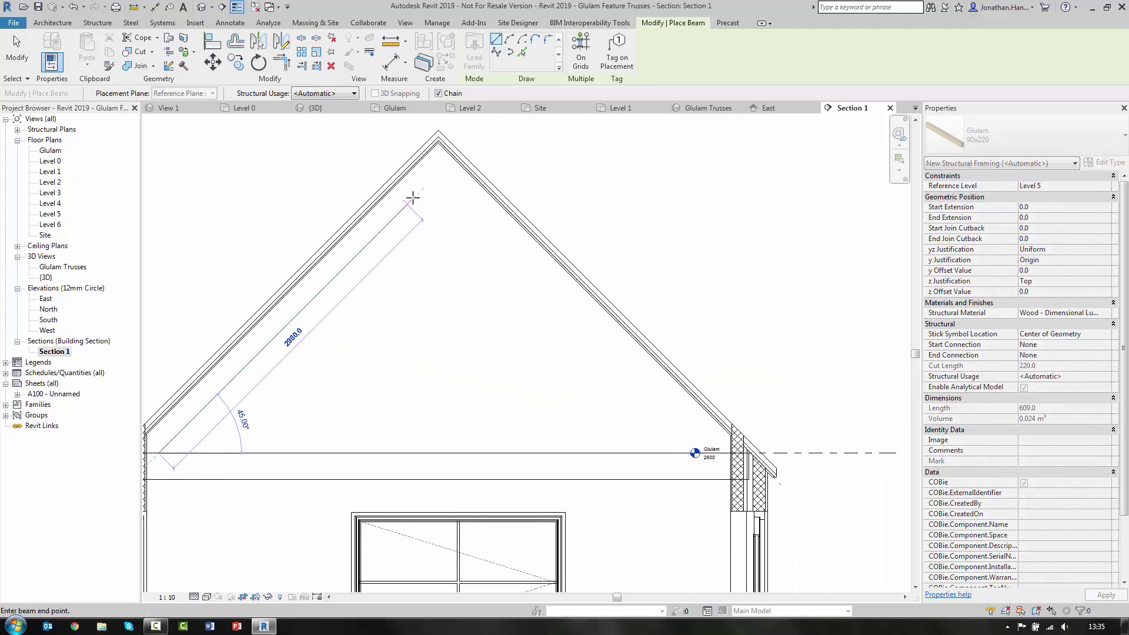
click(438, 170)
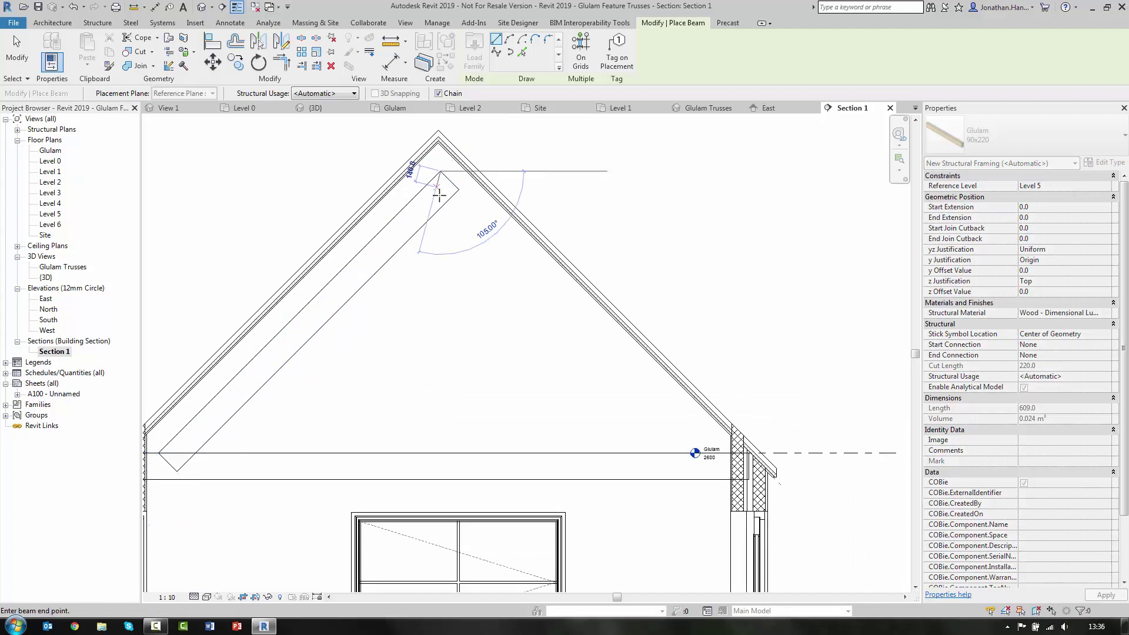
scroll(438, 197, down, 1)
key(Escape)
key(Escape)
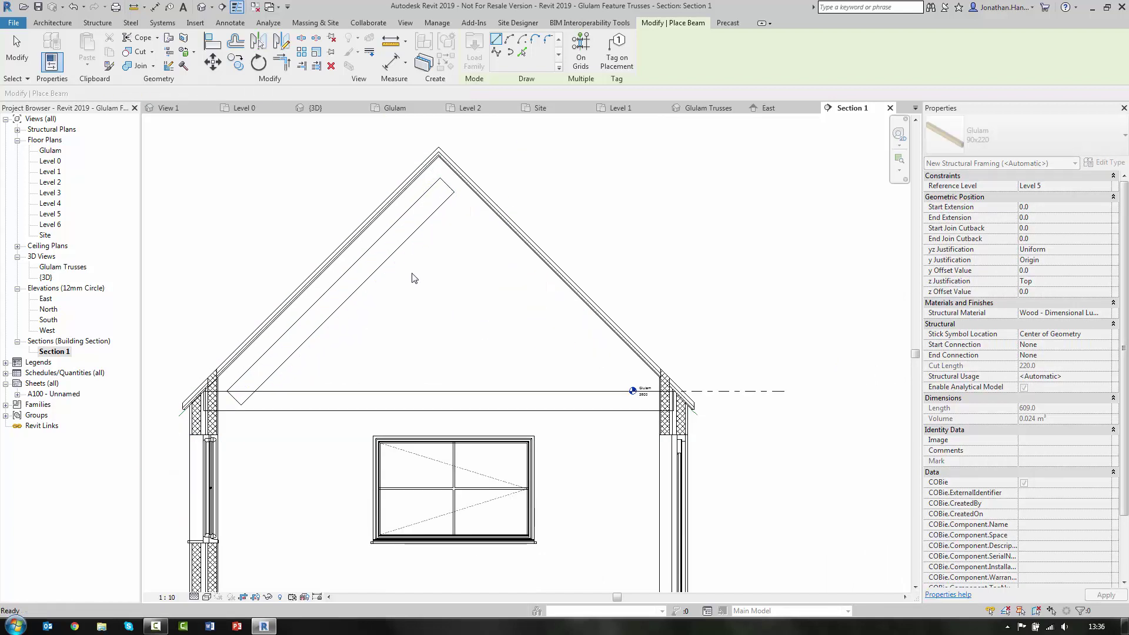
- Mirror a copy of the sloping glulam beam about a vertical axis through the roof ridge
click(299, 292)
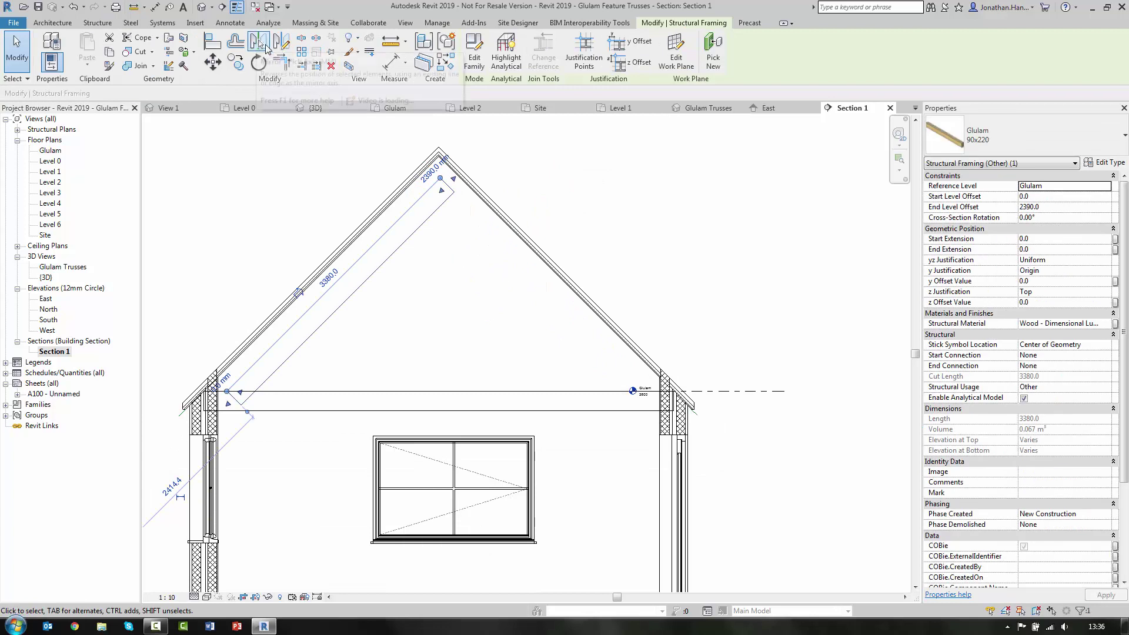
click(281, 41)
scroll(438, 152, up, 3)
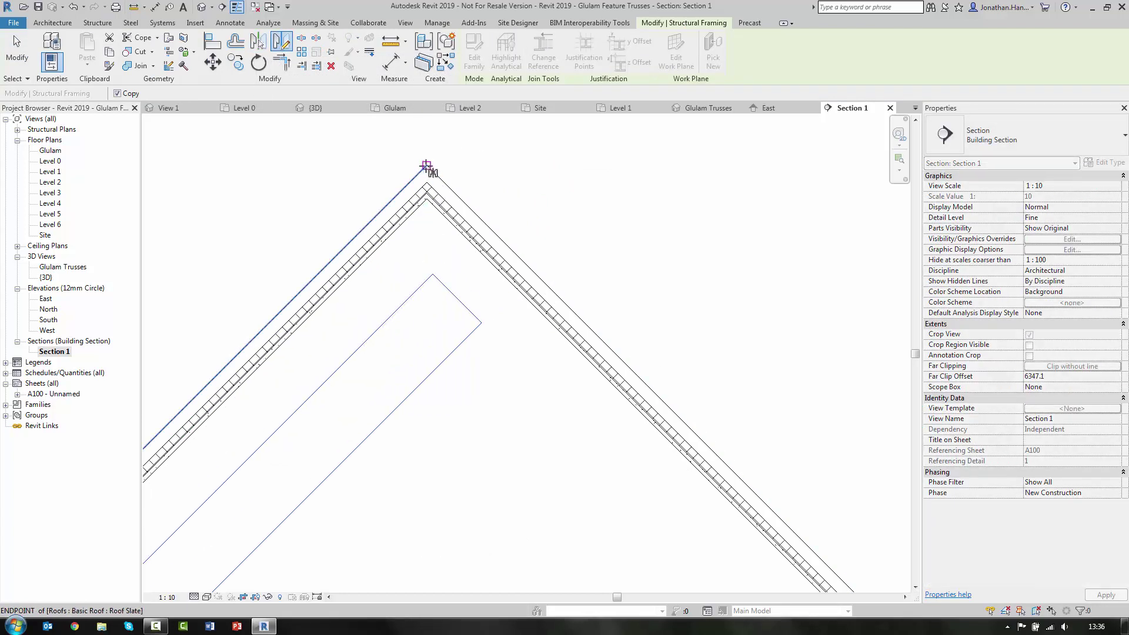
click(426, 166)
click(428, 135)
scroll(427, 134, down, 5)
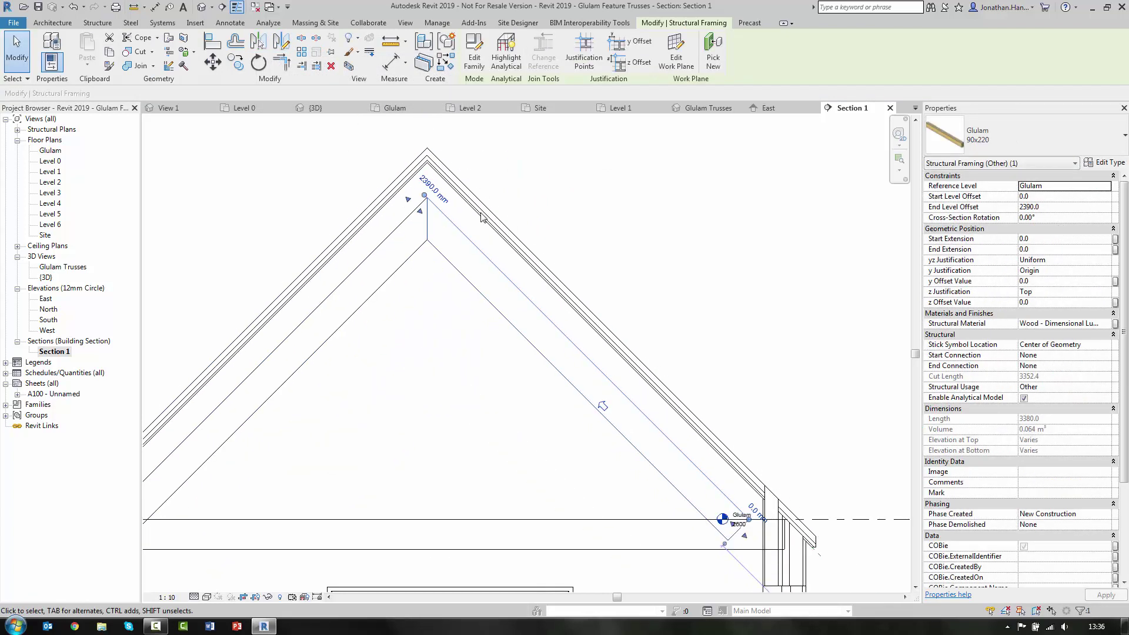
click(481, 335)
- Check the truss in the Glulam Trusses 3D view and examine in Section 1 where the rafter feet overlap the horizontal beam
double_click(63, 267)
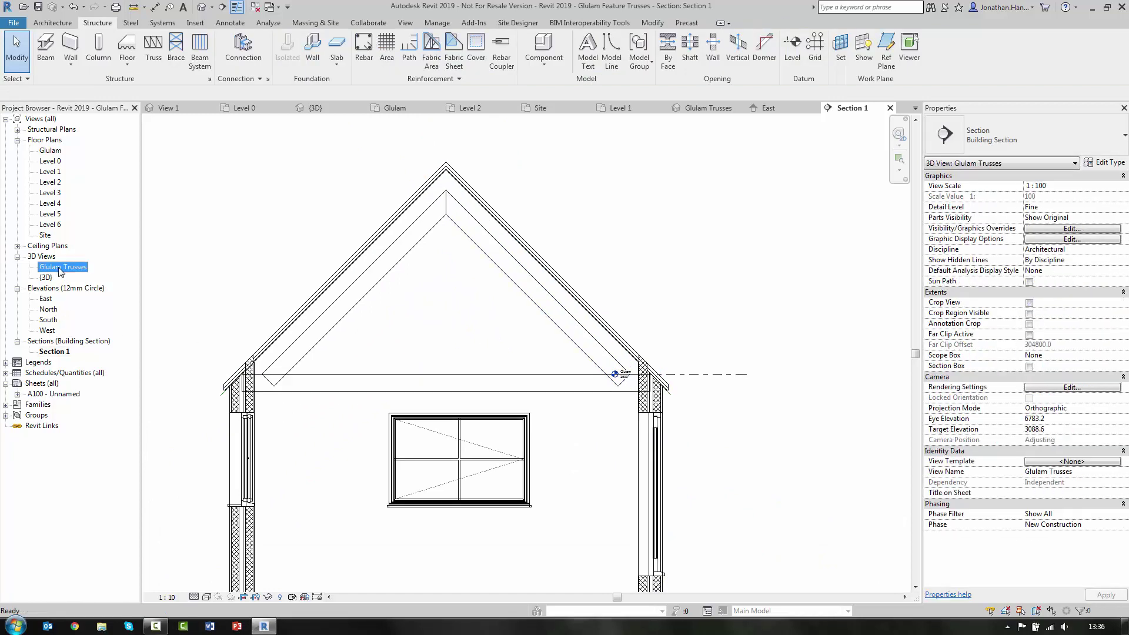
scroll(535, 270, up, 3)
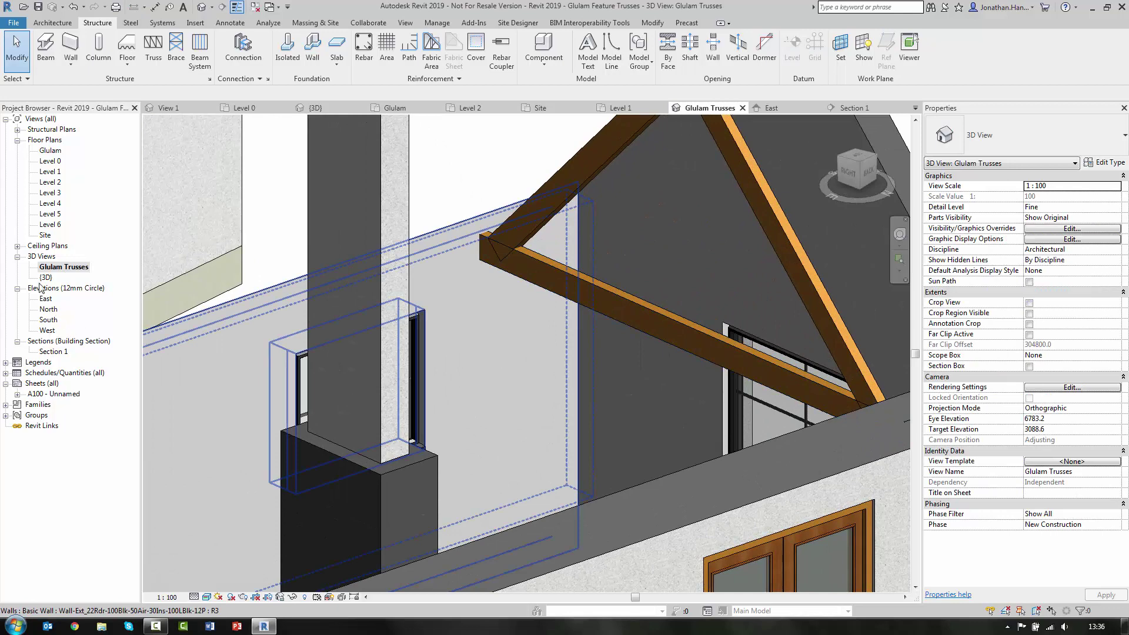
double_click(53, 351)
scroll(226, 233, up, 5)
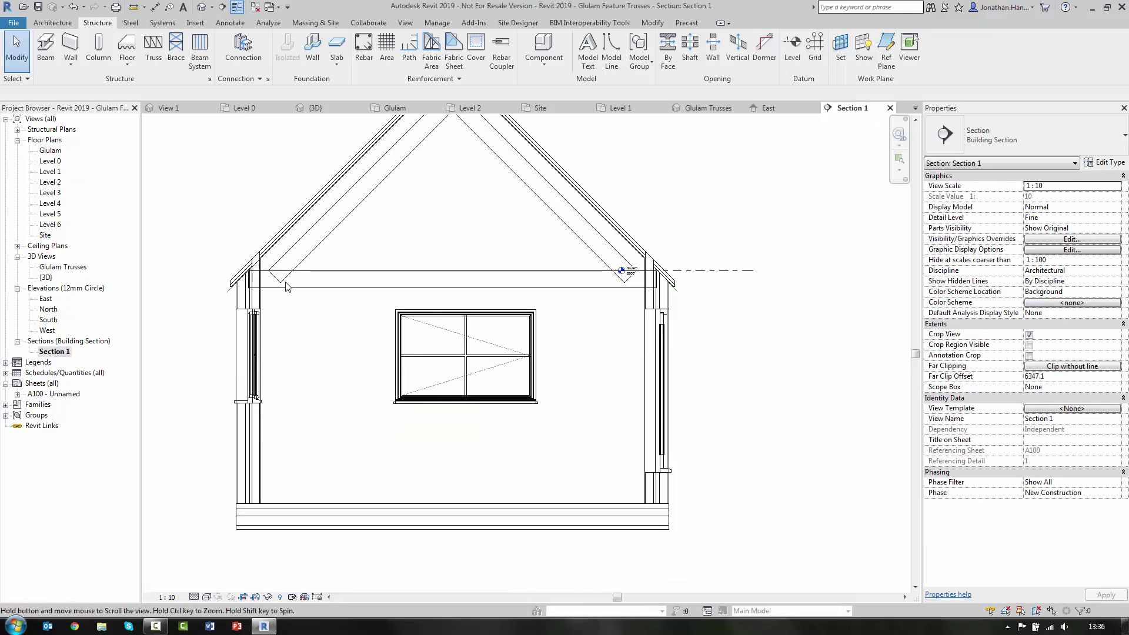
scroll(227, 253, up, 4)
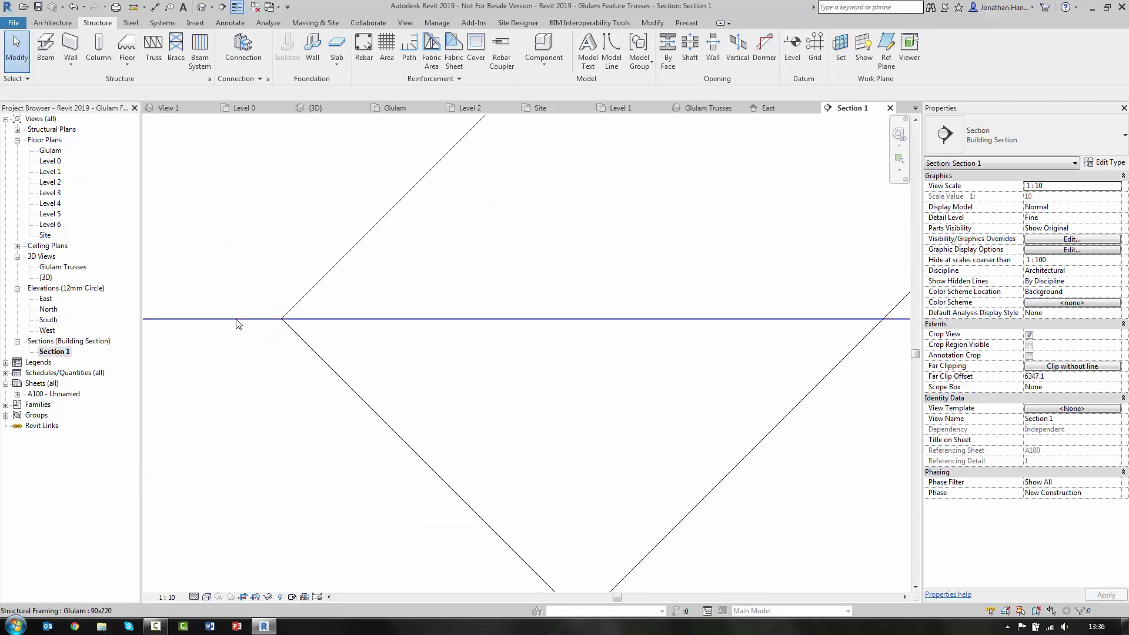
scroll(239, 323, down, 2)
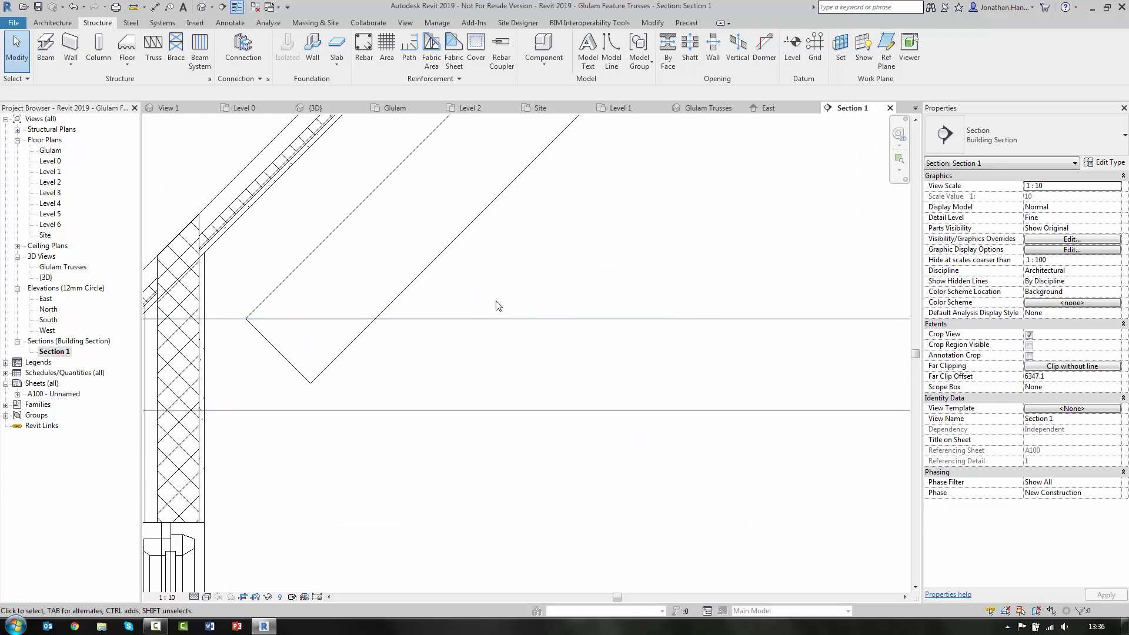
scroll(432, 332, down, 3)
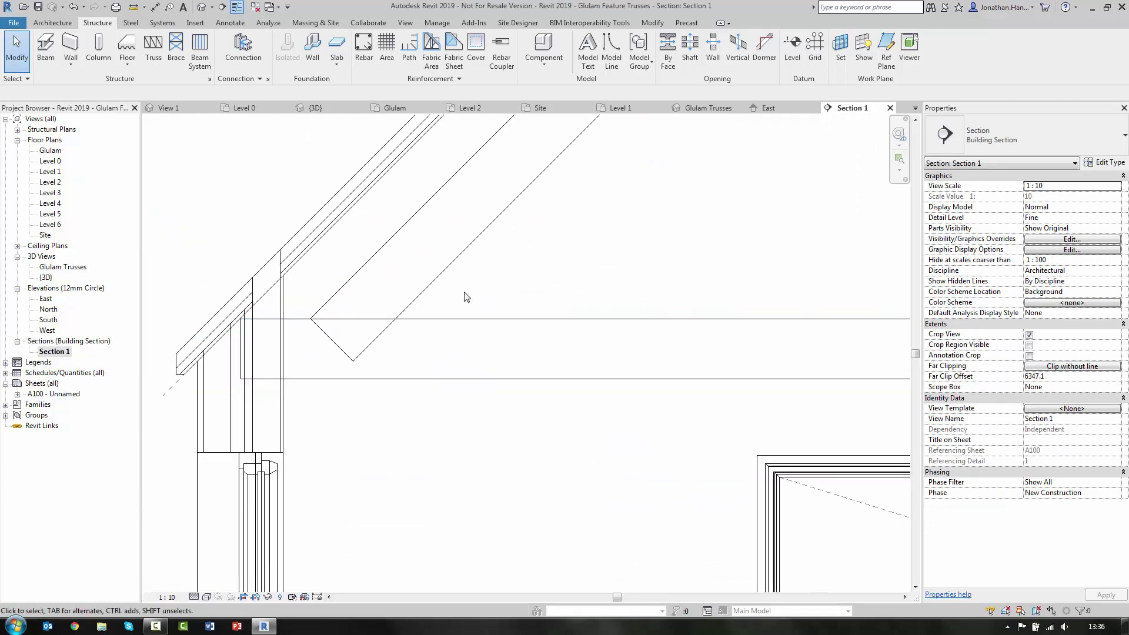
scroll(487, 334, down, 3)
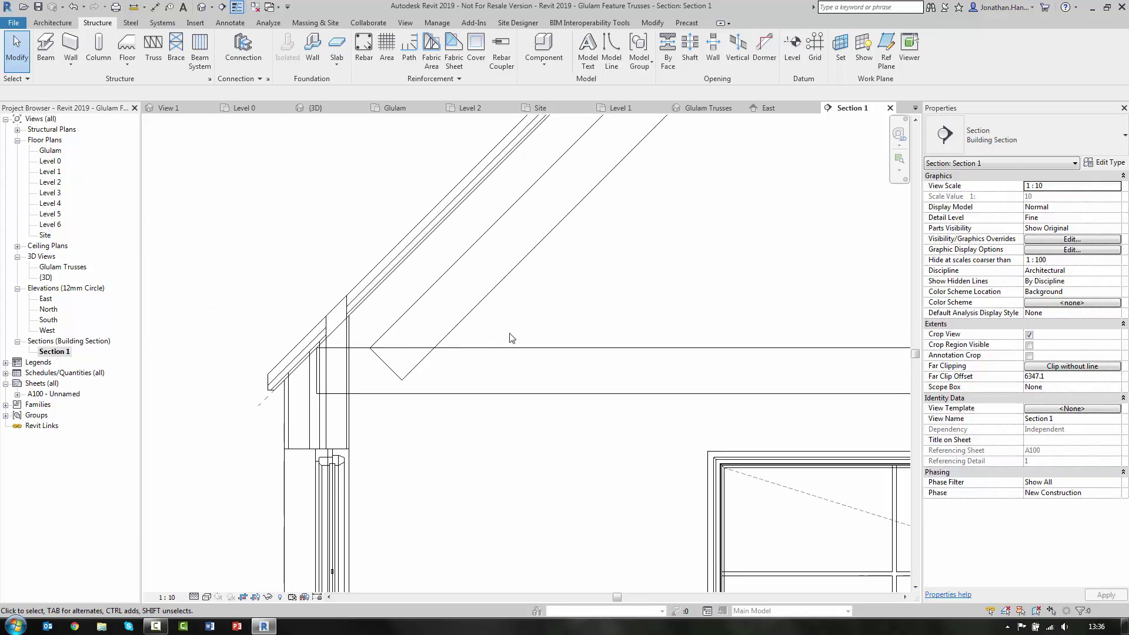
middle_drag(511, 335, 365, 330)
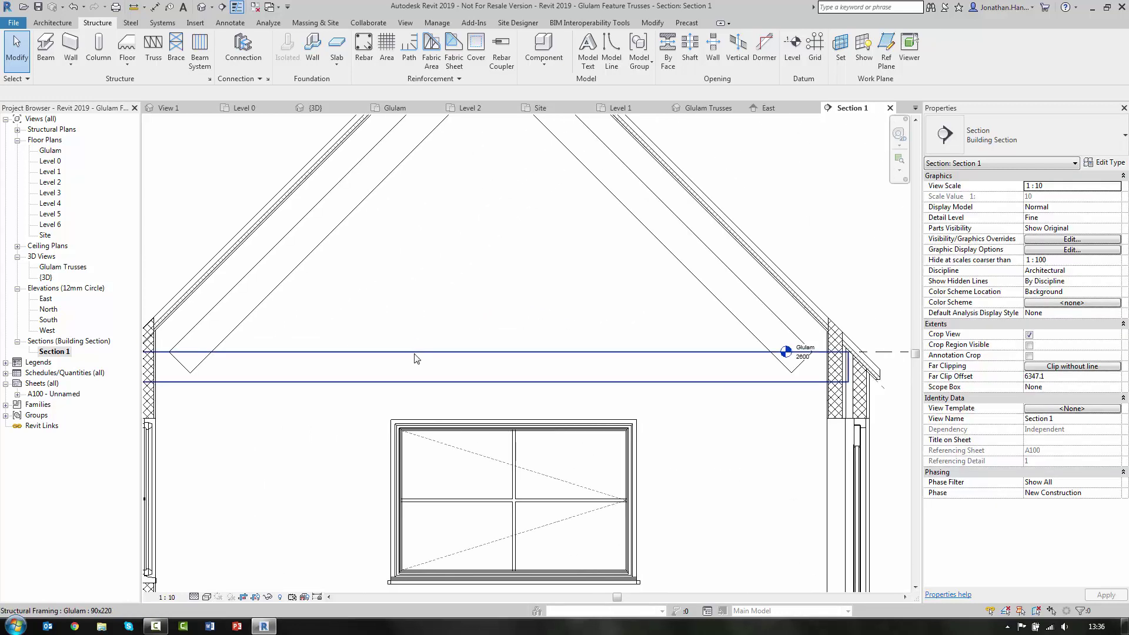
- Pull both ends of the horizontal beam back to the cavity face of the inner wall leaves, about 45 mm and 50 mm
scroll(317, 348, up, 5)
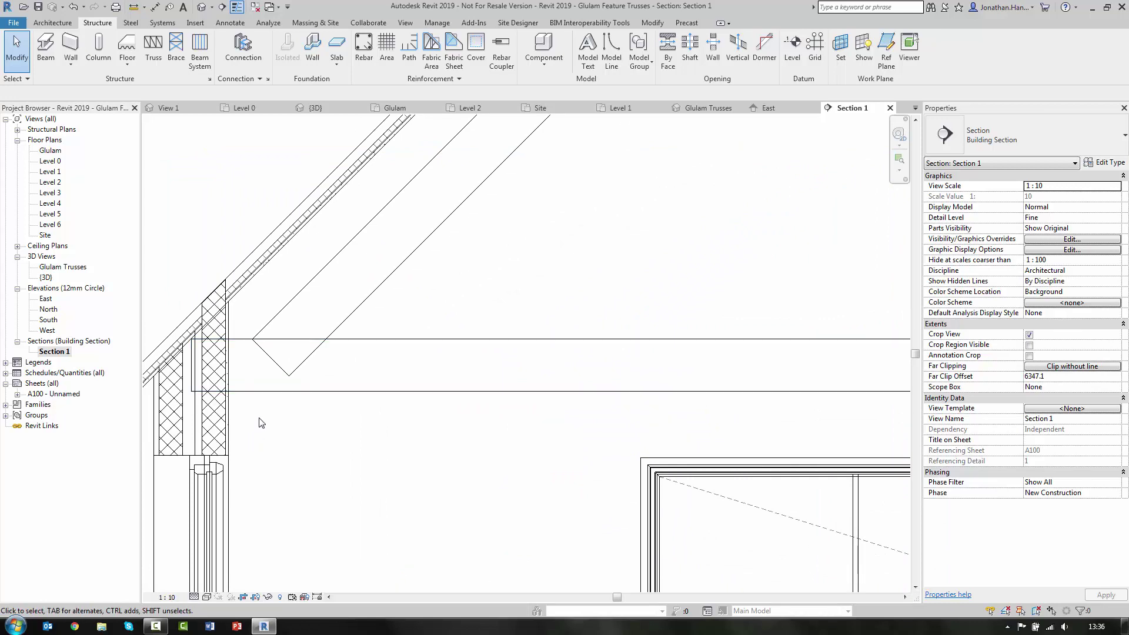
click(259, 392)
scroll(250, 397, up, 4)
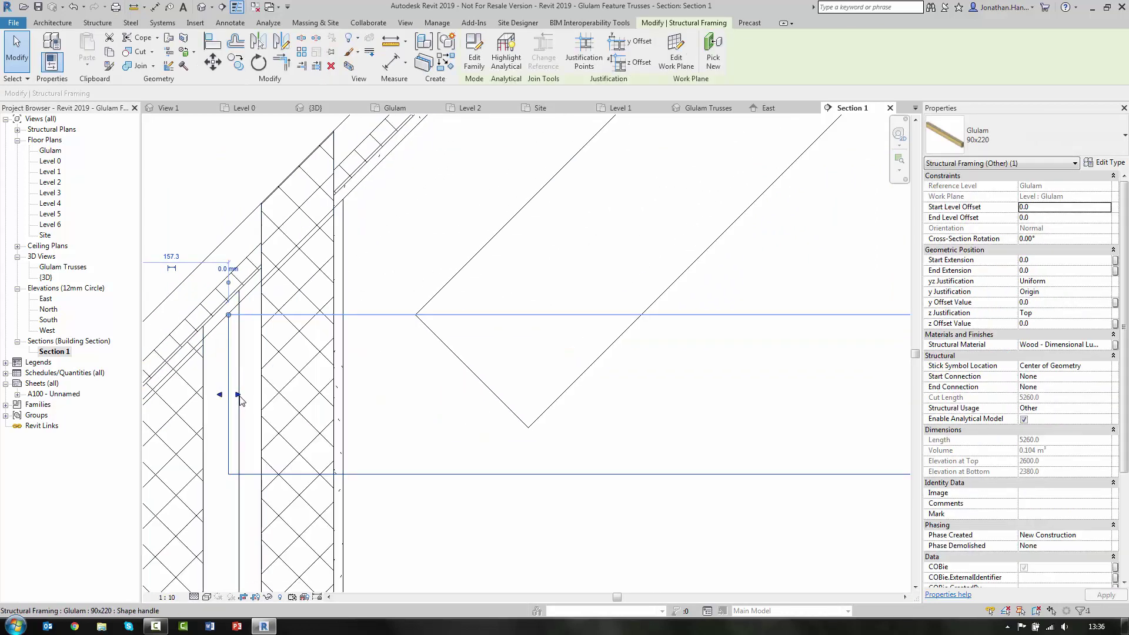
drag(238, 395, 259, 396)
scroll(241, 400, down, 3)
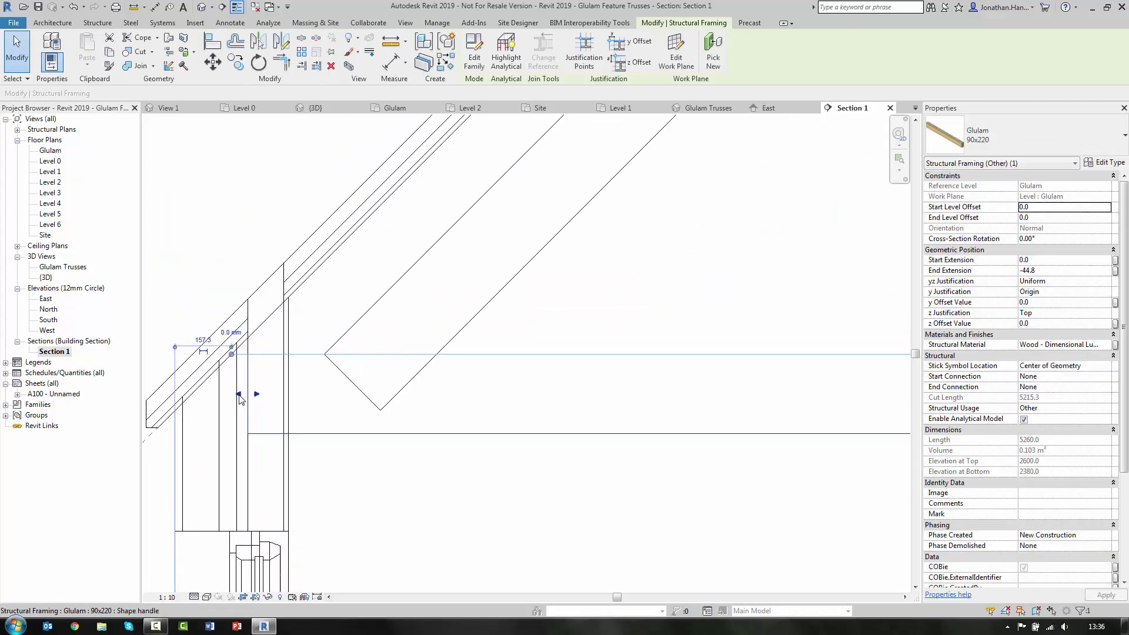
scroll(240, 397, down, 5)
scroll(510, 409, up, 6)
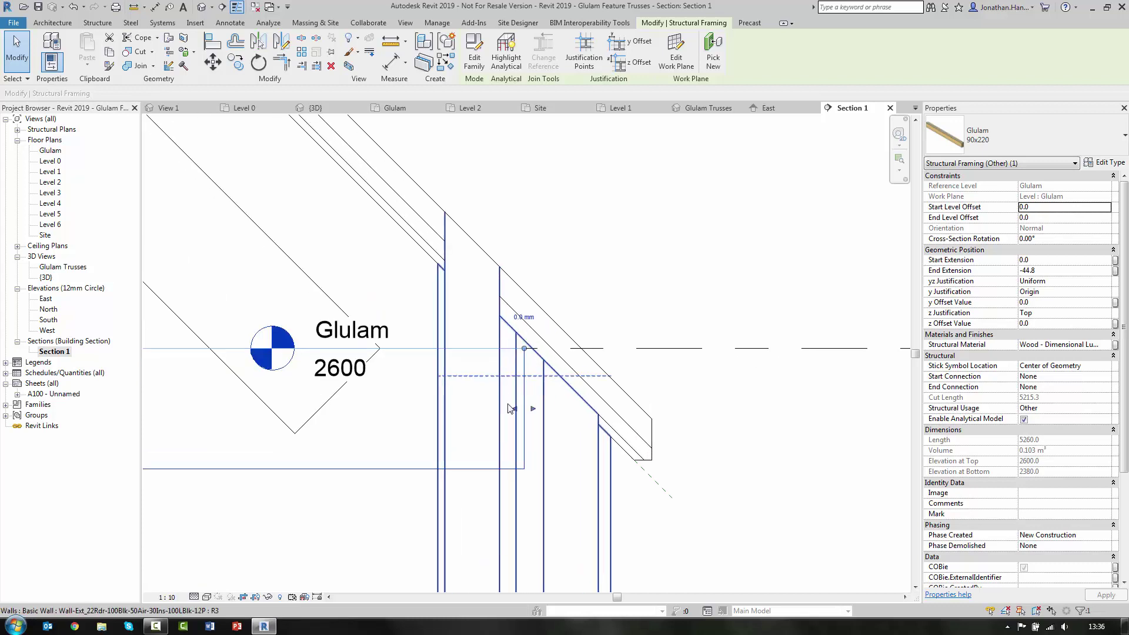
scroll(511, 409, up, 1)
drag(525, 416, 500, 420)
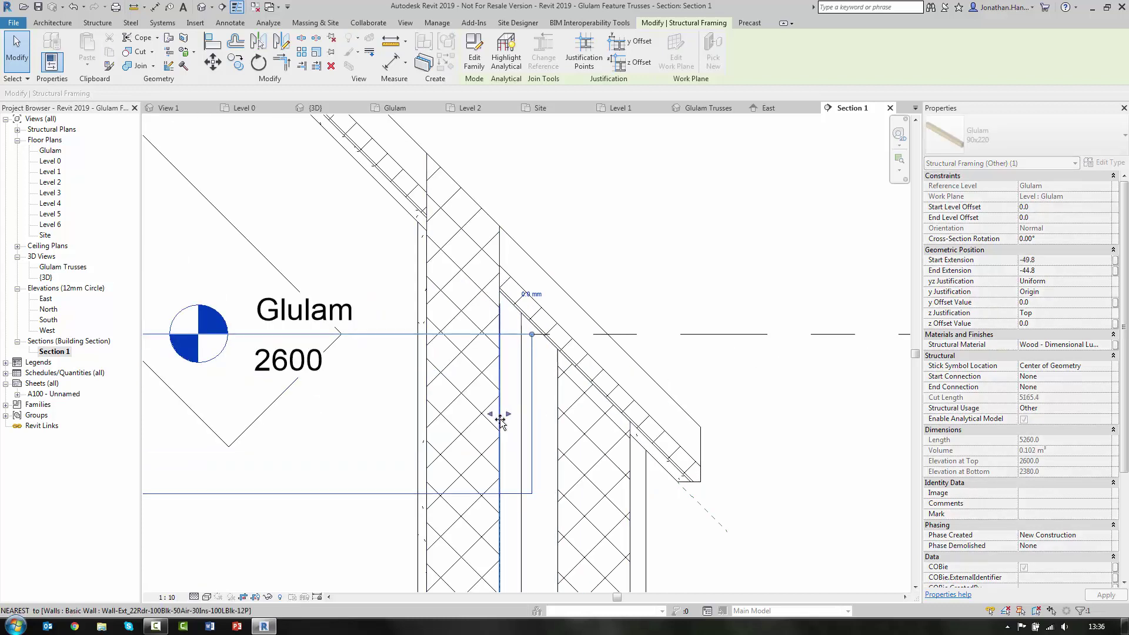
scroll(450, 425, down, 4)
key(Escape)
- Cut a triangular by-face opening about 85 mm deep in the horizontal beam at the left rafter's foot, running 120 mm down the rafter's underside
middle_drag(267, 230, 619, 280)
scroll(453, 301, up, 2)
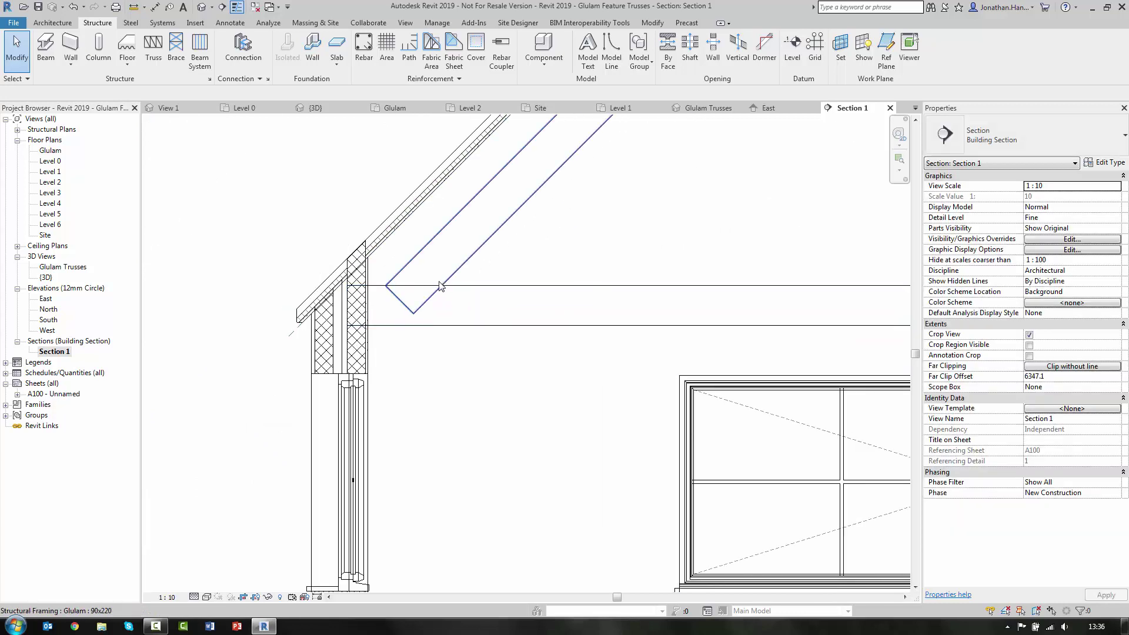
scroll(384, 273, up, 2)
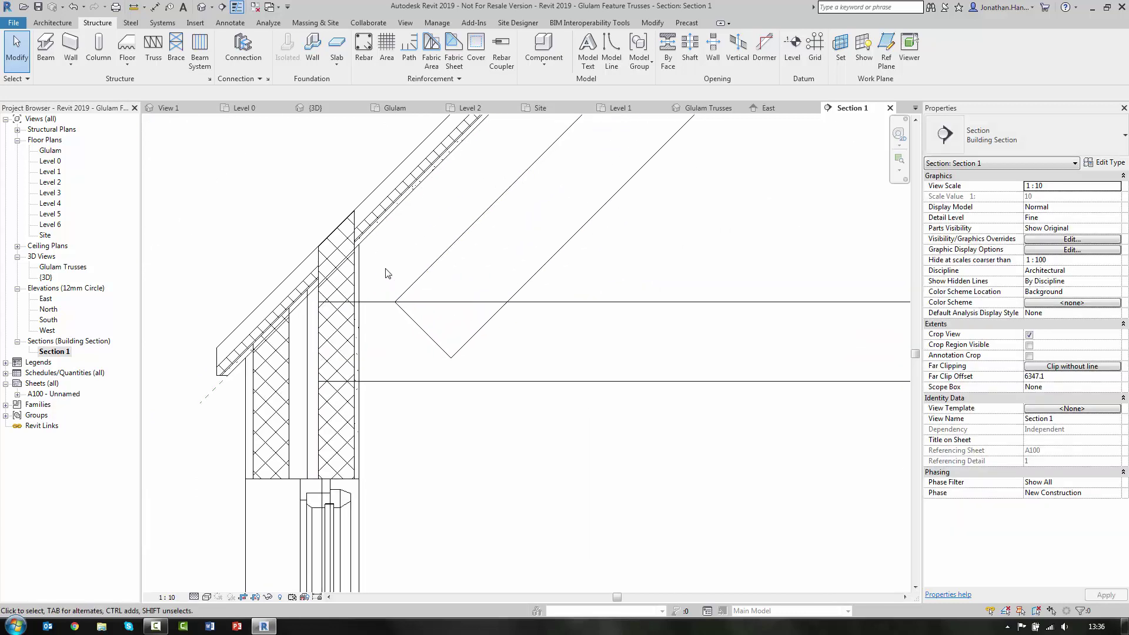
middle_drag(579, 282, 551, 291)
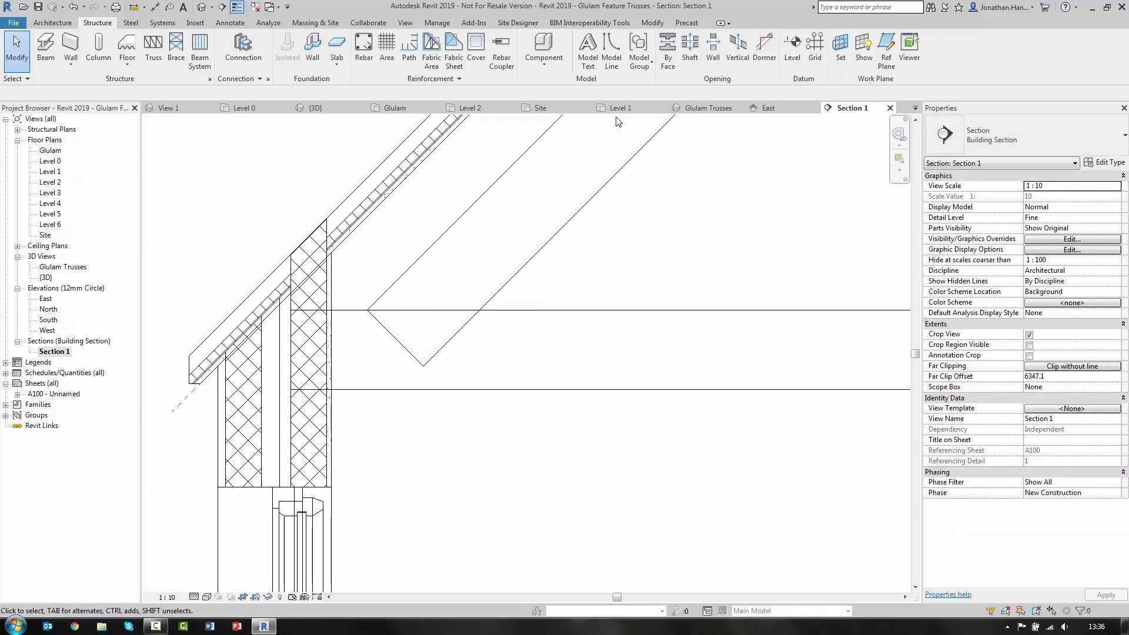
click(667, 54)
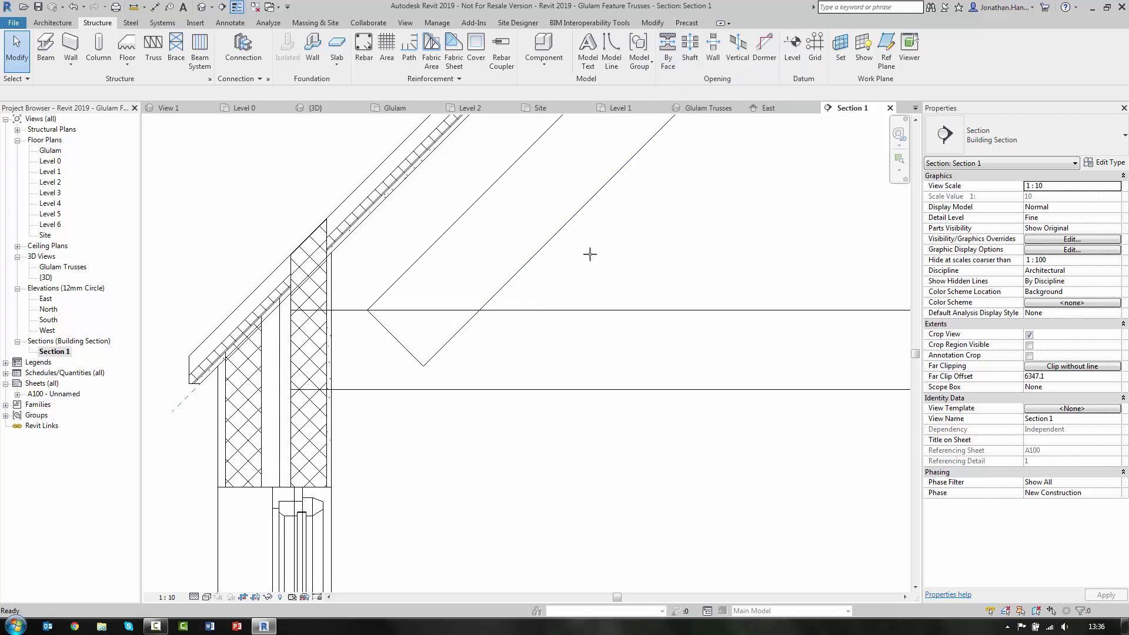
click(568, 314)
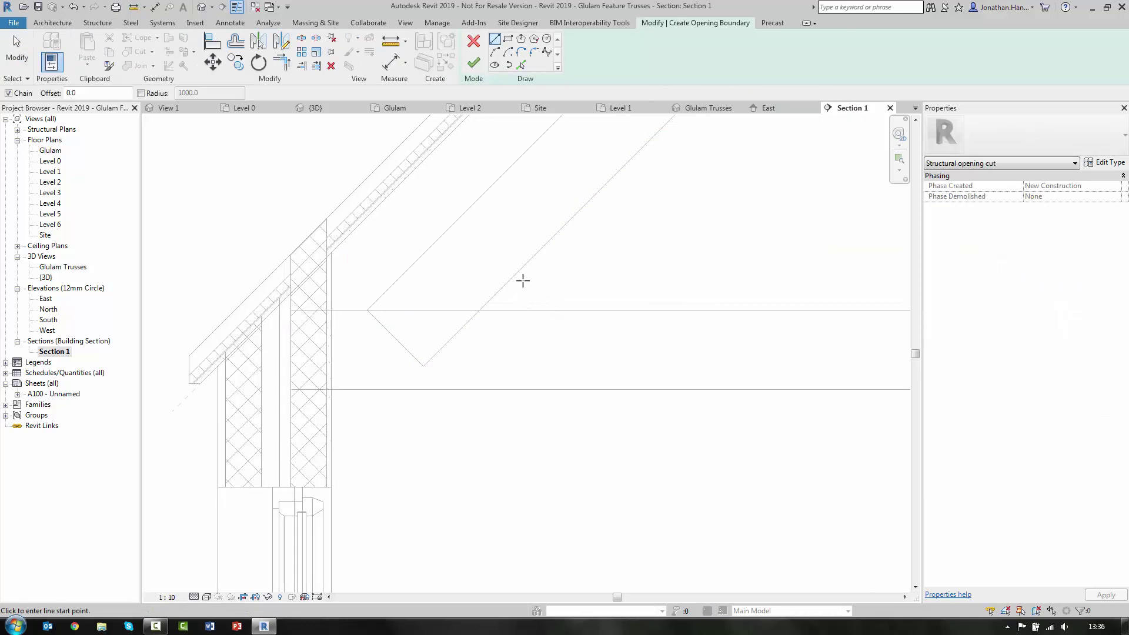
click(481, 310)
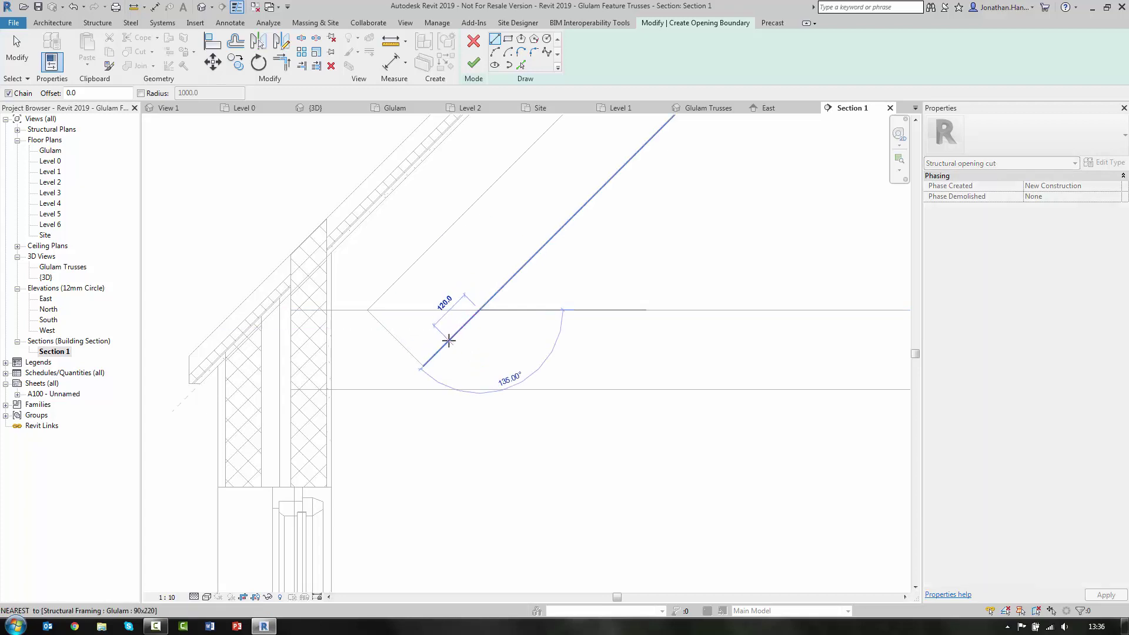
click(449, 340)
click(367, 310)
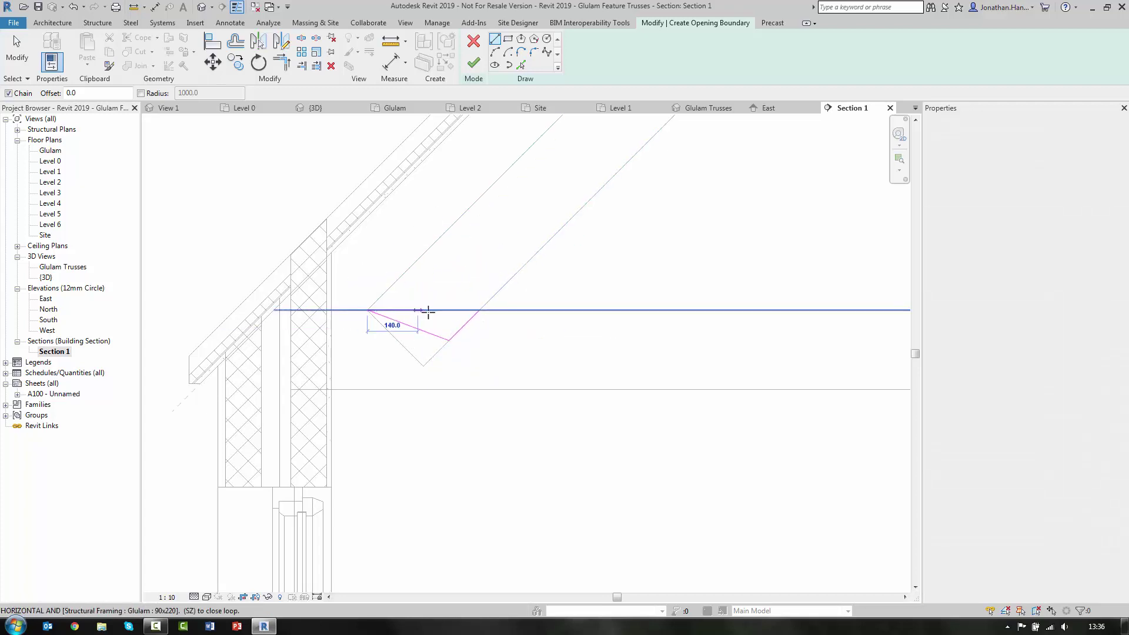
click(481, 310)
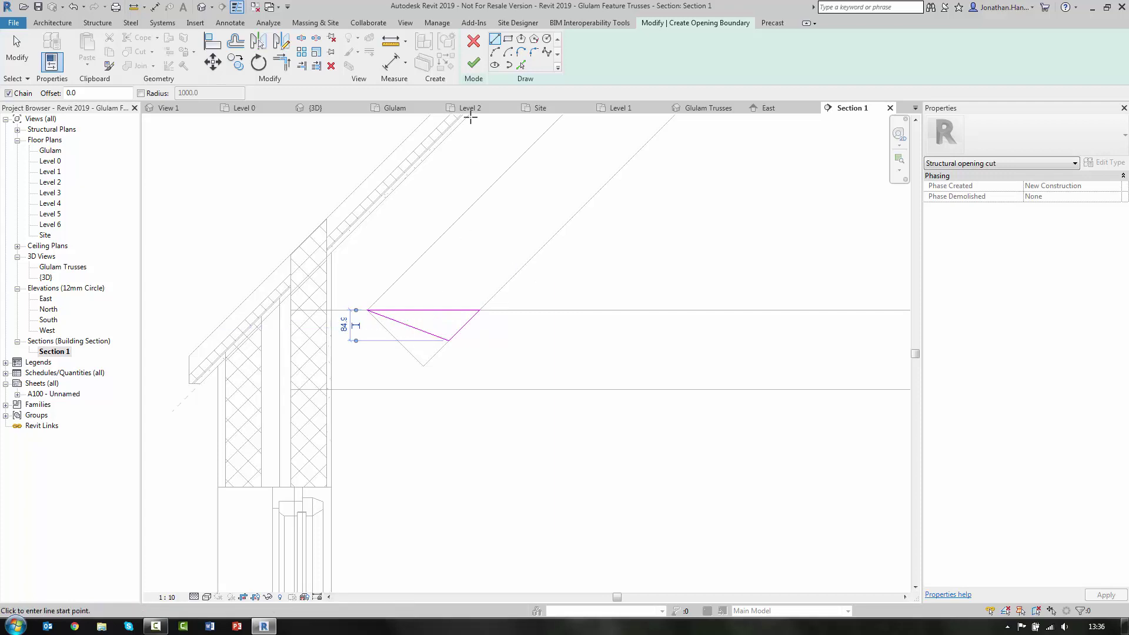
click(474, 62)
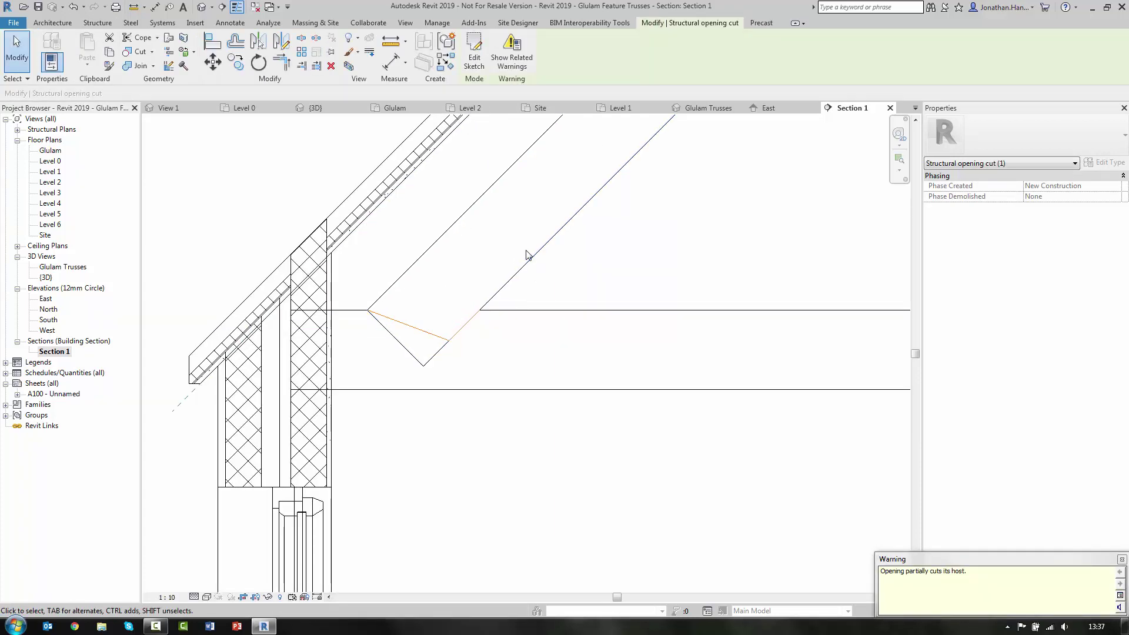
- Examine the notch and the horizontal beam in the Glulam Trusses 3D view and return to Section 1
scroll(525, 252, down, 3)
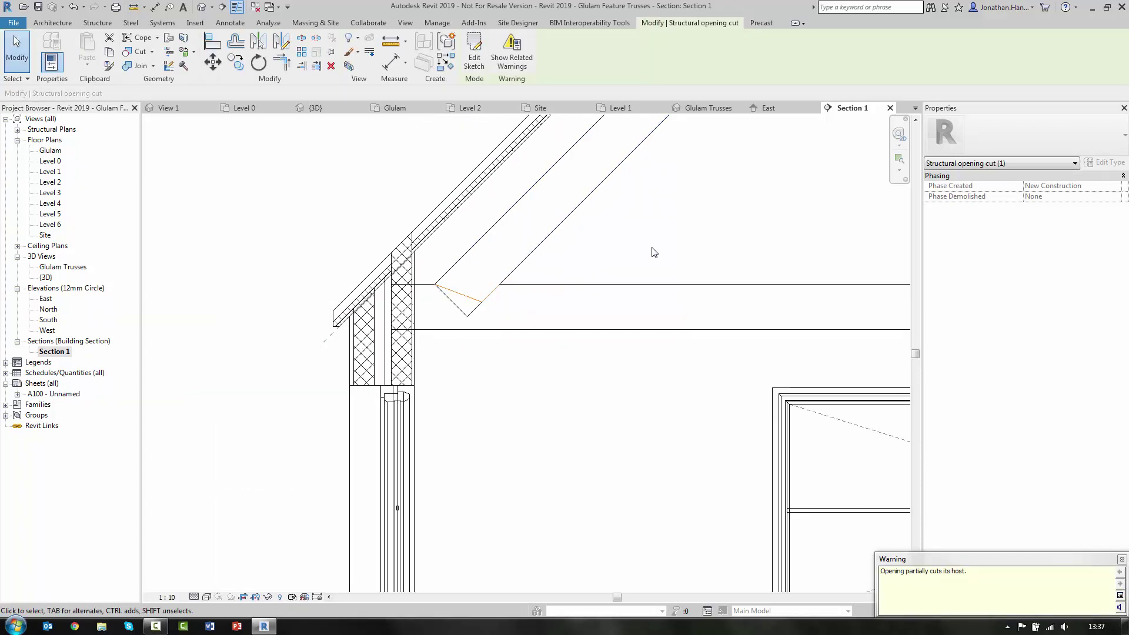
double_click(63, 266)
scroll(510, 242, up, 5)
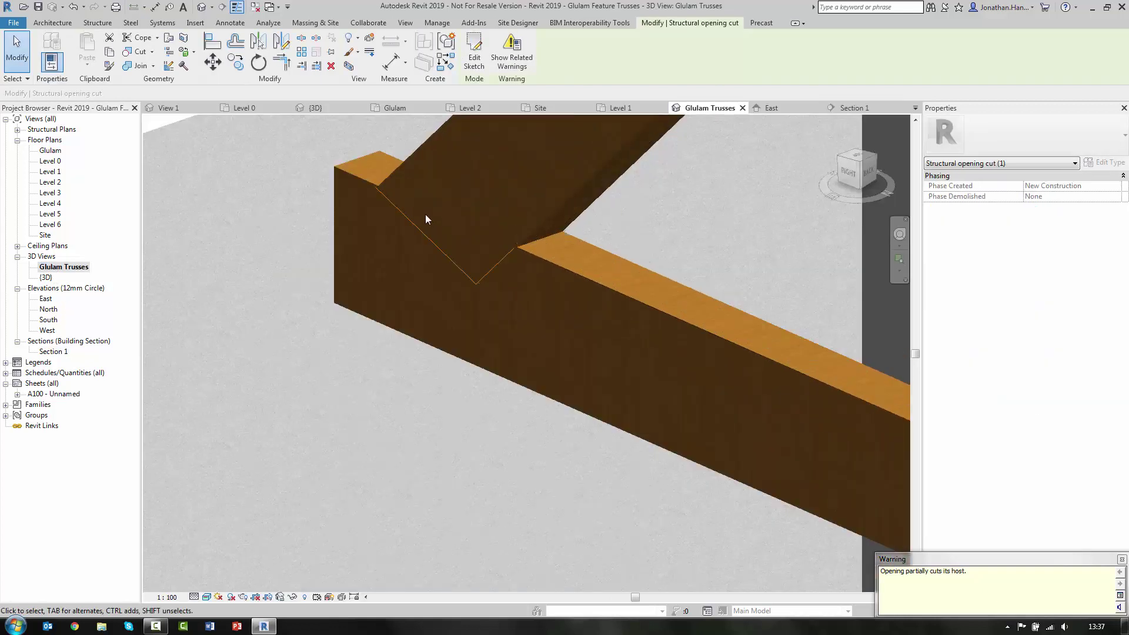
click(599, 284)
shift+middle_drag(598, 284, 577, 272)
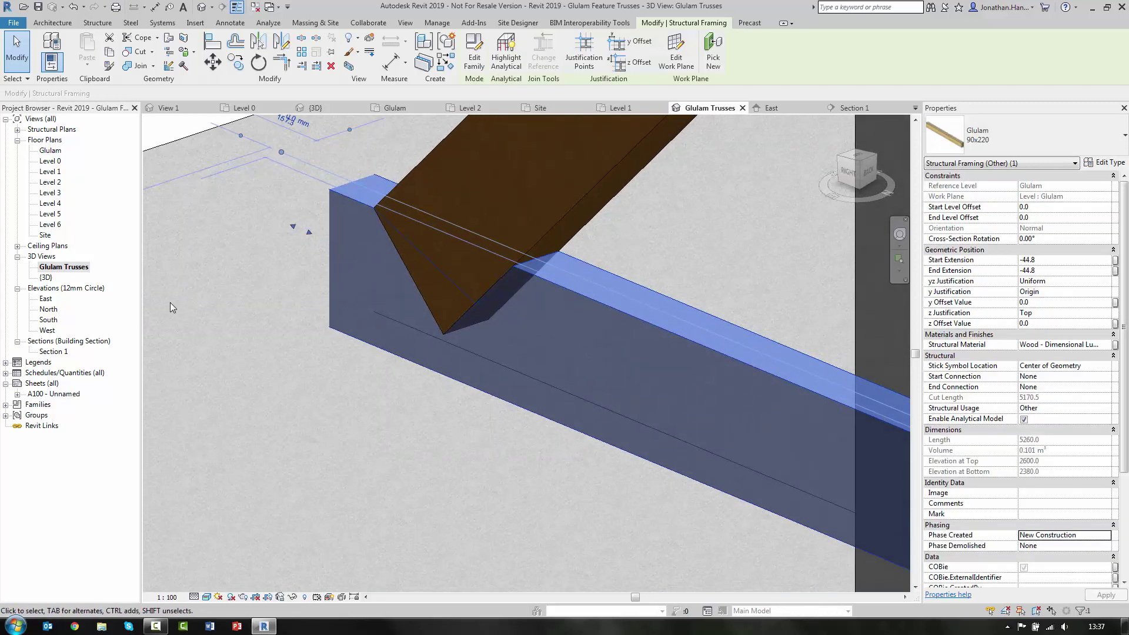
double_click(53, 351)
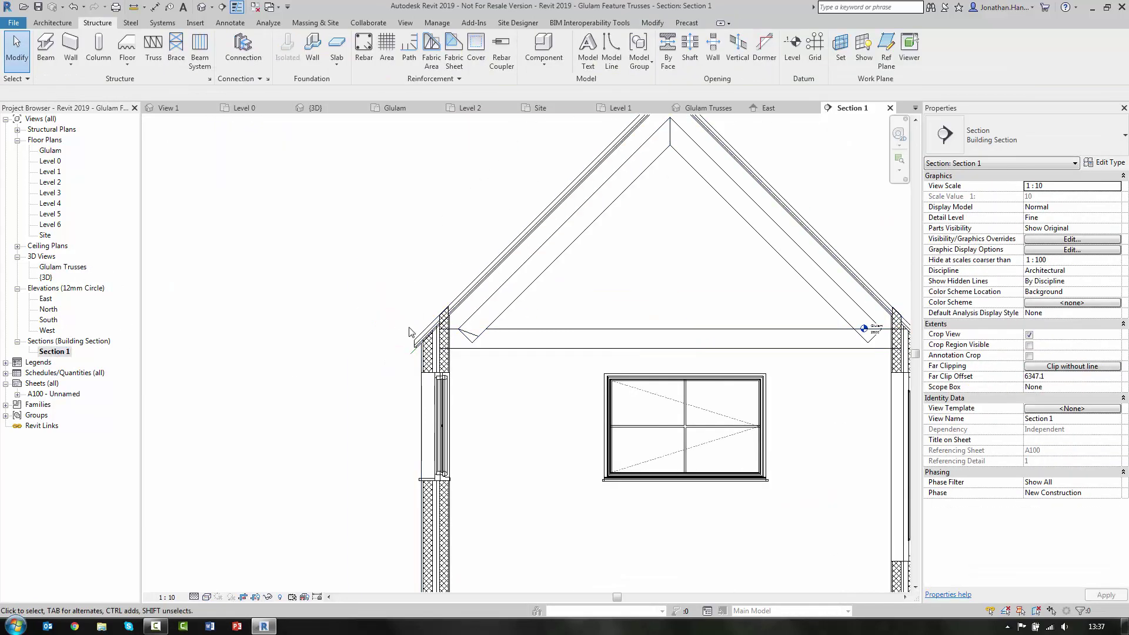
- Draw a horizontal reference plane from the lowest point of the left notch across to beyond the right rafter's foot
scroll(410, 333, up, 3)
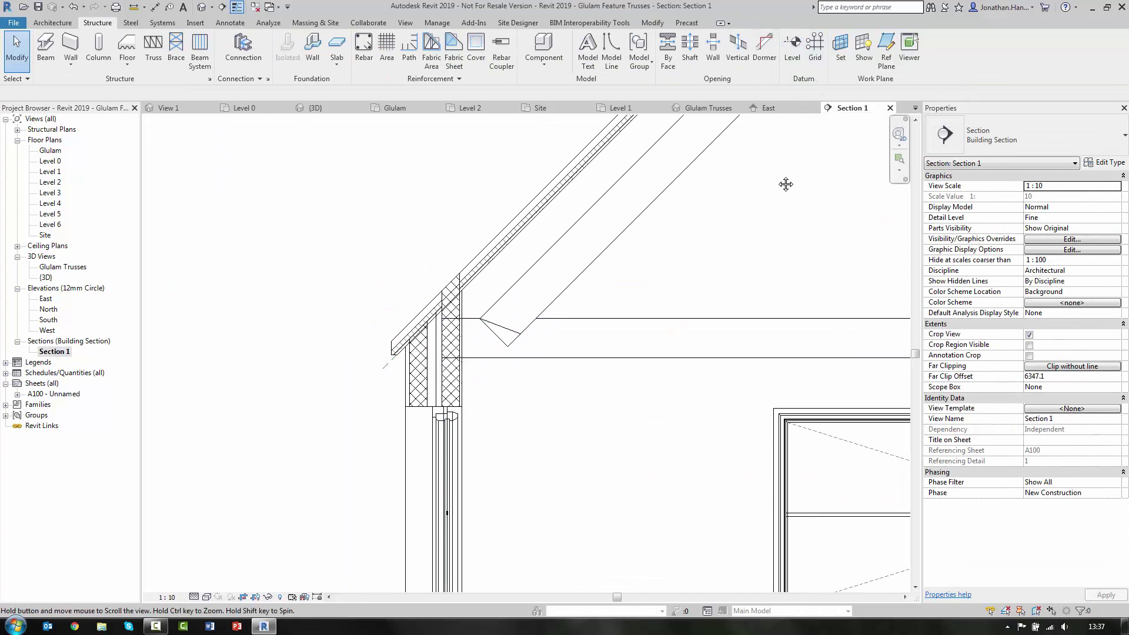
middle_drag(786, 182, 723, 203)
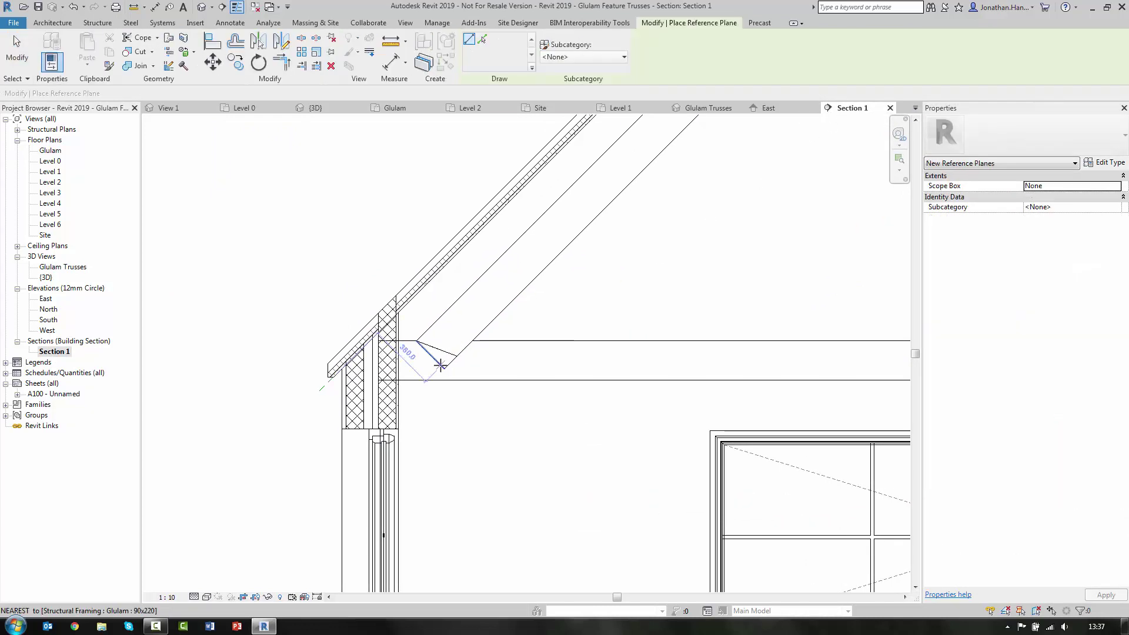
click(458, 353)
scroll(584, 304, down, 2)
middle_drag(584, 304, 235, 304)
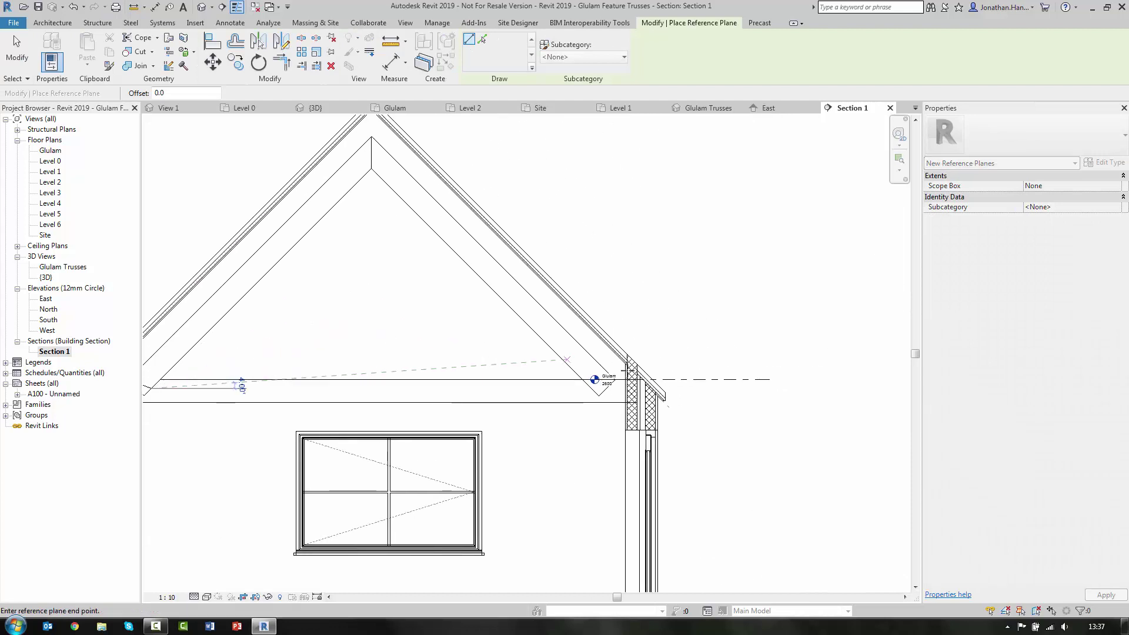
scroll(595, 382, up, 4)
click(589, 383)
key(Escape)
key(Escape)
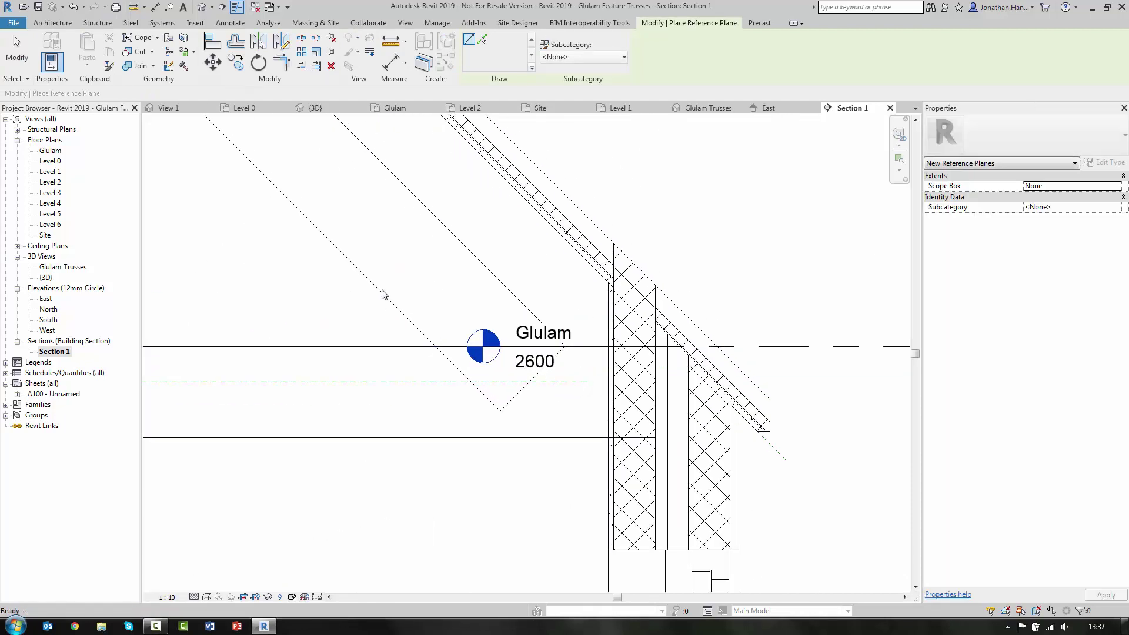
- Sketch a triangular by-face opening on the horizontal beam at the right rafter's foot, with its lowest corner on the horizontal reference plane
click(663, 68)
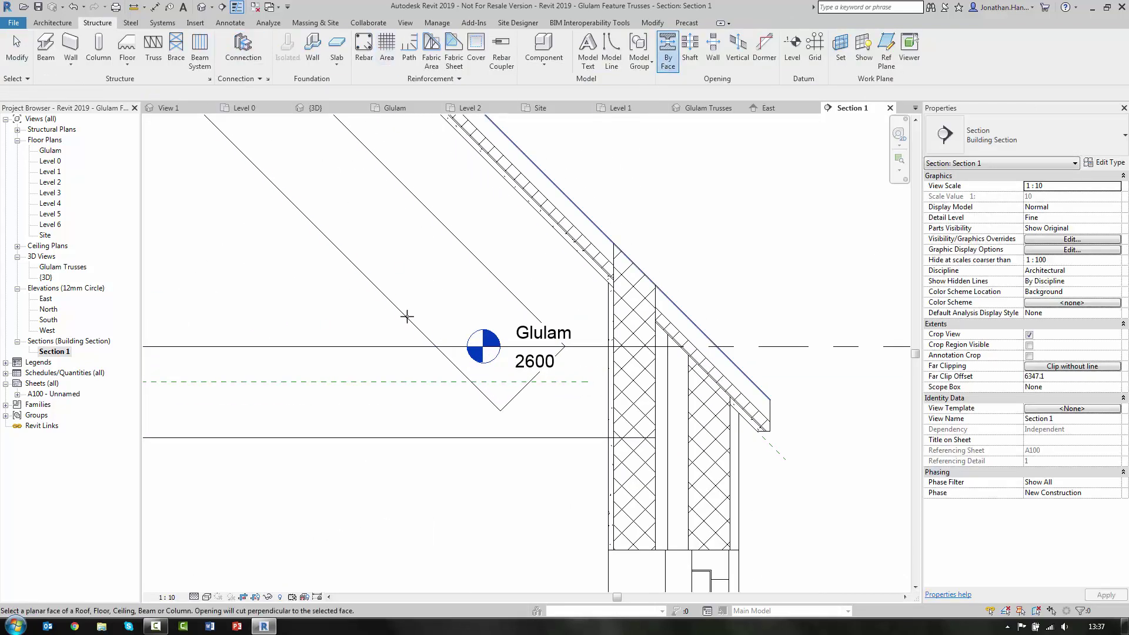
click(428, 350)
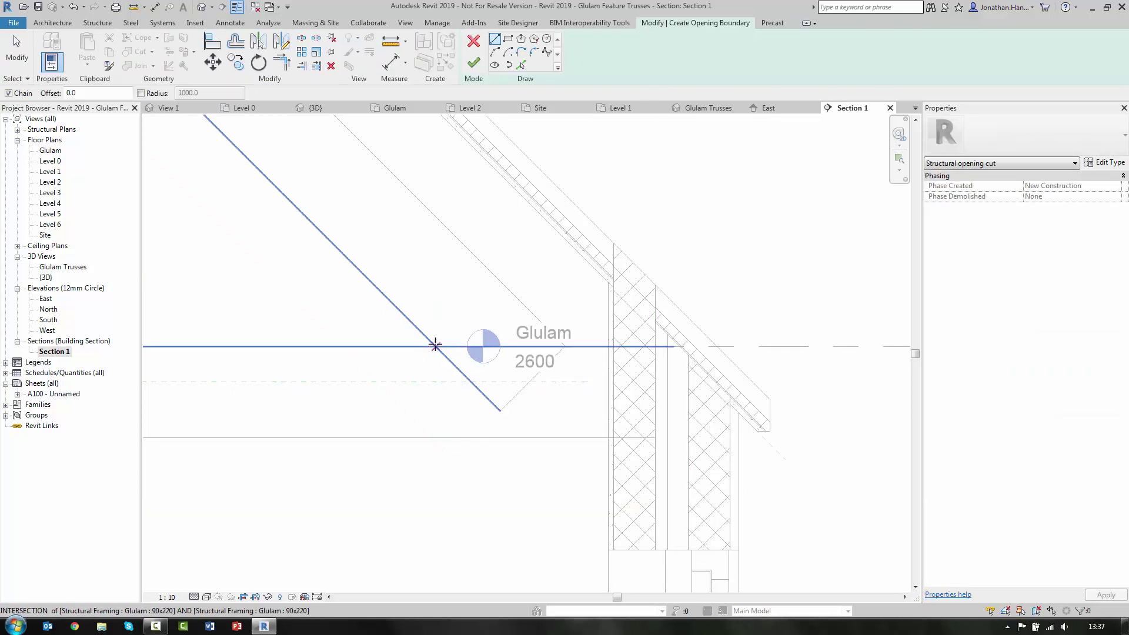
click(436, 346)
click(471, 382)
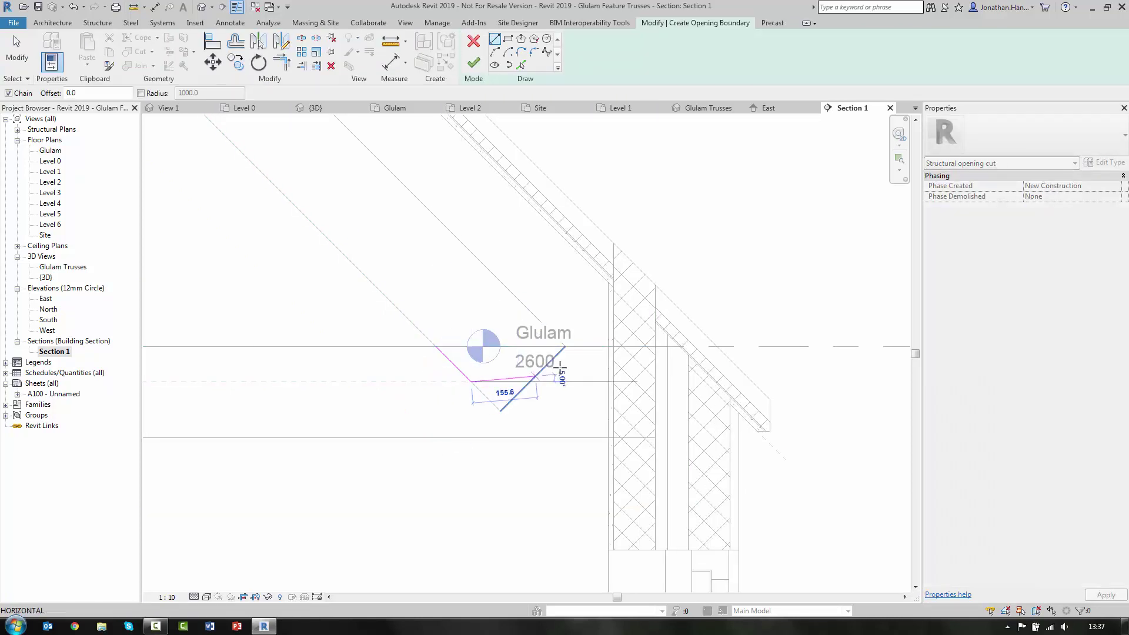
click(564, 347)
scroll(550, 349, up, 2)
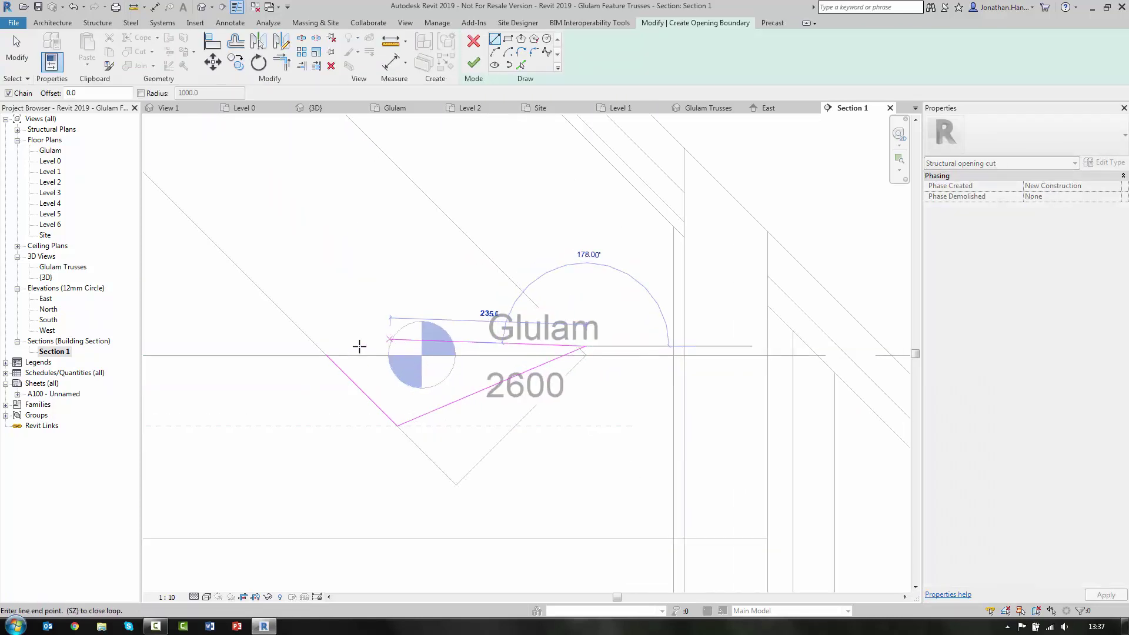
click(327, 356)
key(Escape)
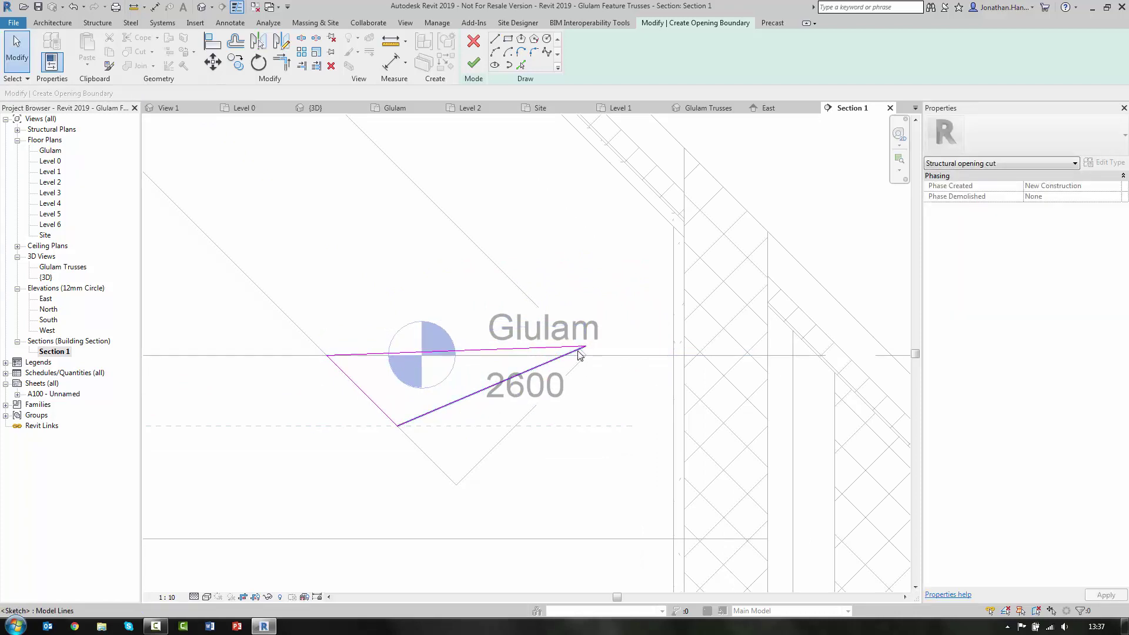
- Move the opening sketch's outer corner onto the beam's top edge at the rafter corner, making the top side about 311 mm, and finish the opening
scroll(579, 354, up, 2)
click(591, 348)
drag(591, 349, 595, 359)
click(588, 343)
scroll(595, 356, down, 3)
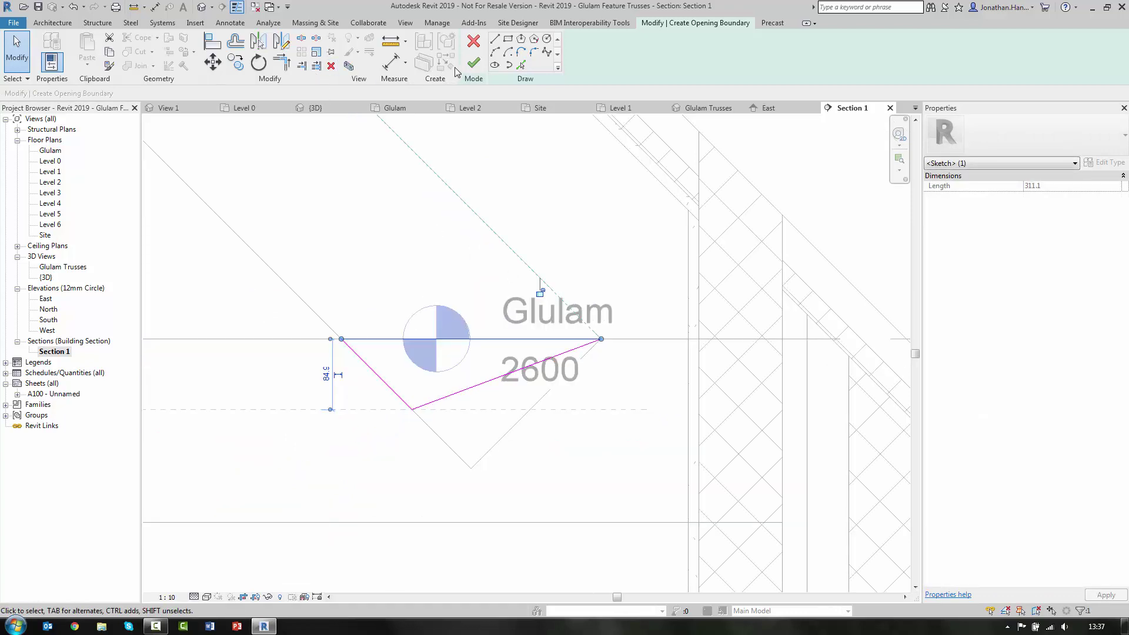
click(473, 64)
- Draw a sloping reference plane along the left notch's inclined face, from its lowest point to the rafter's outer corner on the beam's top edge
scroll(417, 338, down, 5)
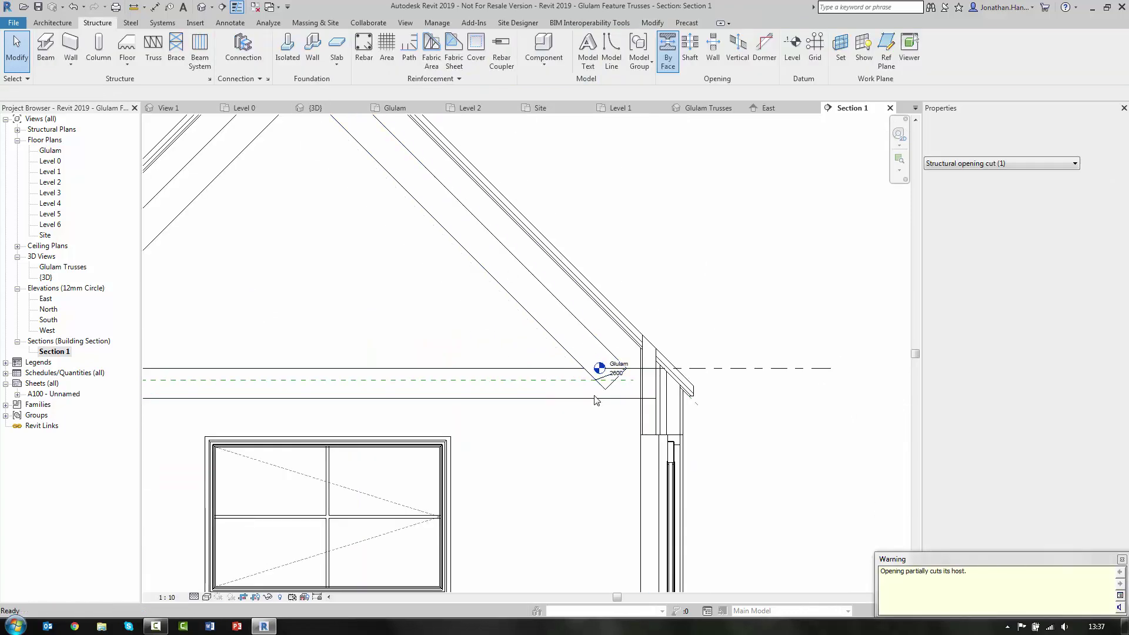
scroll(327, 361, up, 5)
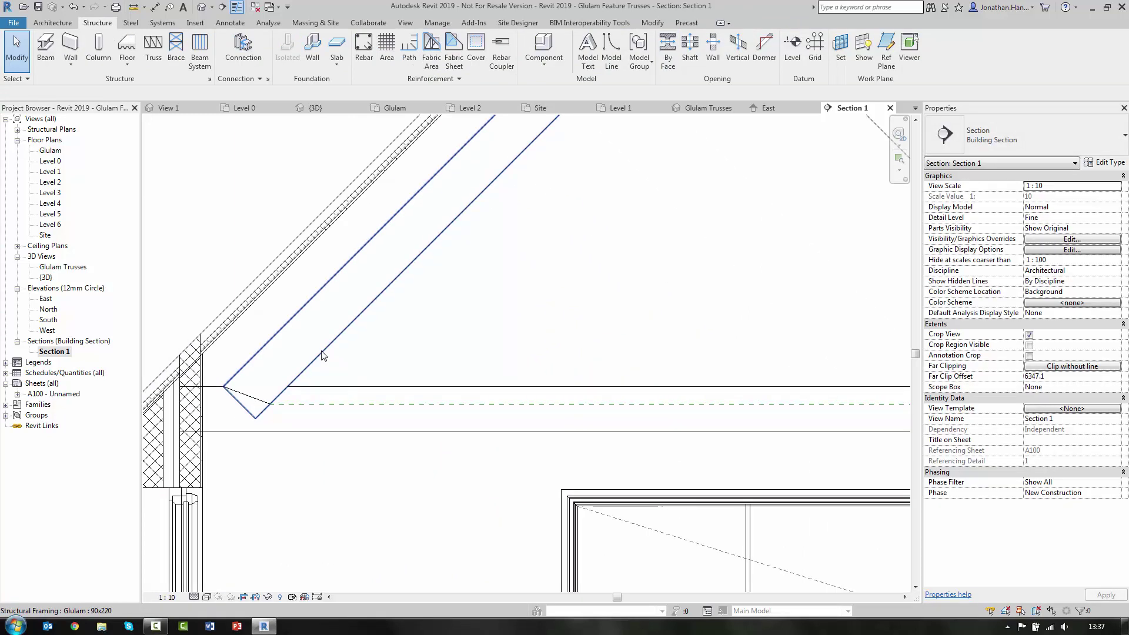
click(268, 401)
click(429, 320)
middle_drag(429, 320, 514, 319)
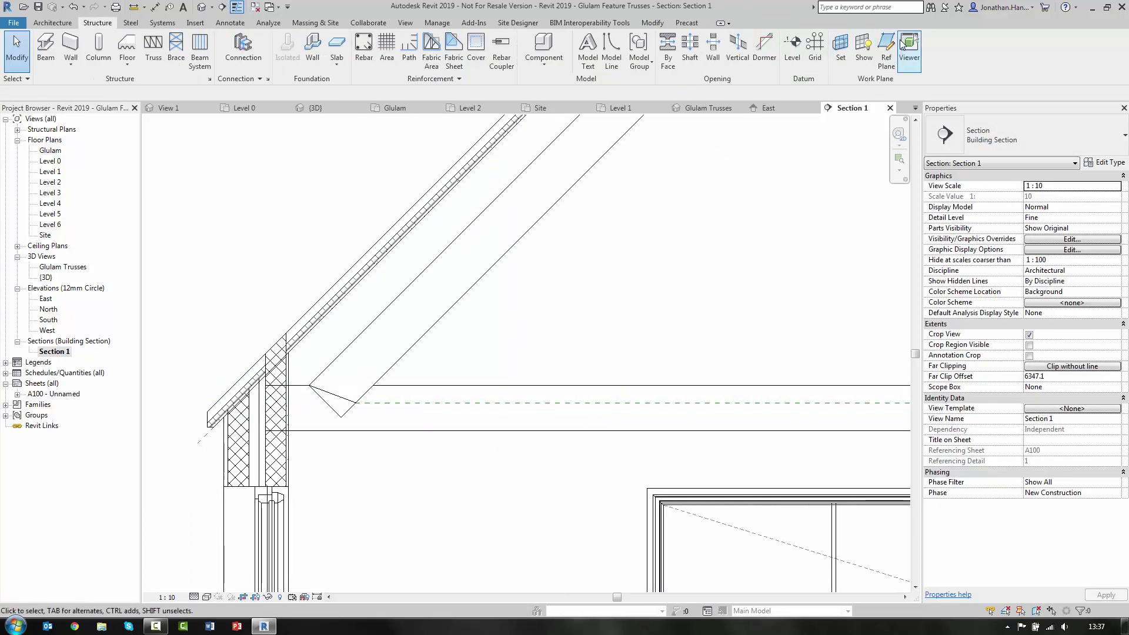
key(r)
key(p)
scroll(343, 407, up, 2)
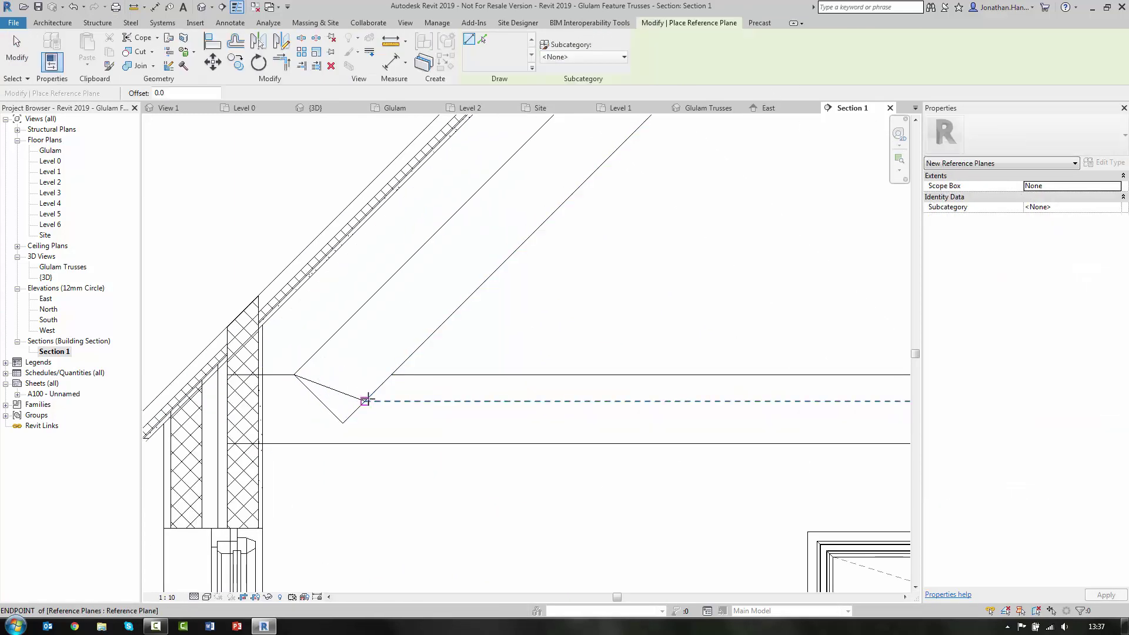
click(358, 403)
scroll(305, 381, up, 3)
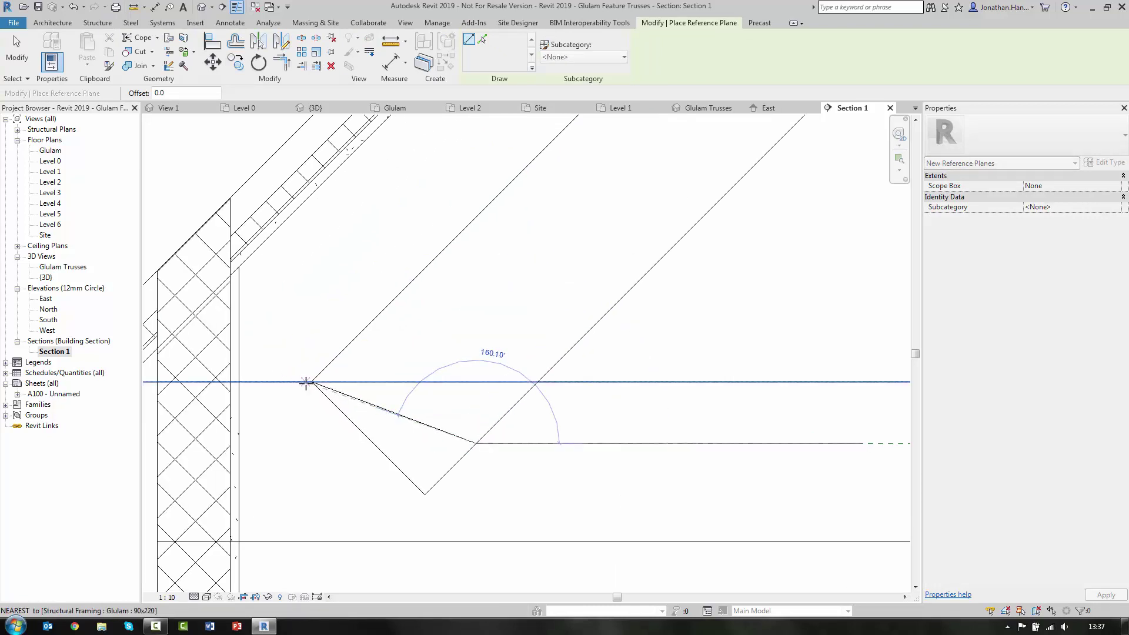
scroll(308, 383, up, 4)
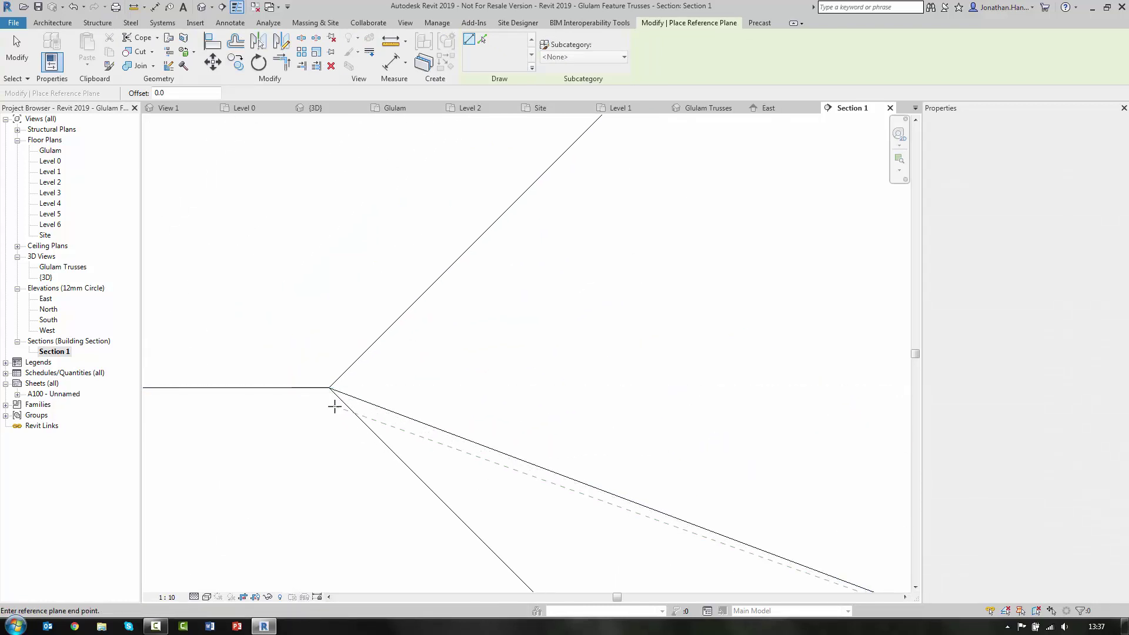
click(329, 389)
scroll(277, 361, down, 3)
scroll(274, 365, up, 4)
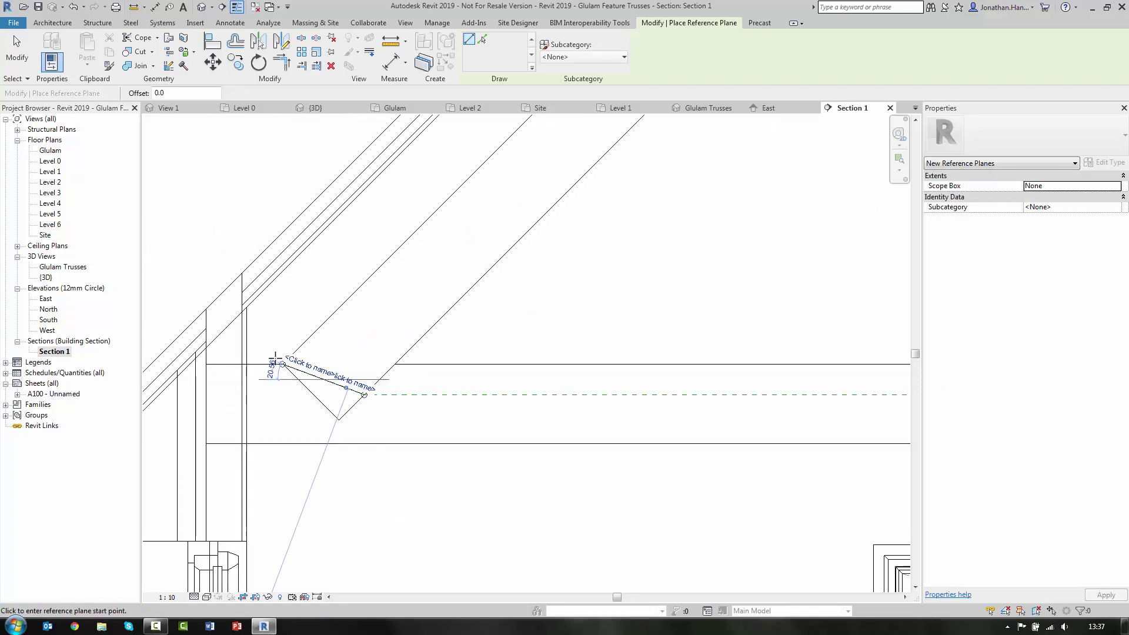
key(Escape)
key(Escape)
- Cut the left rafter's foot with the sloping reference plane so the rafter ends on the notch face
scroll(379, 323, down, 3)
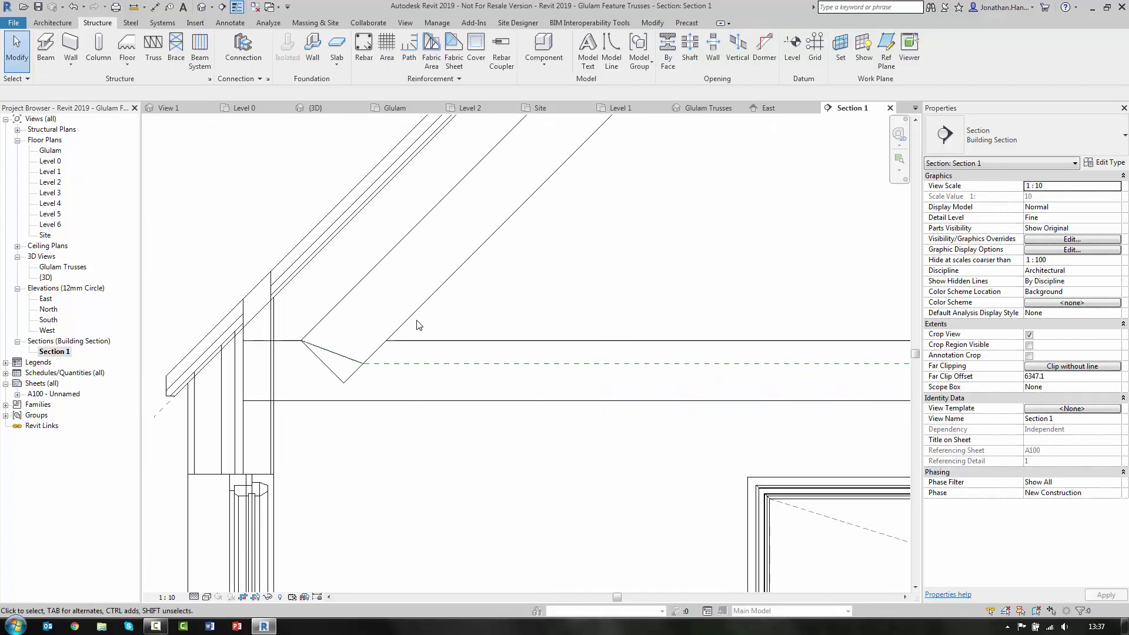
click(448, 283)
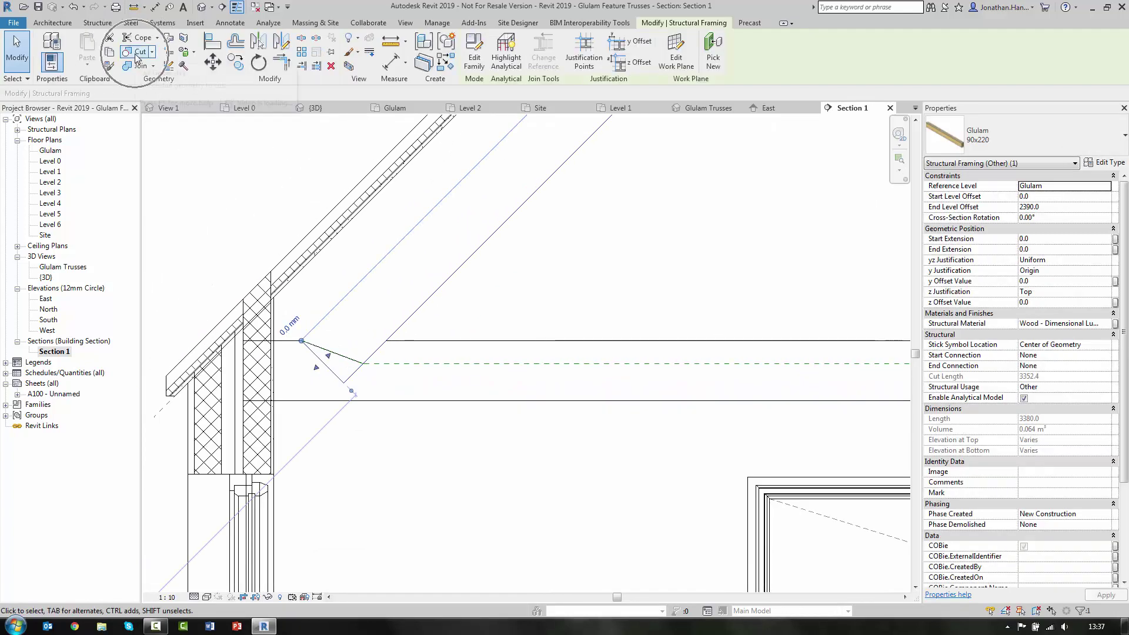
click(139, 52)
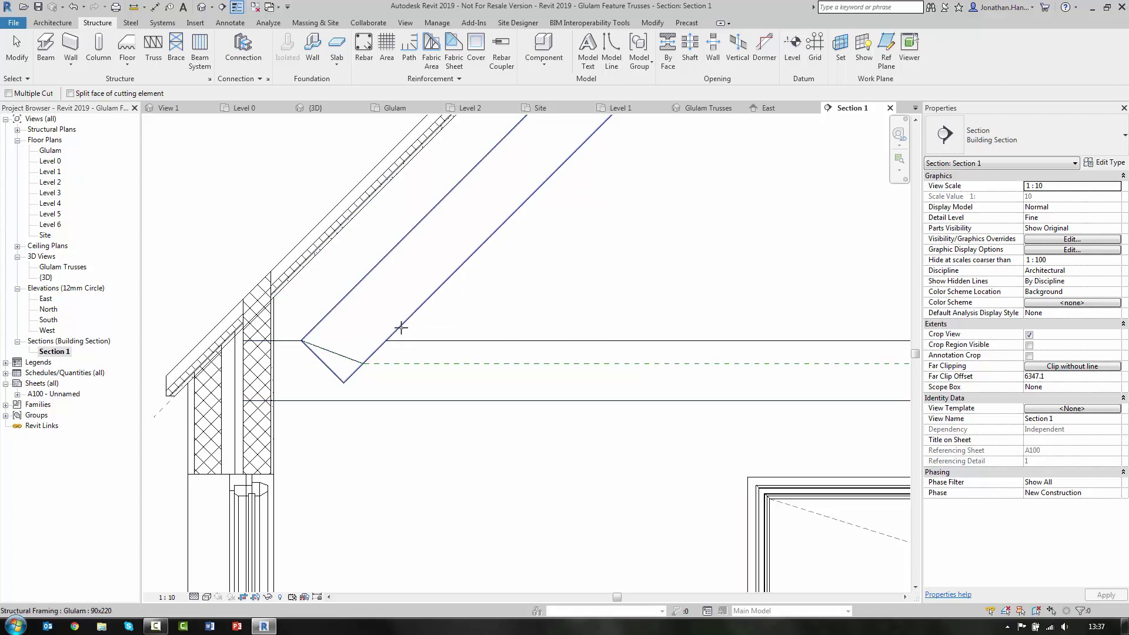
click(401, 328)
key(Escape)
scroll(408, 294, down, 3)
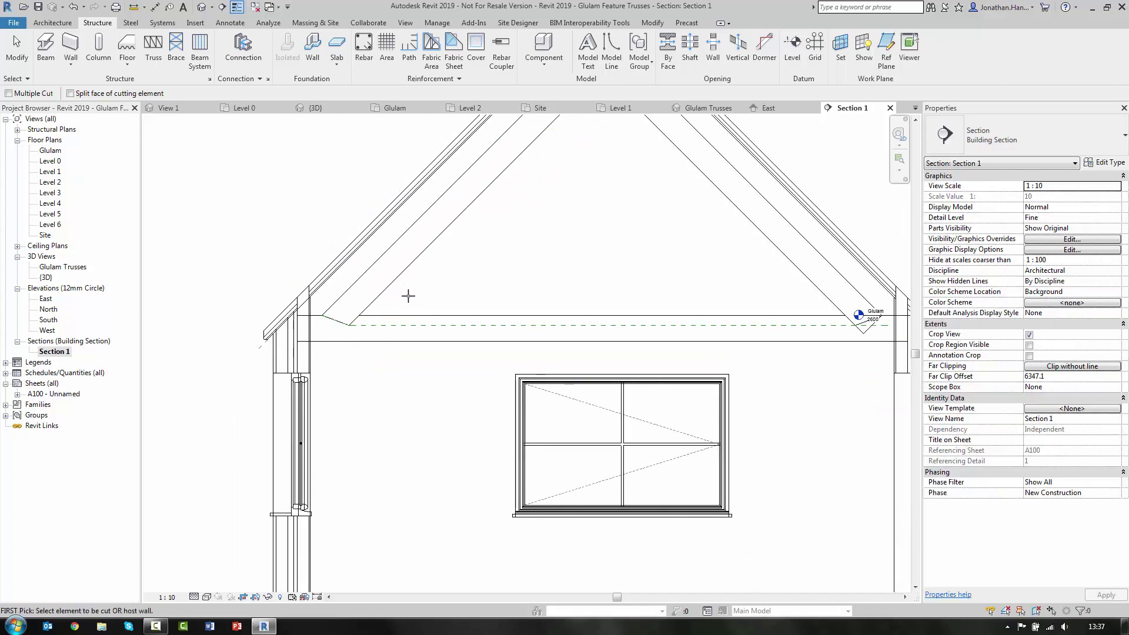
scroll(337, 284, up, 5)
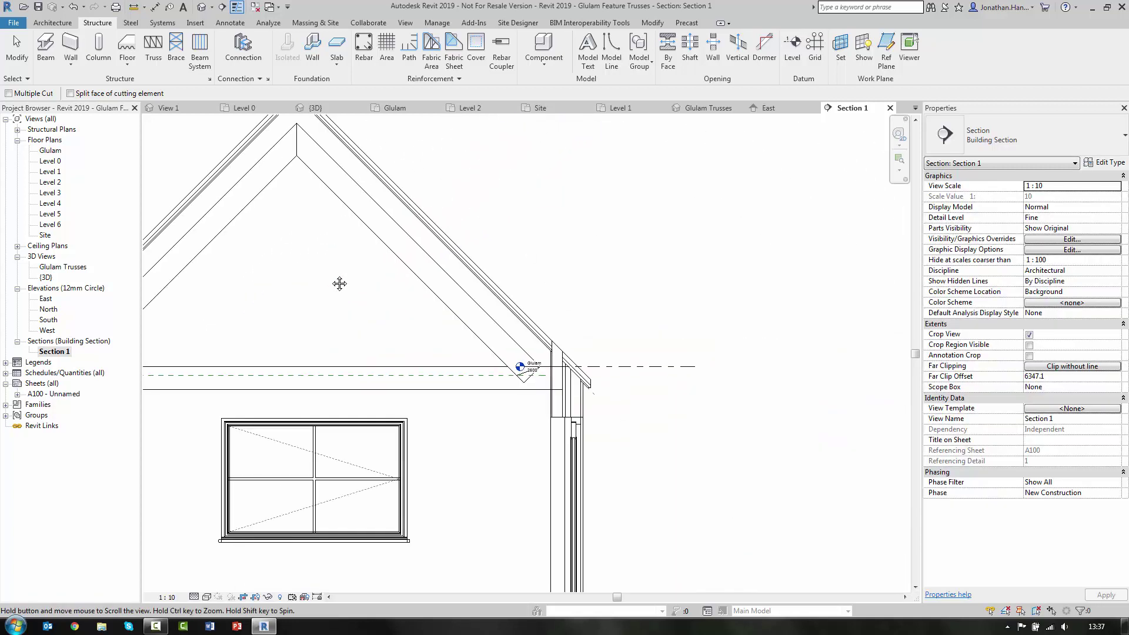
- Draw a sloping reference plane along the right notch's inclined face, from its lowest point to the rafter's outer corner on the beam's top edge
click(886, 61)
scroll(471, 377, up, 5)
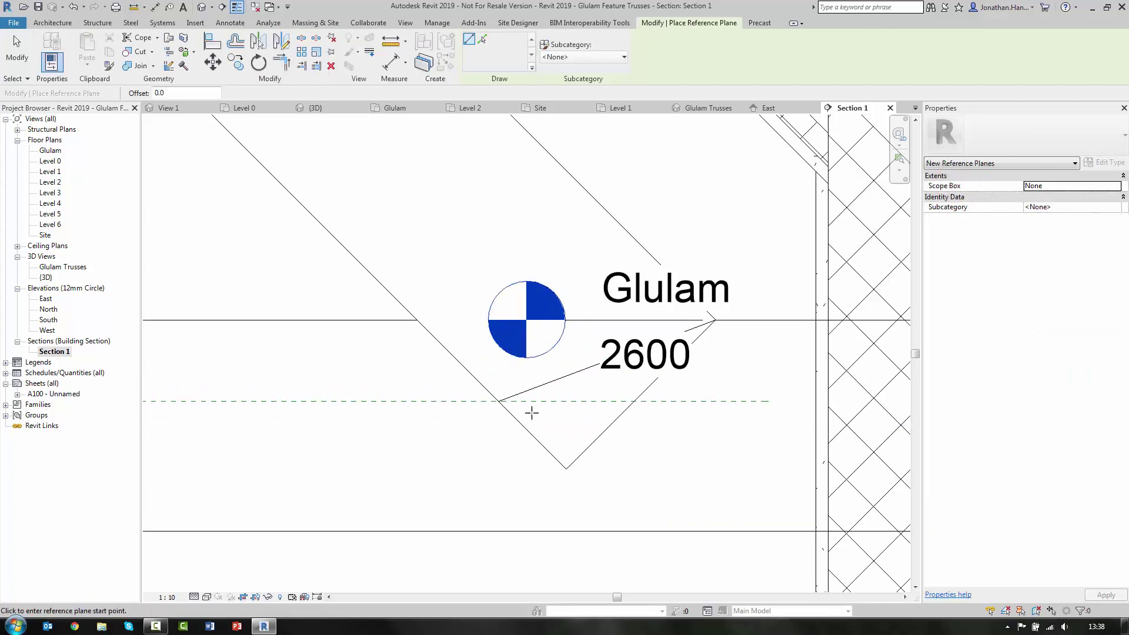
click(498, 401)
click(716, 319)
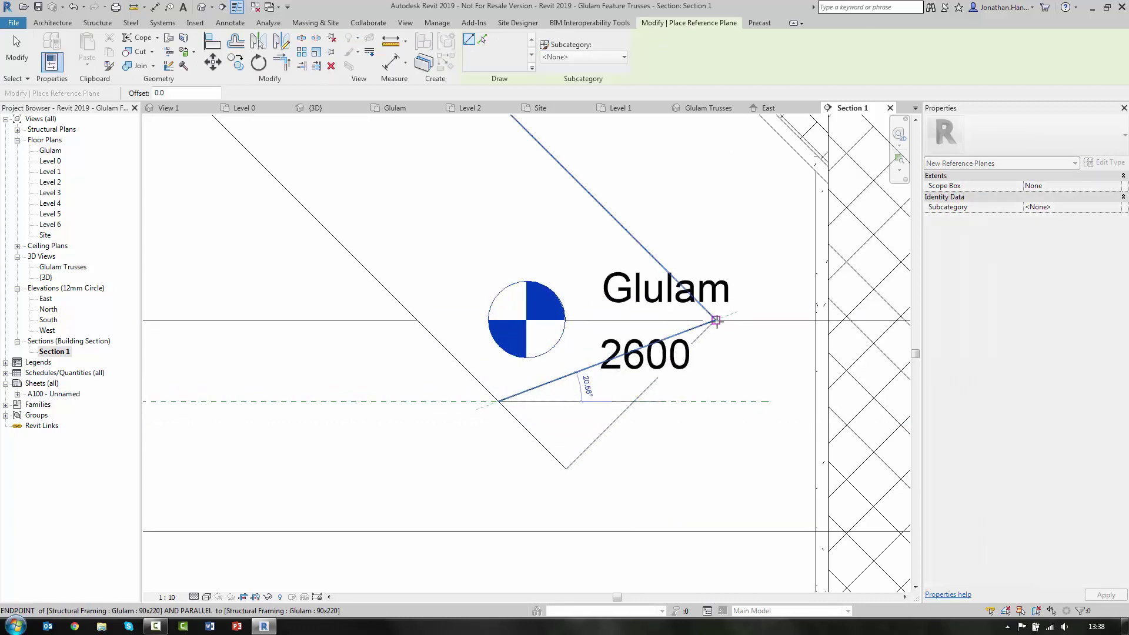
scroll(683, 318, down, 2)
key(Escape)
key(Escape)
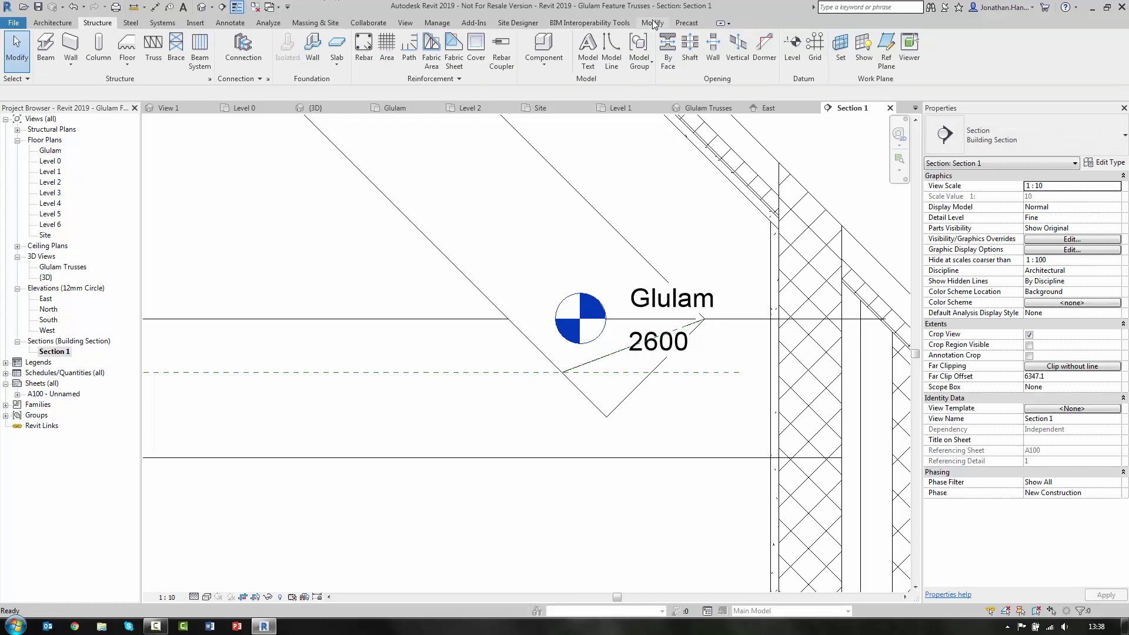
- Cut the right rafter's foot with the new sloping reference plane so the rafter ends on the notch face
click(652, 23)
click(137, 52)
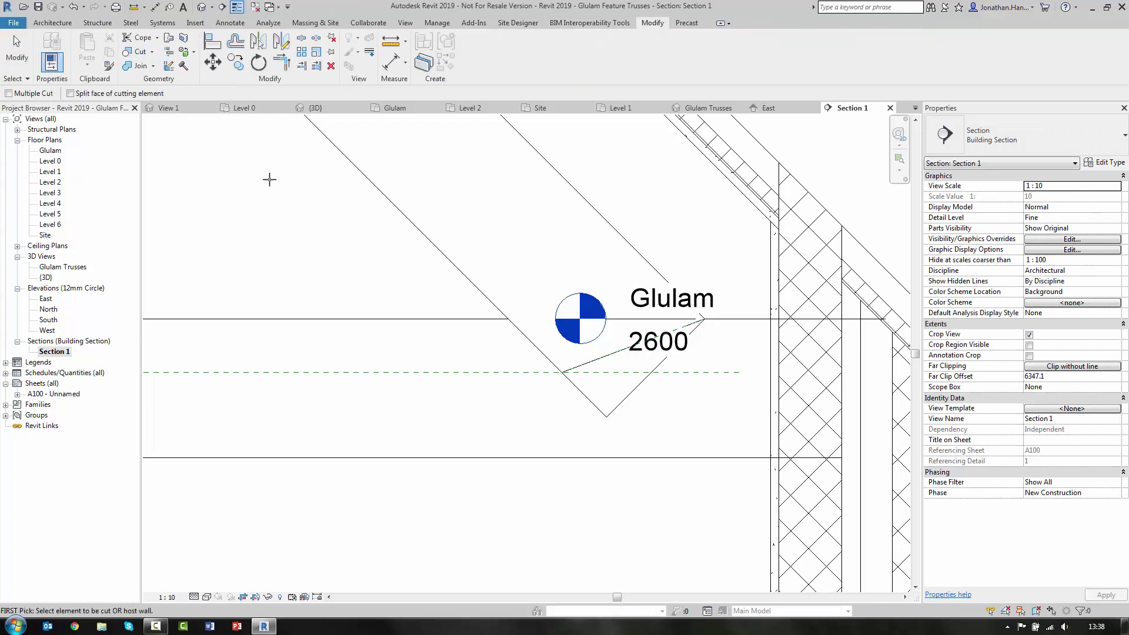
click(365, 176)
click(587, 362)
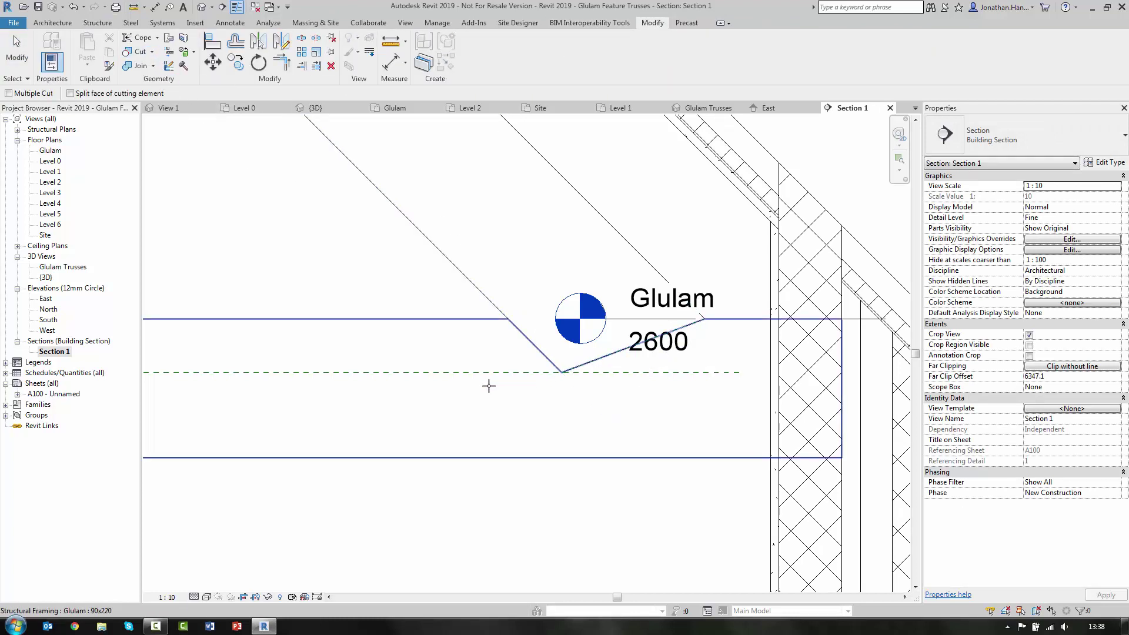
scroll(492, 384, down, 3)
key(Escape)
- Examine the notched rafter feet and the whole truss in the Glulam Trusses 3D view and again in Section 1
double_click(56, 267)
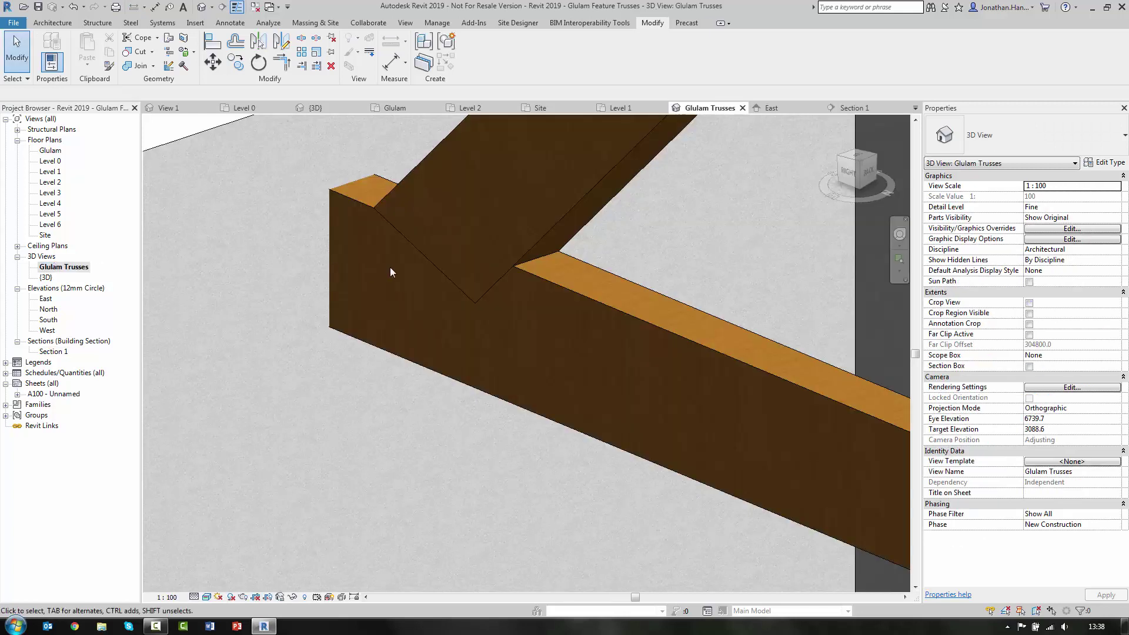
scroll(390, 267, down, 2)
click(488, 250)
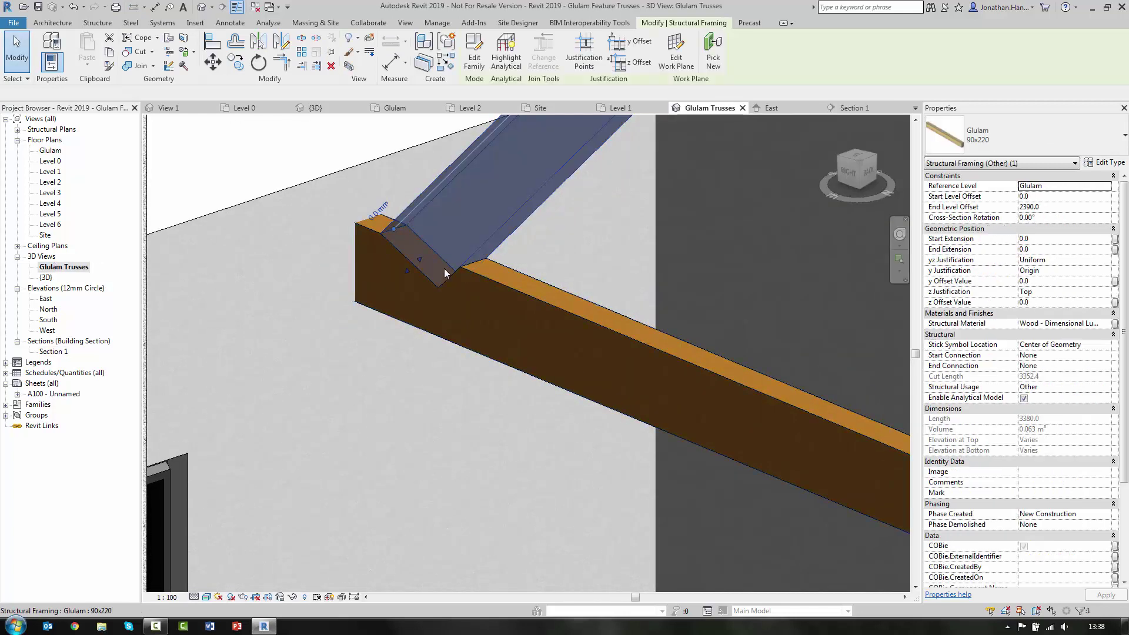
scroll(443, 268, down, 3)
middle_drag(527, 338, 397, 453)
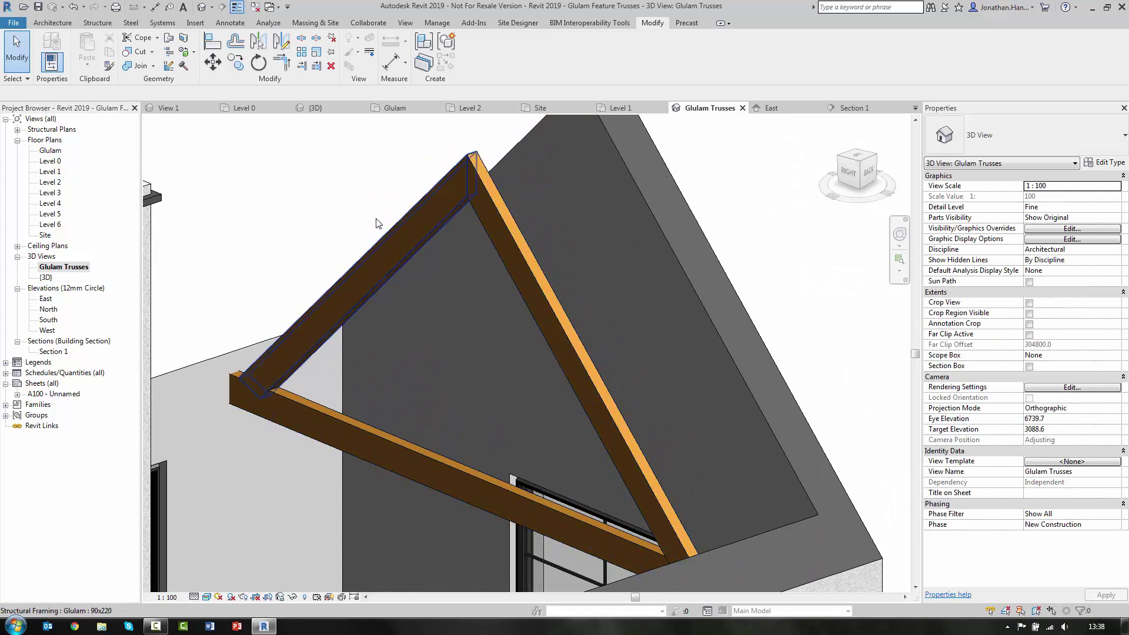
double_click(65, 351)
scroll(466, 294, down, 5)
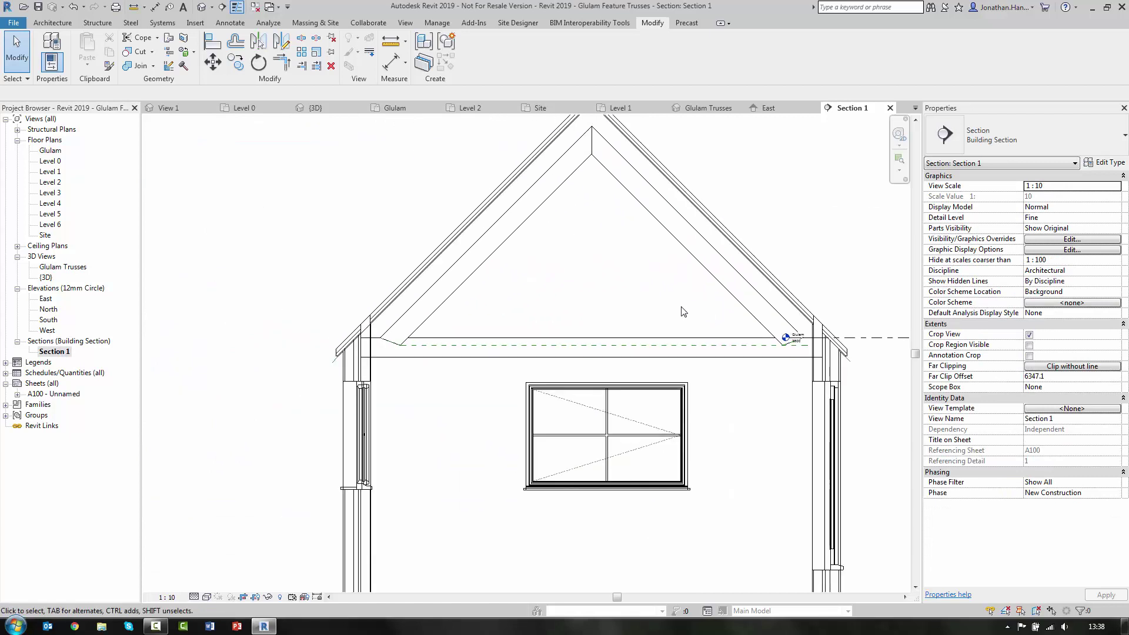
mouse_move(683, 312)
middle_down()
mouse_move(386, 285)
mouse_move(404, 268)
middle_up()
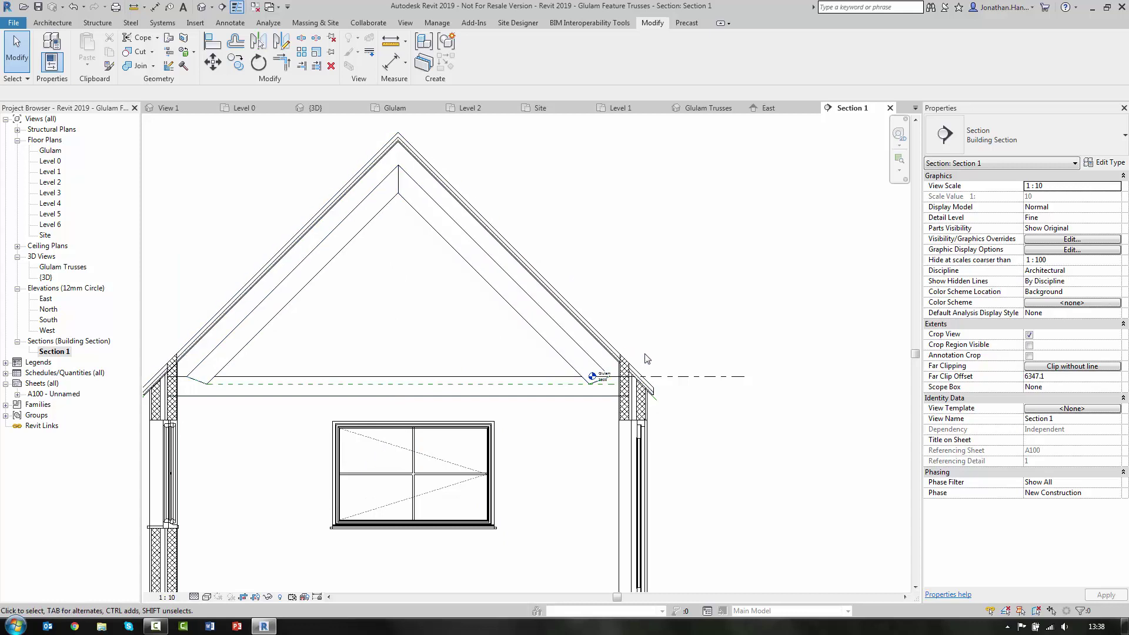
scroll(623, 382, up, 3)
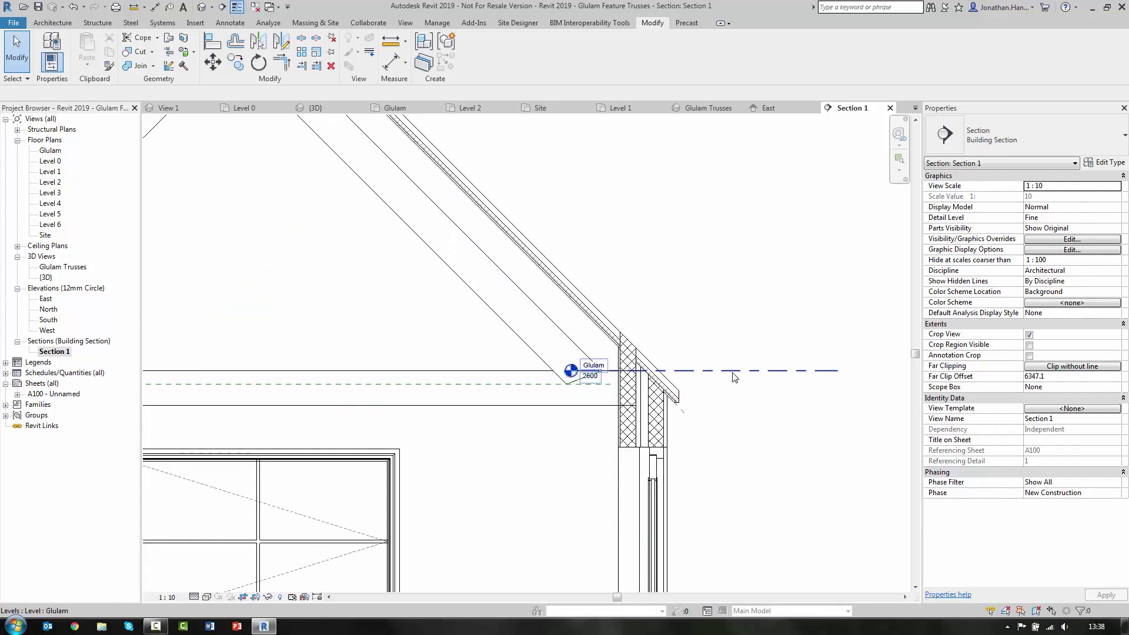
scroll(735, 377, down, 3)
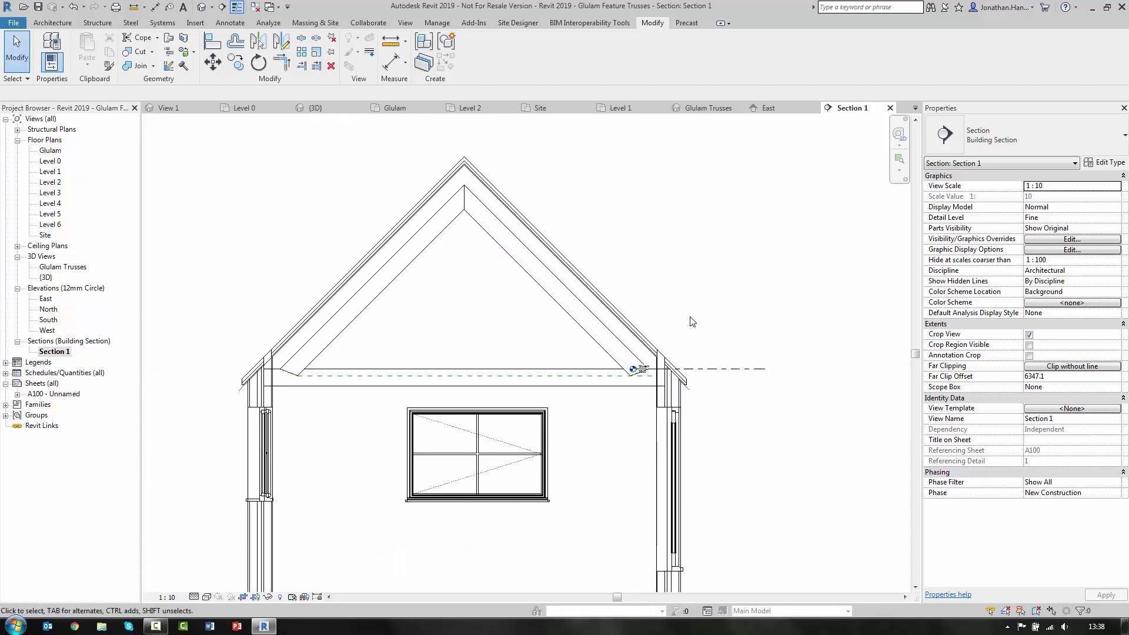
- Add a level crossing the rafters' ridge joint, about 2095 mm above the Glulam level, and name it Top of Post together with its corresponding views
click(56, 22)
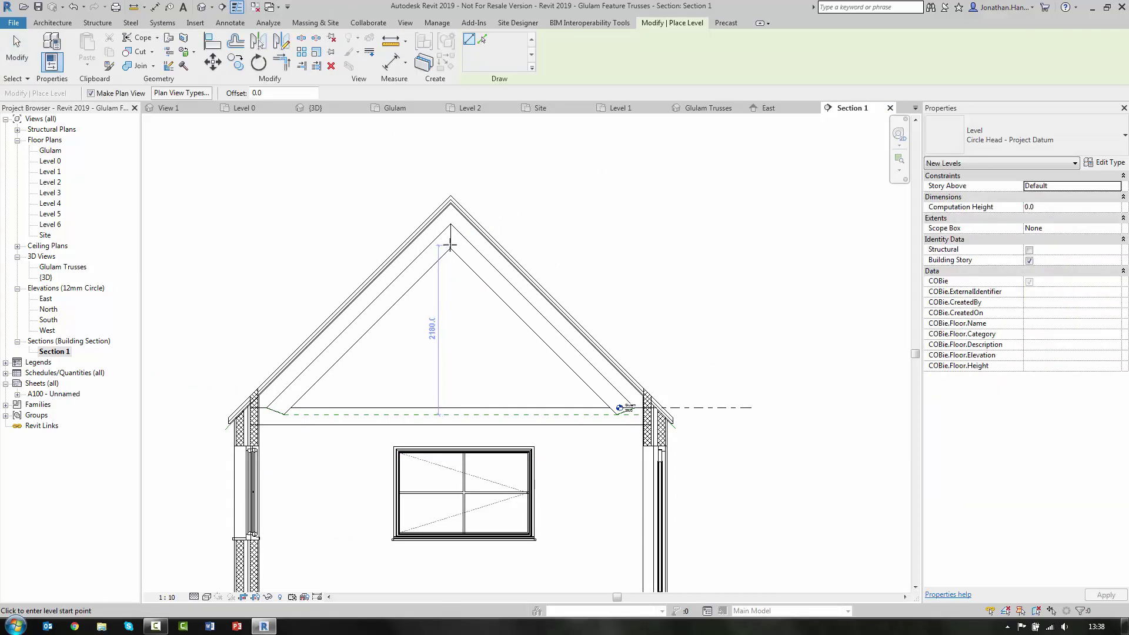
click(642, 246)
scroll(423, 229, up, 4)
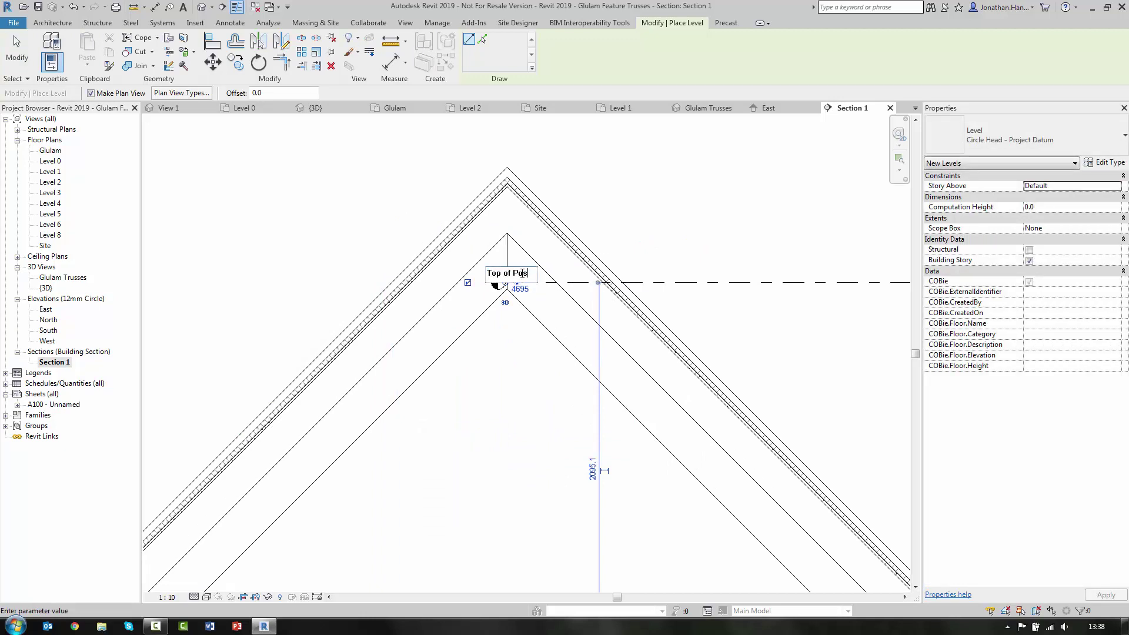
key(Return)
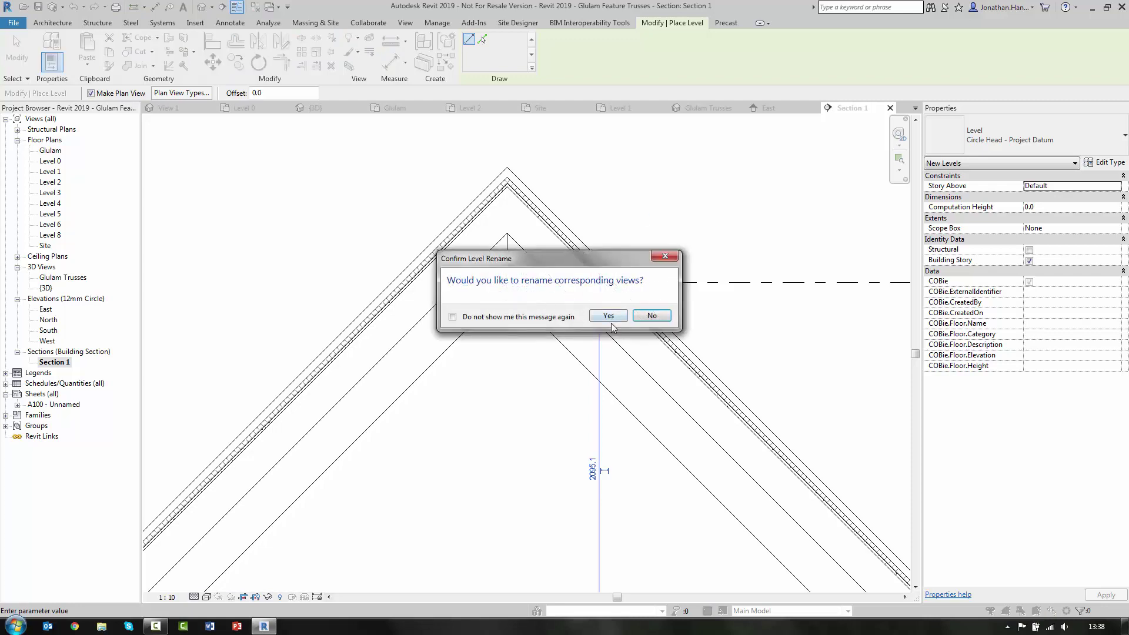
click(609, 317)
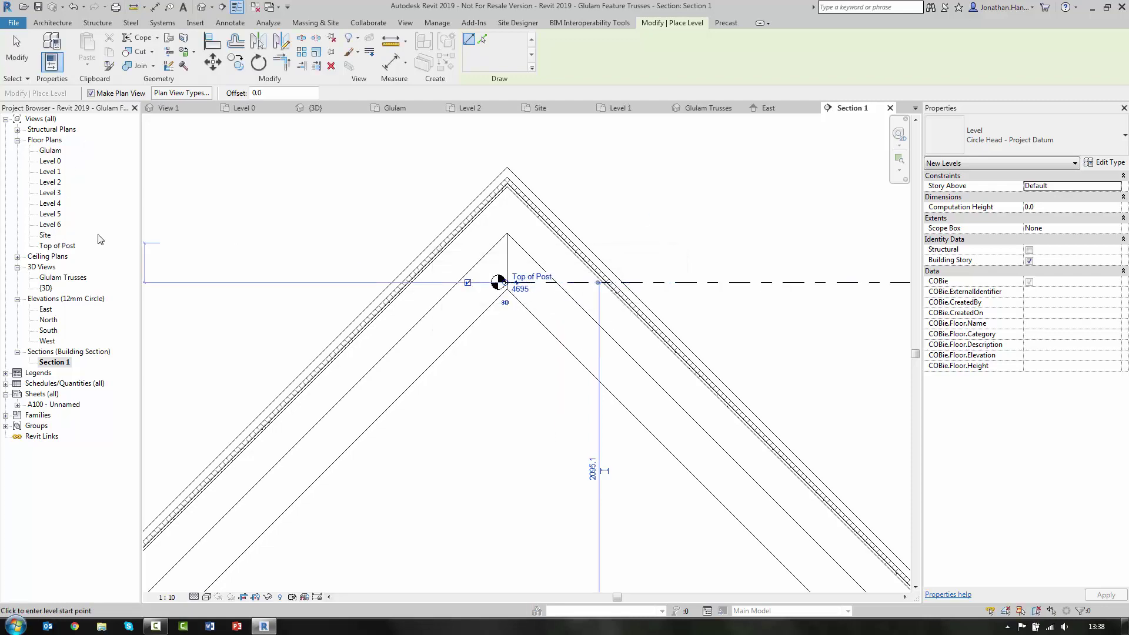
key(Escape)
key(Escape)
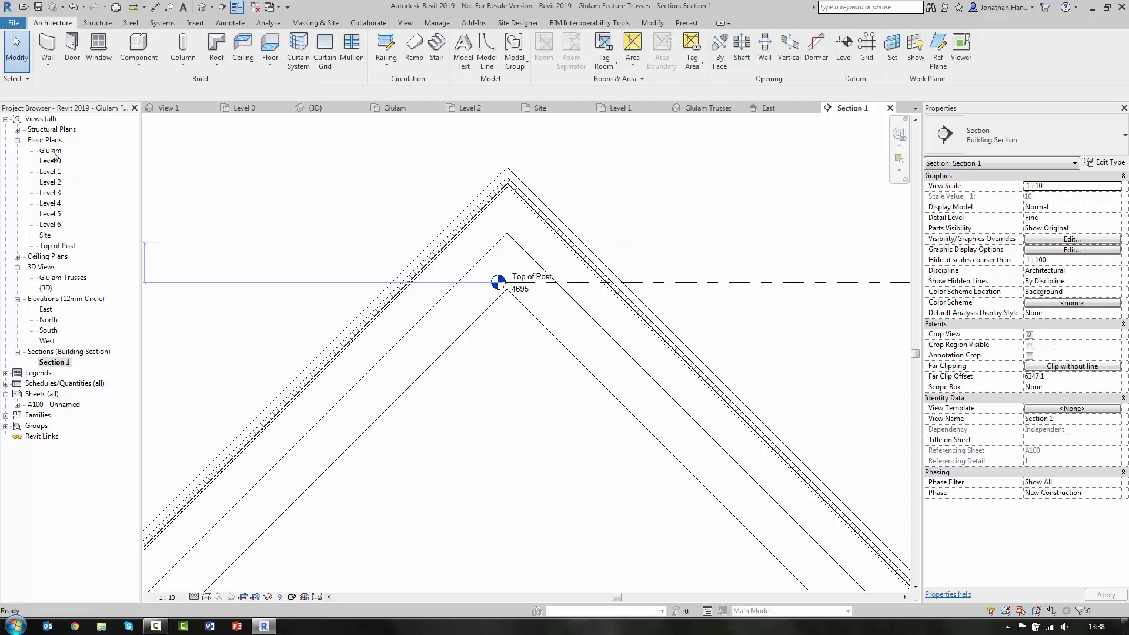
- Open the Glulam floor plan at the truss and set its visual style to Wireframe
double_click(51, 150)
scroll(428, 250, down, 2)
scroll(428, 250, up, 5)
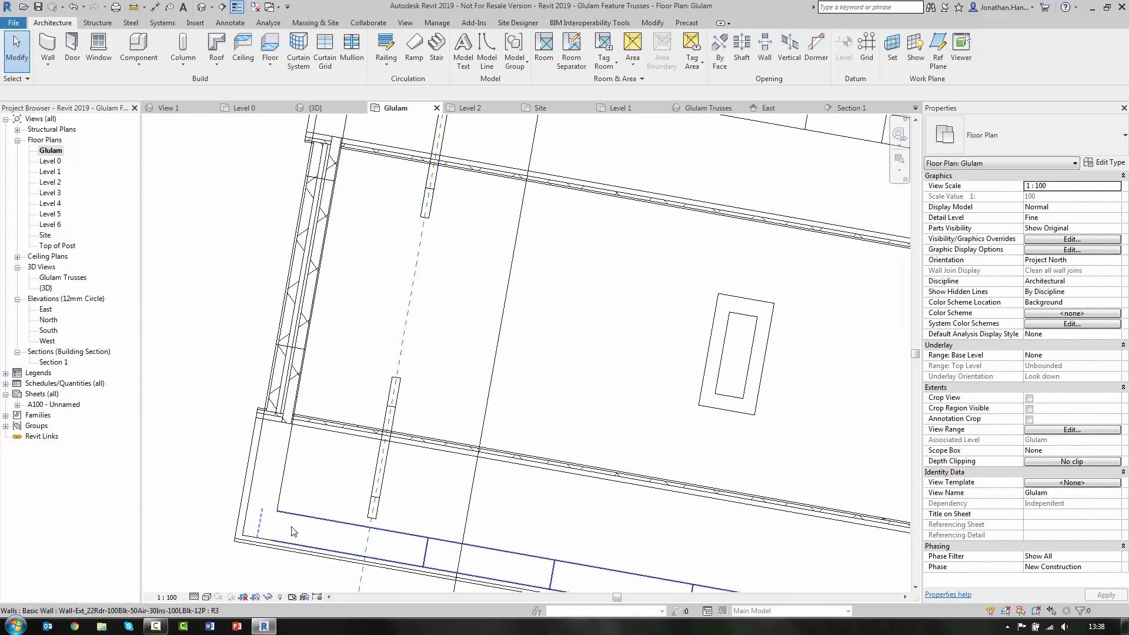
click(210, 593)
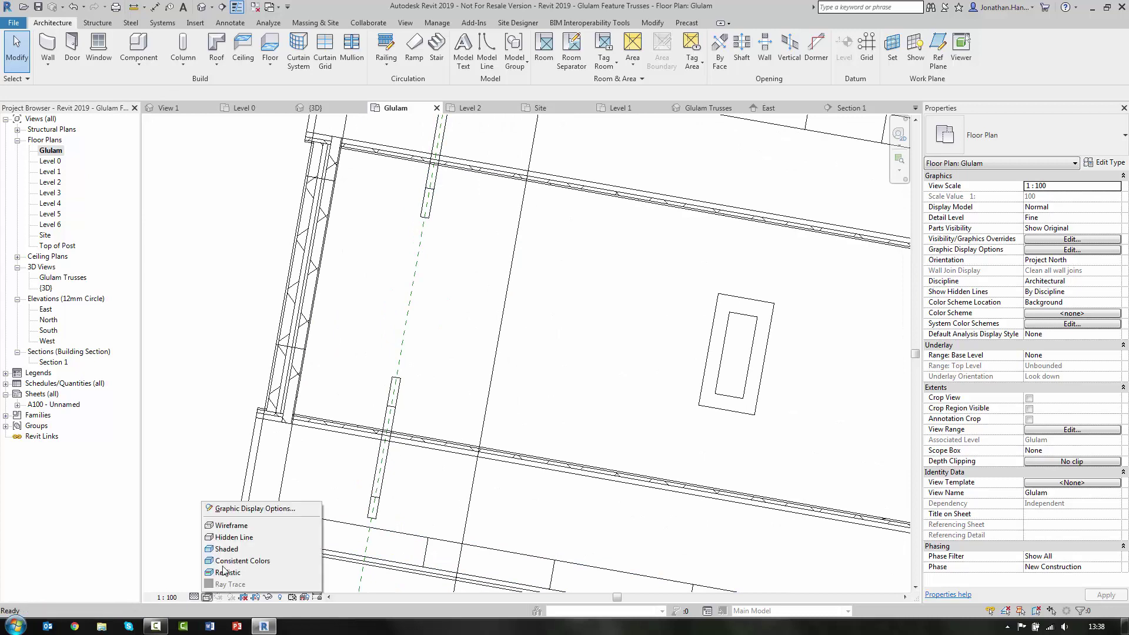
click(236, 525)
- Check the Top of Post floor plan and return to the Glulam floor plan
double_click(43, 163)
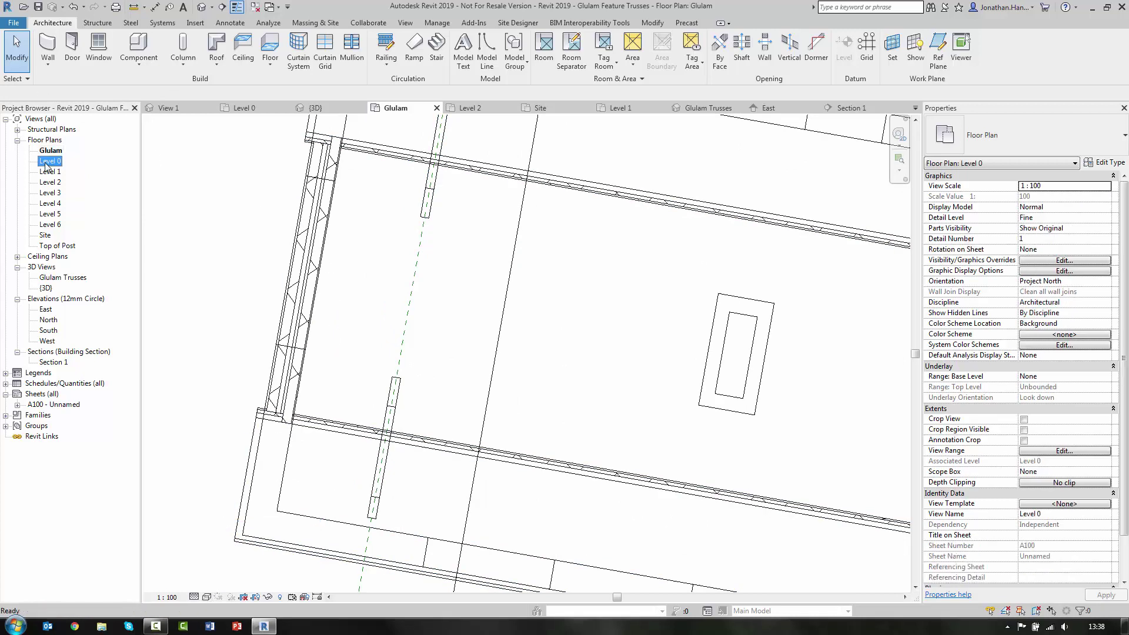
double_click(67, 246)
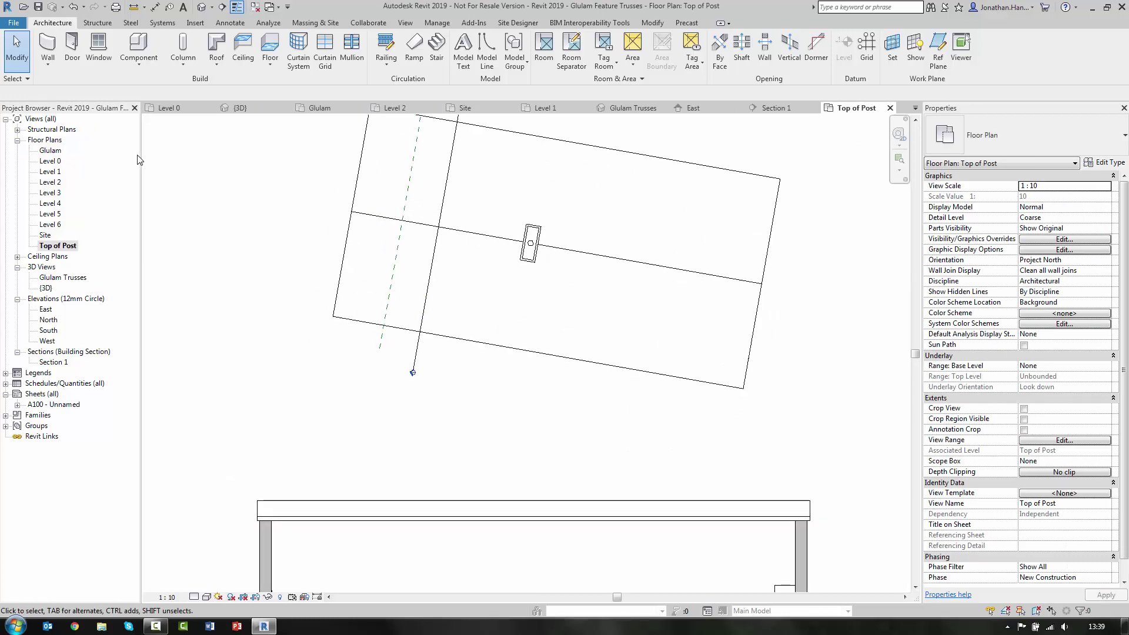
double_click(47, 151)
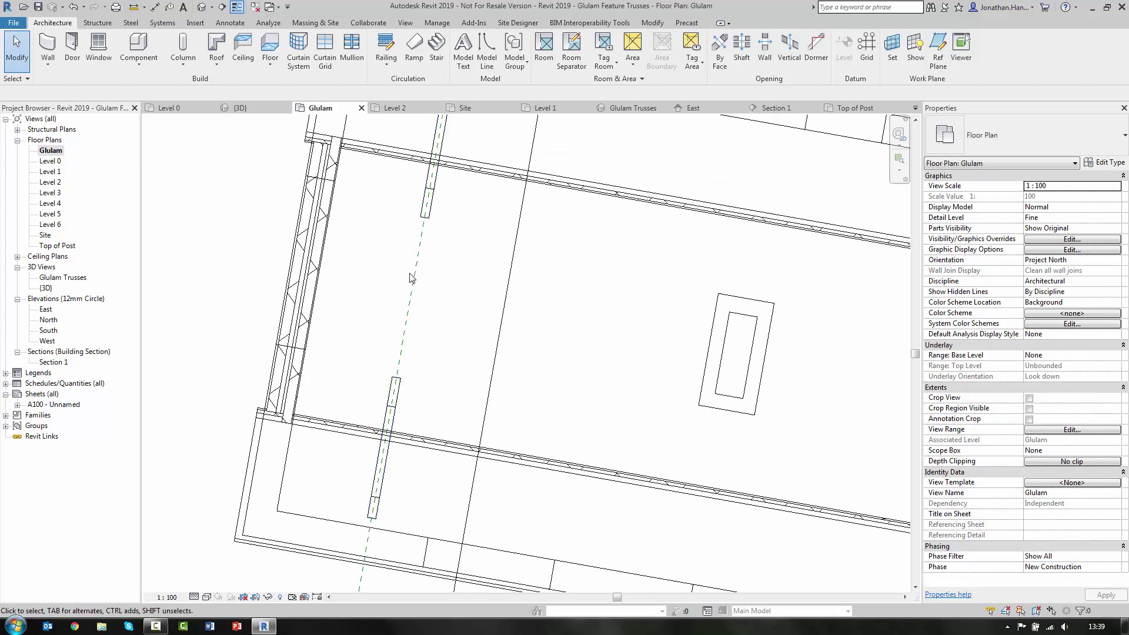
- Place a vertical Glulam 90x225 structural column on the truss setout plane where the rafters meet, with its height set up to Top of Post
click(182, 66)
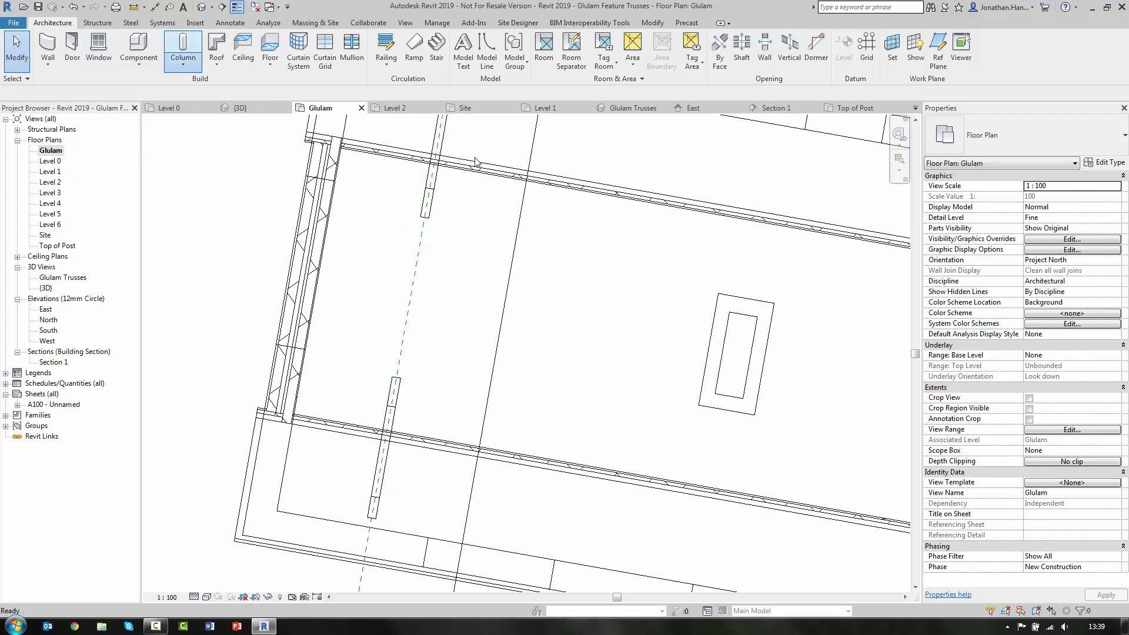
click(212, 83)
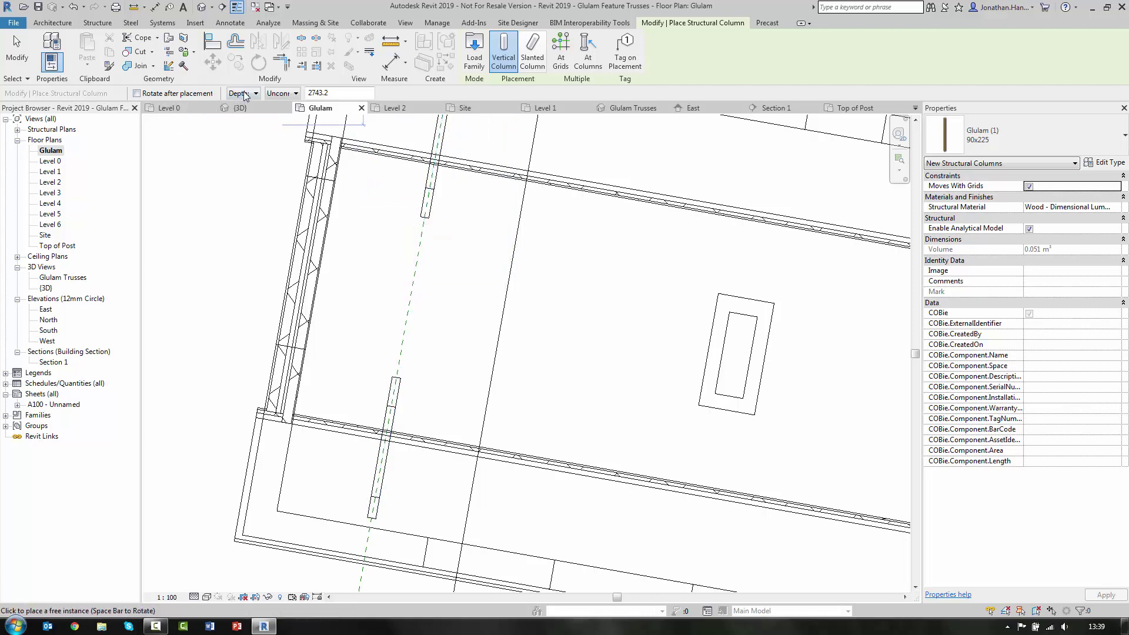
click(289, 94)
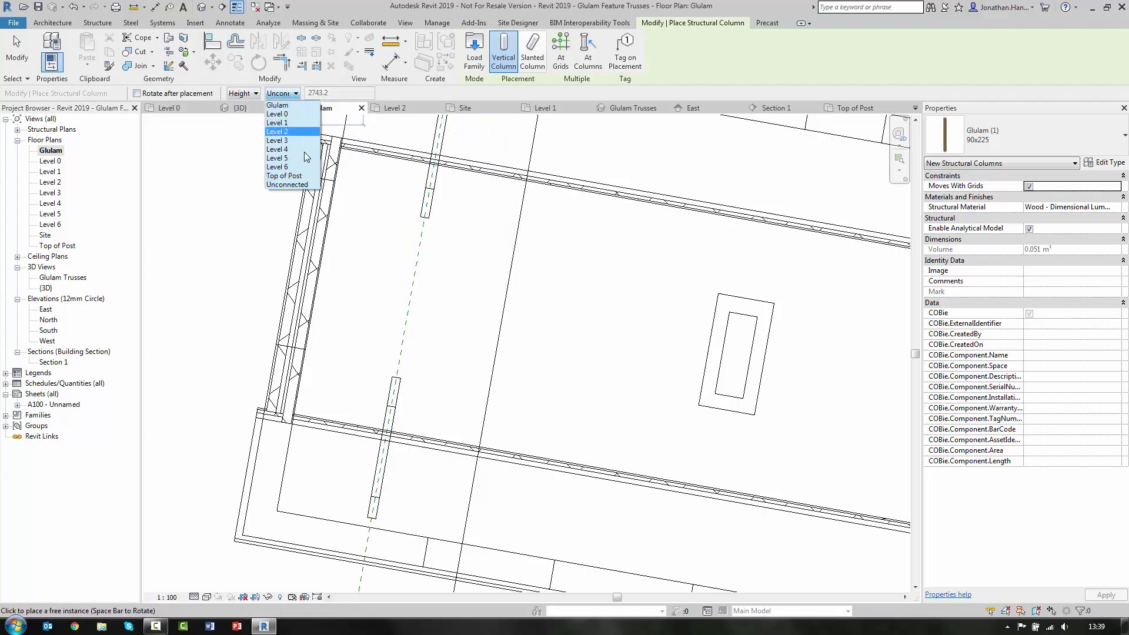
click(285, 176)
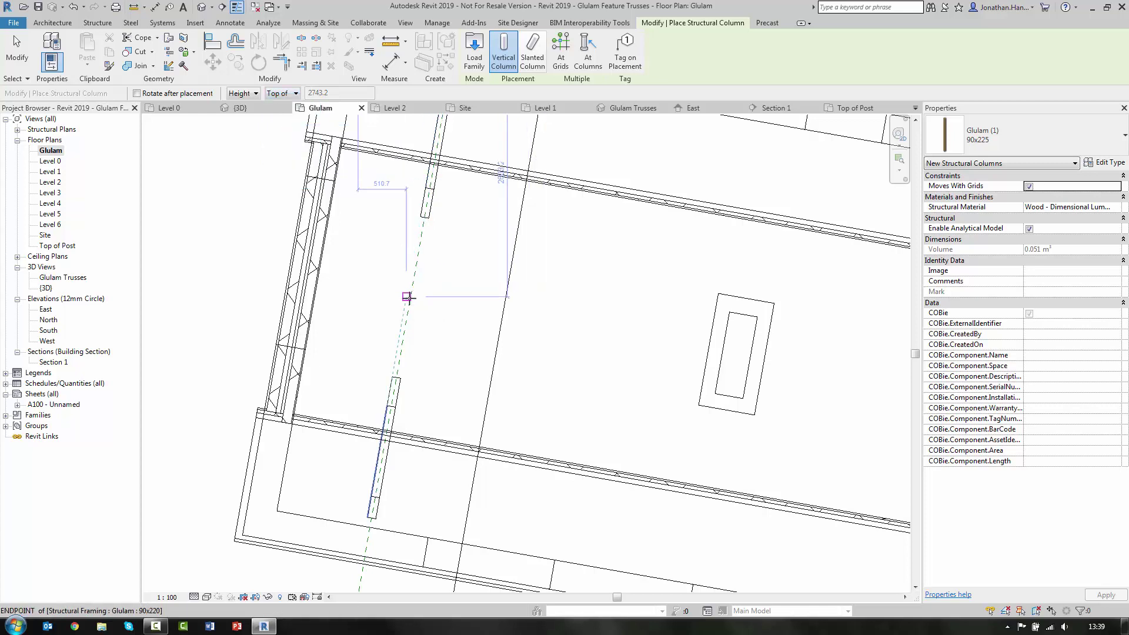
scroll(409, 297, up, 2)
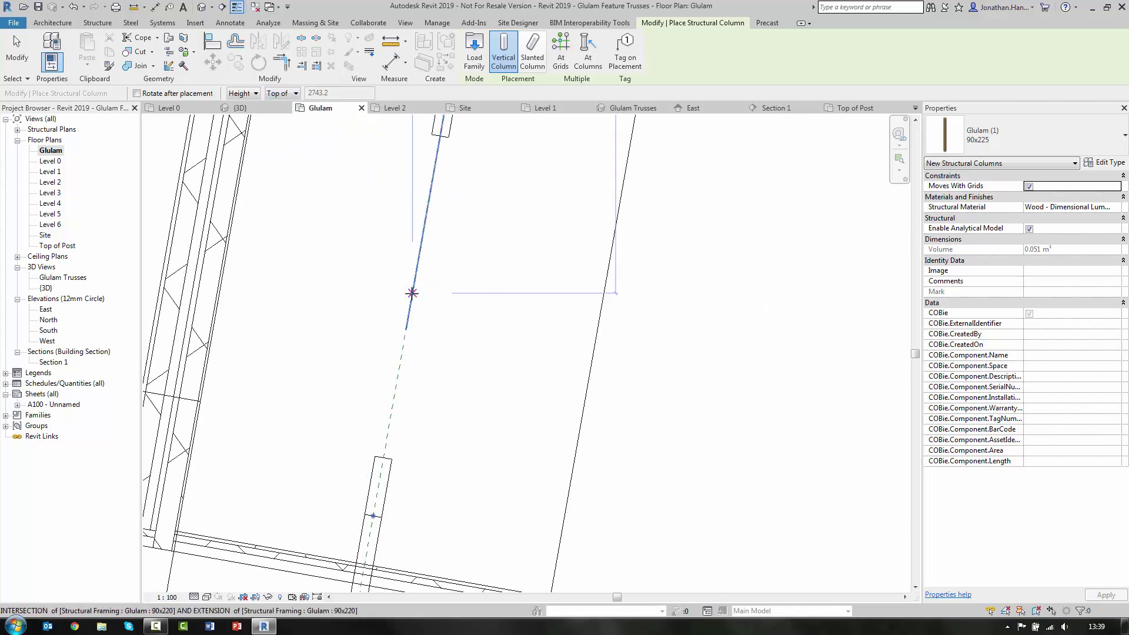
click(437, 292)
key(Escape)
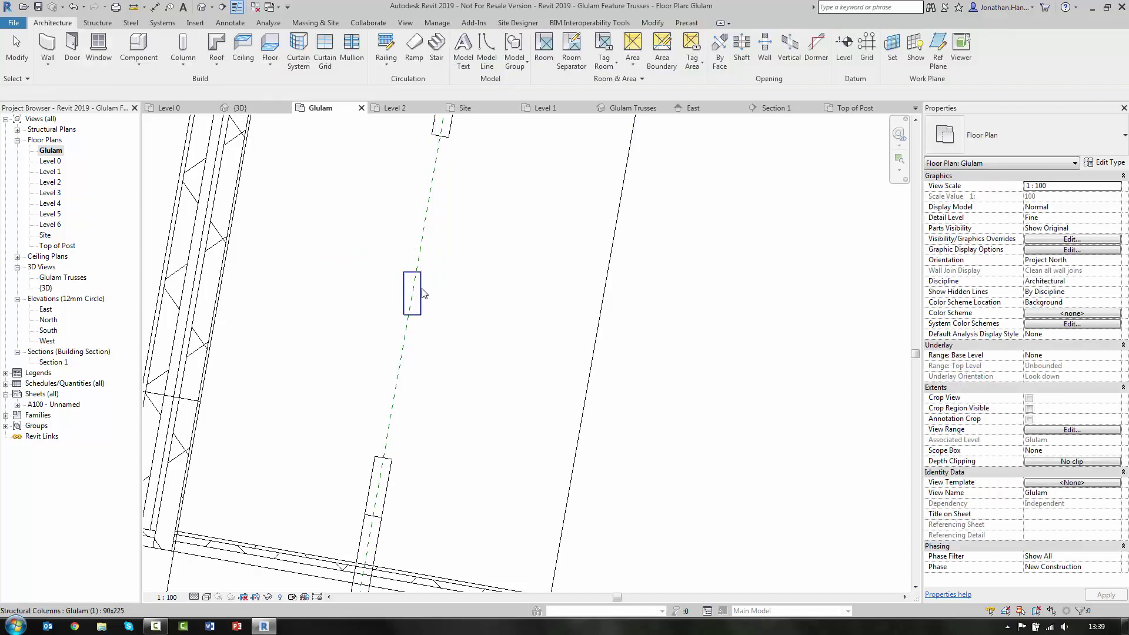
- Rotate the glulam post 10° about its centre to align it with the truss setout reference plane
click(414, 291)
click(256, 64)
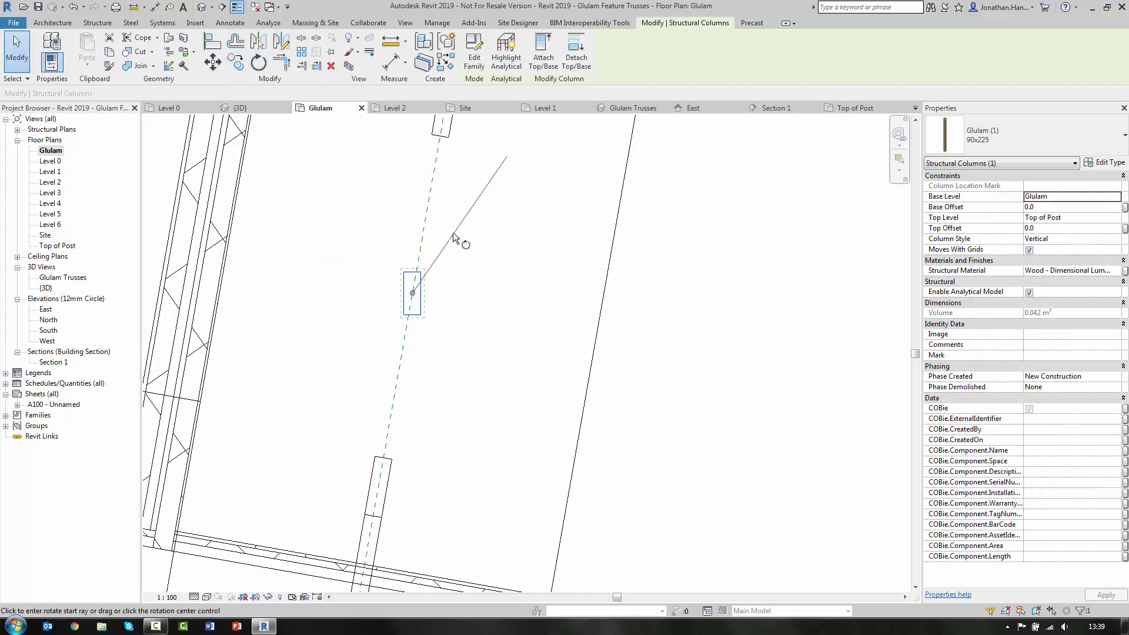
scroll(447, 235, up, 2)
click(399, 184)
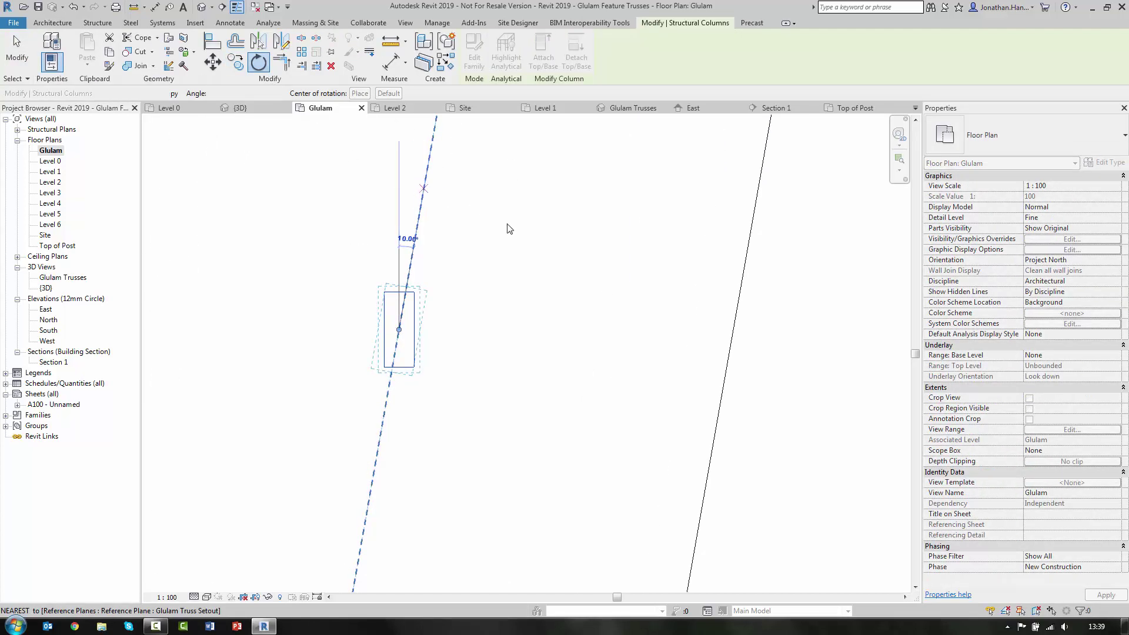
click(509, 228)
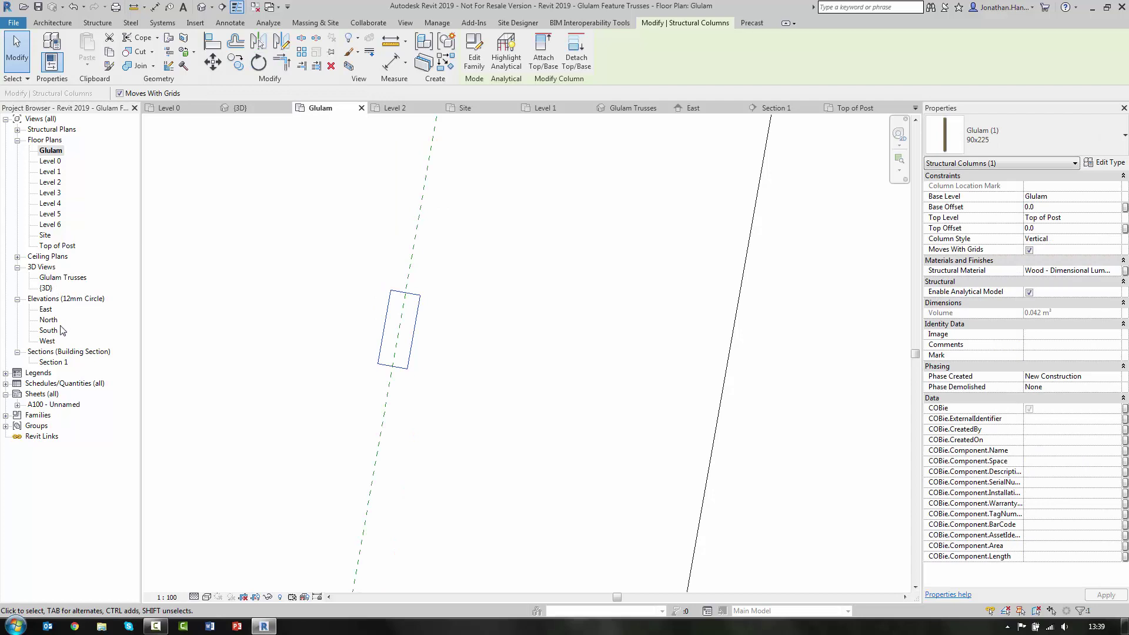
- In Section 1, move the king post horizontally so its top centre lines up with the ridge joint, and check it in the Glulam Trusses view
double_click(53, 362)
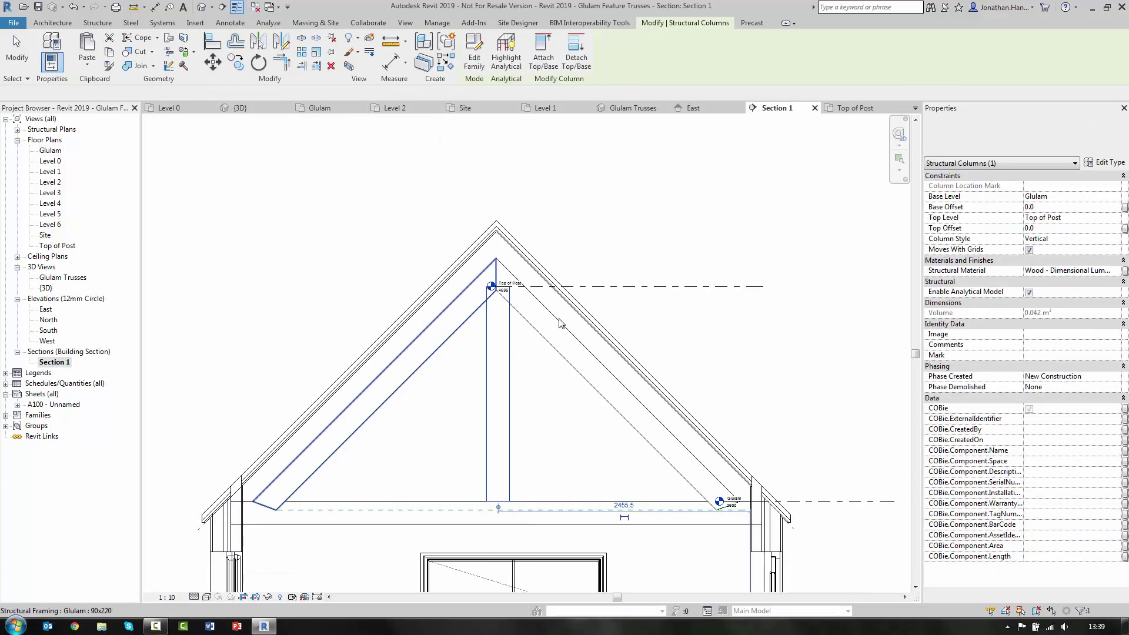
scroll(471, 277, up, 3)
scroll(471, 277, down, 3)
scroll(395, 188, up, 4)
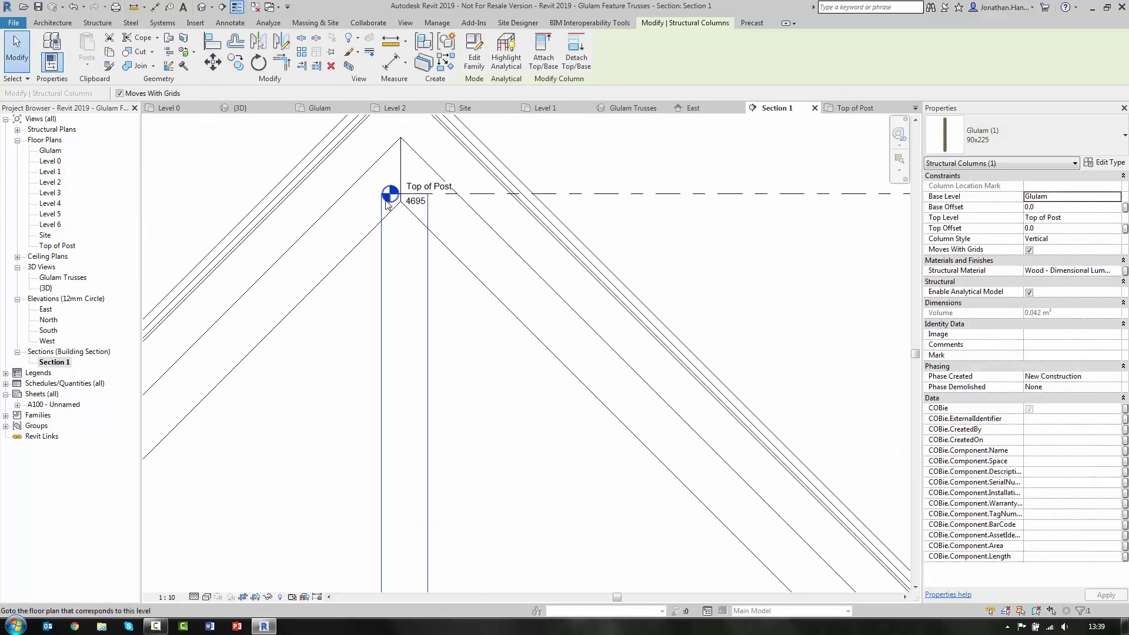
click(213, 62)
scroll(406, 176, up, 3)
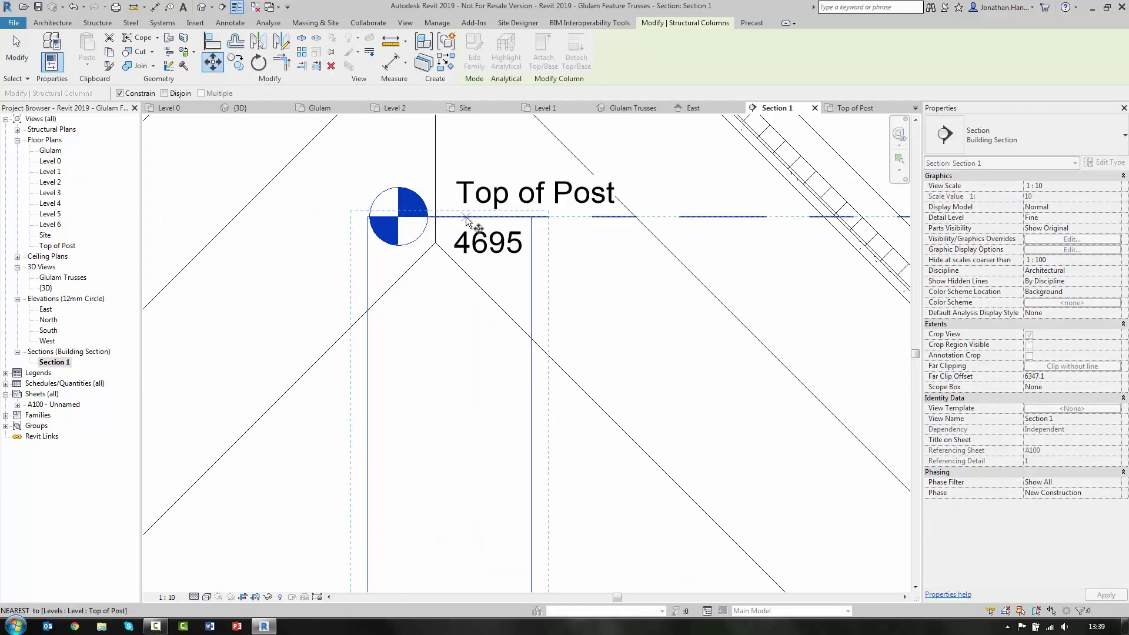
click(442, 217)
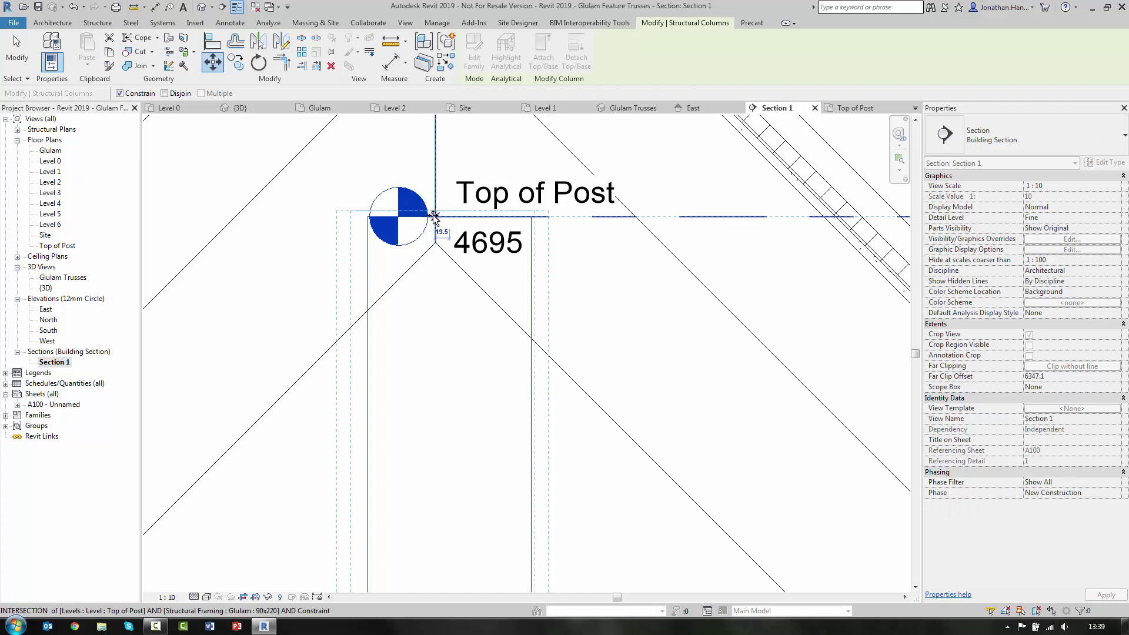
scroll(449, 317, down, 3)
scroll(449, 316, down, 3)
key(Escape)
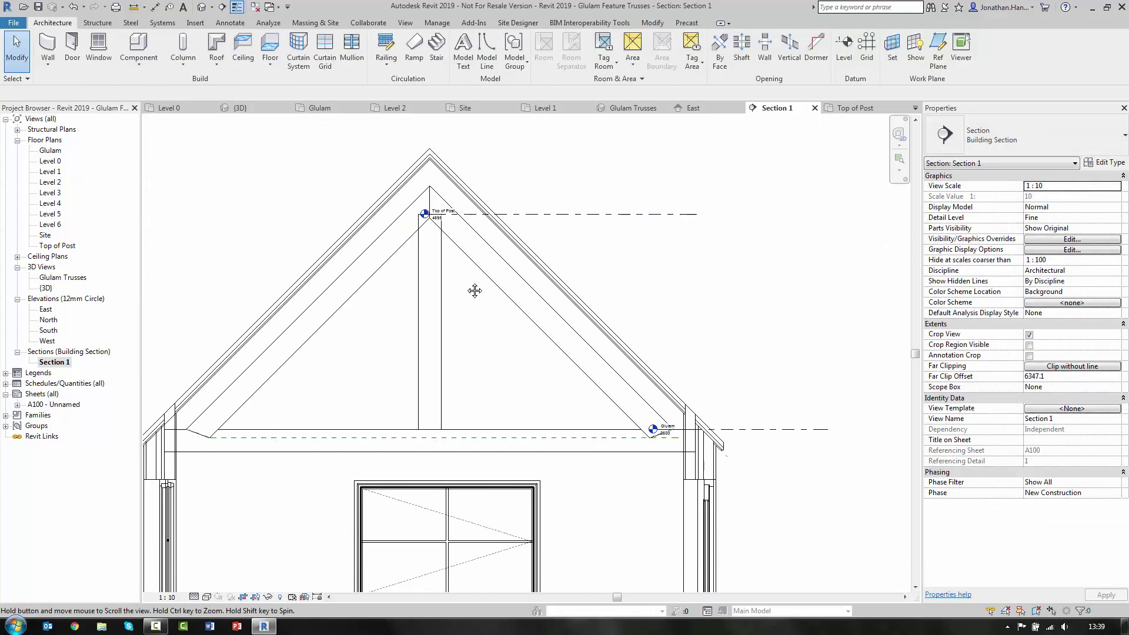
double_click(63, 277)
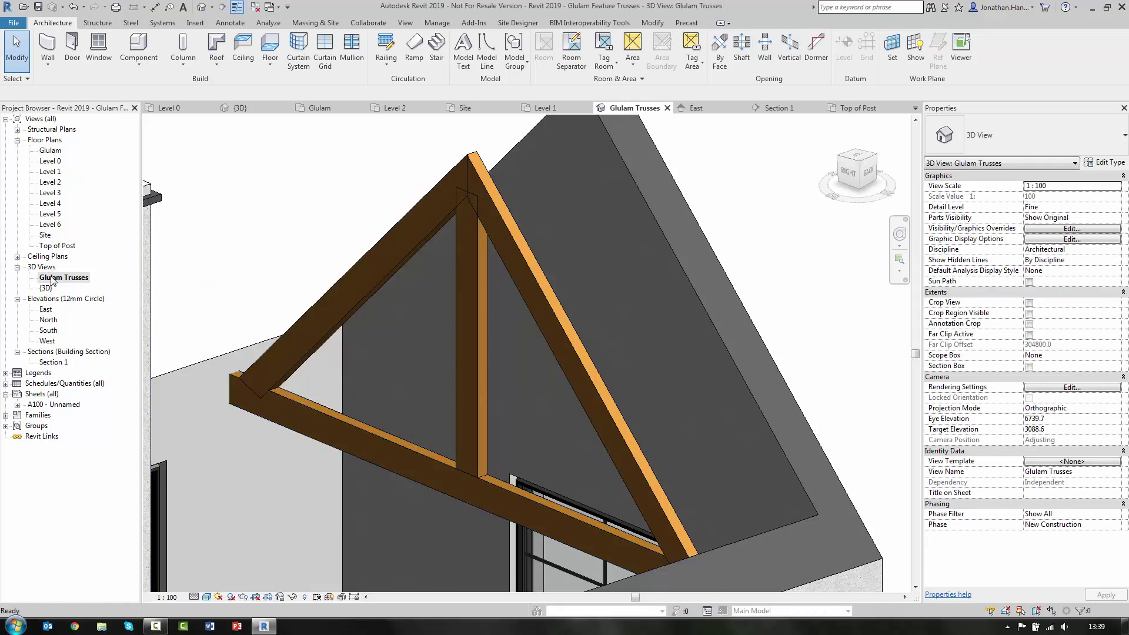
- In Section 1, draw two short reference planes along the rafter undersides at 135° and 45°, crossing at the base of the ridge joint
double_click(51, 362)
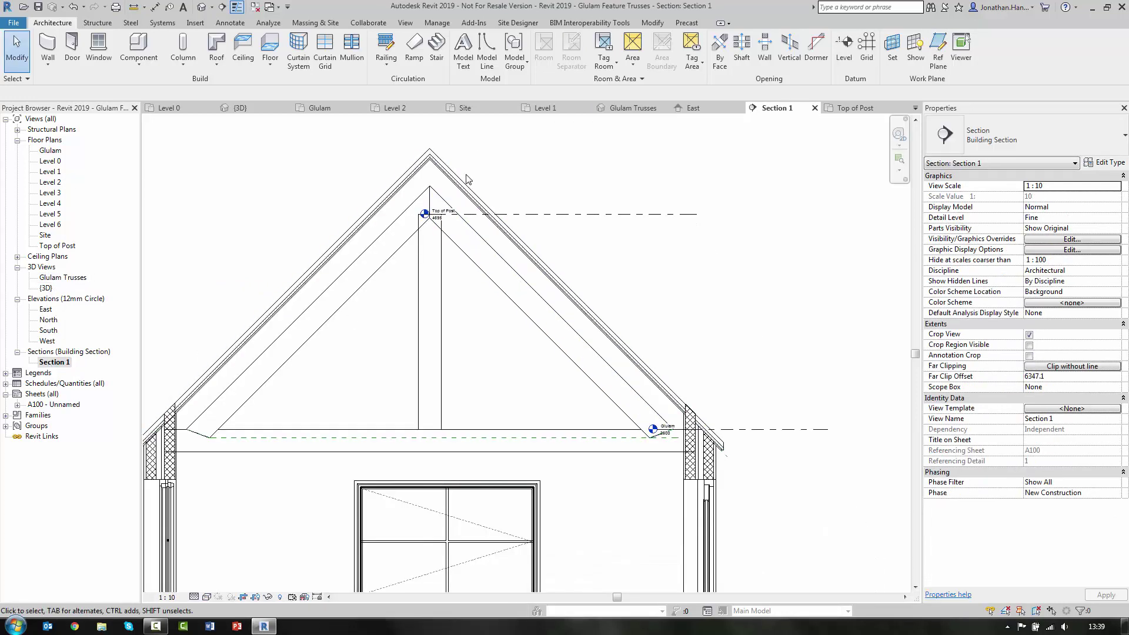
scroll(467, 176, up, 2)
click(945, 61)
scroll(405, 193, up, 2)
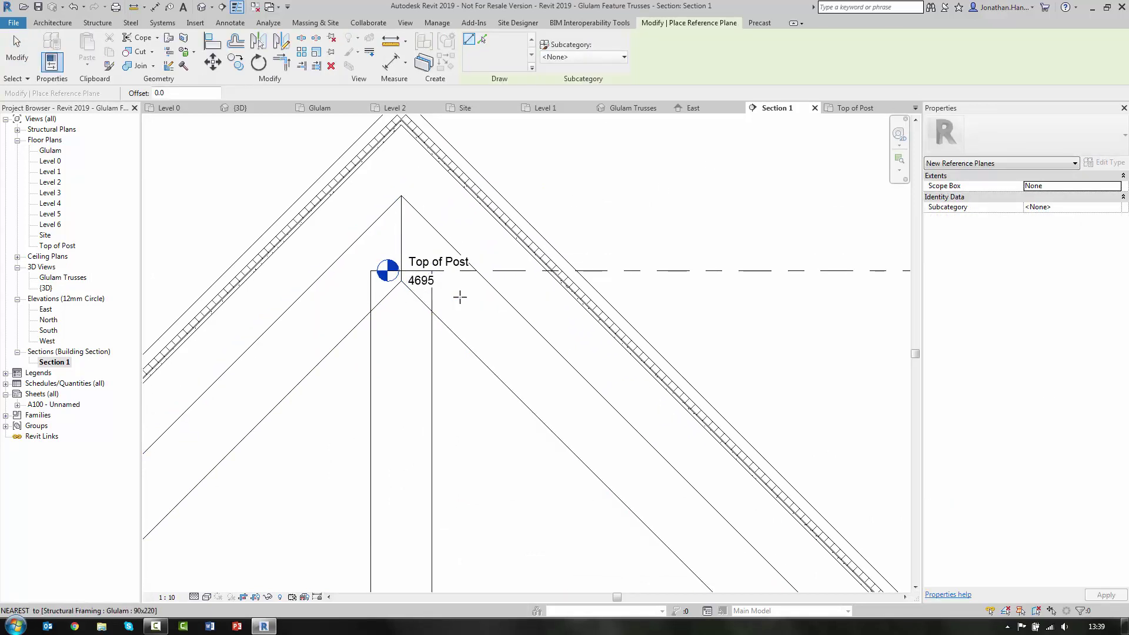
click(53, 22)
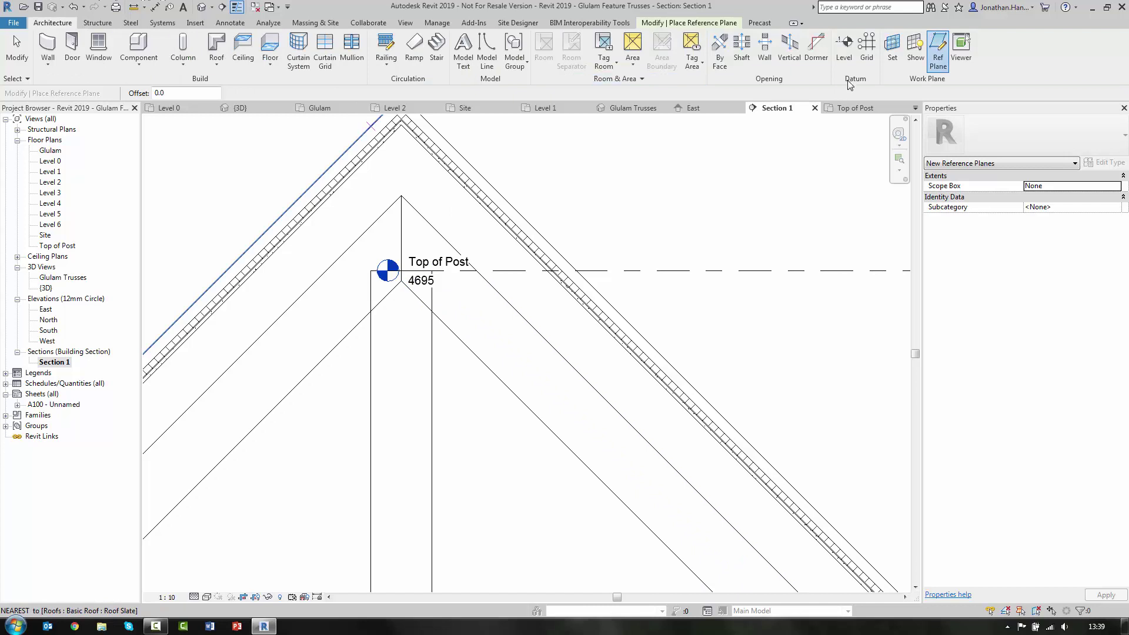
click(456, 333)
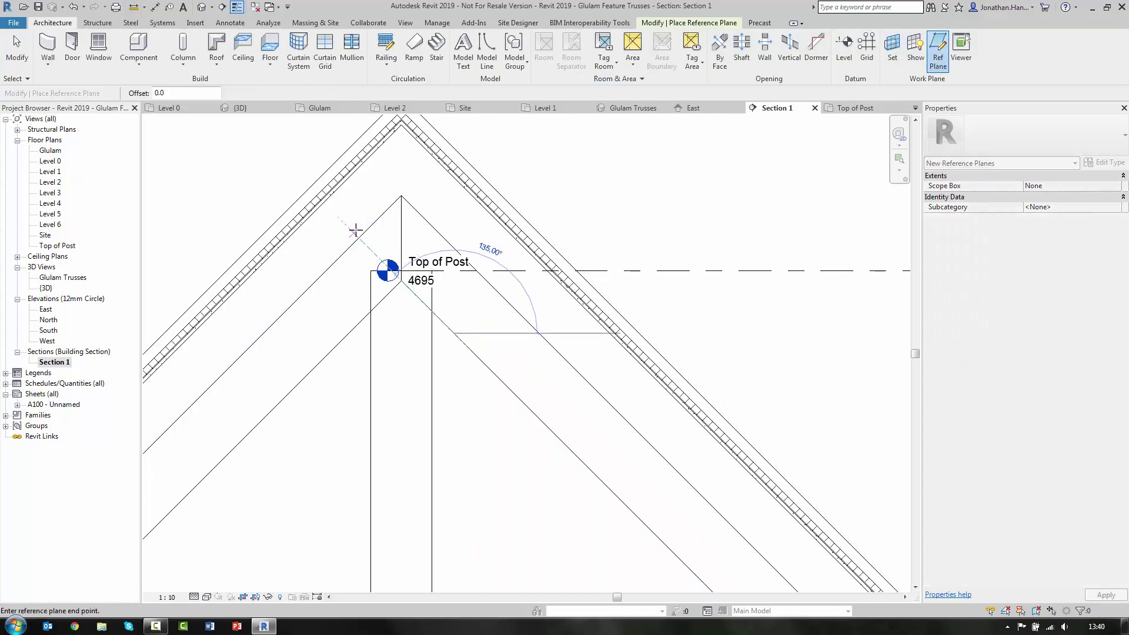
click(356, 231)
click(360, 322)
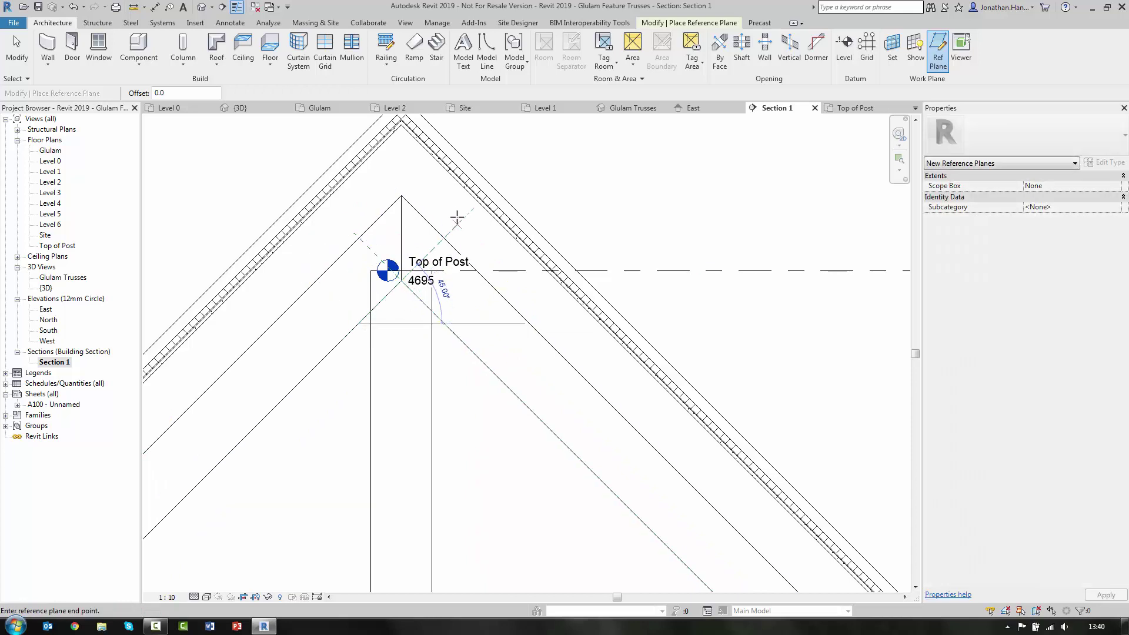
click(465, 215)
key(Escape)
key(Escape)
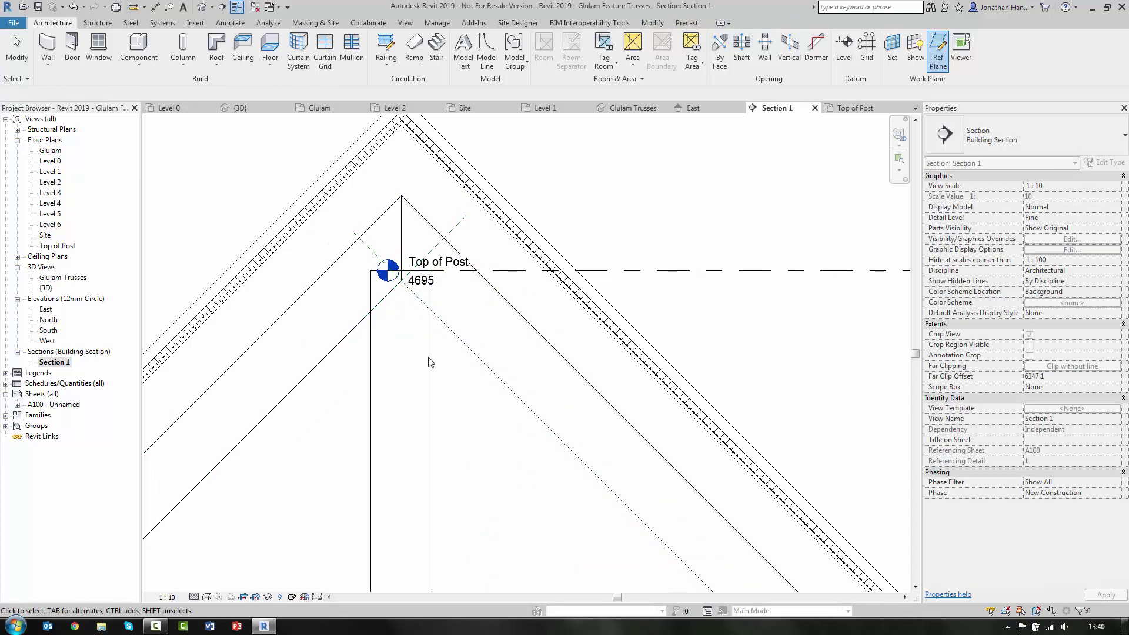
- Cut the top of the king post with both angled reference planes so it follows the rafter undersides
click(438, 349)
click(135, 52)
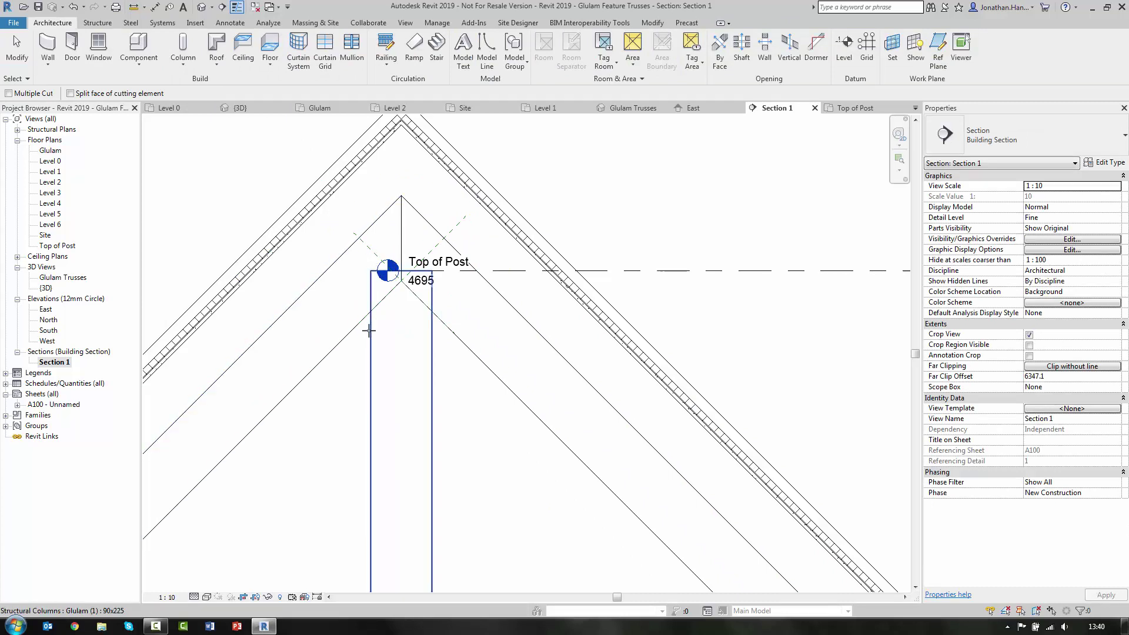
click(367, 270)
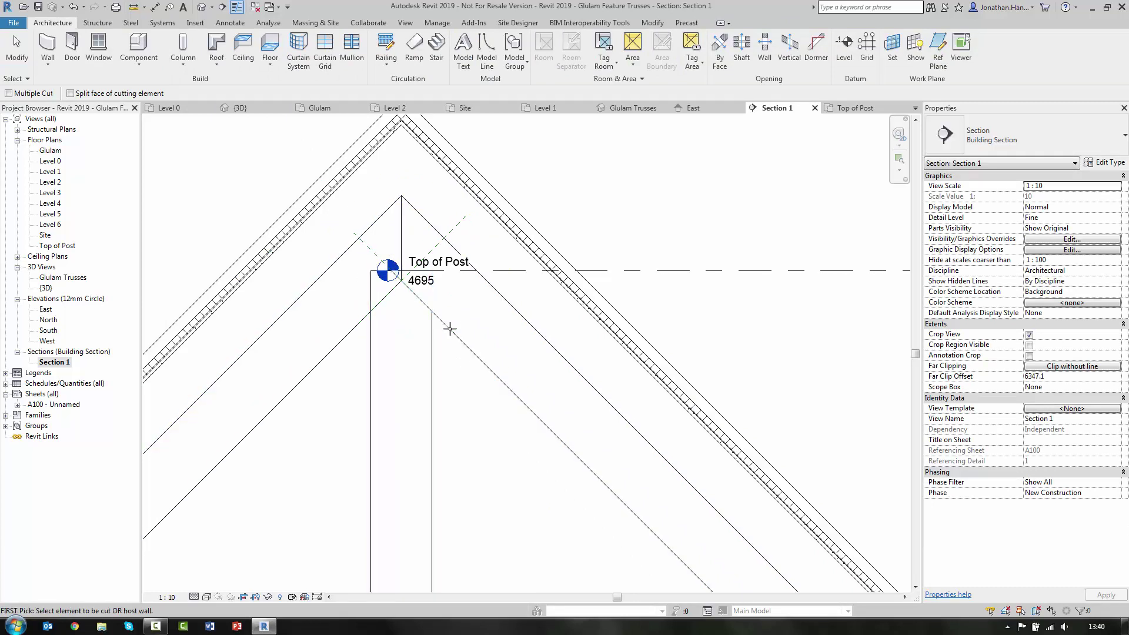
click(434, 344)
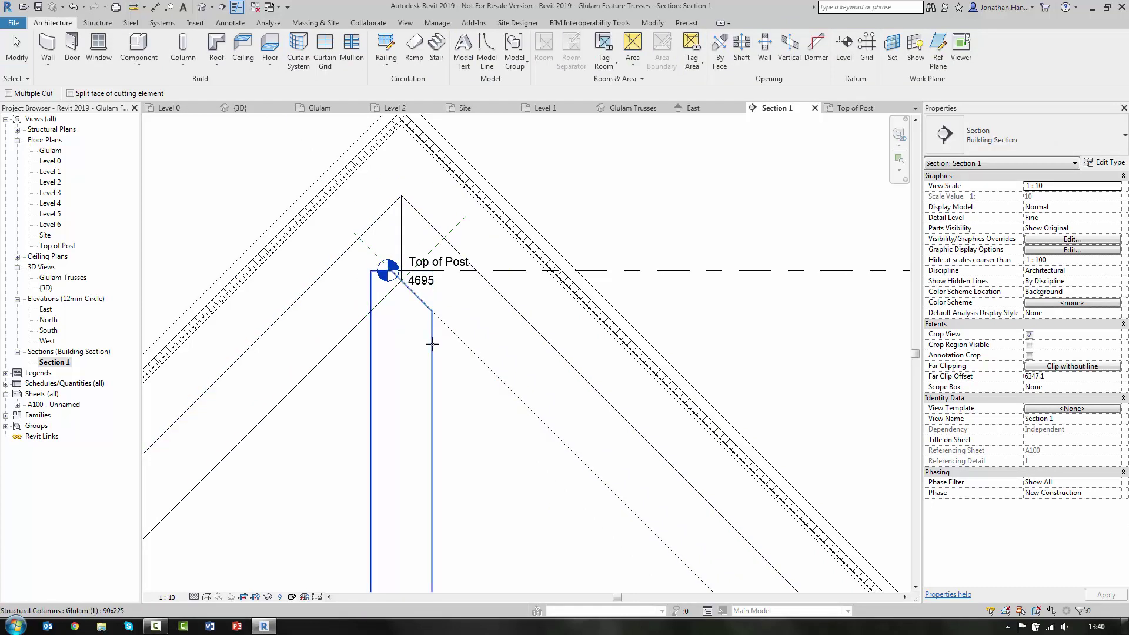
click(433, 246)
scroll(331, 235, down, 2)
key(Escape)
- Open the Glulam Trusses 3D view and examine how the king post, rafters and tie beam meet
double_click(48, 287)
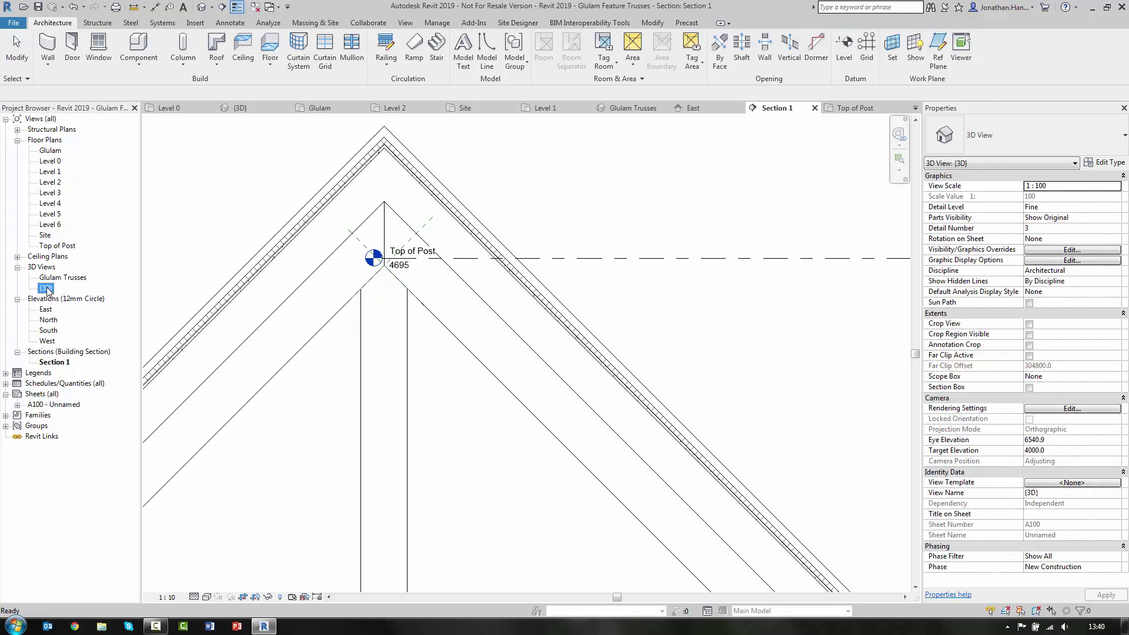
double_click(64, 277)
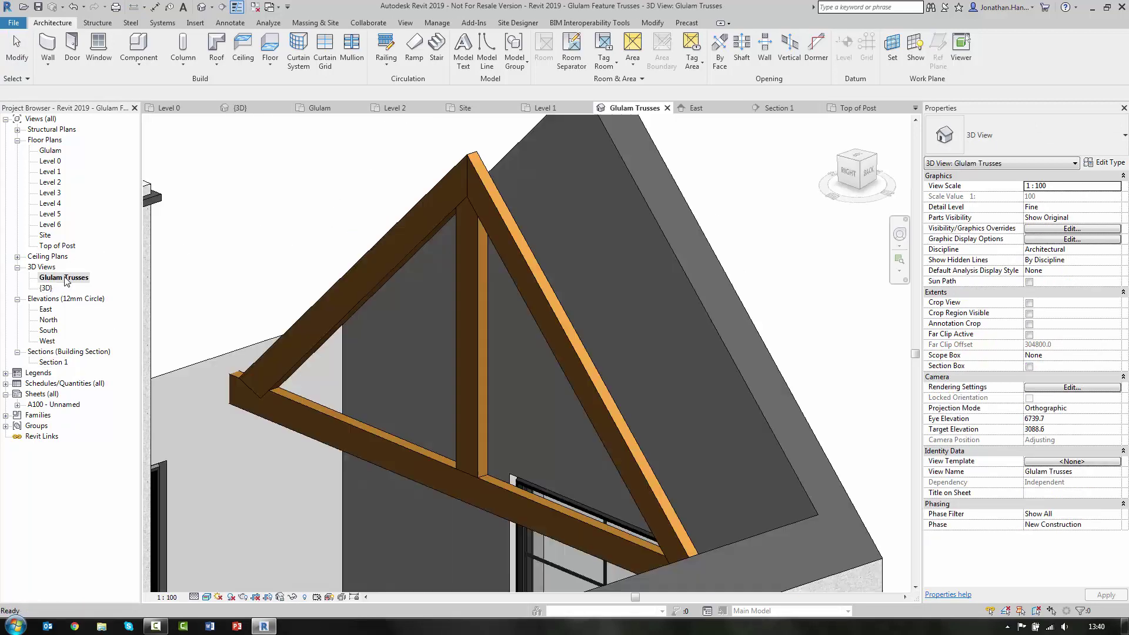
scroll(448, 385, up, 3)
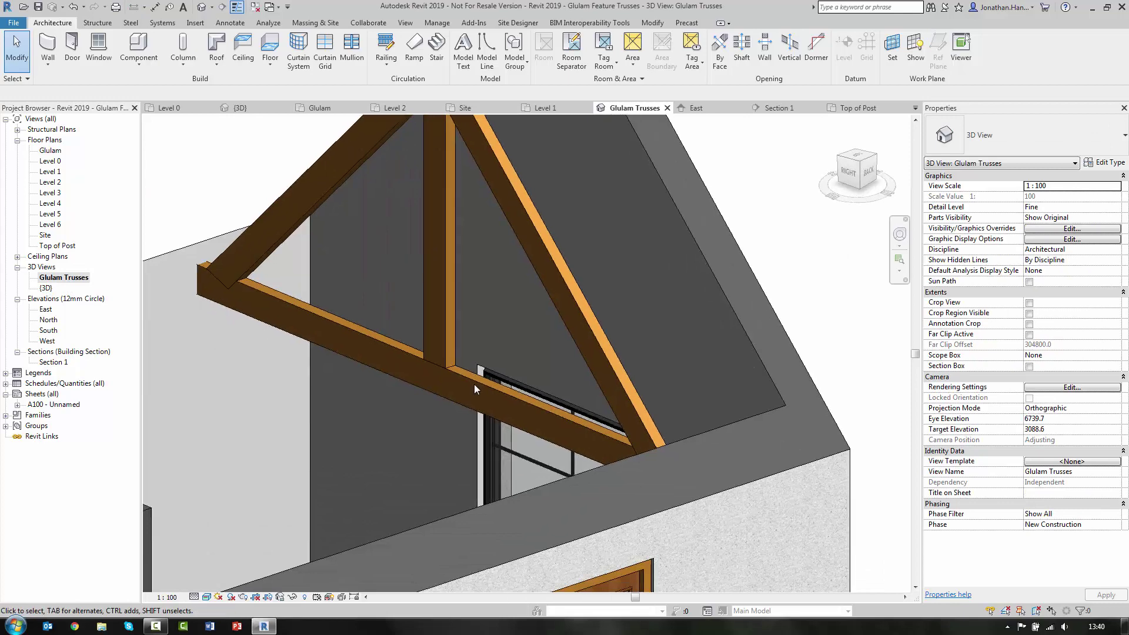
click(510, 397)
scroll(178, 239, up, 3)
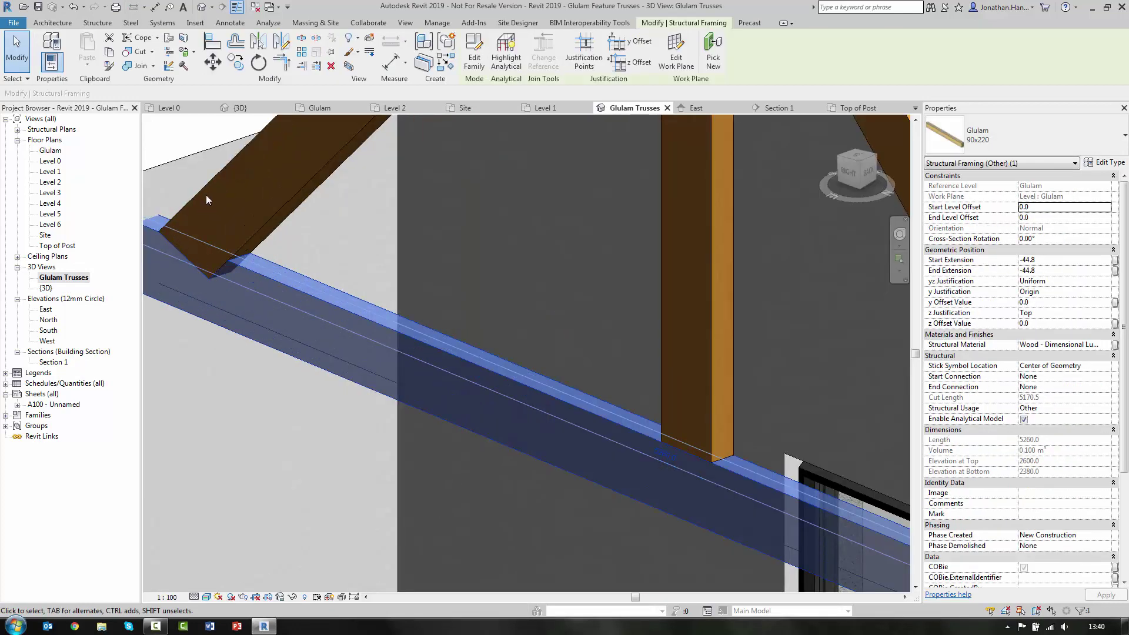
scroll(208, 188, down, 3)
key(Escape)
click(211, 178)
shift+middle_drag(333, 243, 605, 278)
key(Escape)
click(503, 291)
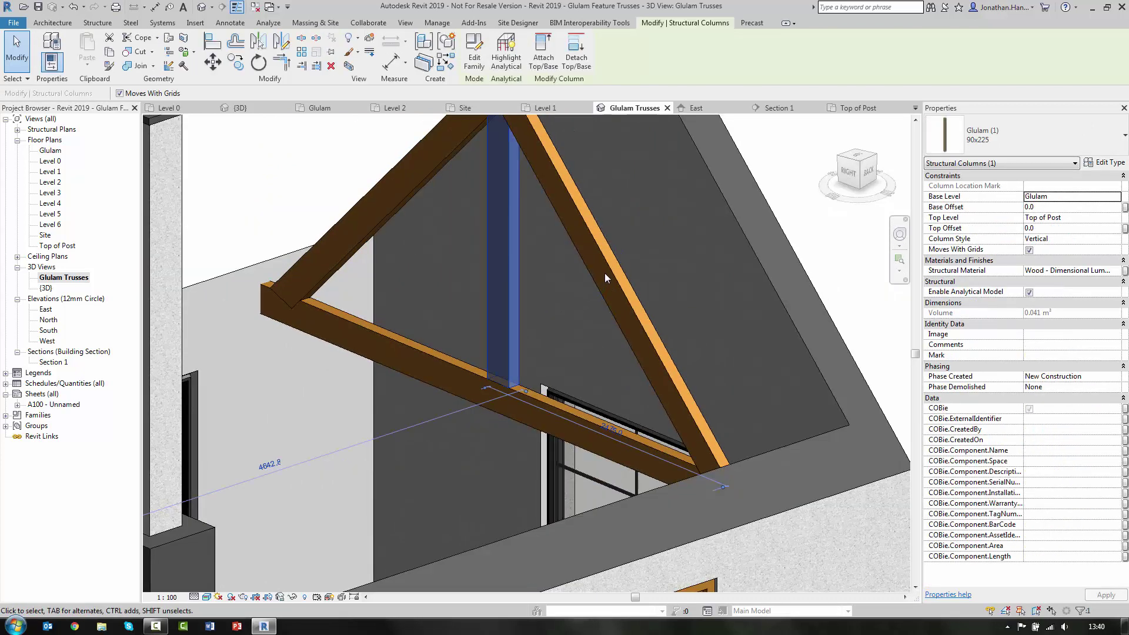
key(Escape)
scroll(536, 308, down, 3)
shift+middle_drag(536, 308, 500, 332)
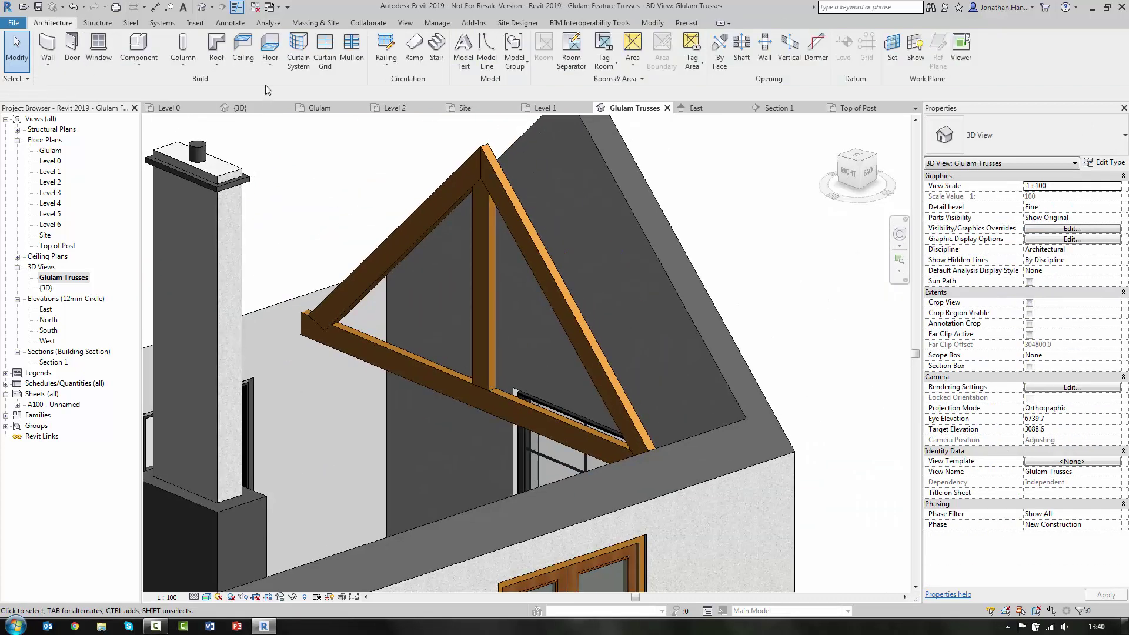
- Start a steel plate and set its work plane to the front face of the truss's tie beam
click(130, 22)
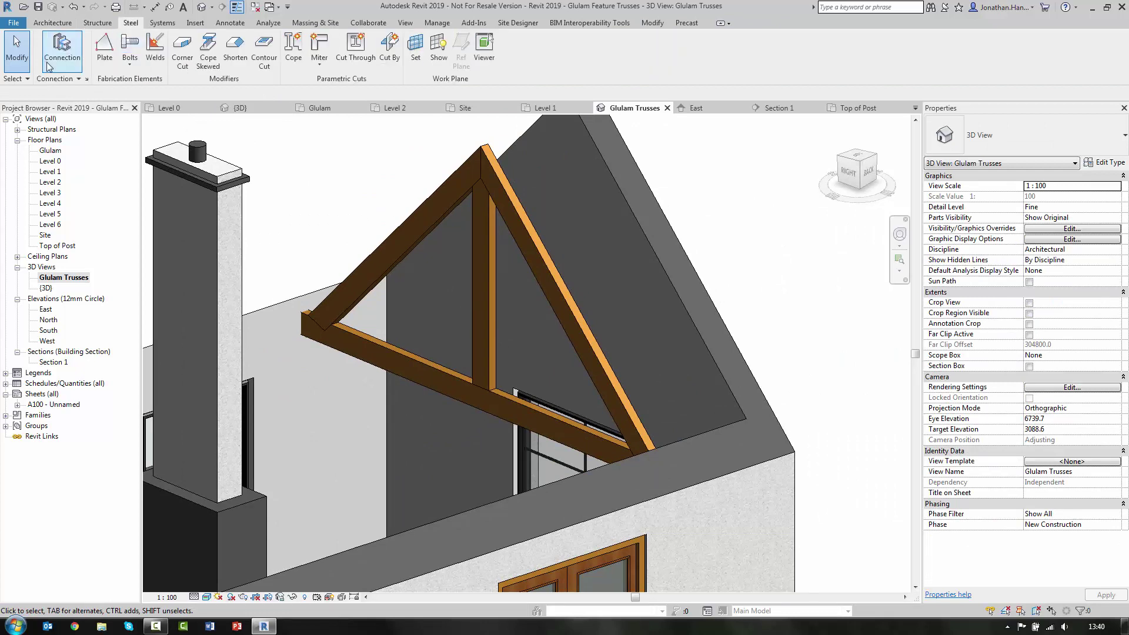
click(101, 59)
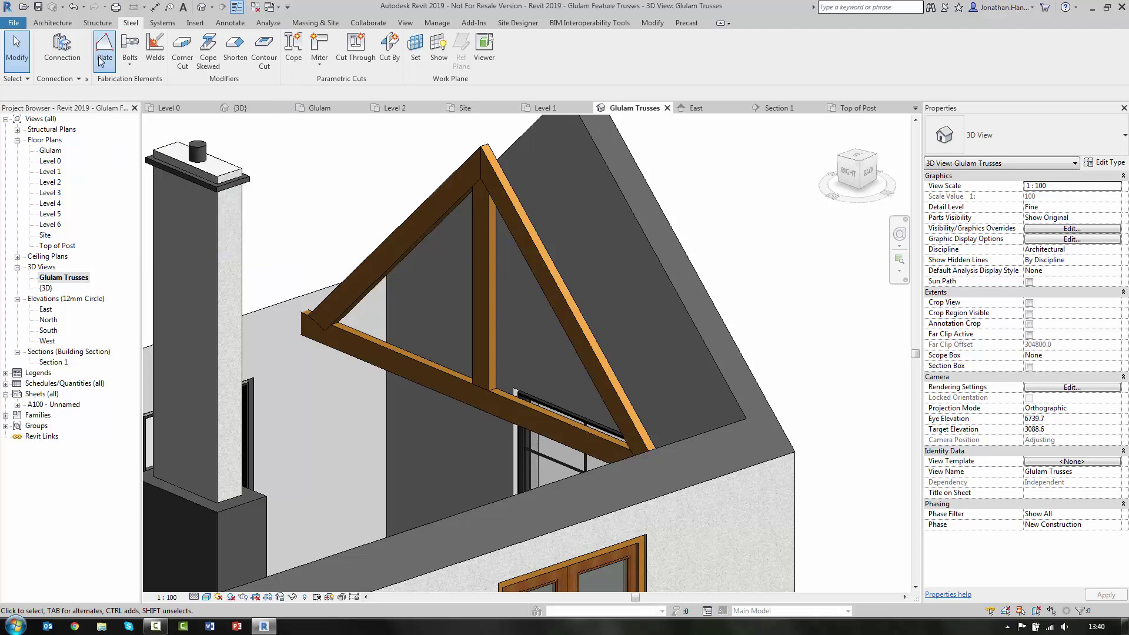
click(575, 59)
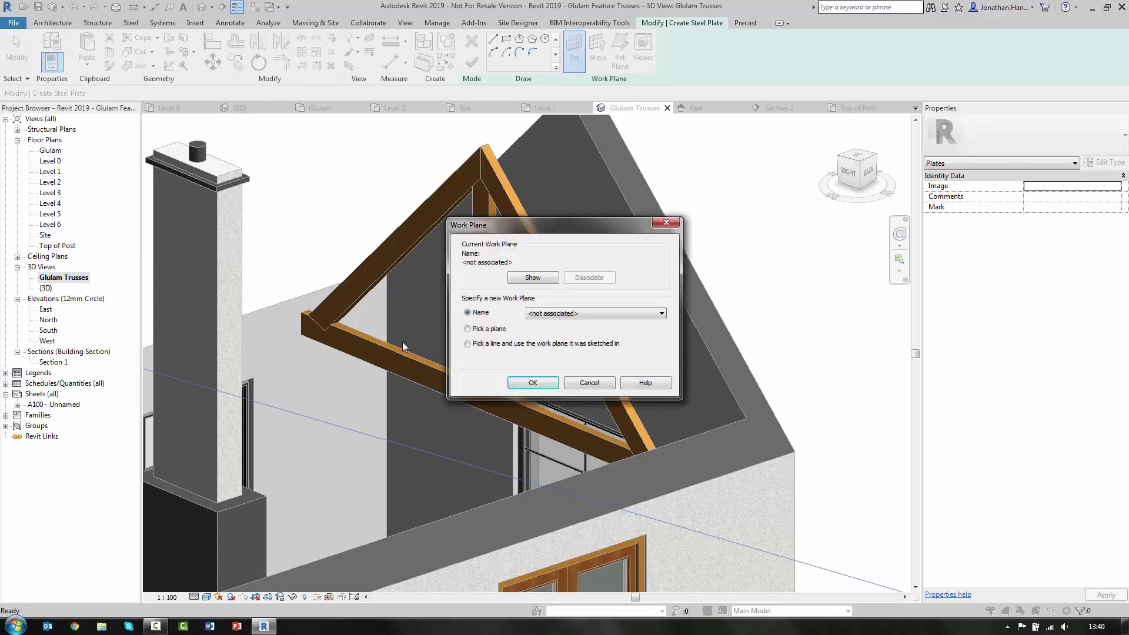
click(532, 383)
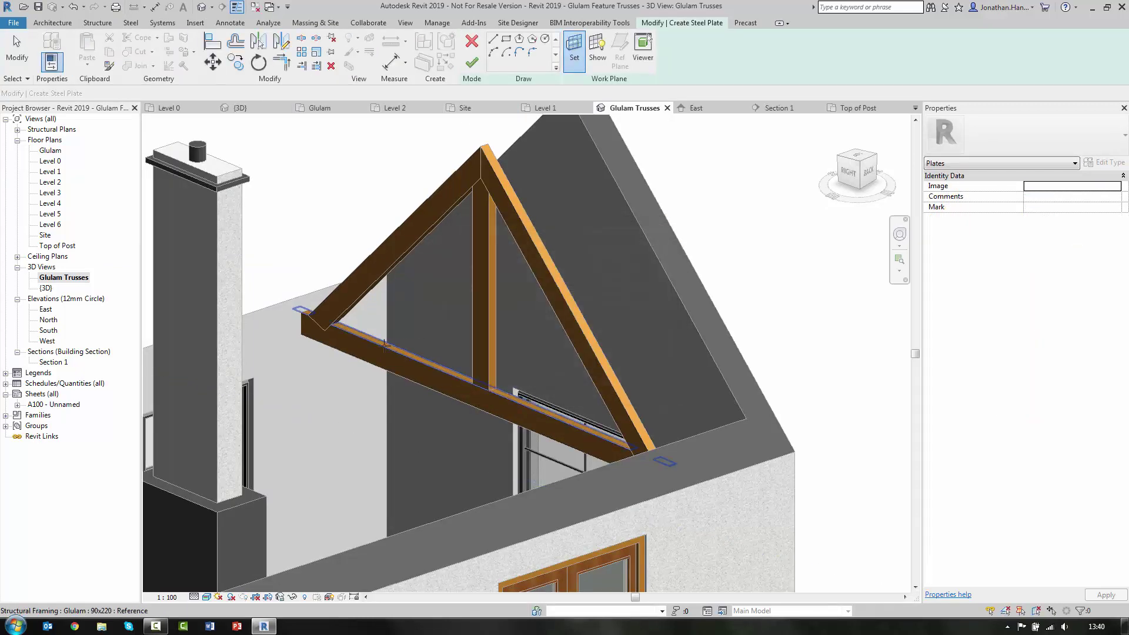
click(352, 340)
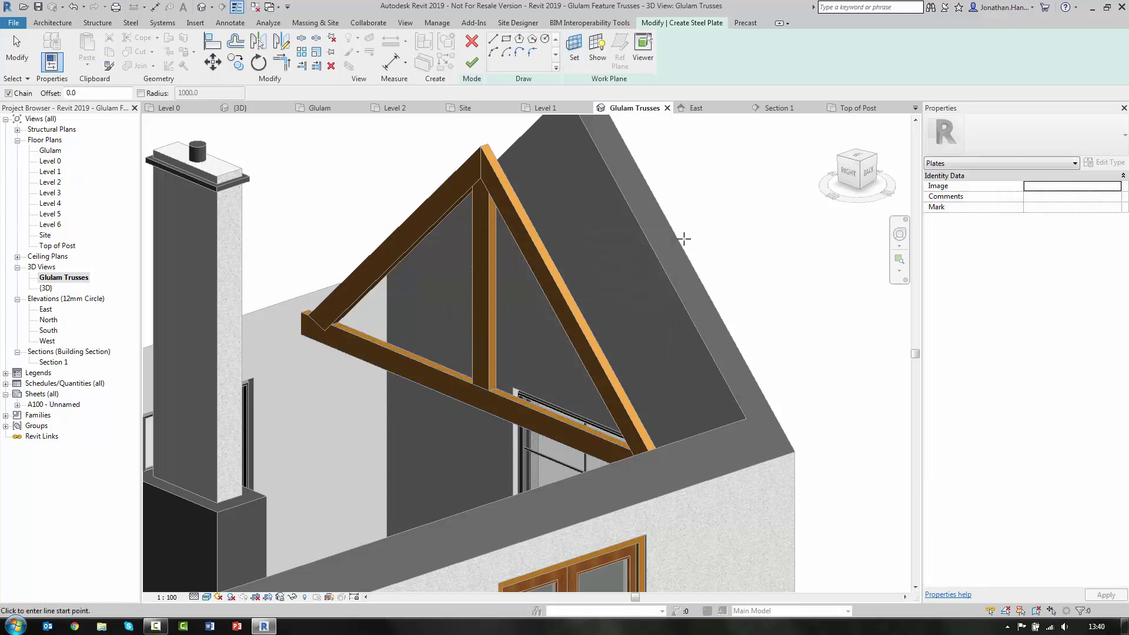
- Try to orient the 3D view to a plane chosen by name
right_click(857, 175)
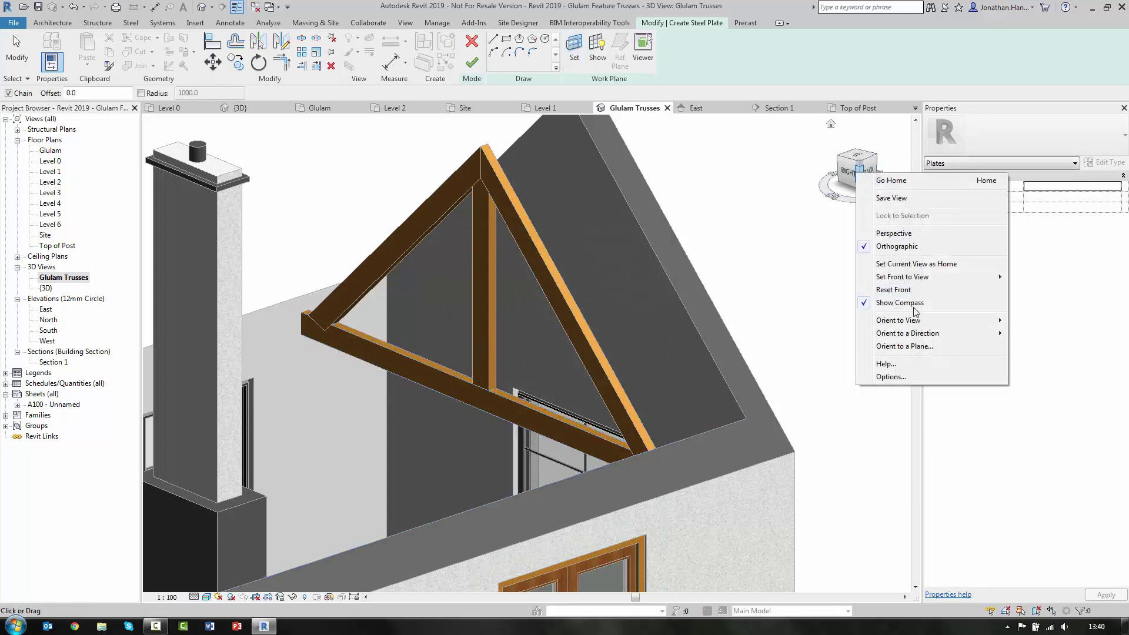
click(912, 347)
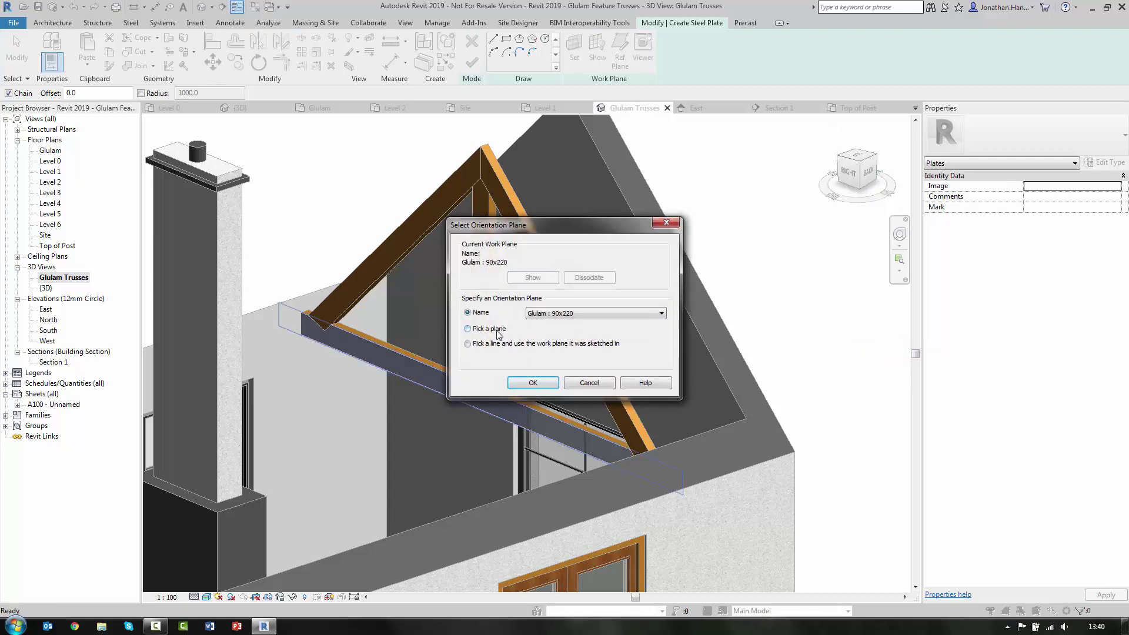
click(577, 314)
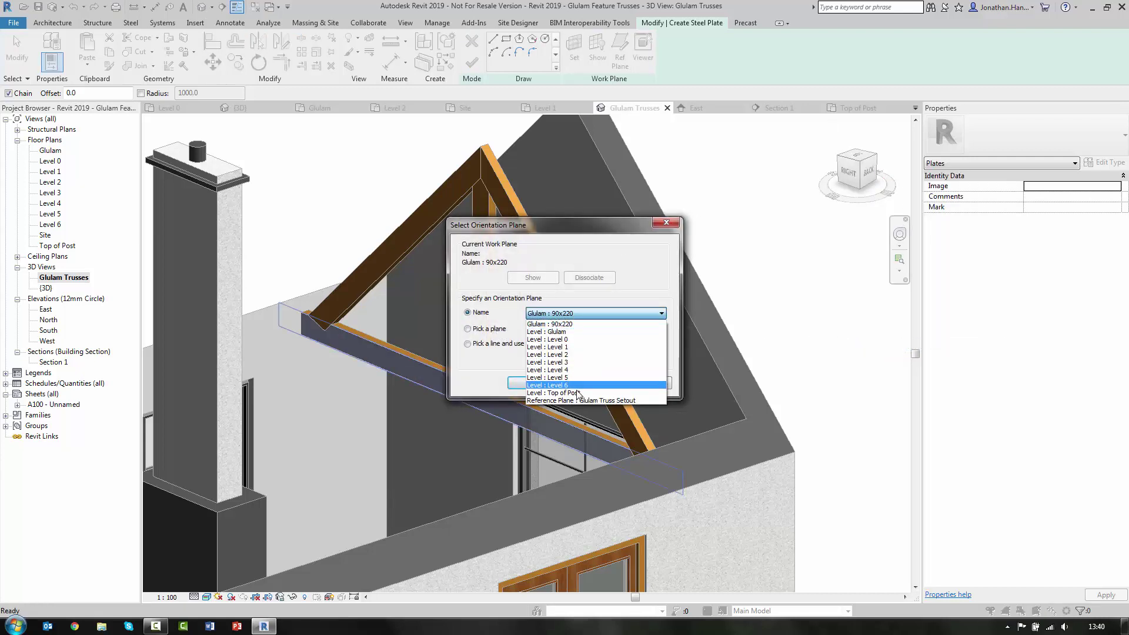
click(610, 391)
click(527, 383)
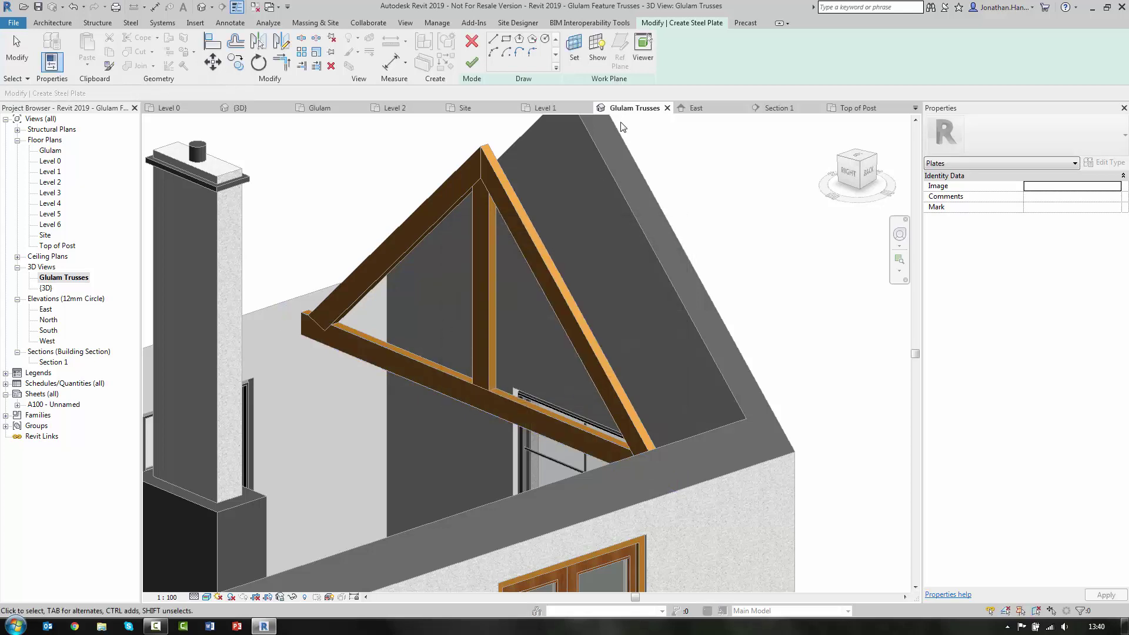
- Keep Glulam : 90x220 as the work plane, orient the 3D view to the tie beam's face and set the visual style to Wireframe
click(568, 42)
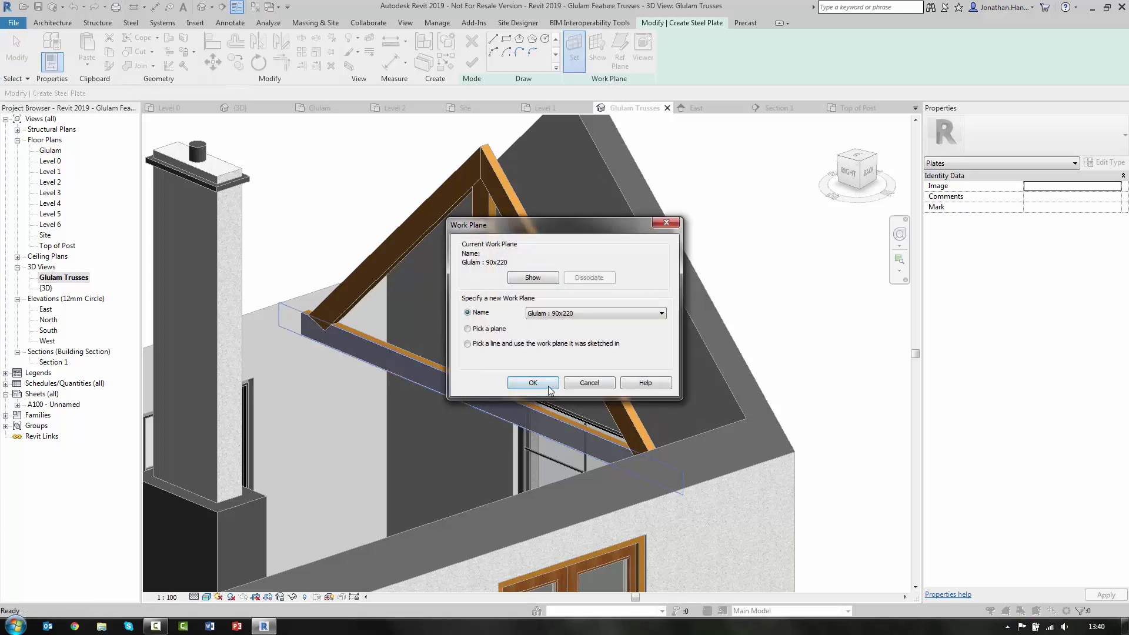
click(533, 383)
right_click(858, 172)
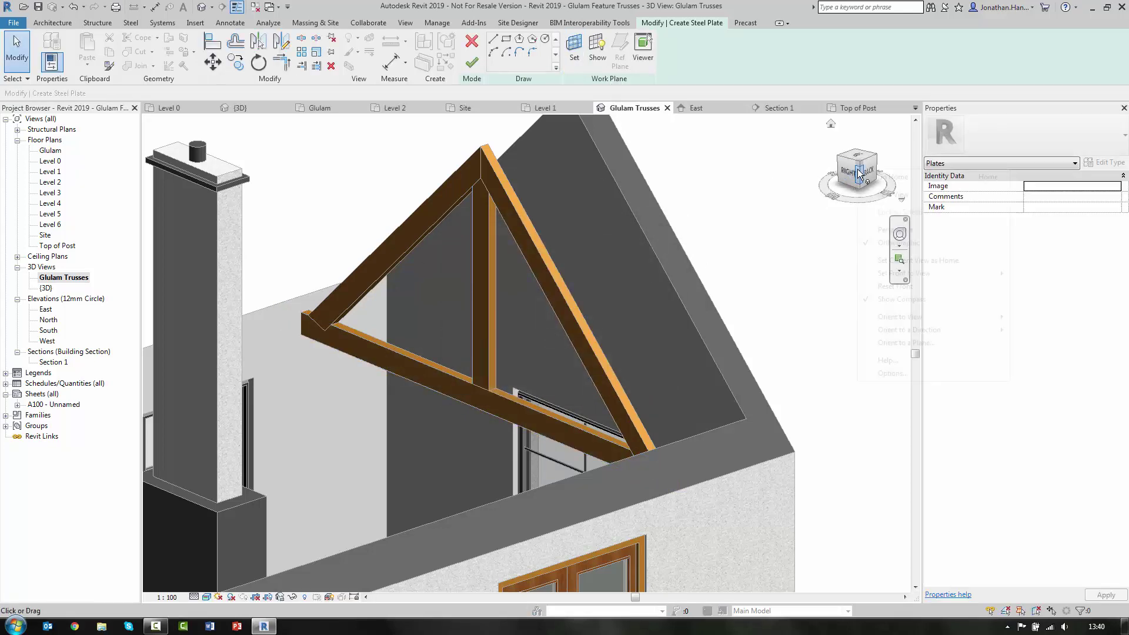
click(918, 342)
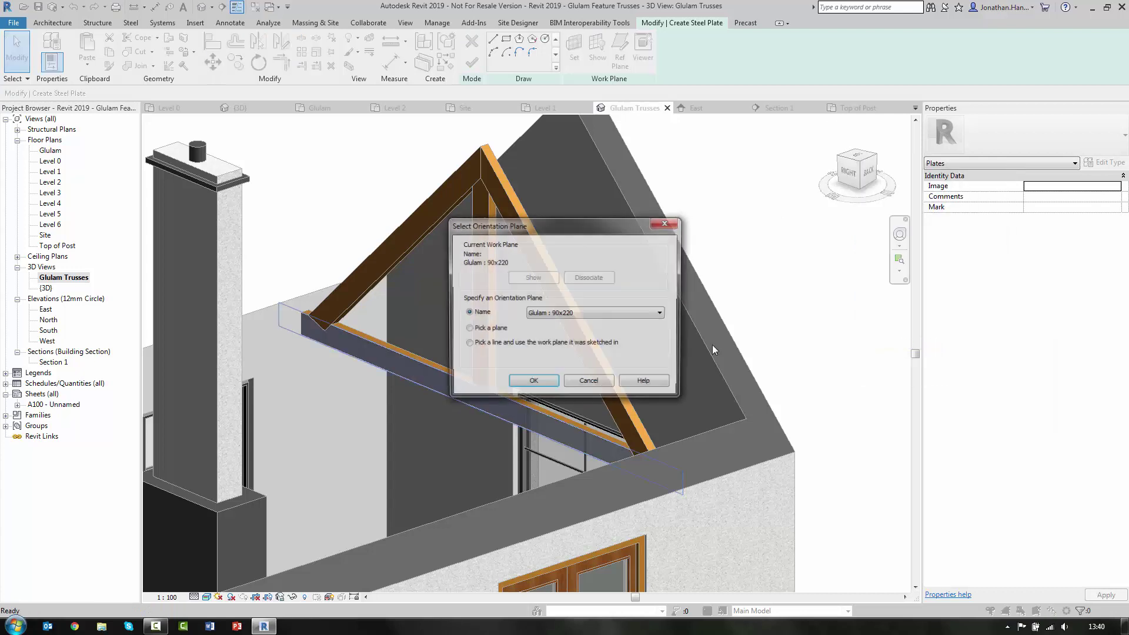
click(520, 379)
click(372, 345)
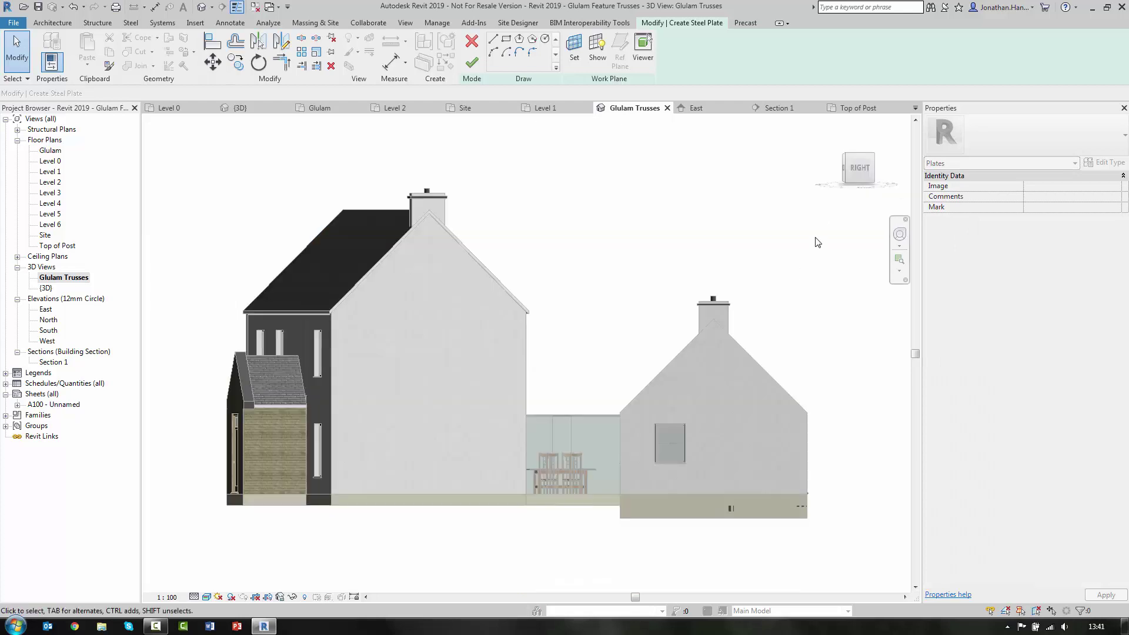
click(207, 597)
click(230, 526)
scroll(727, 380, up, 6)
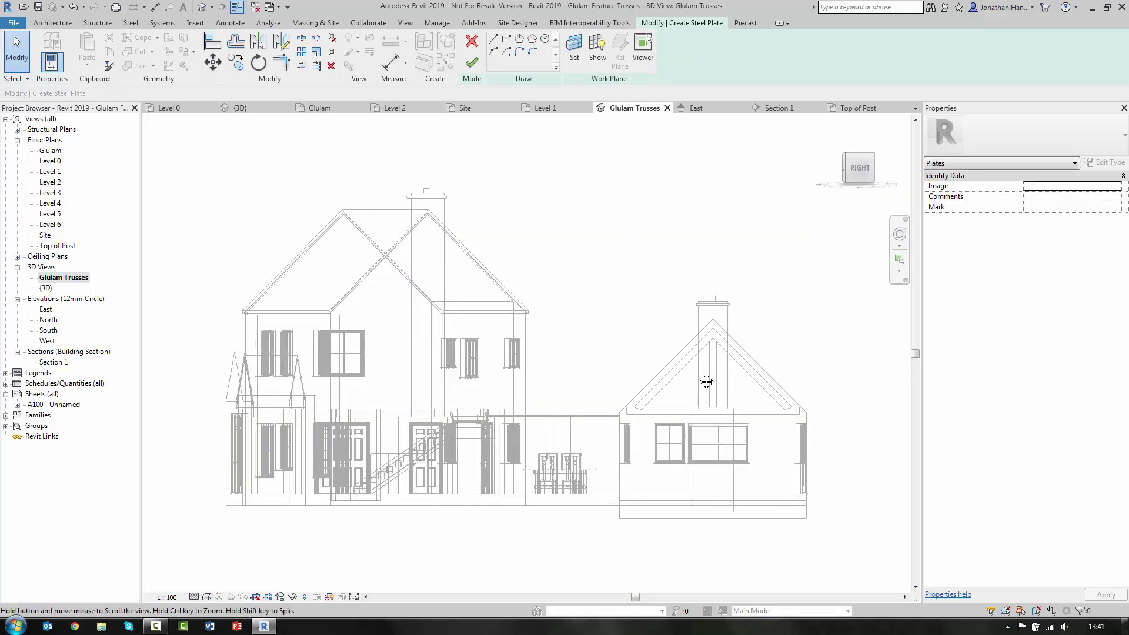
- Draw a 350 mm vertical sketch line up the king post's centre, starting from the tie beam's upper edge
middle_drag(645, 378, 591, 367)
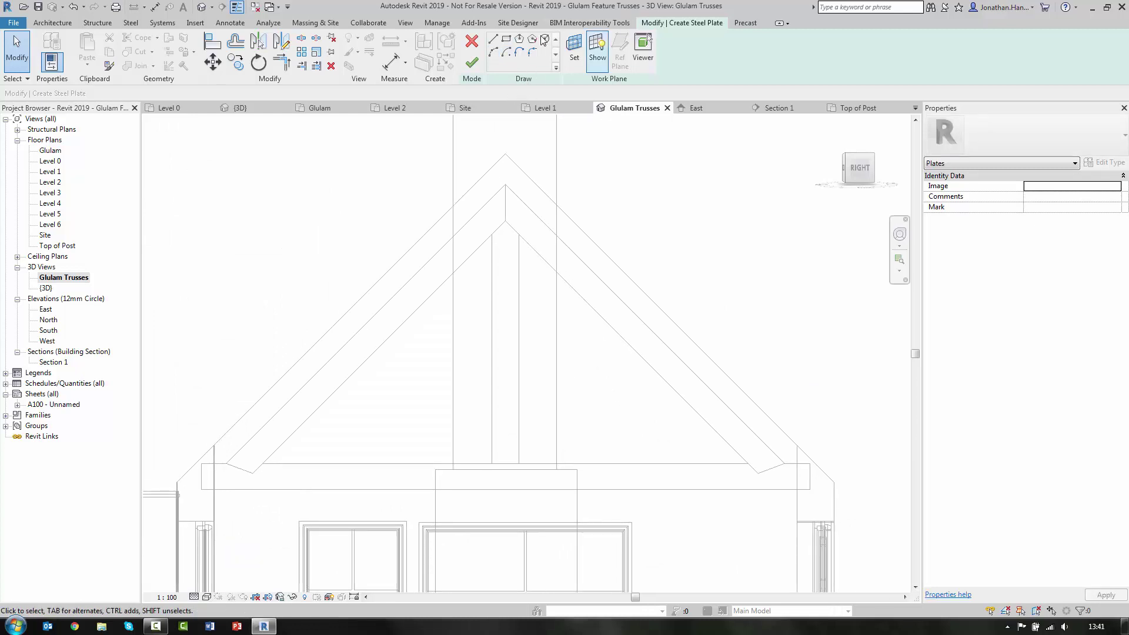
click(495, 40)
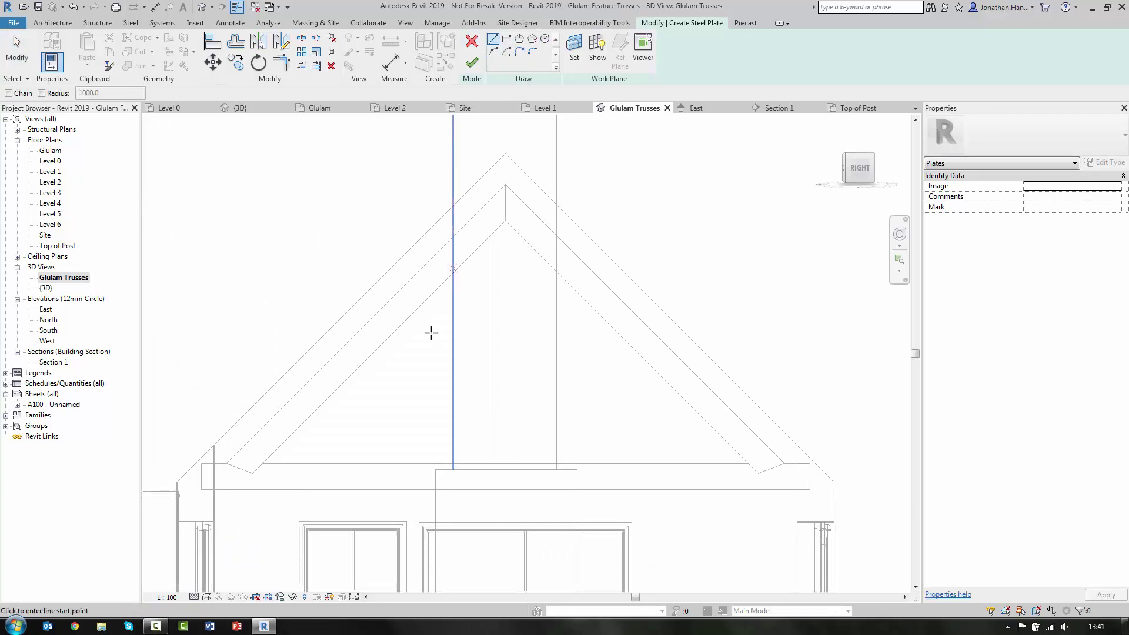
scroll(518, 453, up, 4)
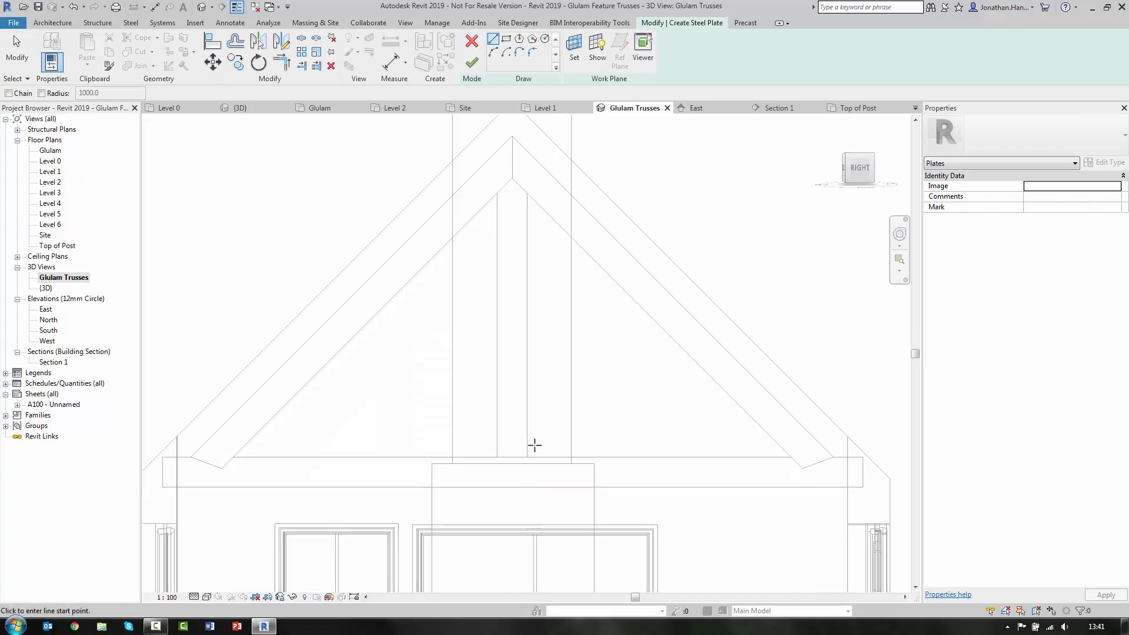
click(501, 464)
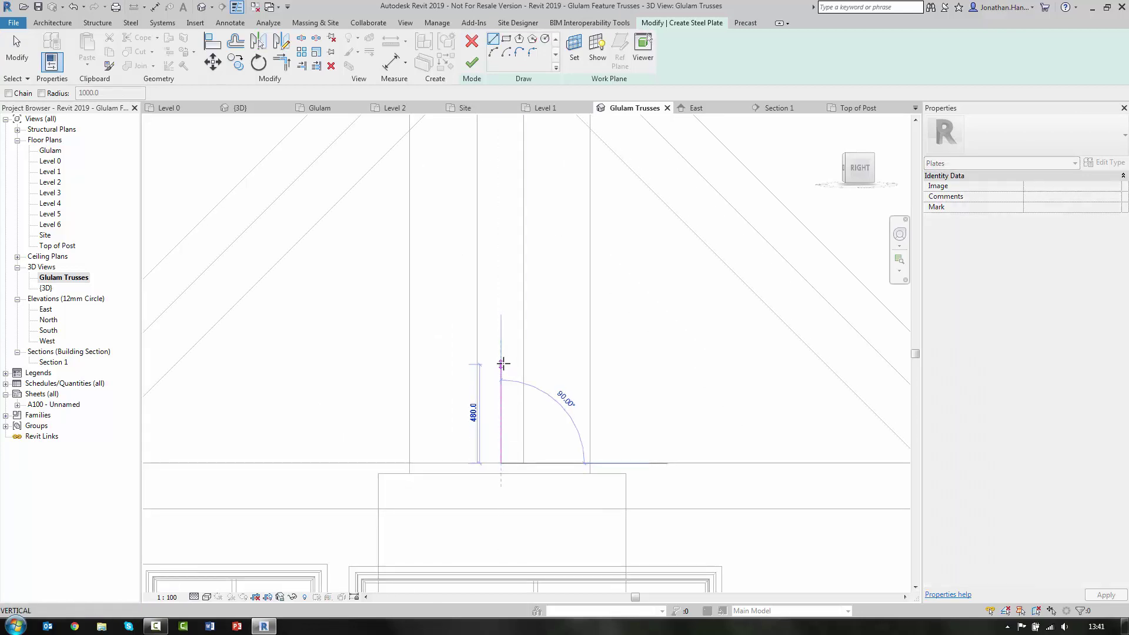
text(350)
key(Return)
scroll(502, 366, down, 4)
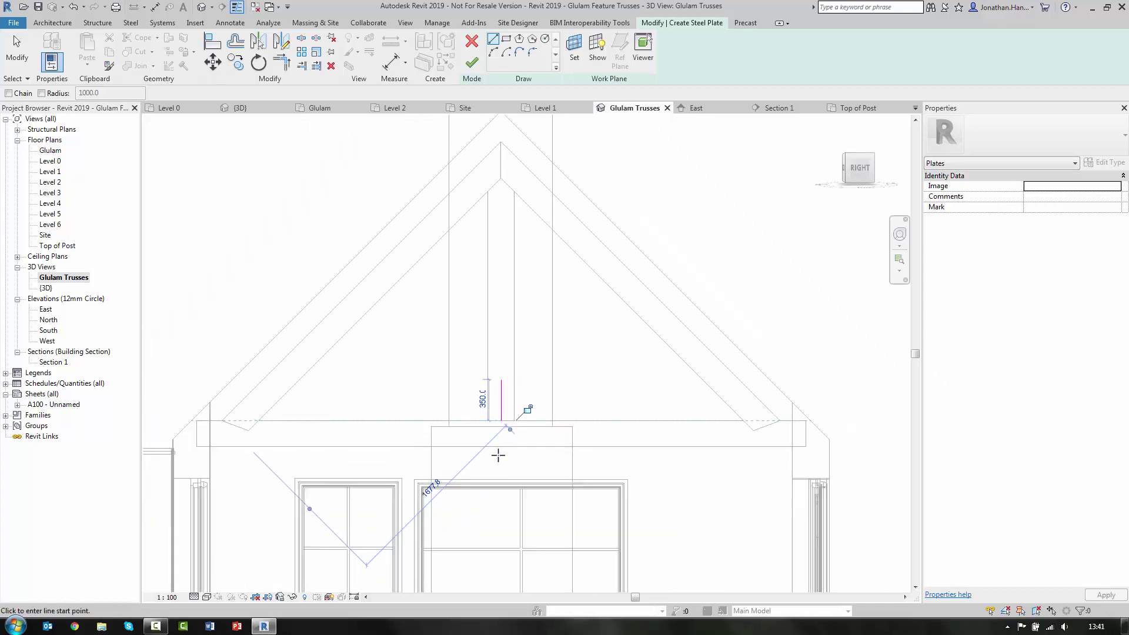
- Draw a guide line along the tie beam's mid-height from its end to the post's centre, and extend a separate 350 mm line beyond it
scroll(506, 412, up, 3)
scroll(676, 390, down, 2)
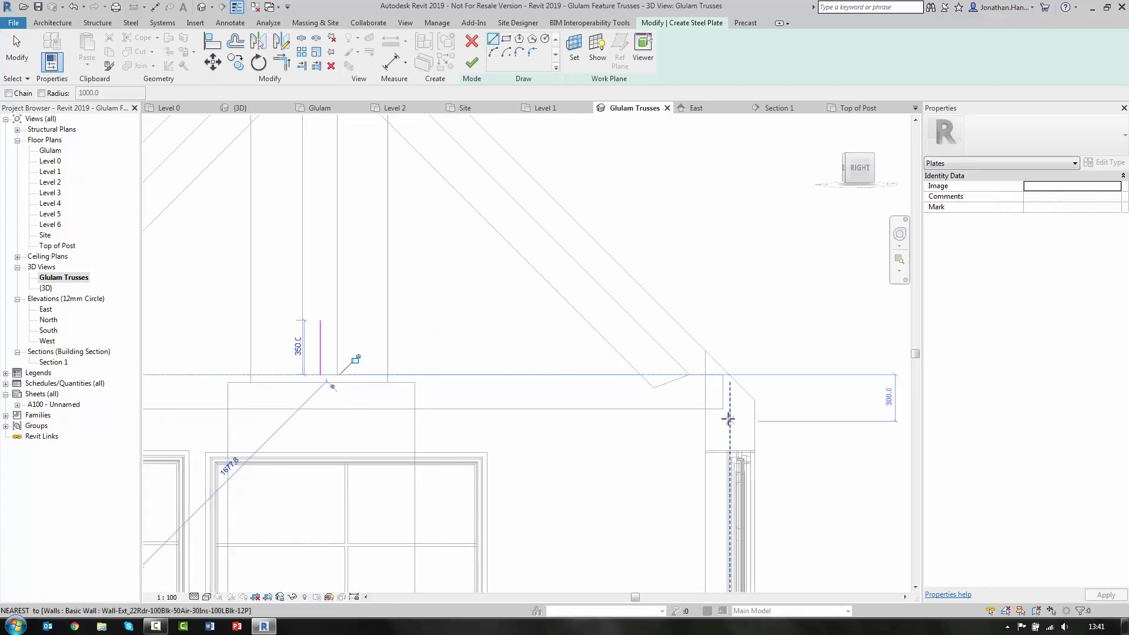
click(726, 393)
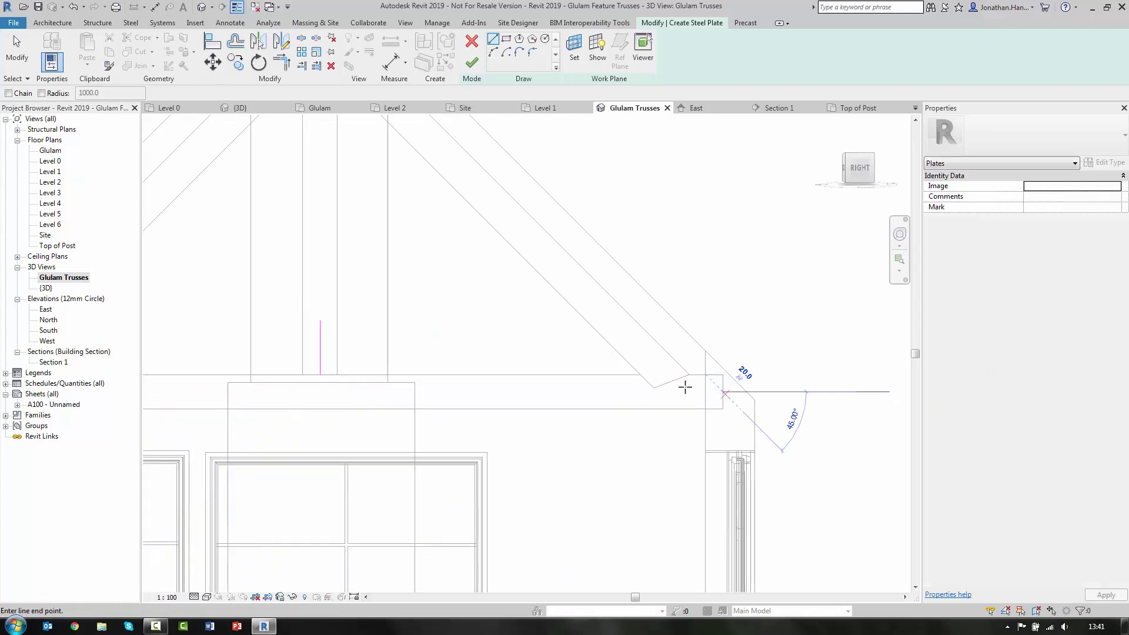
click(322, 391)
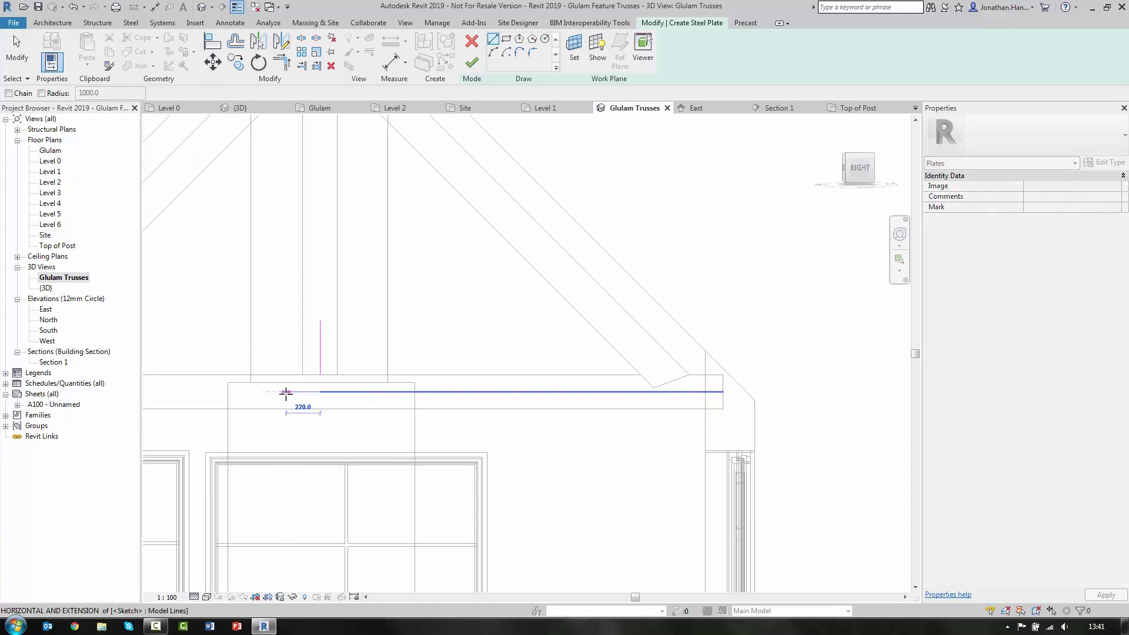
text(350)
key(Return)
key(Escape)
key(Escape)
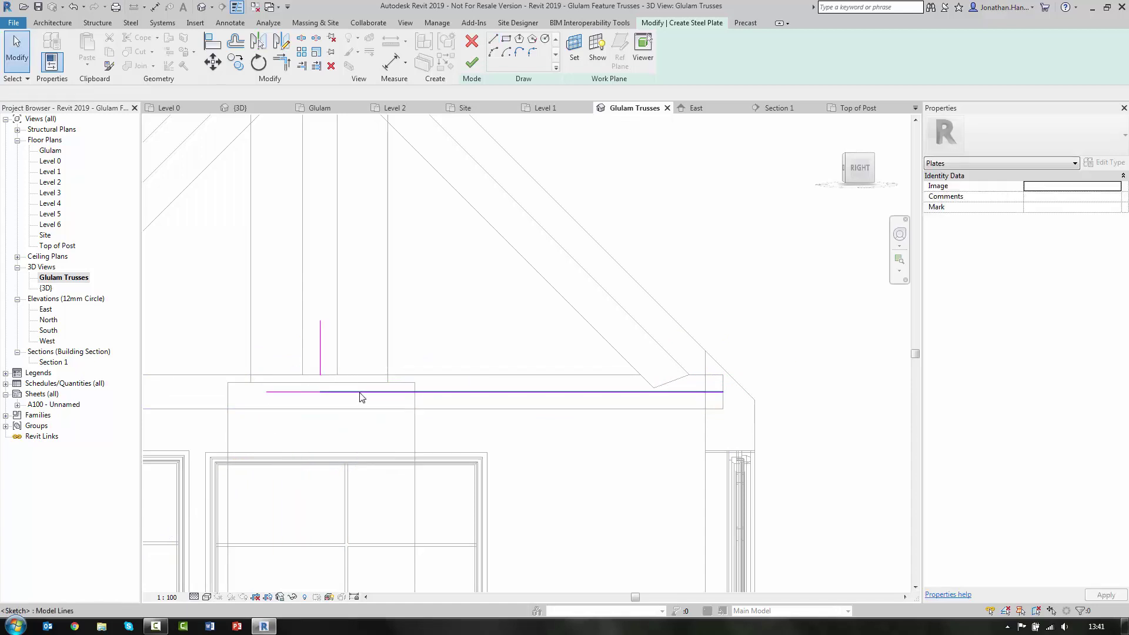
- Delete the long guide line and stretch the remaining horizontal line to 700 mm across the king post
click(362, 392)
key(Delete)
scroll(377, 400, up, 4)
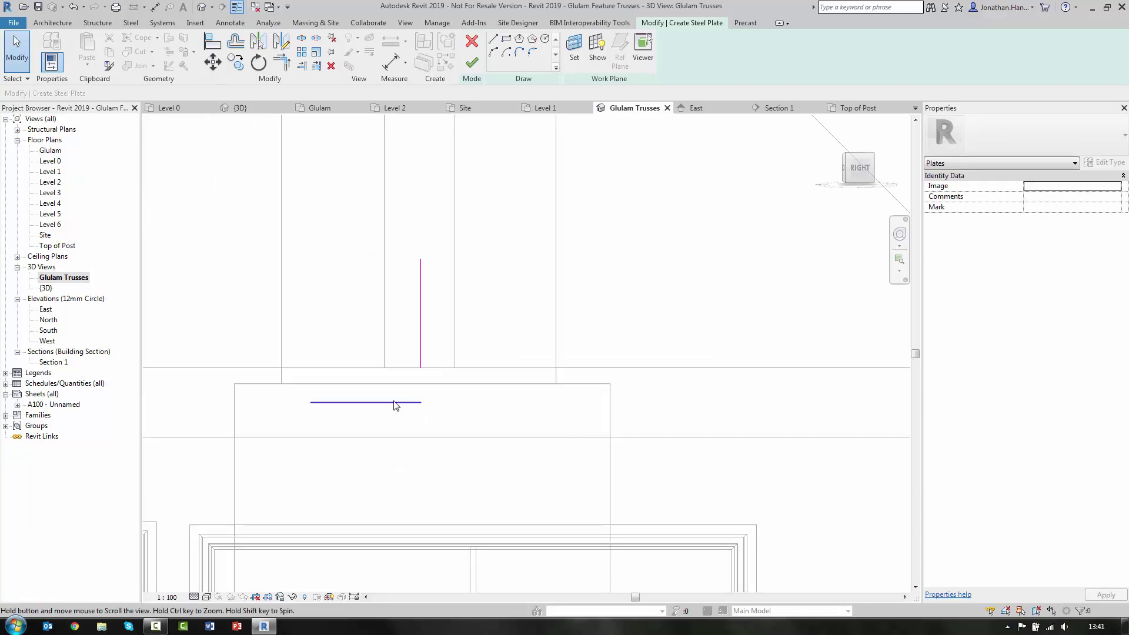
mouse_move(414, 404)
mouse_down()
mouse_move(528, 404)
mouse_move(521, 390)
mouse_up()
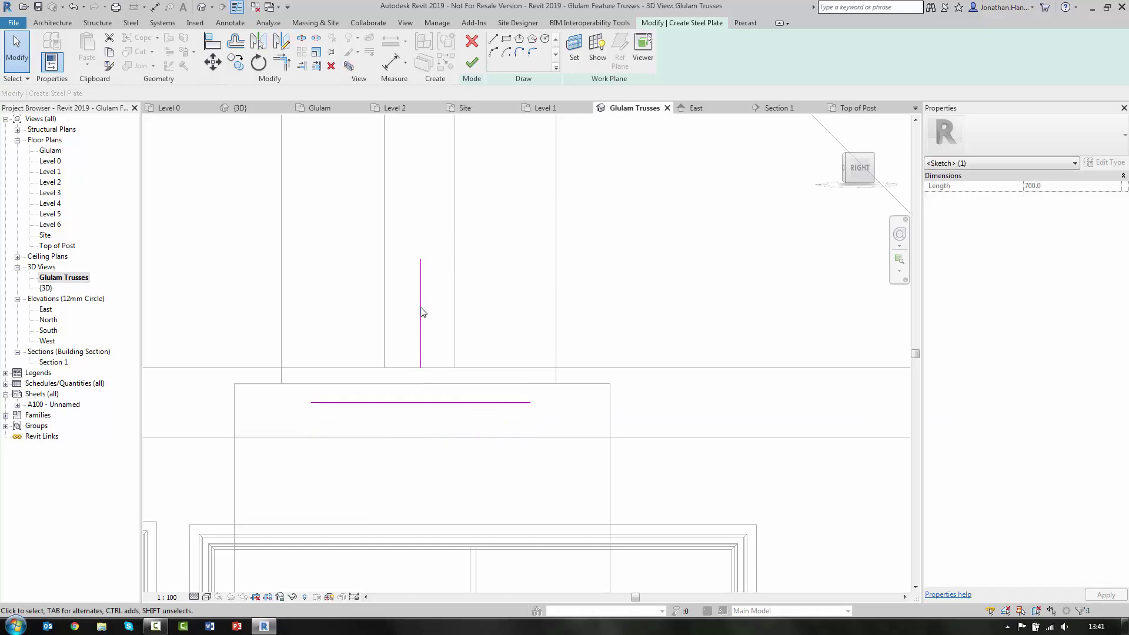
- Offset copies of the vertical and horizontal centre lines by 50 mm to both sides
click(235, 38)
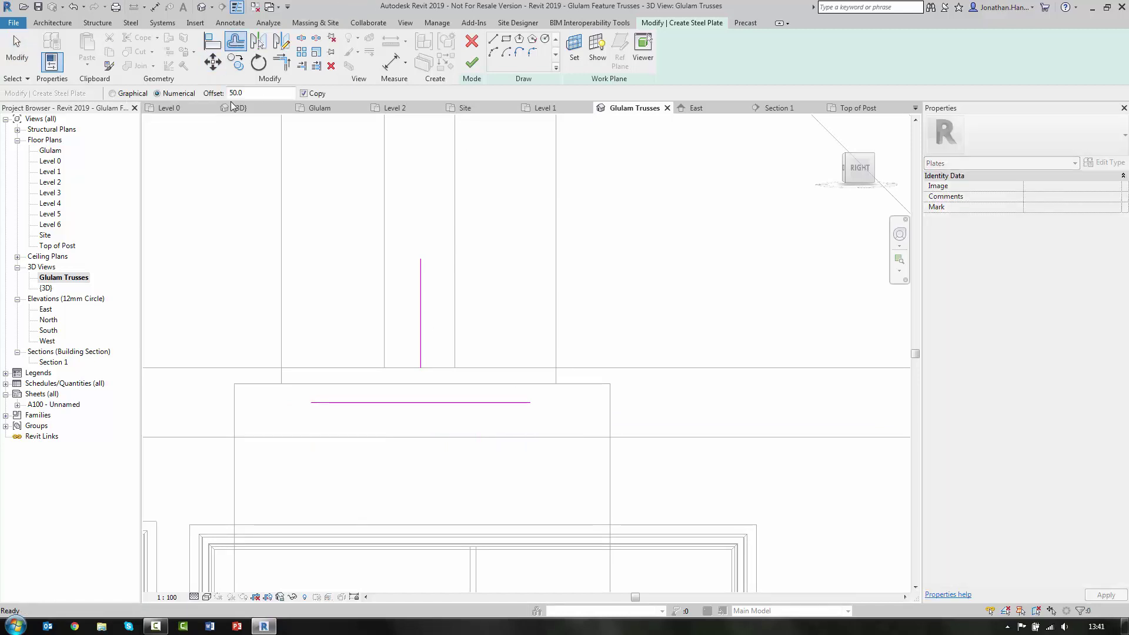
click(424, 286)
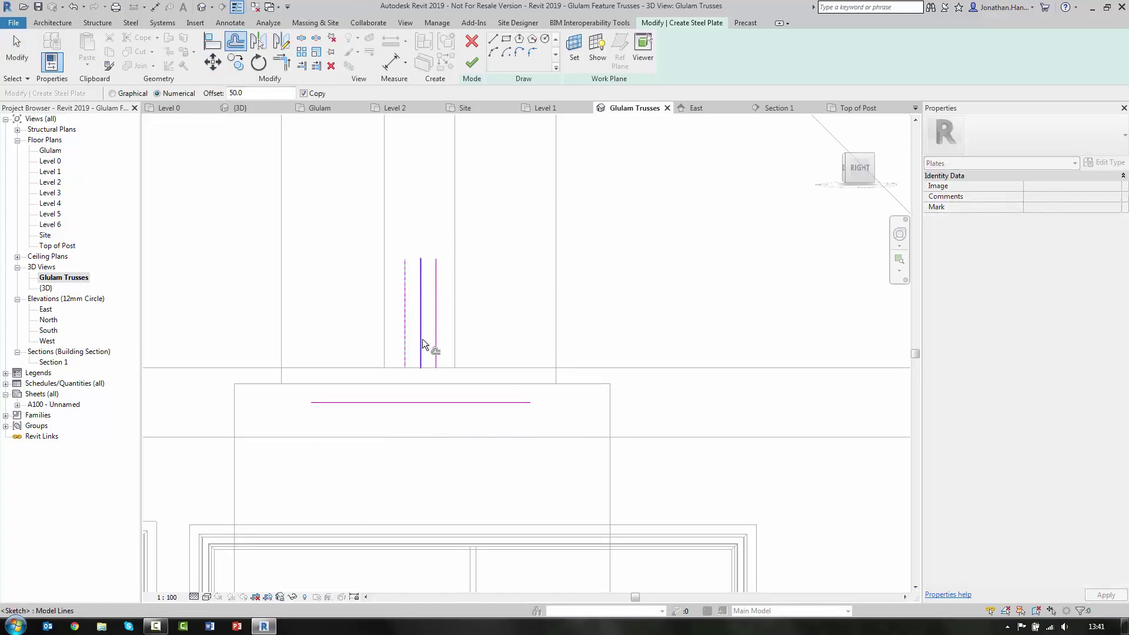
click(414, 405)
click(413, 402)
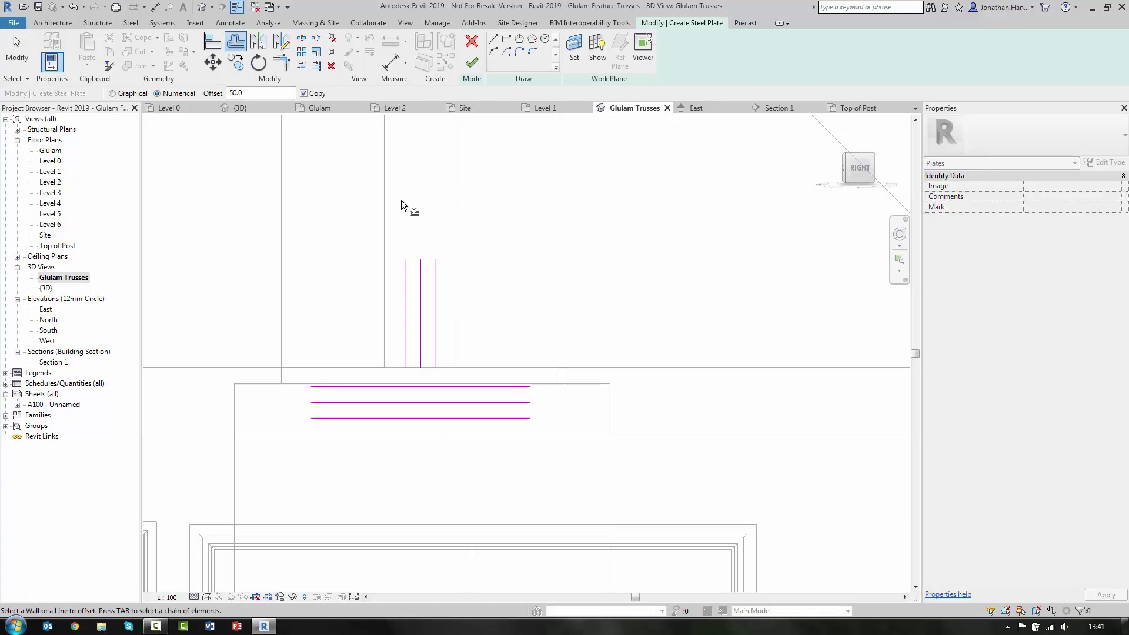
- Delete the original horizontal and vertical centre lines, leaving only the offset pairs
key(Escape)
click(487, 402)
key(Delete)
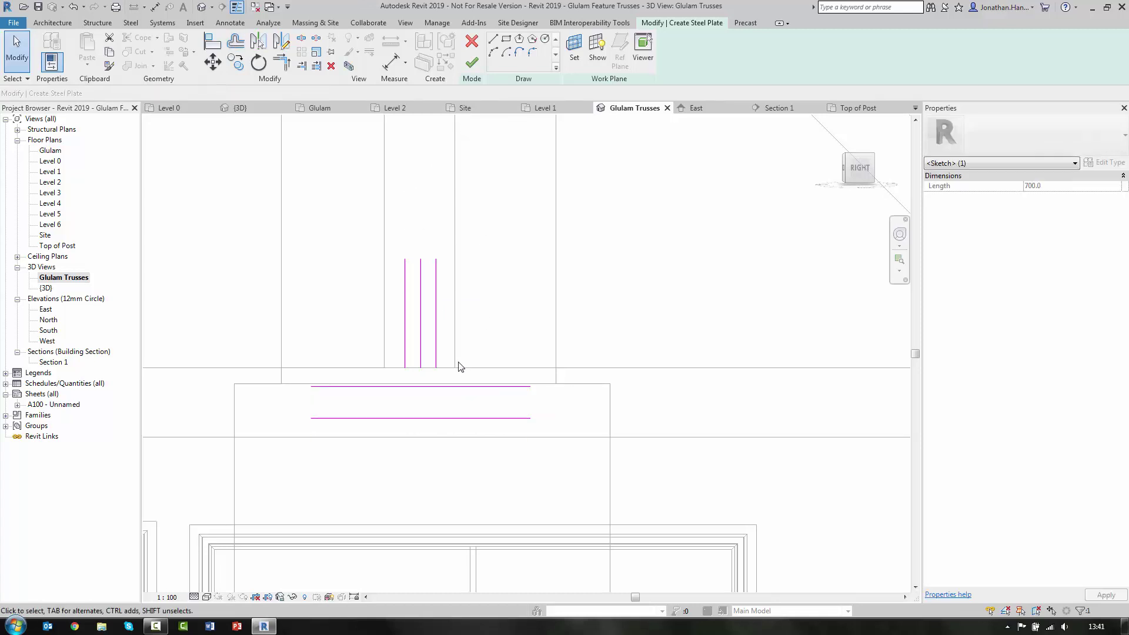
click(424, 328)
key(Delete)
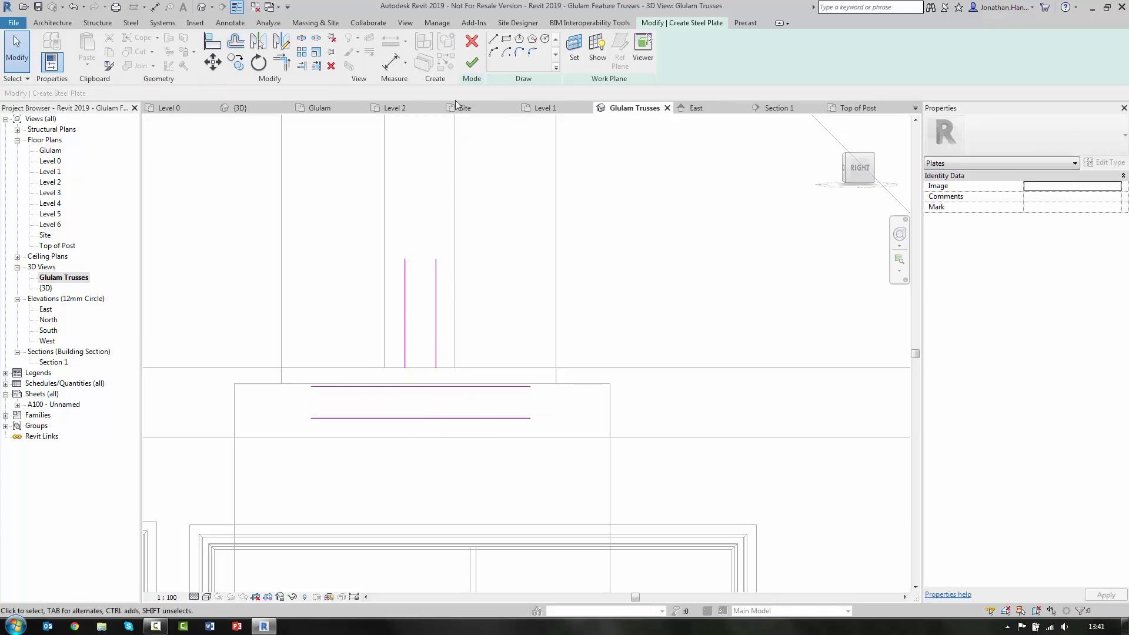
- Draw lines closing both ends of the horizontal bar and the upper end of the vertical stem
click(493, 40)
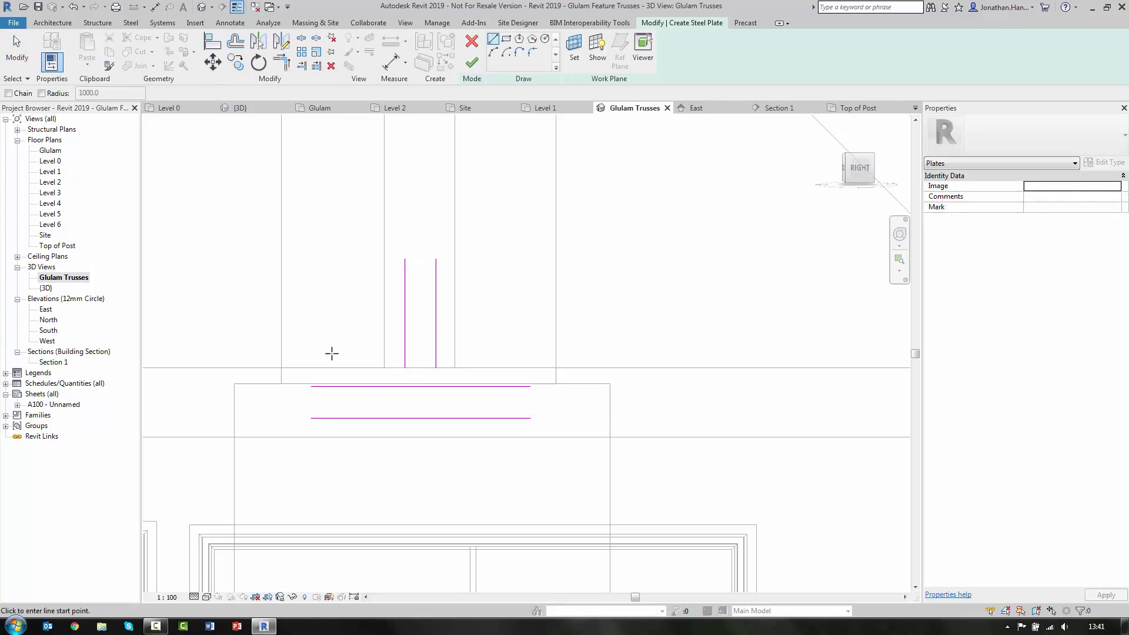
click(311, 419)
click(311, 387)
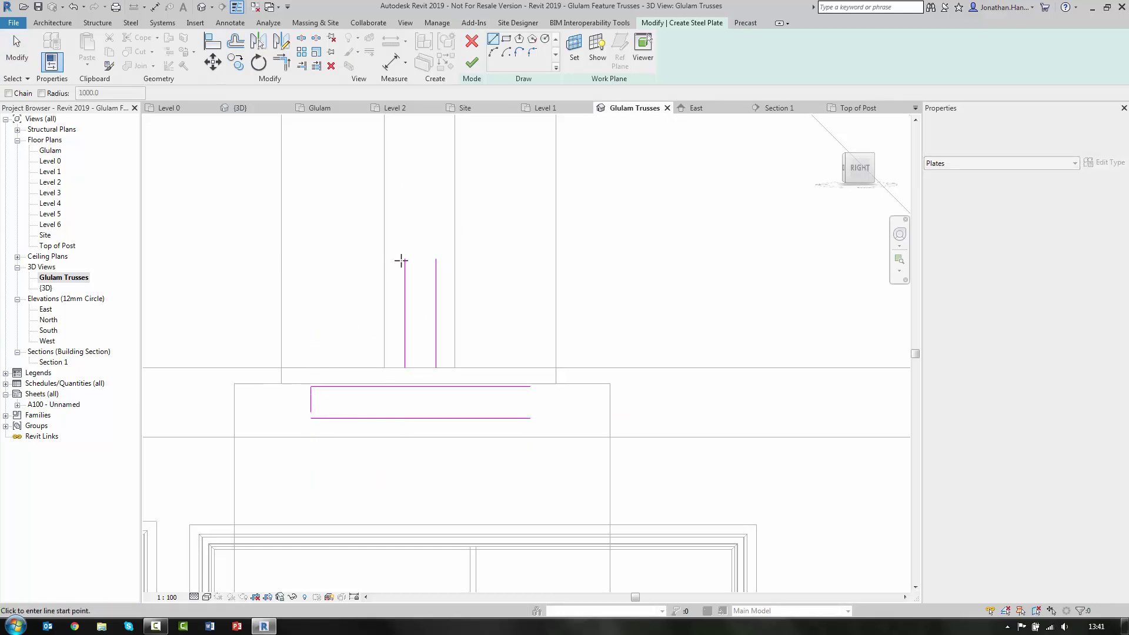
click(405, 259)
click(436, 258)
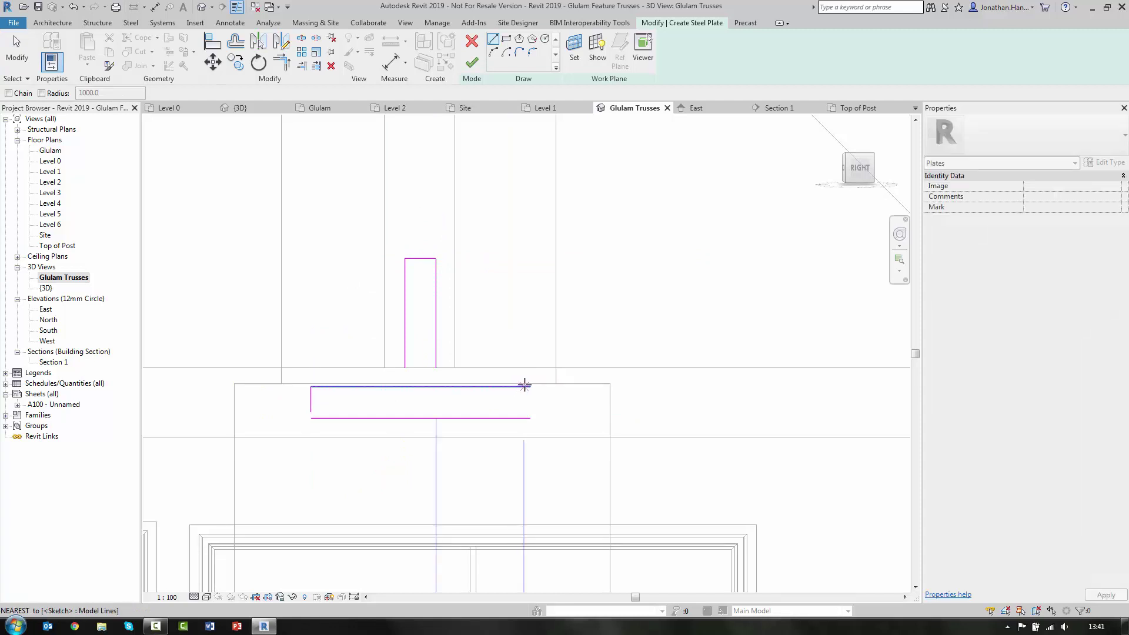
click(529, 387)
click(530, 418)
key(Escape)
key(Escape)
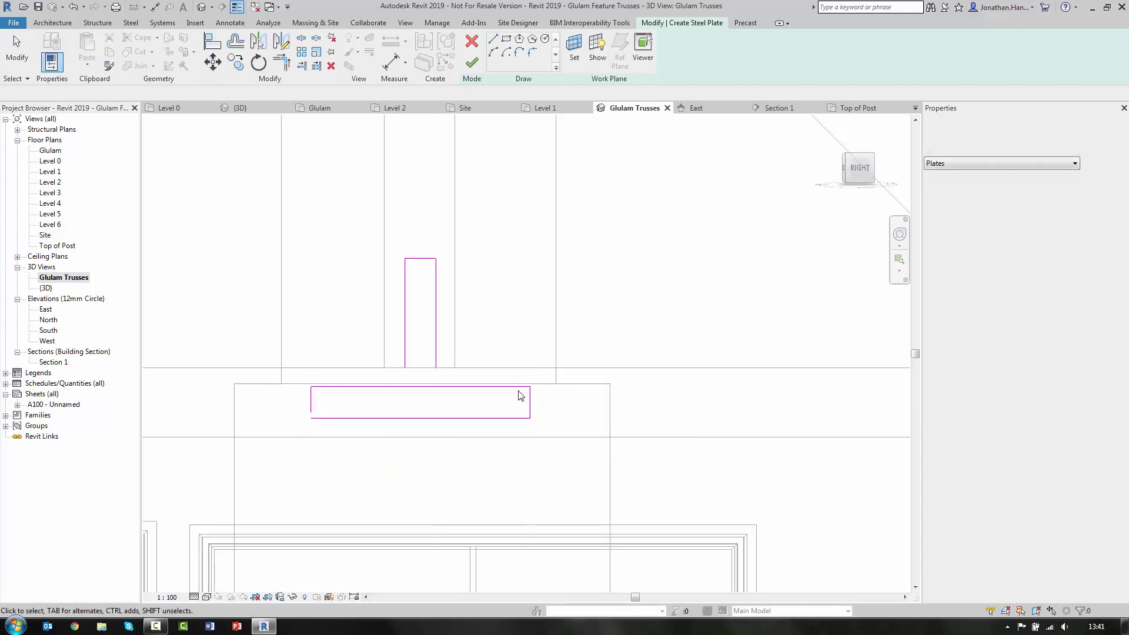
- Shorten the bar's upper line to 300 mm, ending below the stem's left side, and trim the two into a corner
click(523, 387)
drag(530, 387, 404, 387)
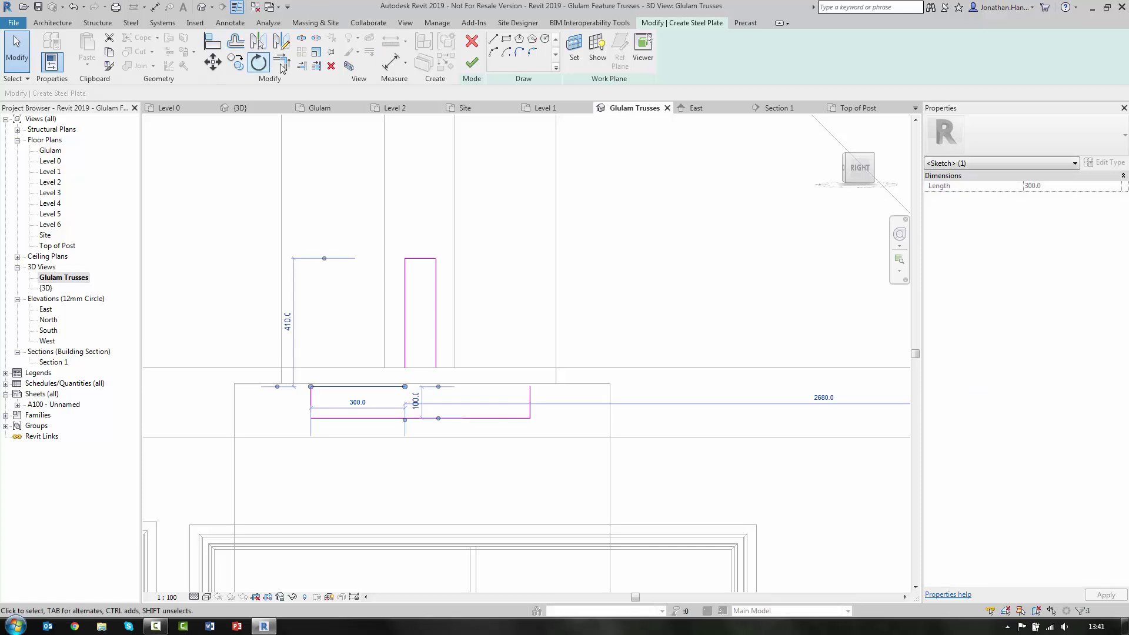
click(282, 62)
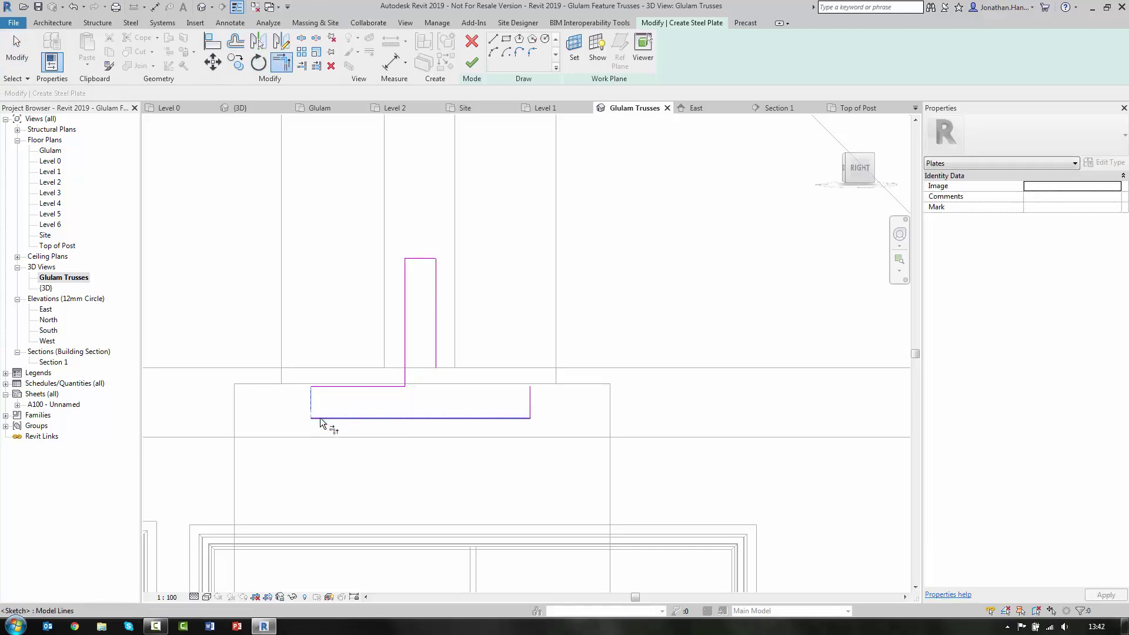
key(Escape)
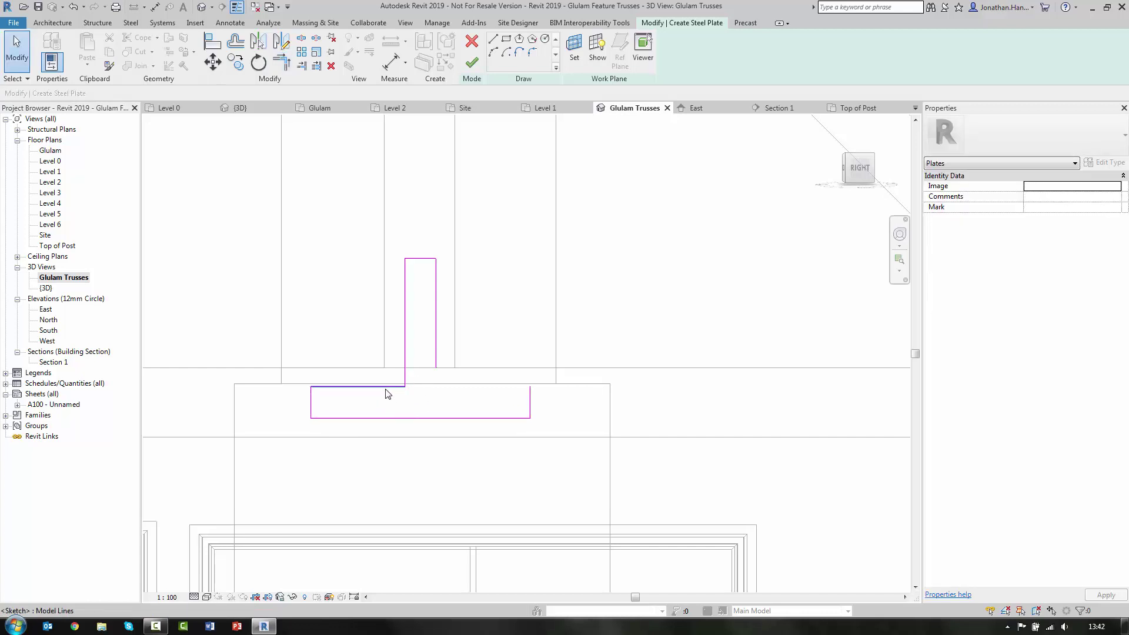
- Mirror a copy of the shortened 300 mm line about a vertical axis through the midpoint of the stem's upper edge
click(388, 388)
key(d)
key(m)
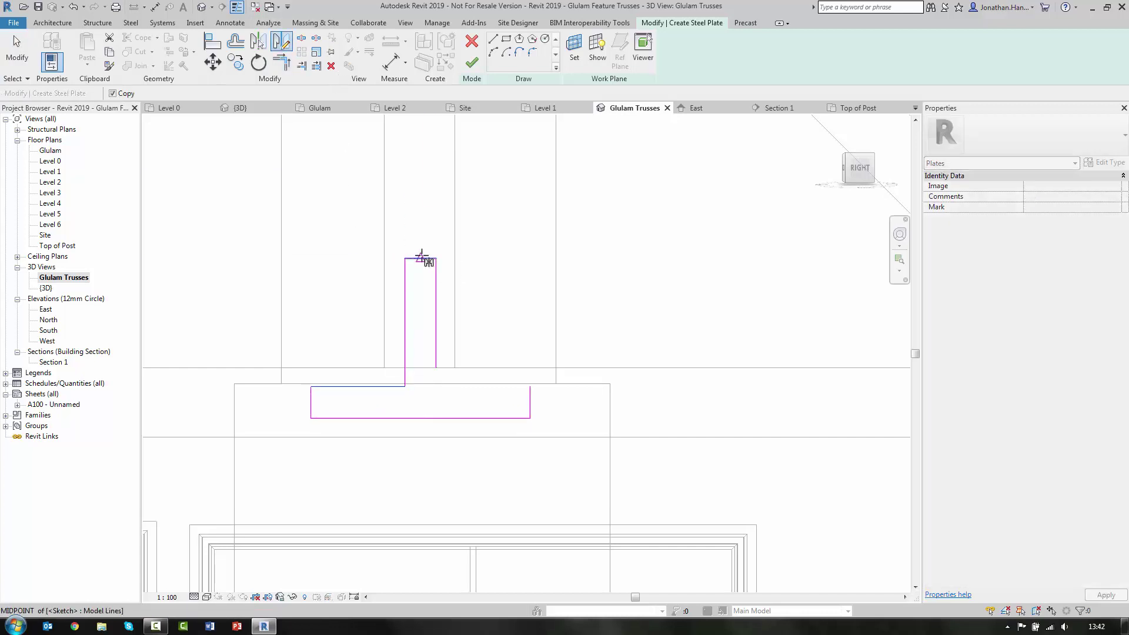
click(420, 258)
click(420, 212)
click(467, 411)
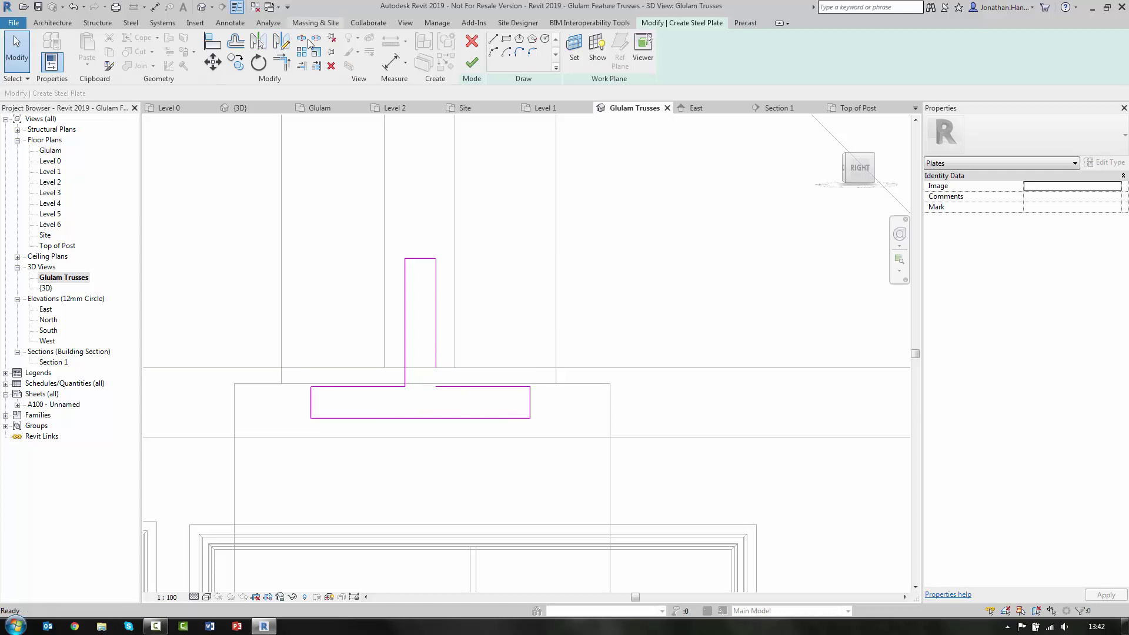
- Trim the stem's right side to the mirrored line to close the inverted-T outline, and finish the plate sketch
click(282, 63)
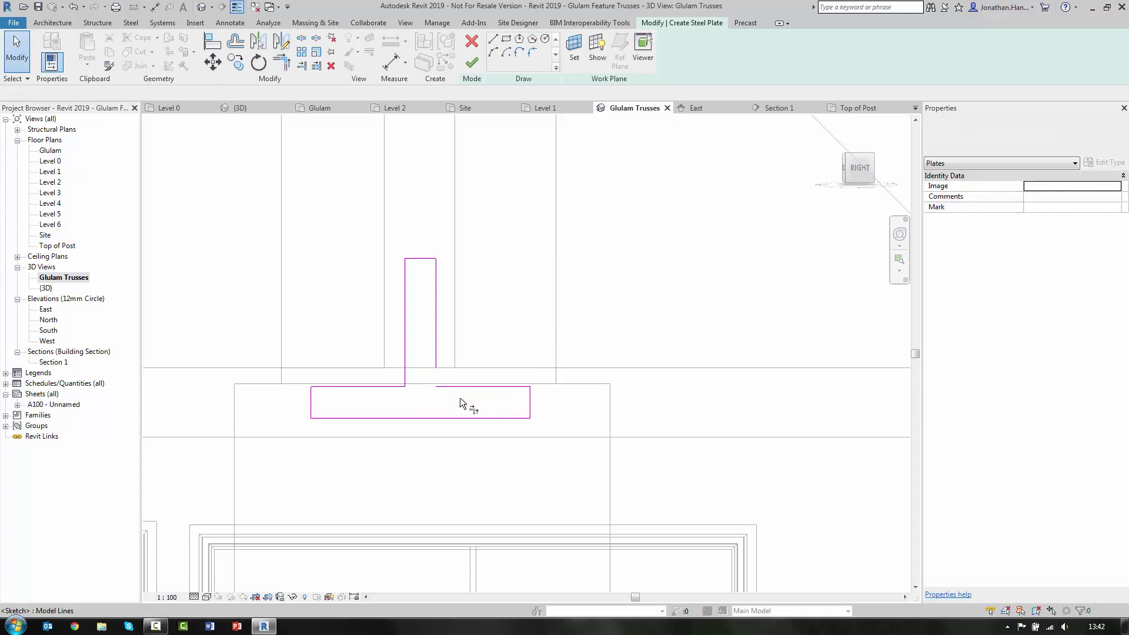
click(438, 349)
scroll(486, 366, down, 2)
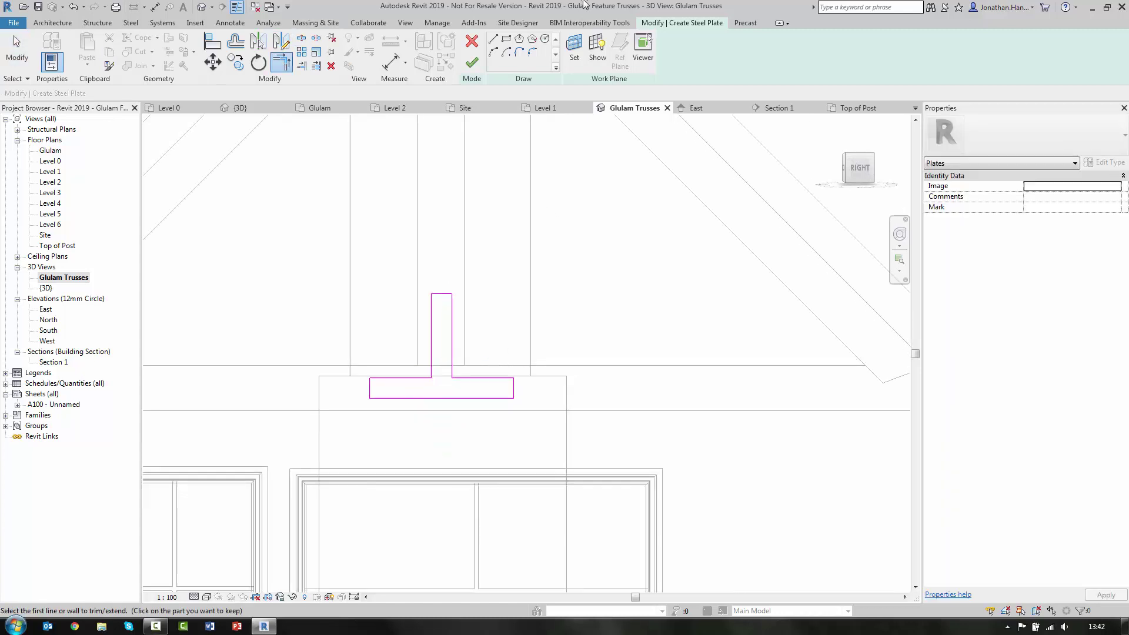
click(472, 63)
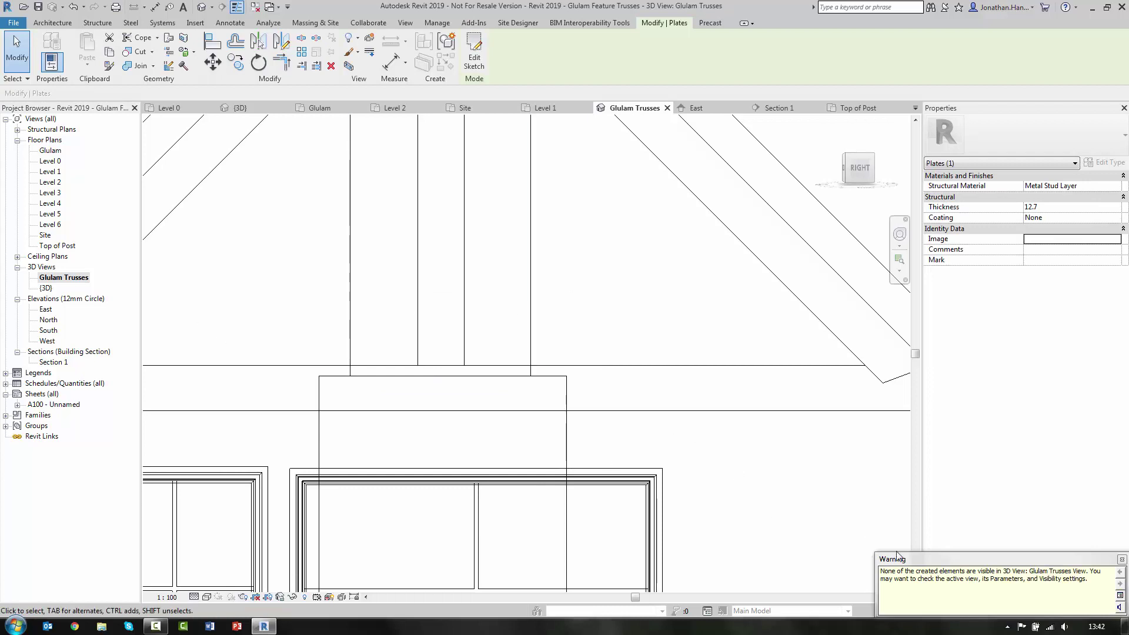
key(Escape)
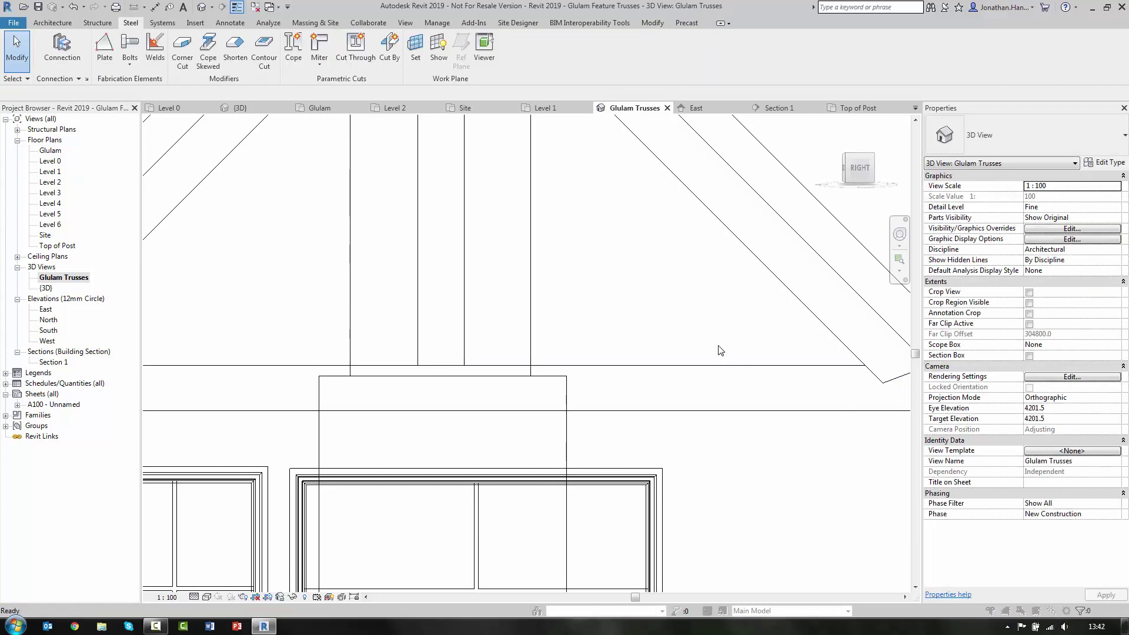
- Turn on the Plates subcategory of Structural Connections in the Glulam Trusses view's visibility overrides
key(v)
key(v)
drag(774, 214, 774, 365)
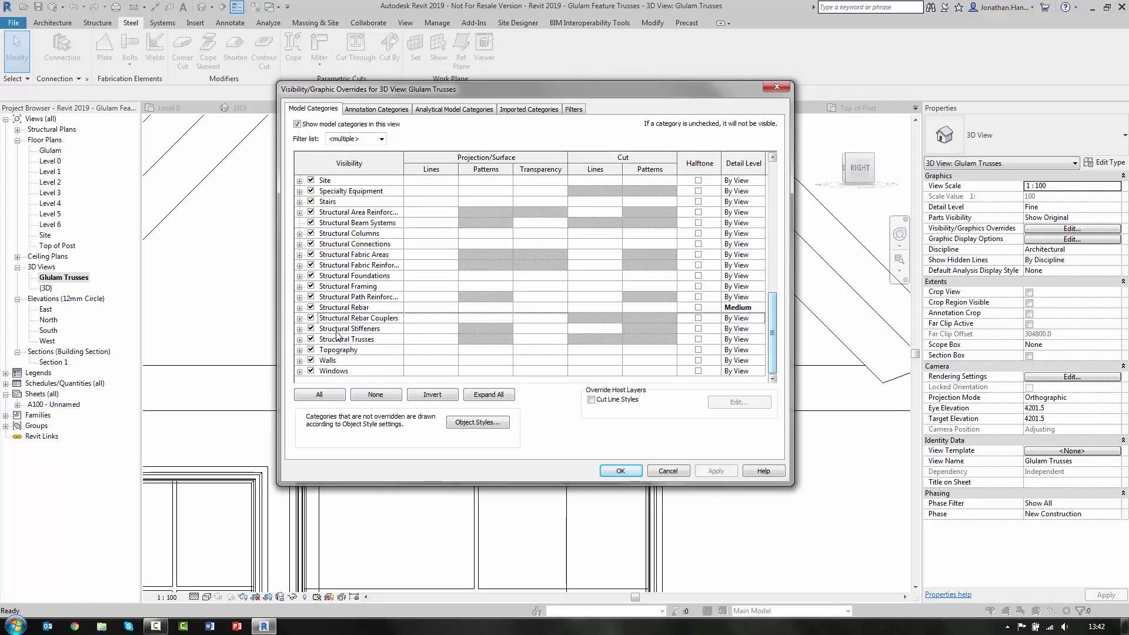
click(300, 245)
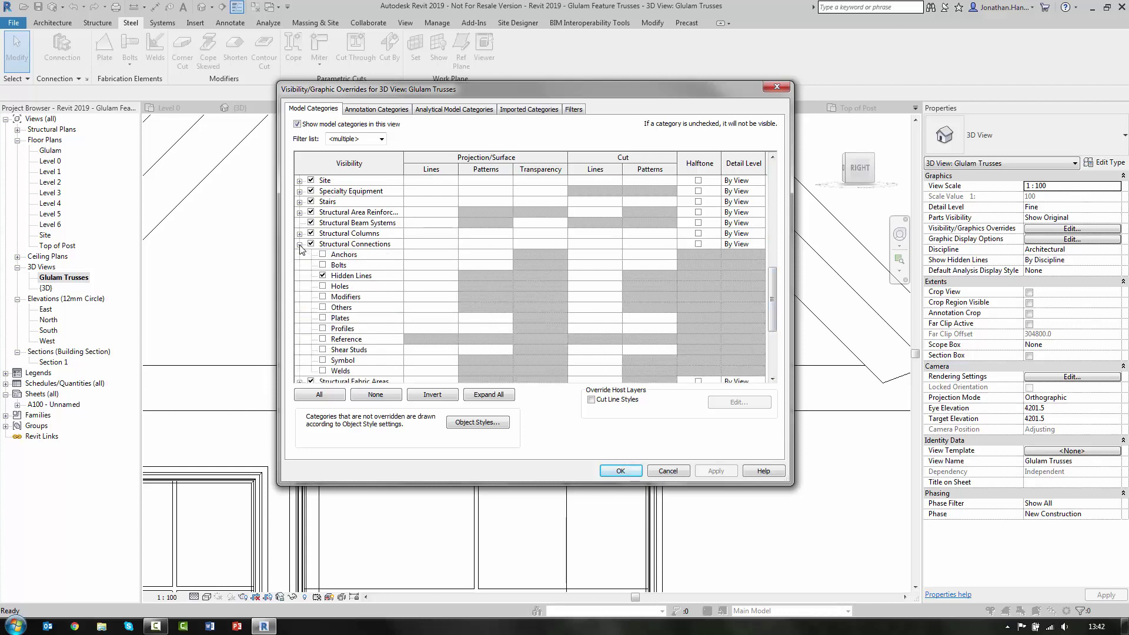
click(323, 318)
click(716, 471)
click(620, 471)
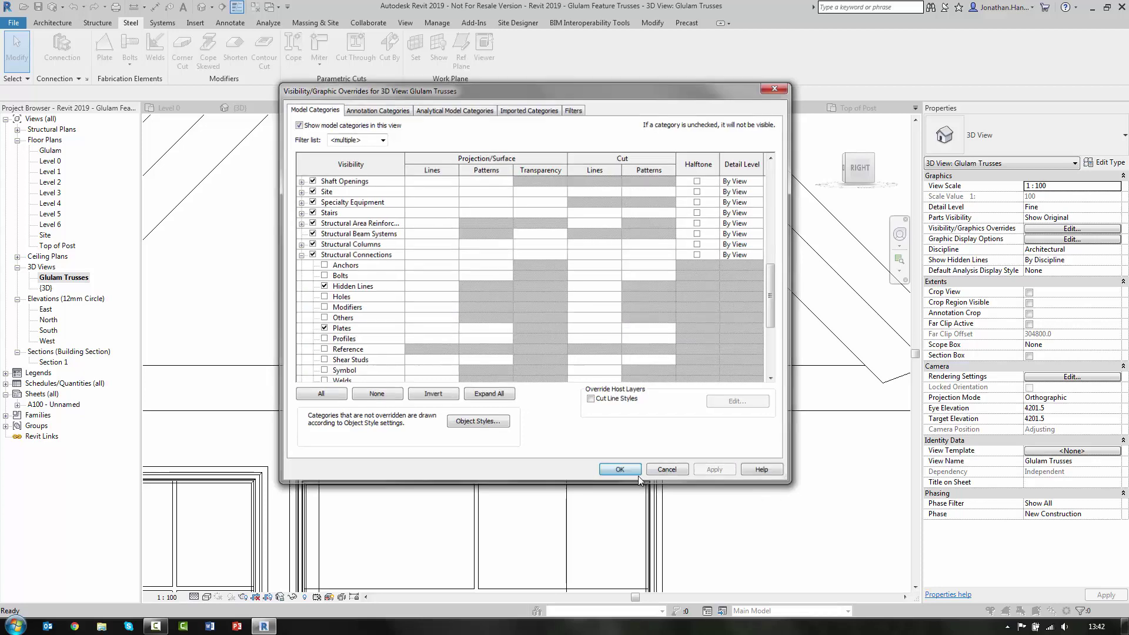
- Set the view's visual style to Shaded and inspect the new plate where the king post meets the tie beam
double_click(52, 279)
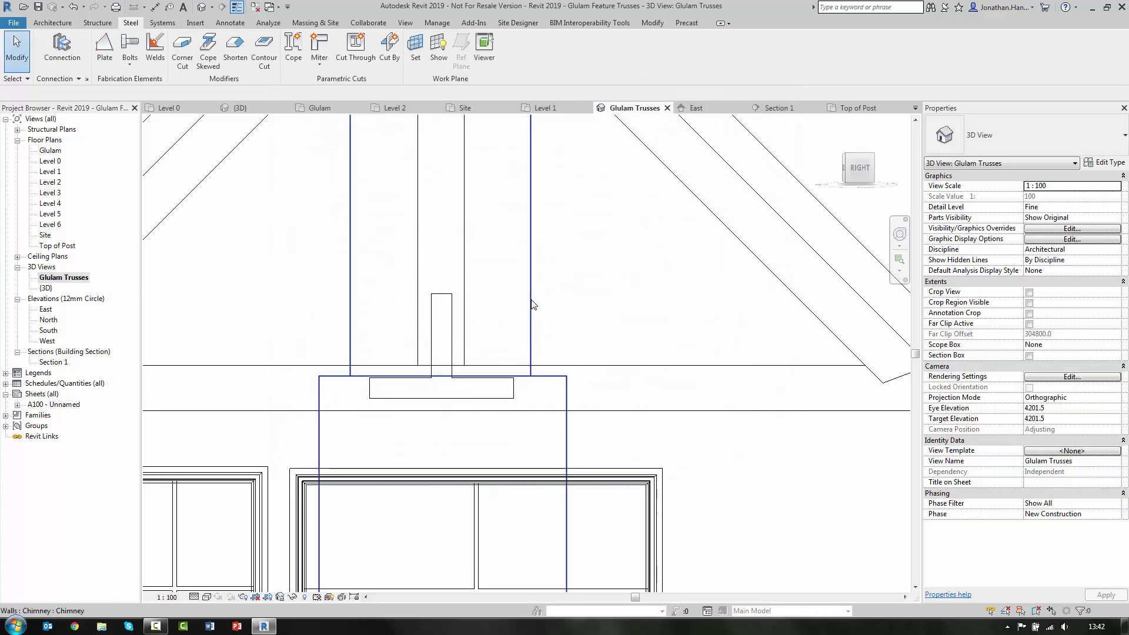
click(206, 597)
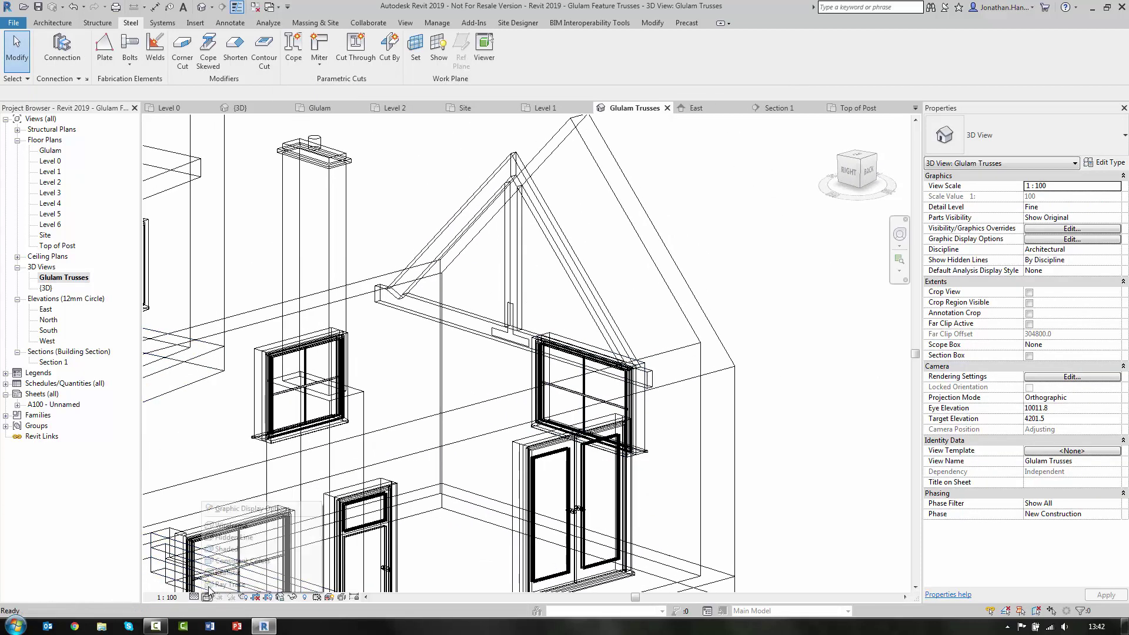
click(225, 550)
scroll(497, 333, up, 5)
scroll(430, 375, up, 3)
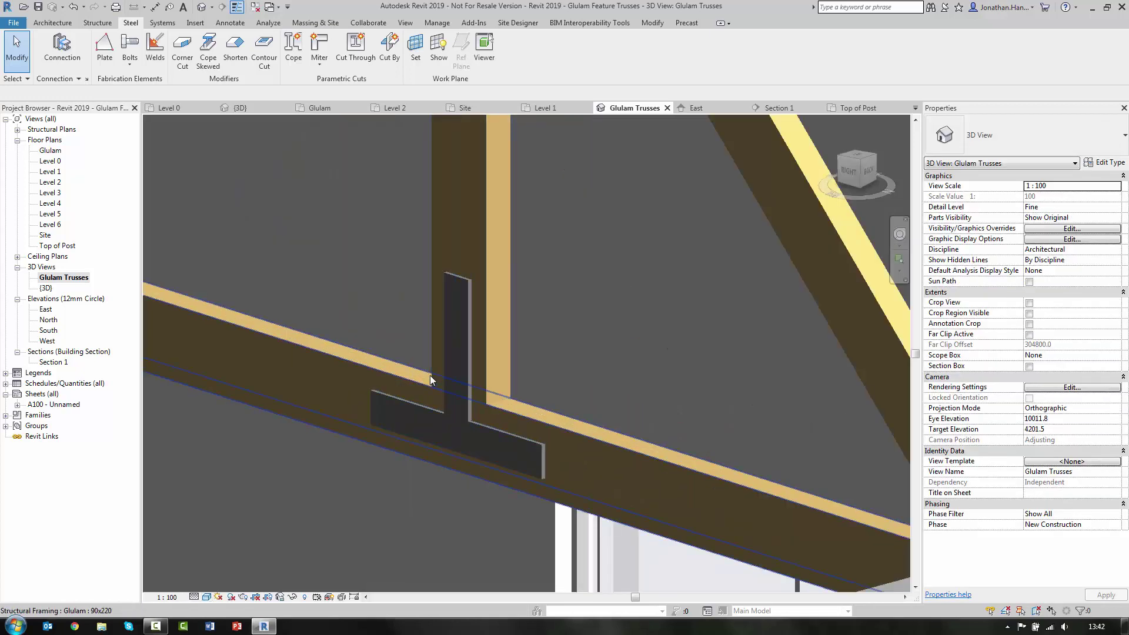
- Orient the 3D view to the tie beam's work plane, Glulam : 90x220, and set the visual style to Wireframe
scroll(528, 475, up, 2)
scroll(535, 441, down, 1)
scroll(542, 410, down, 3)
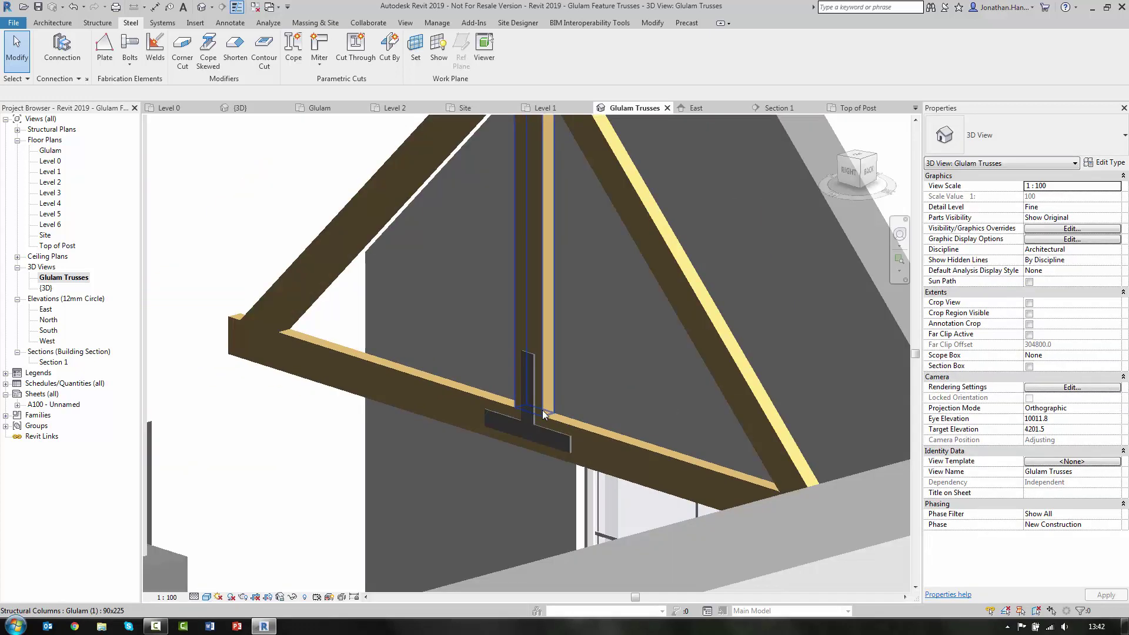
scroll(300, 425, down, 4)
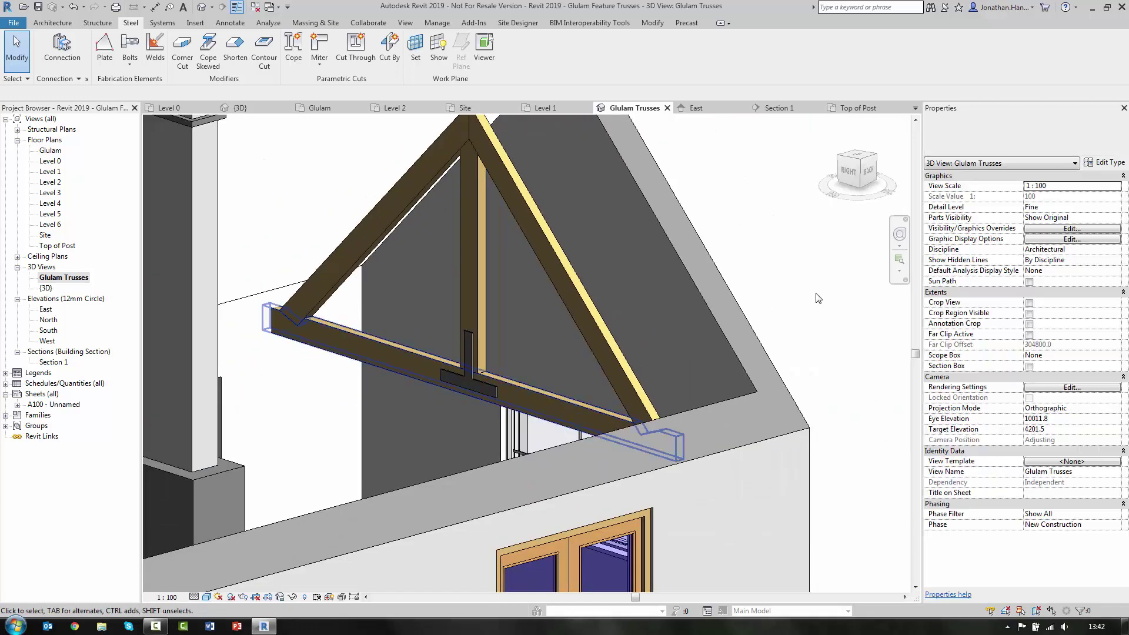
right_click(864, 159)
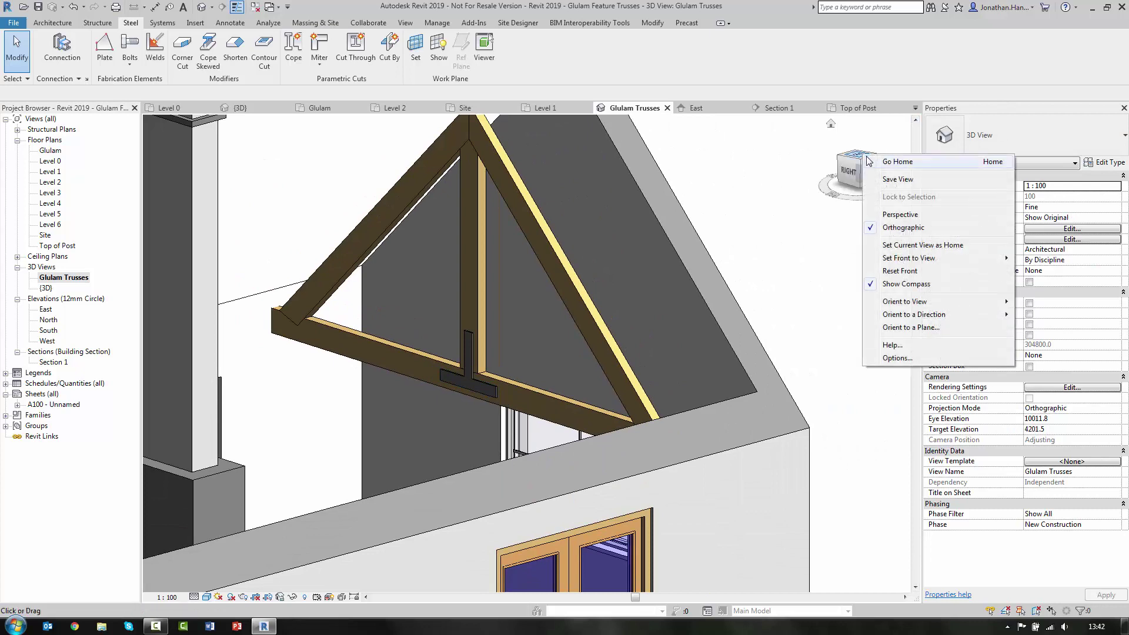
click(917, 328)
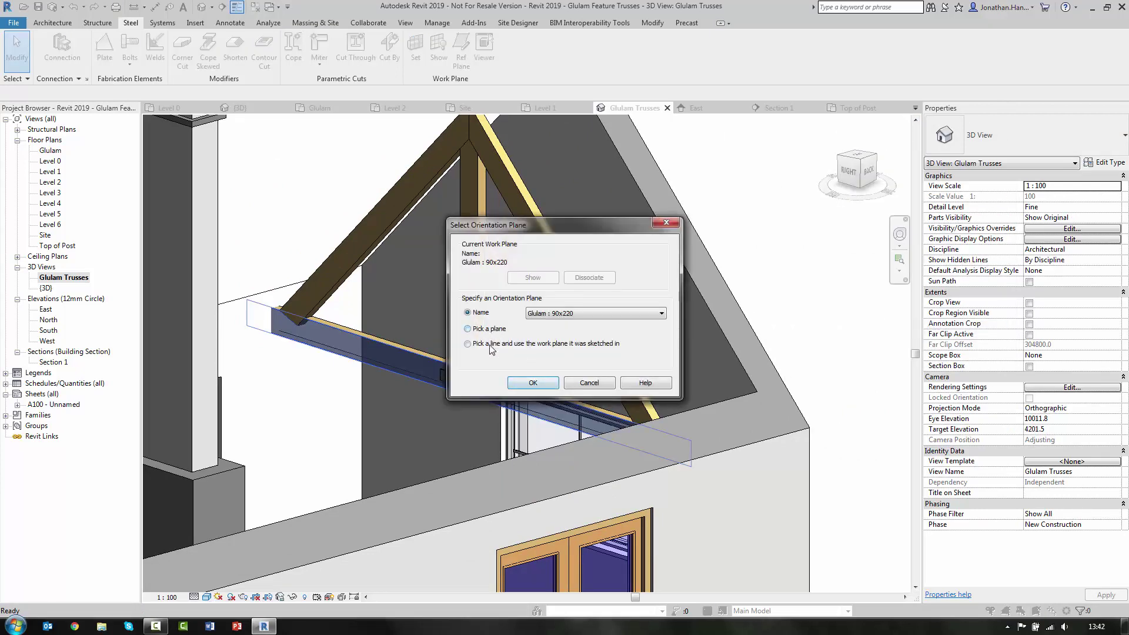
click(535, 385)
click(618, 264)
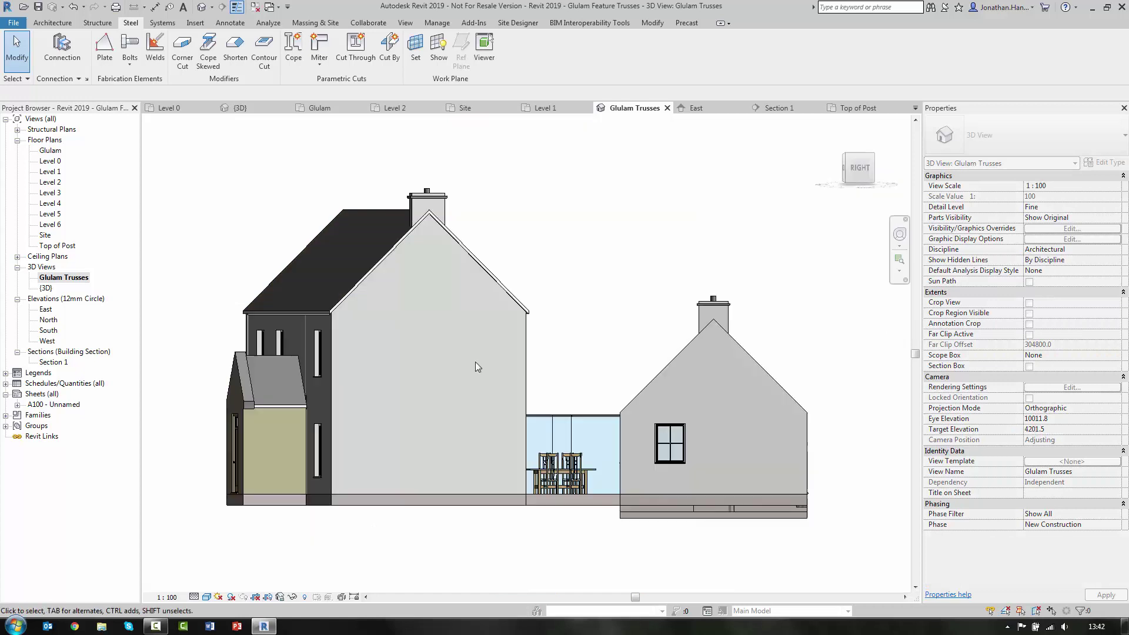
click(207, 599)
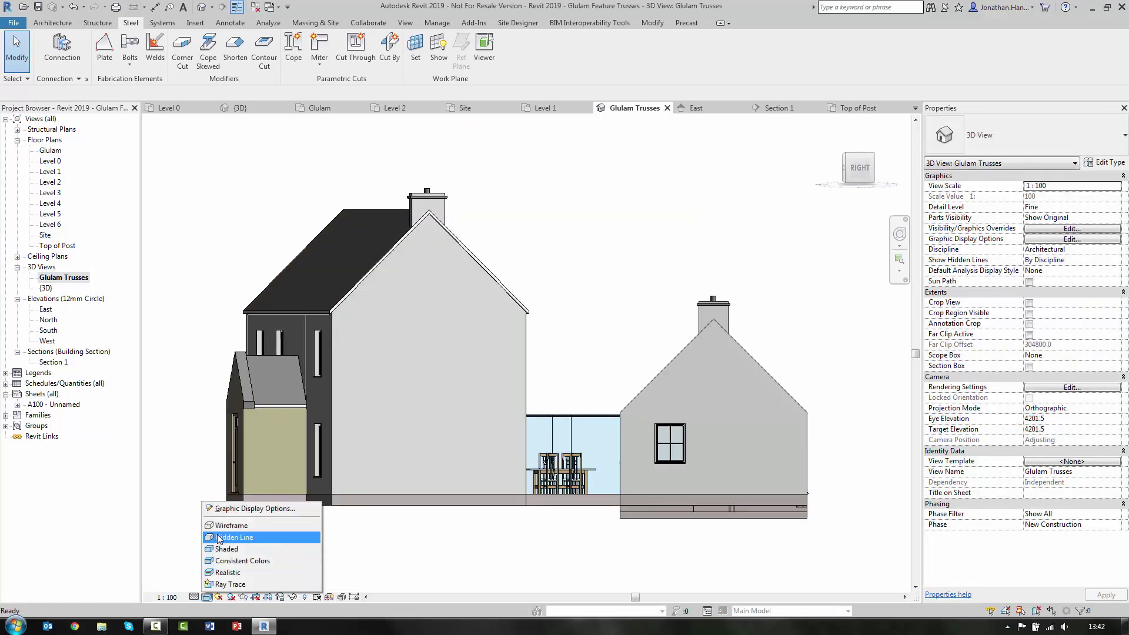
click(239, 523)
- Start a new steel plate and draw a 350 mm line parallel to the left rafter from the middle of its foot cut
scroll(632, 365, up, 5)
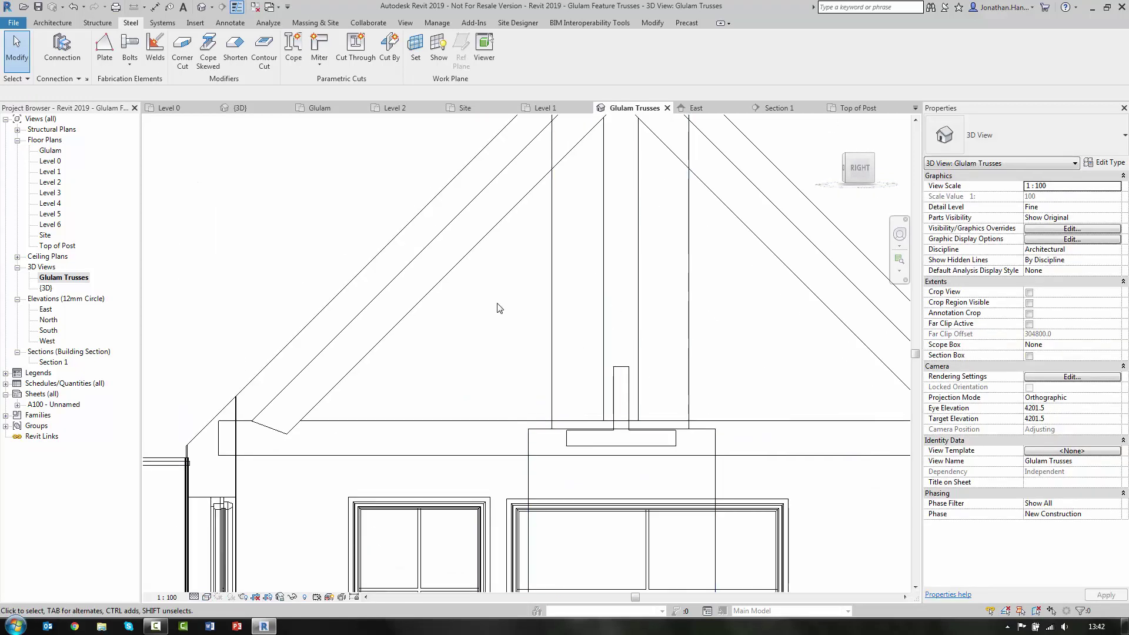
middle_drag(497, 308, 425, 307)
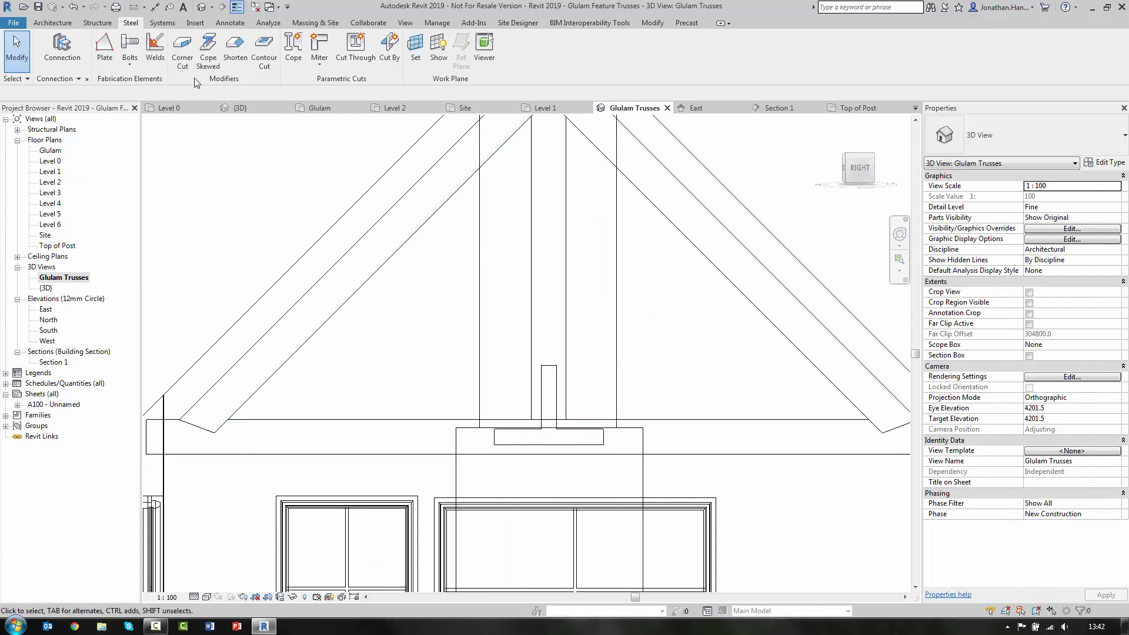
click(106, 56)
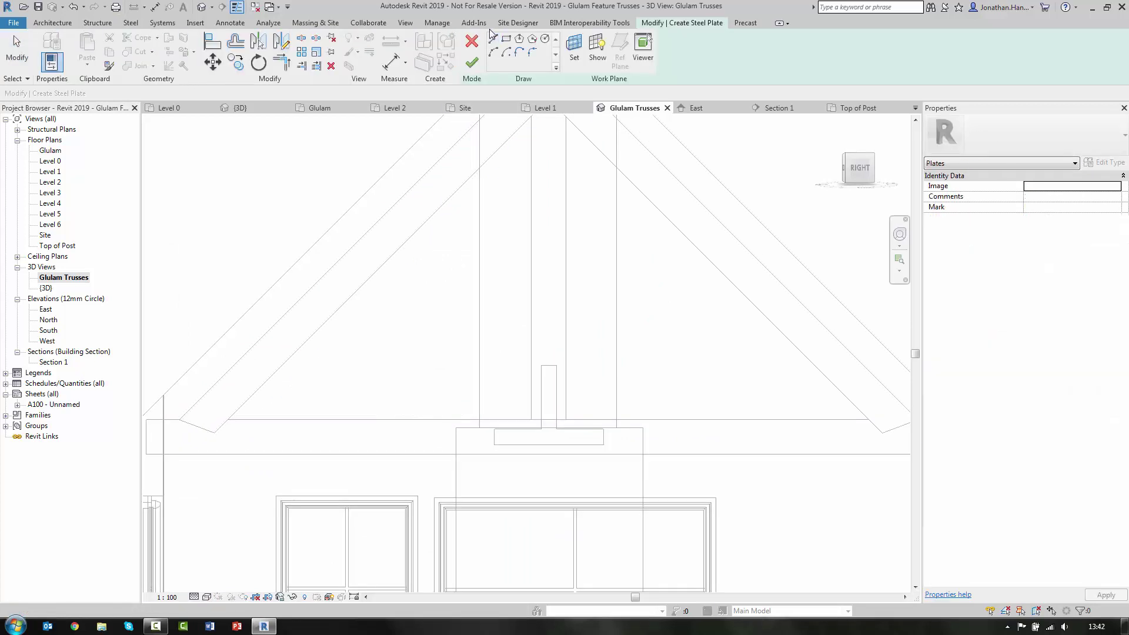
click(493, 41)
scroll(451, 300, up, 5)
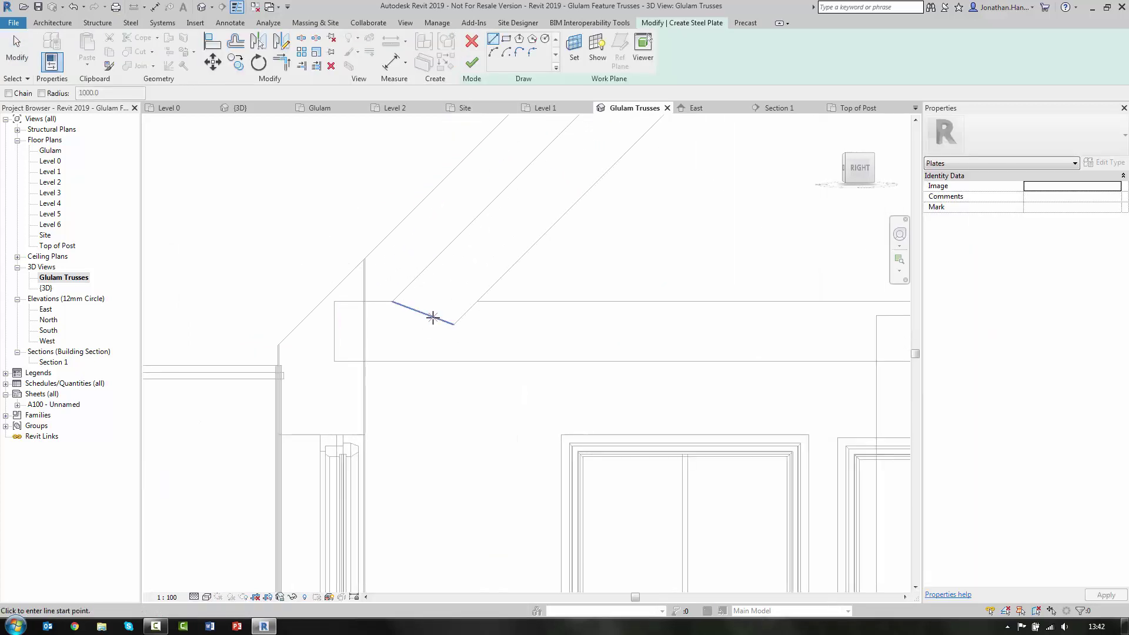
click(429, 315)
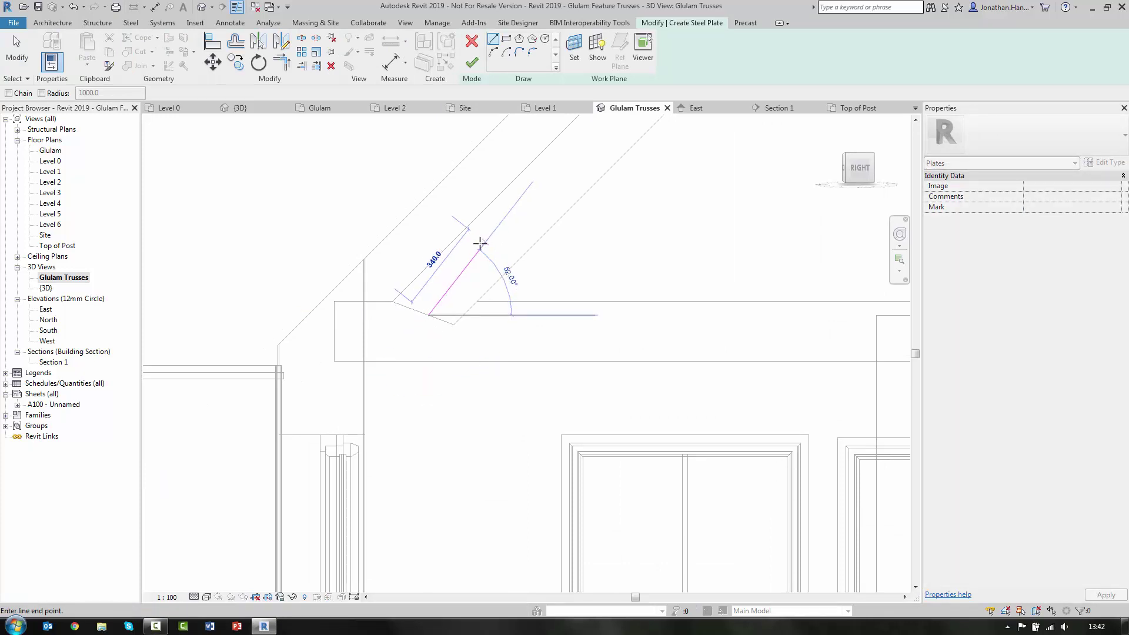
key(Escape)
click(424, 313)
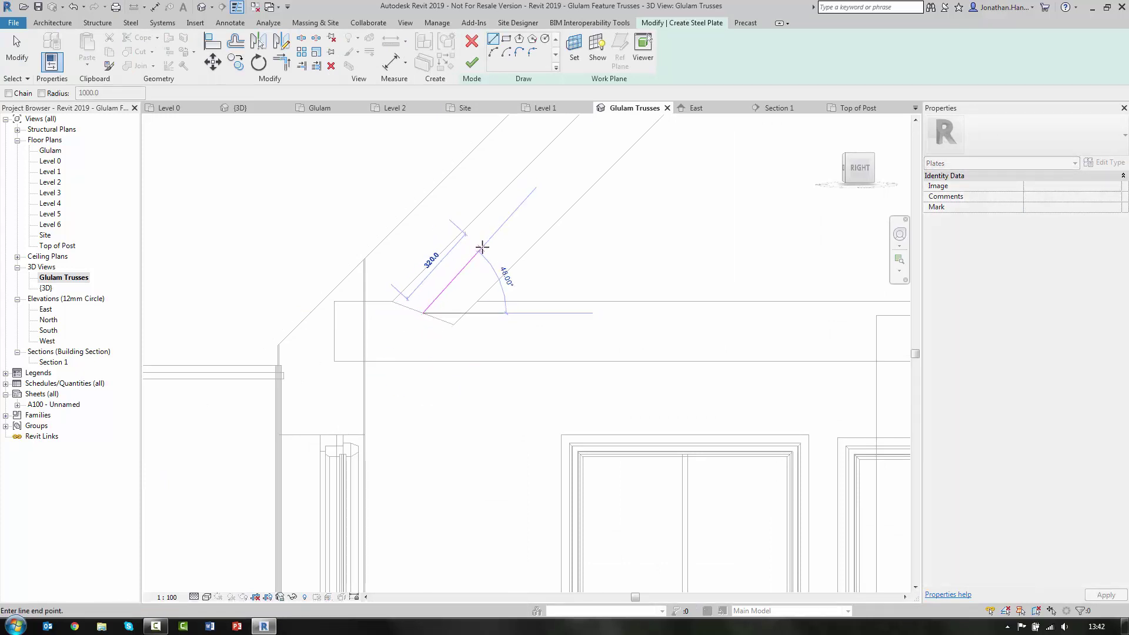
key(Return)
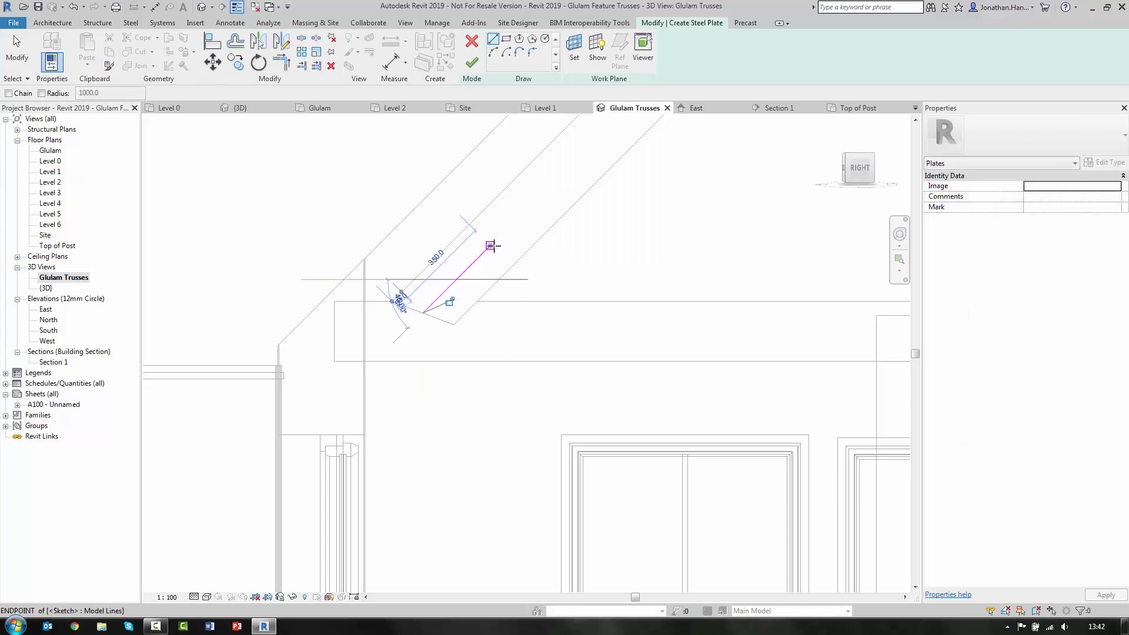
key(Escape)
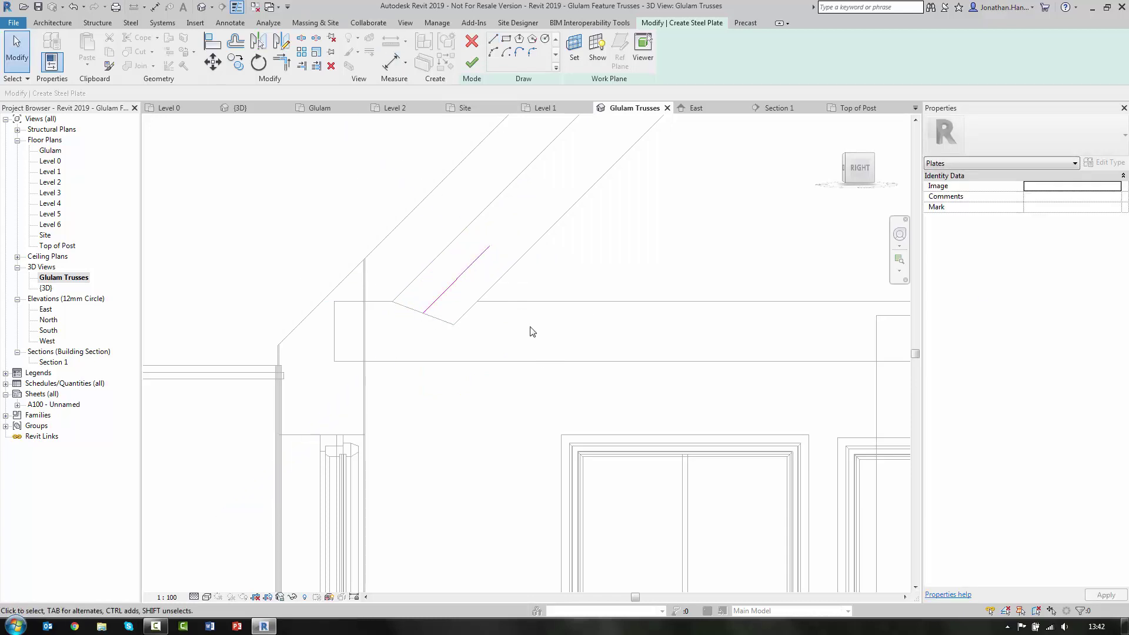
- Draw a 500 mm horizontal line along the tie beam's mid-height, using a helper line from the beam's end midpoint, and delete the helper
key(l)
key(i)
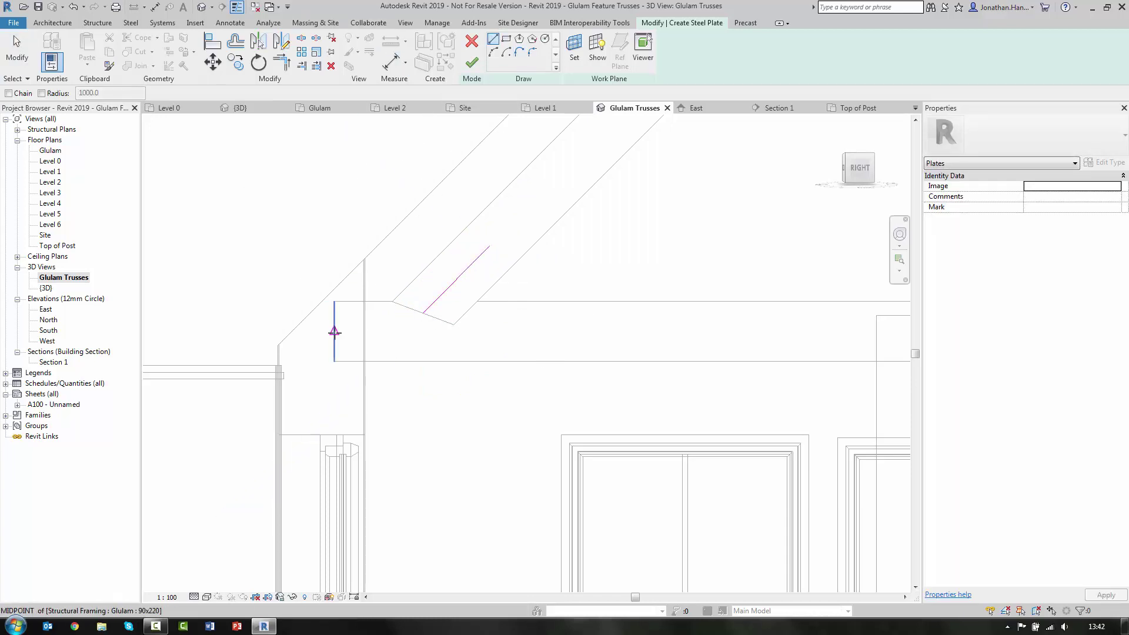
click(334, 331)
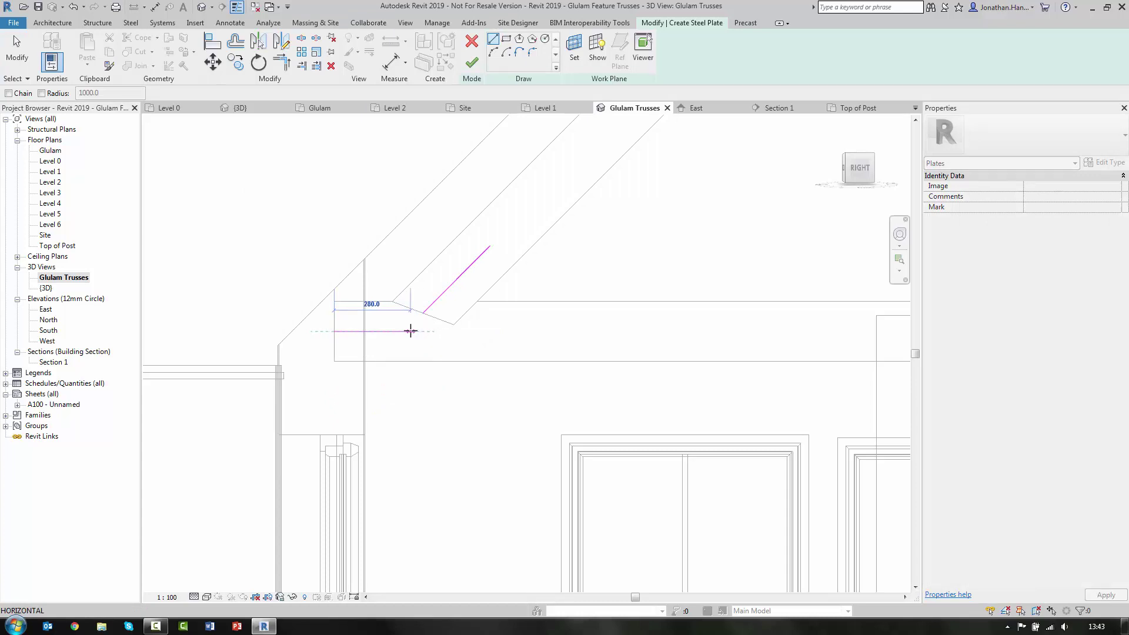
click(409, 331)
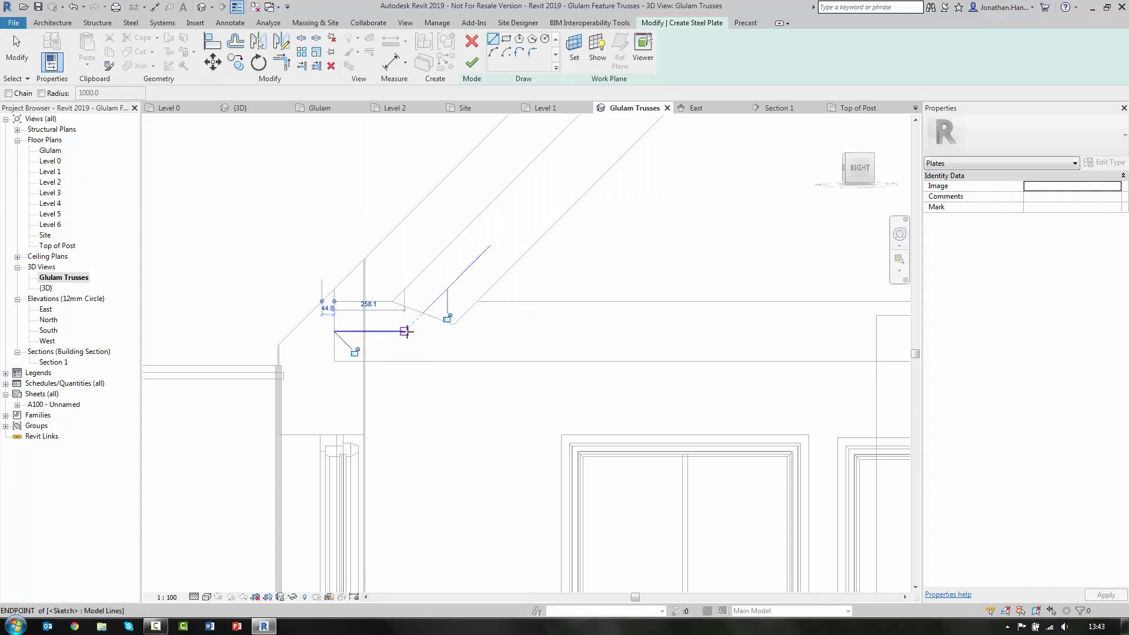
text(5)
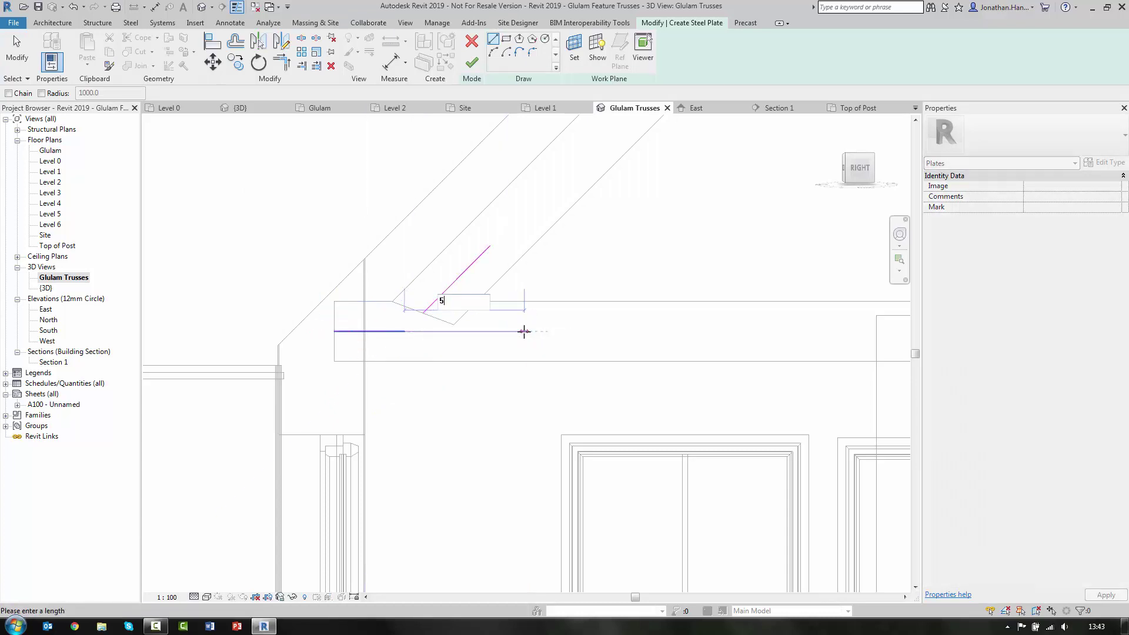
key(Return)
key(Escape)
key(Escape)
click(374, 332)
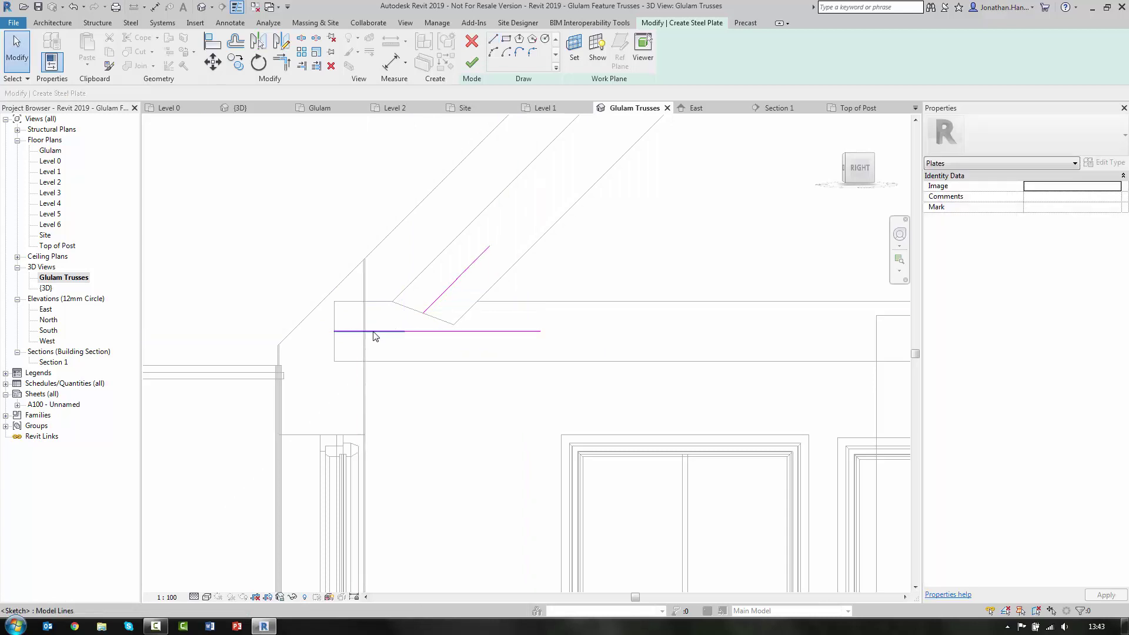
key(Delete)
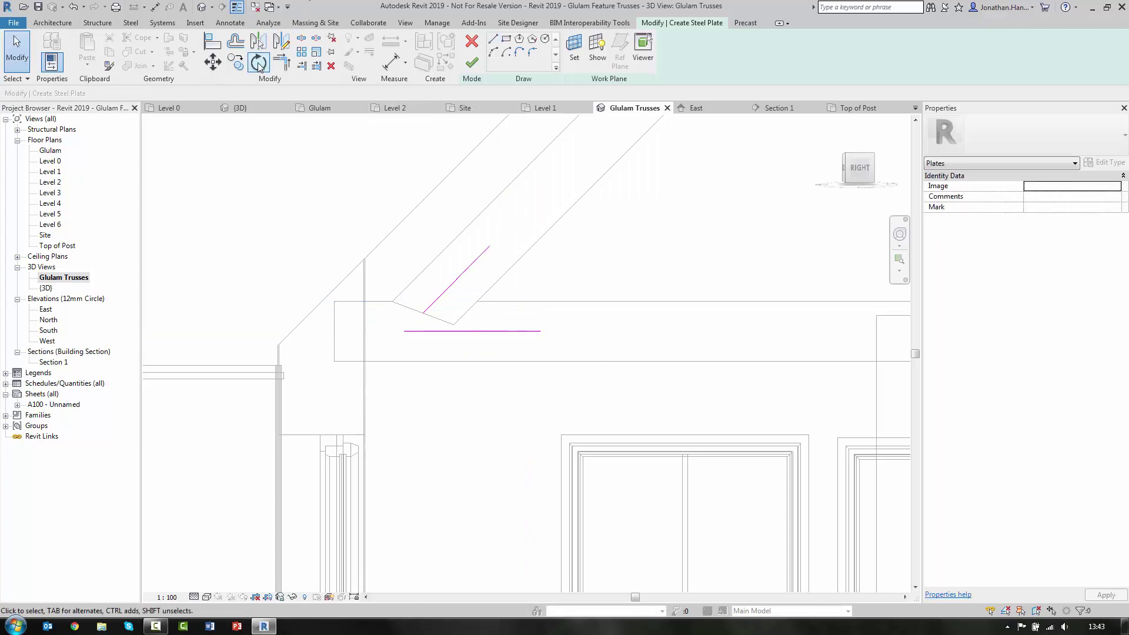
- Offset copies of both centrelines 50 mm to each side, and close both ends of the beam strip and the rafter strip's upper end
click(236, 43)
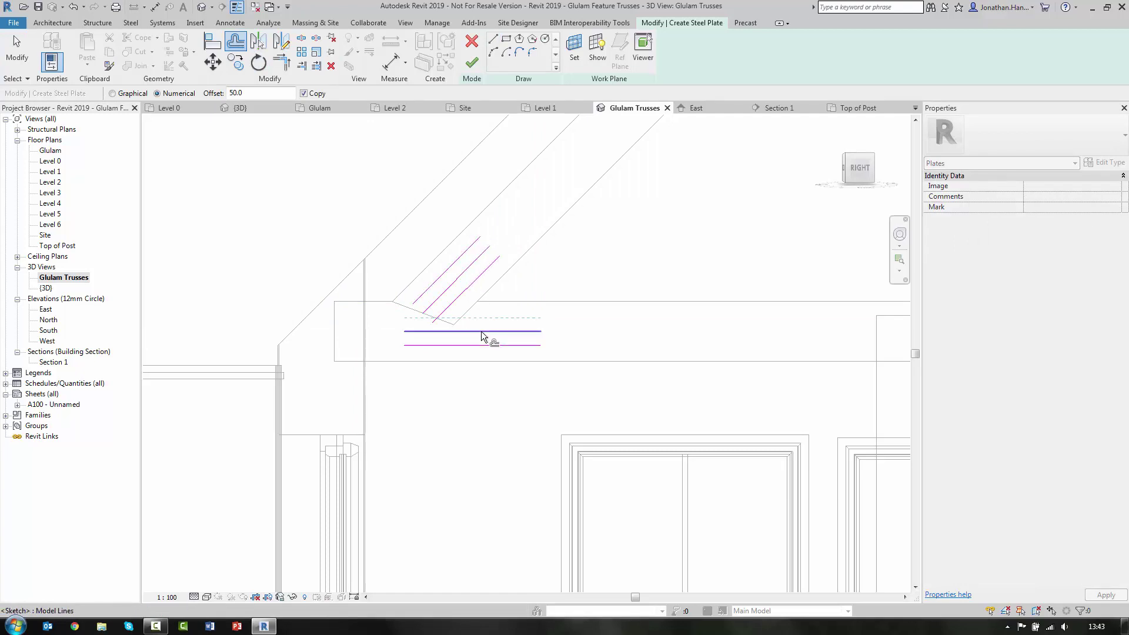
key(Escape)
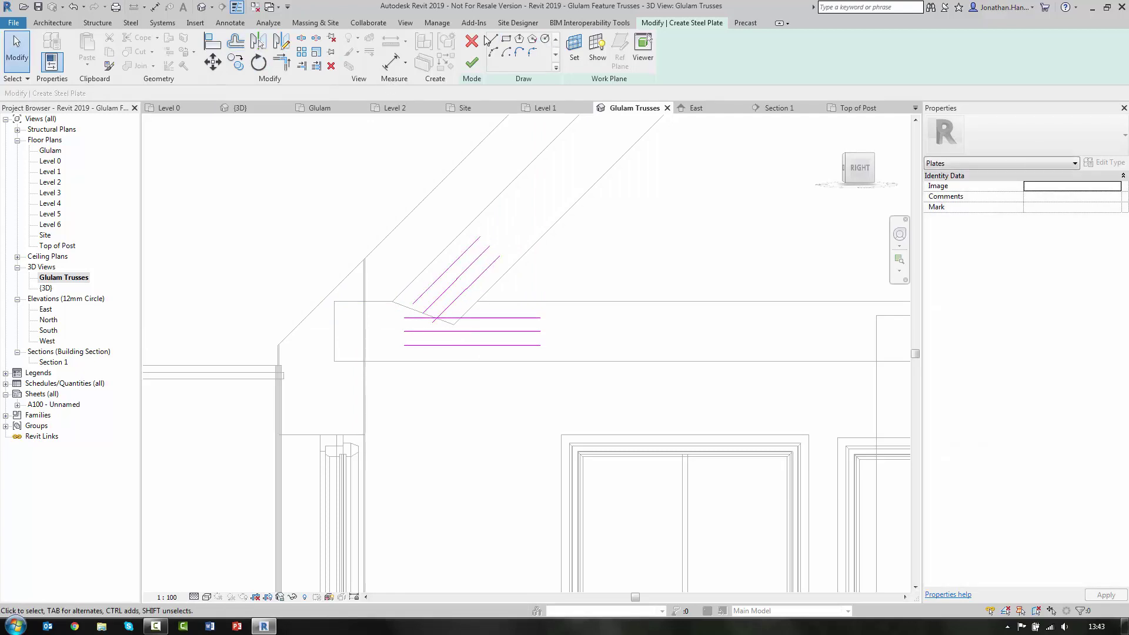
key(l)
key(i)
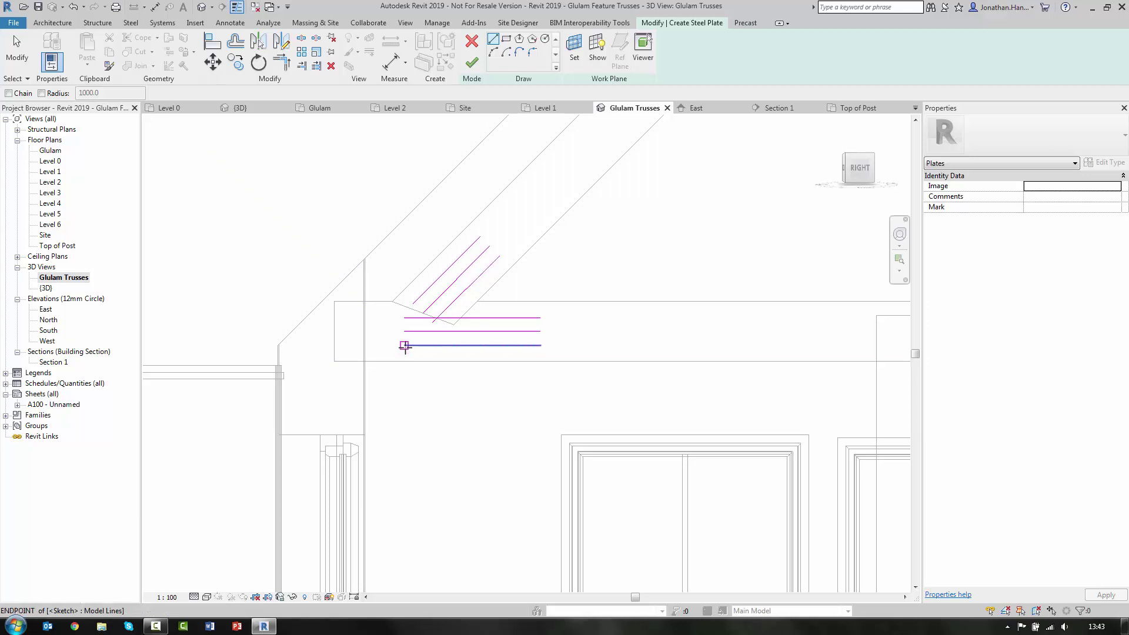
click(405, 346)
click(404, 318)
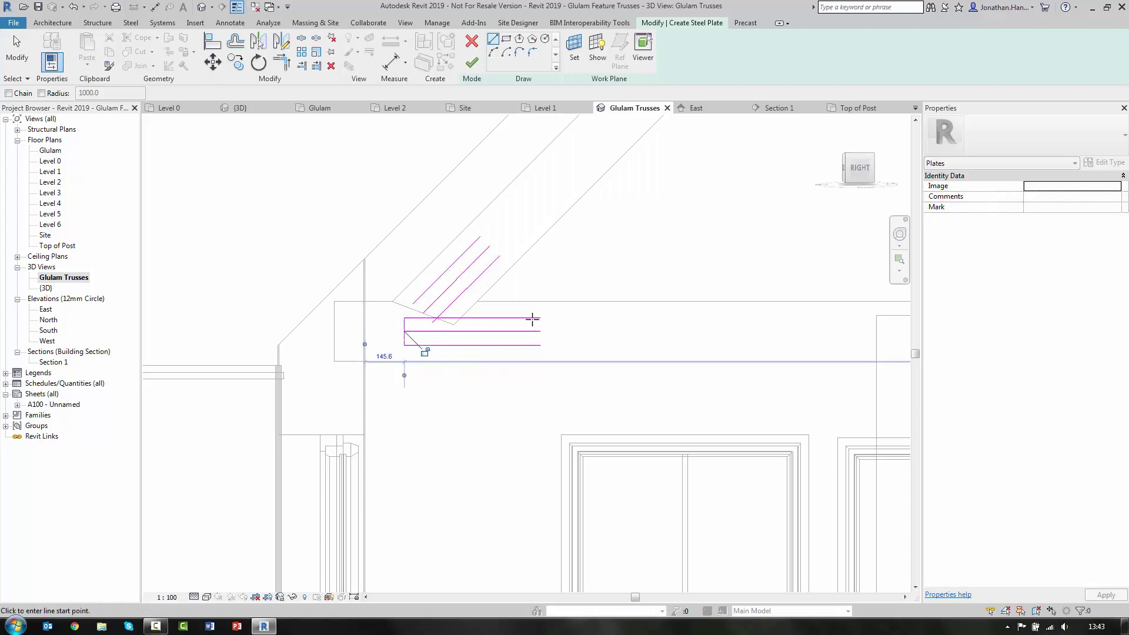
click(540, 318)
click(540, 346)
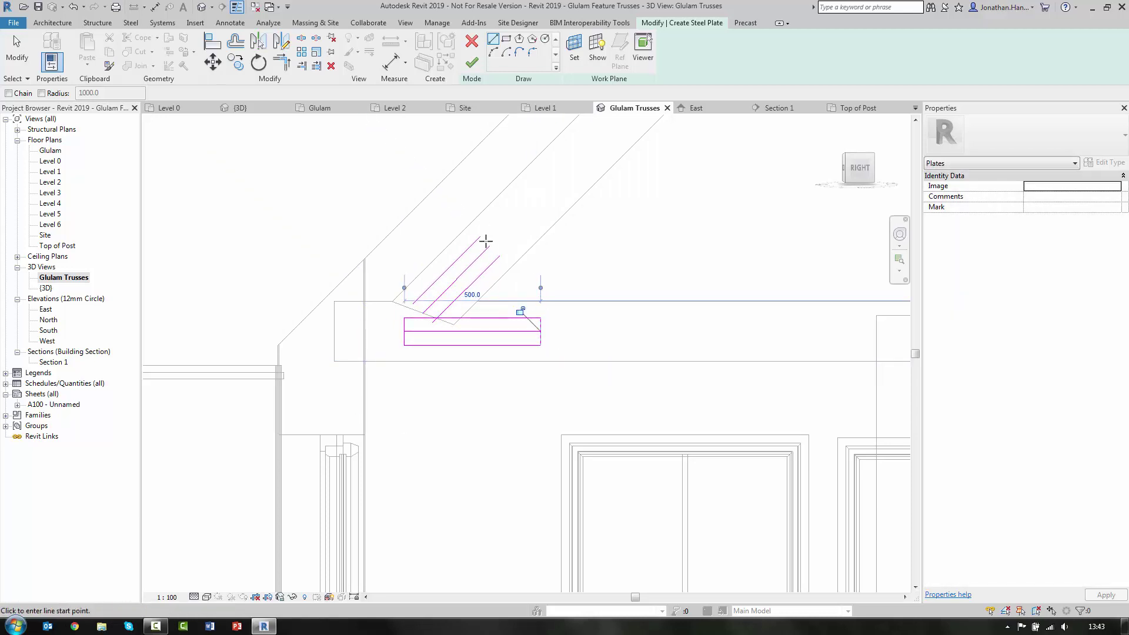
click(490, 246)
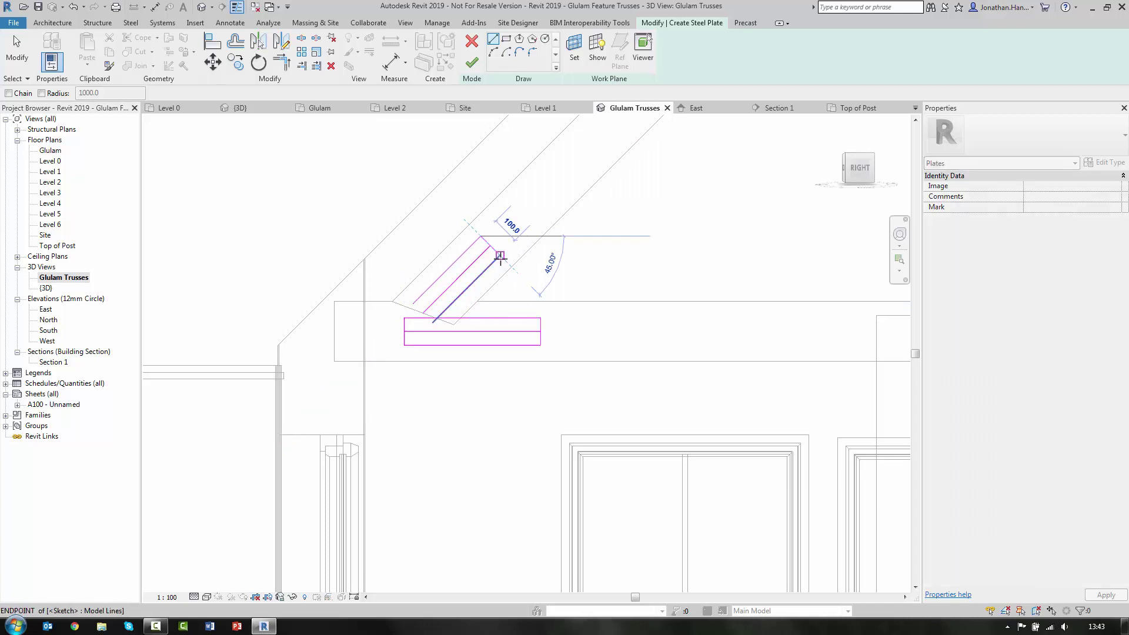
click(500, 256)
key(Escape)
key(Escape)
- Trim the rafter and beam strips into one bent outline, delete the leftover centrelines, and finish the plate sketch
key(t)
key(r)
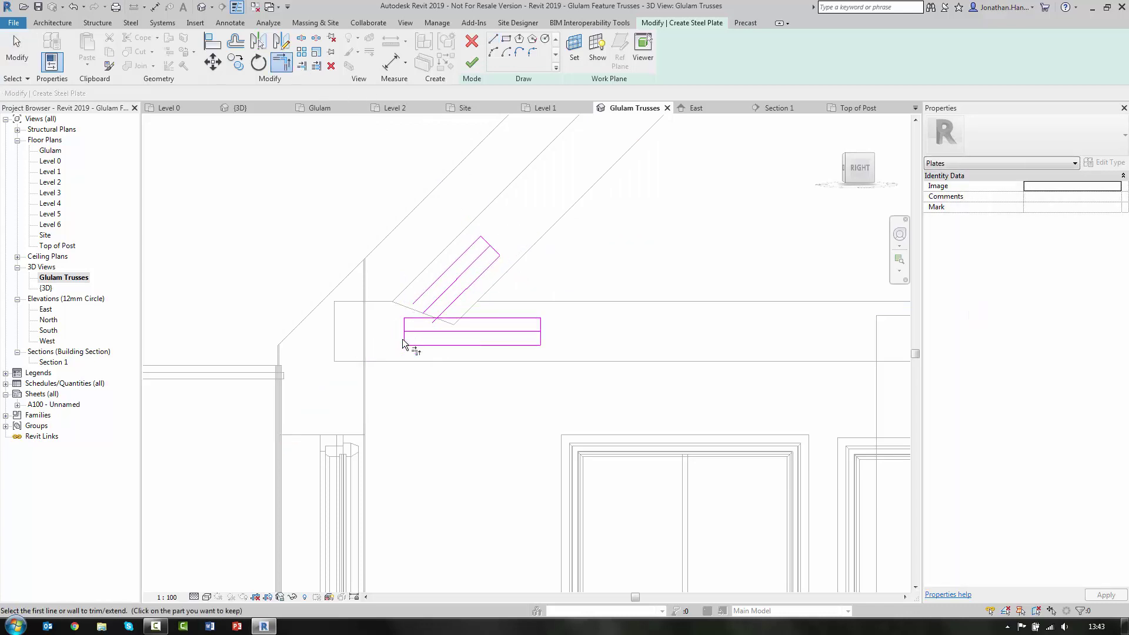
click(404, 344)
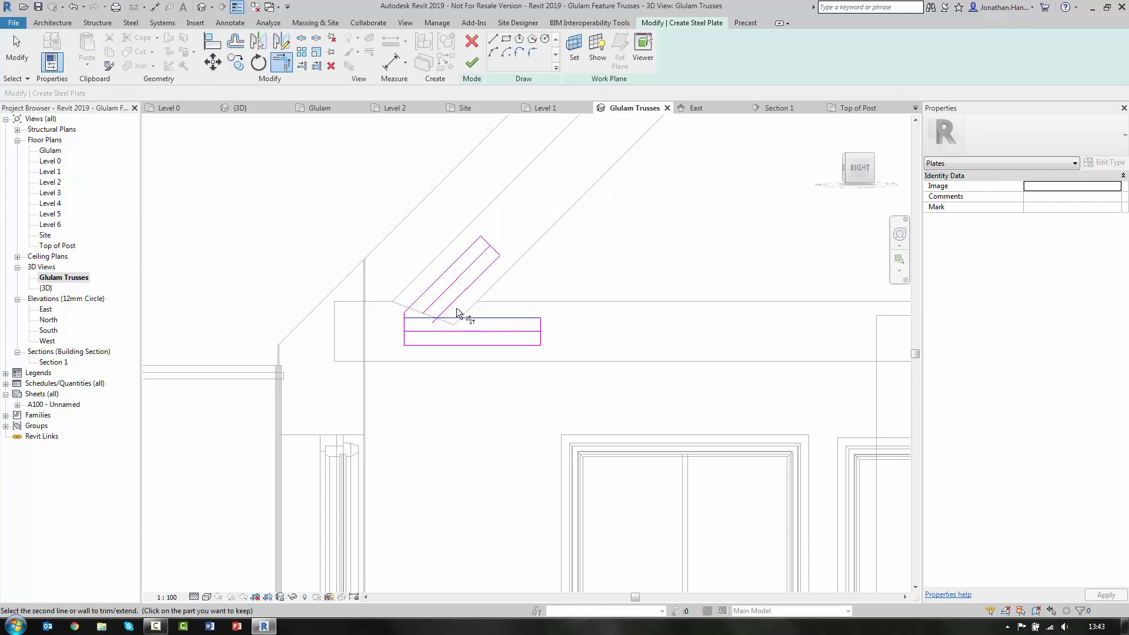
key(Escape)
click(443, 330)
key(Delete)
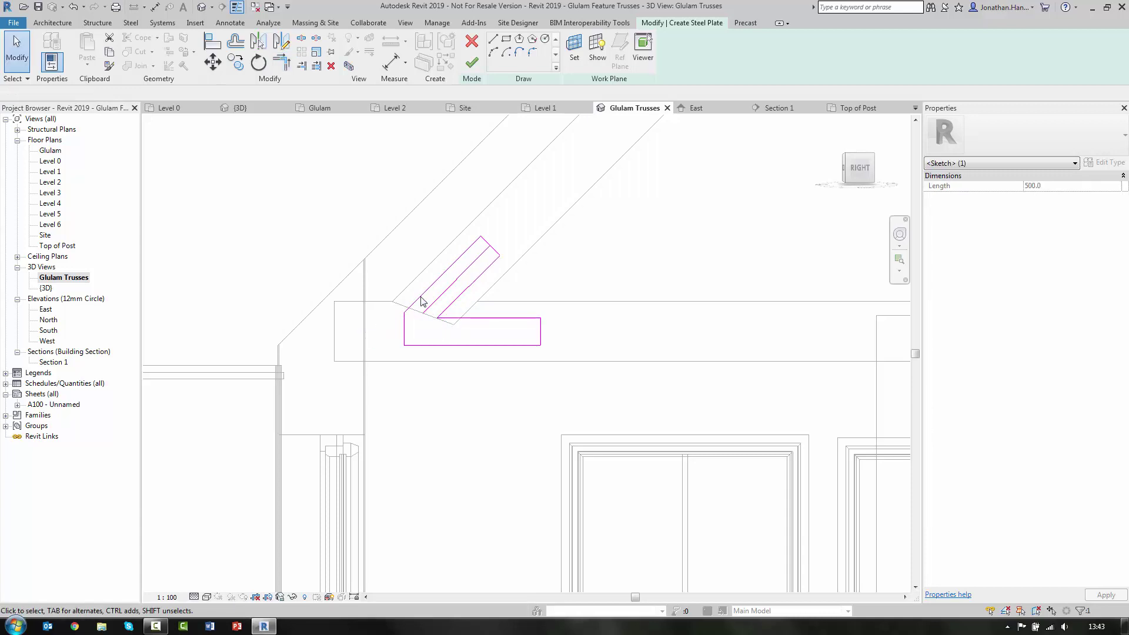
click(472, 63)
- Mirror a copy of the bent plate to the opposite rafter foot about a vertical axis drawn through the rafters' apex joint
scroll(587, 247, down, 2)
click(587, 247)
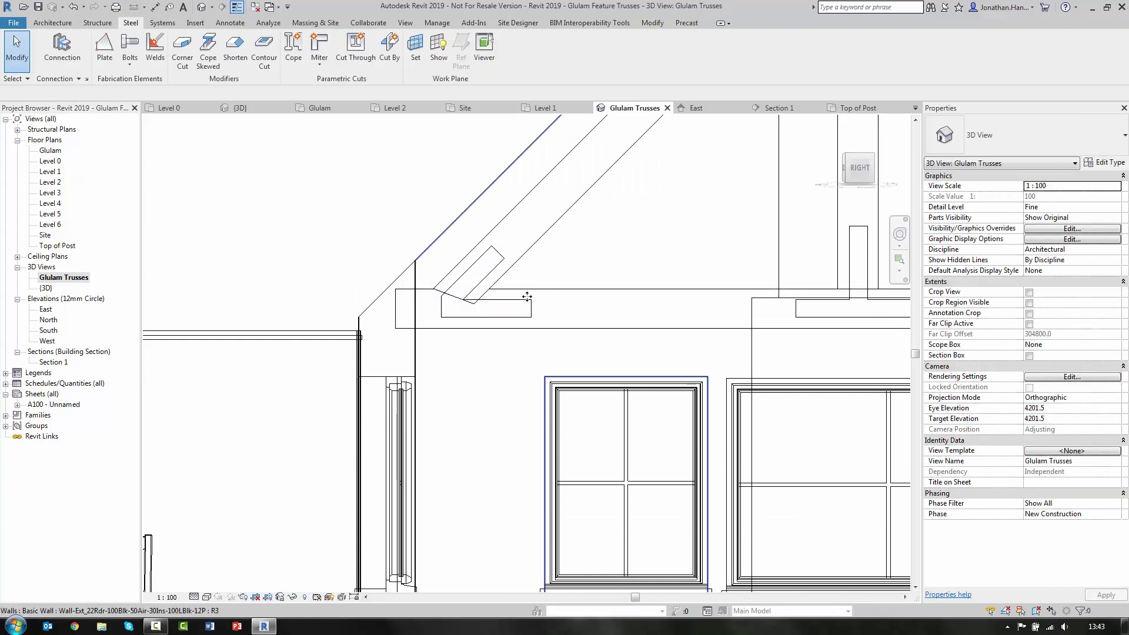
click(527, 297)
key(Escape)
click(529, 289)
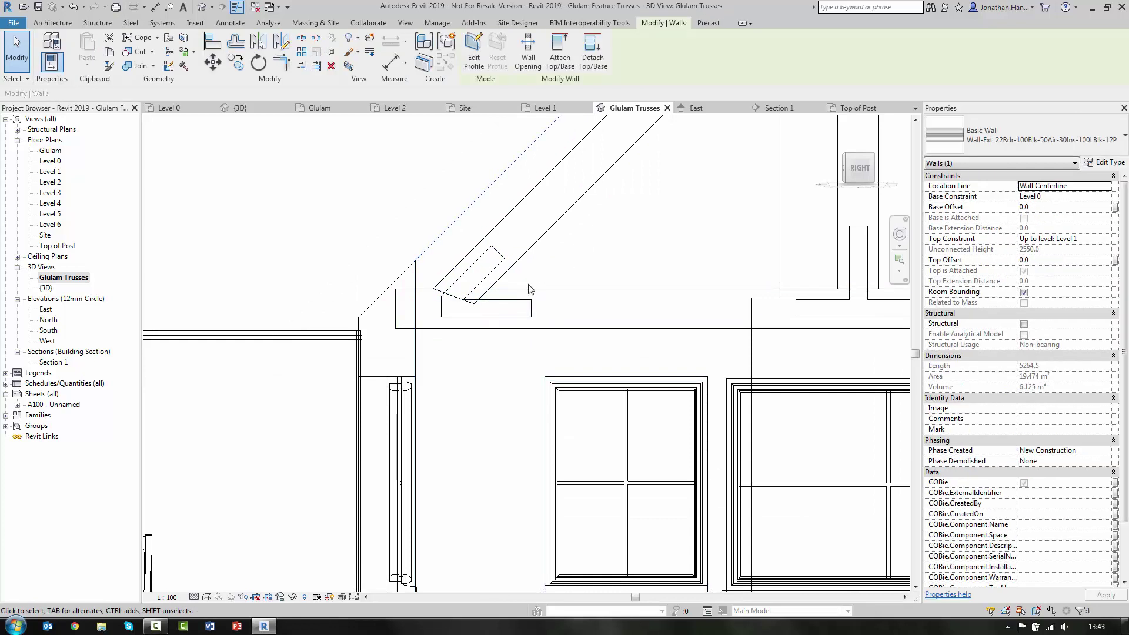
key(Escape)
click(526, 305)
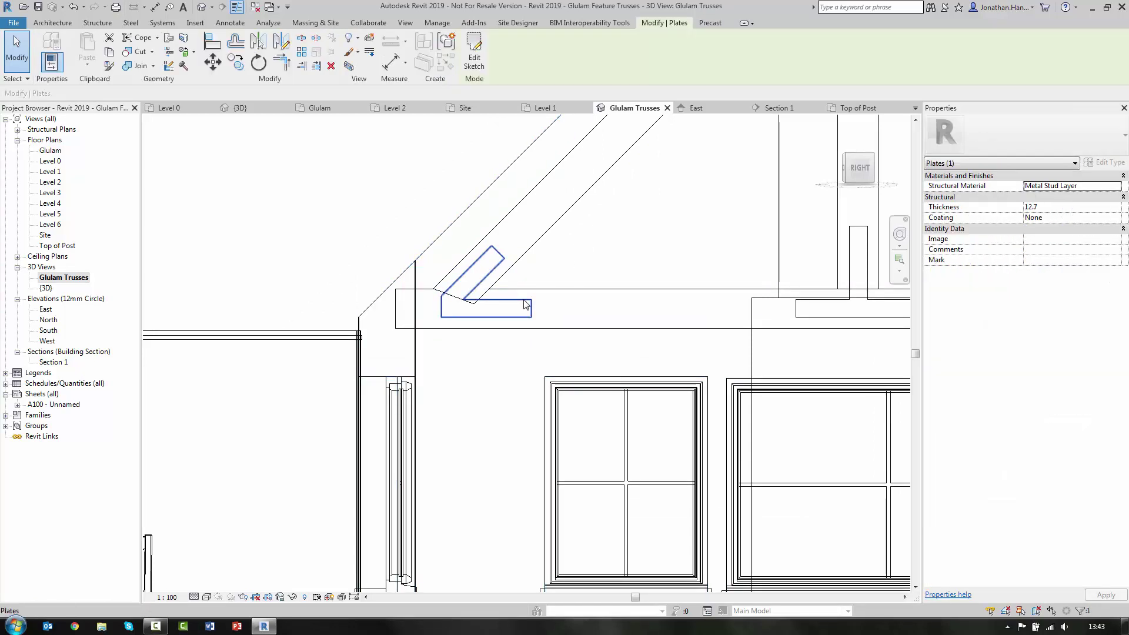
click(283, 42)
scroll(560, 234, down, 3)
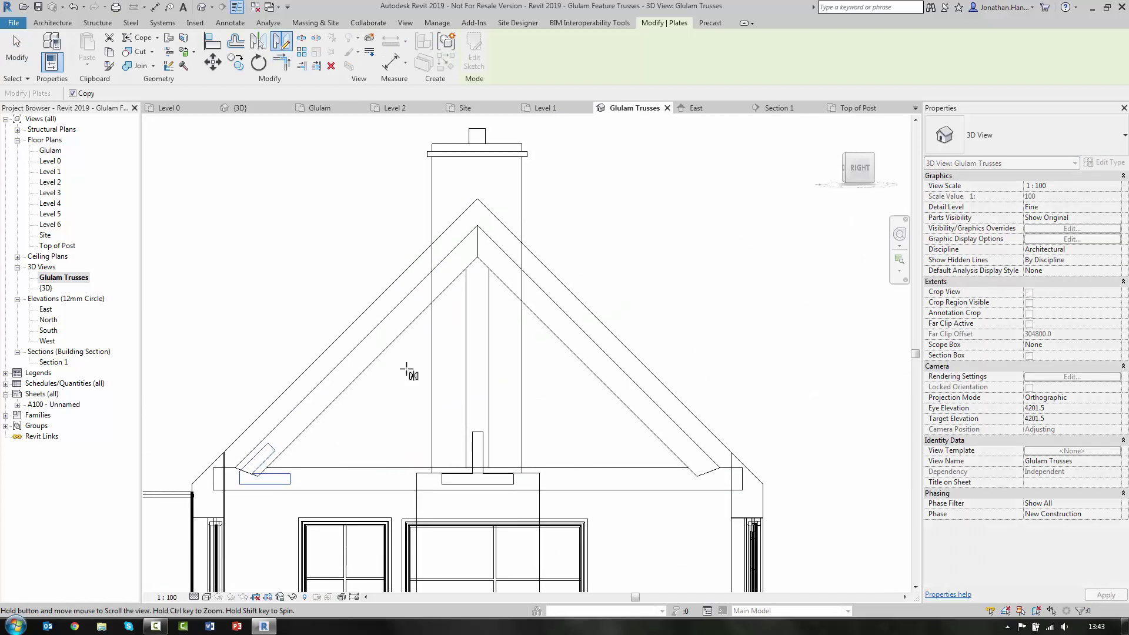
click(497, 249)
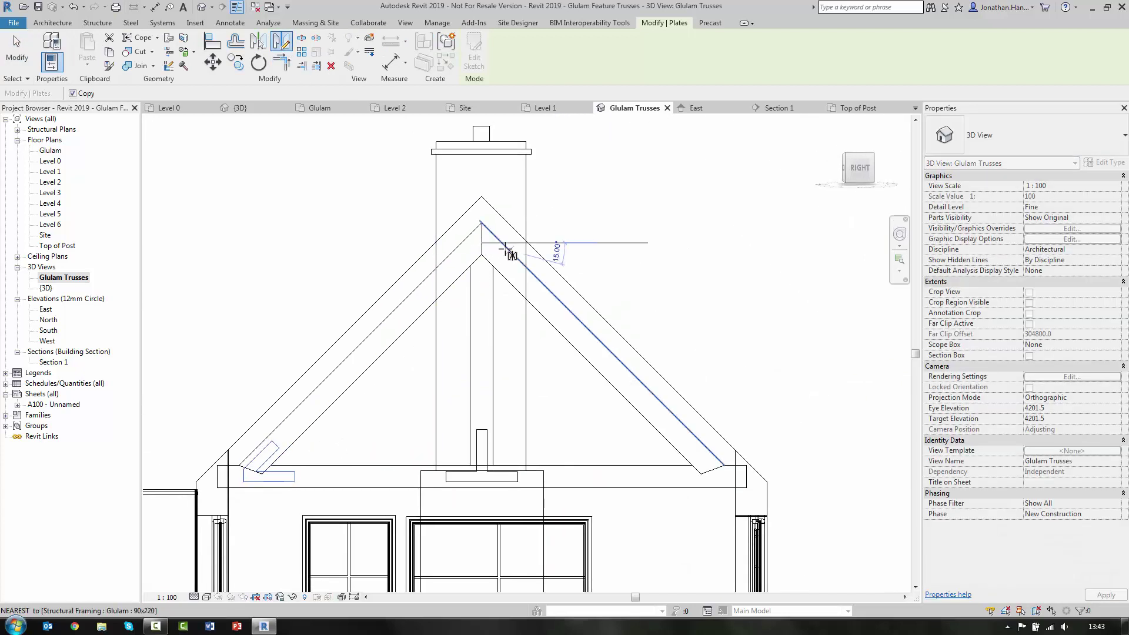
click(482, 184)
key(Escape)
scroll(433, 333, up, 5)
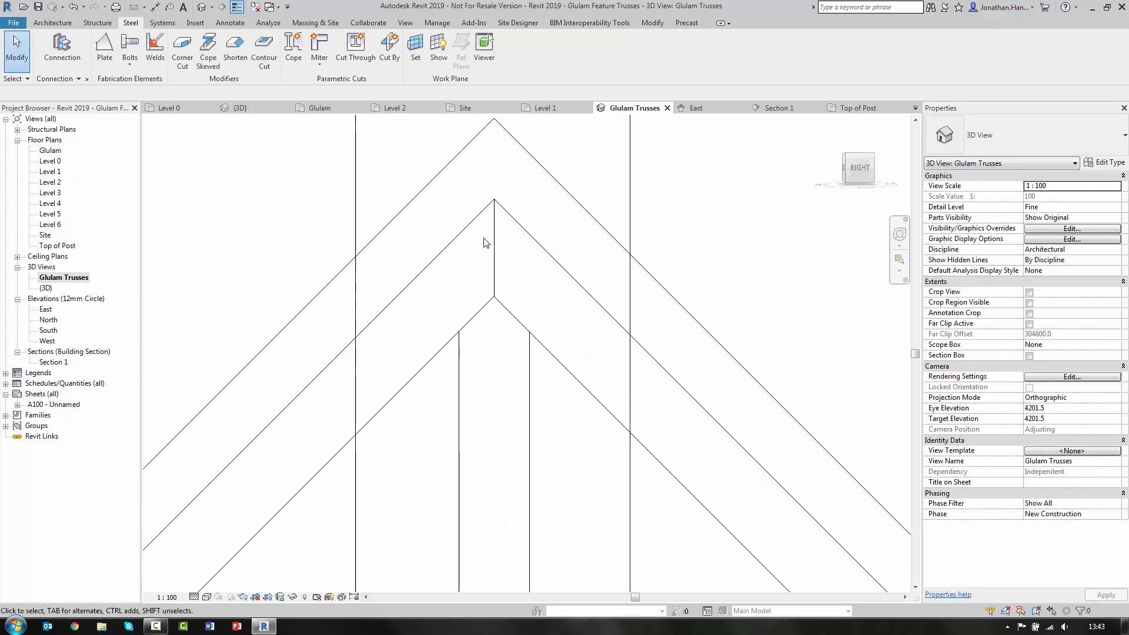
- Start a steel plate sketch and draw a vertical line about 500 mm long from the rafter joint's midpoint down the king post centre
click(105, 53)
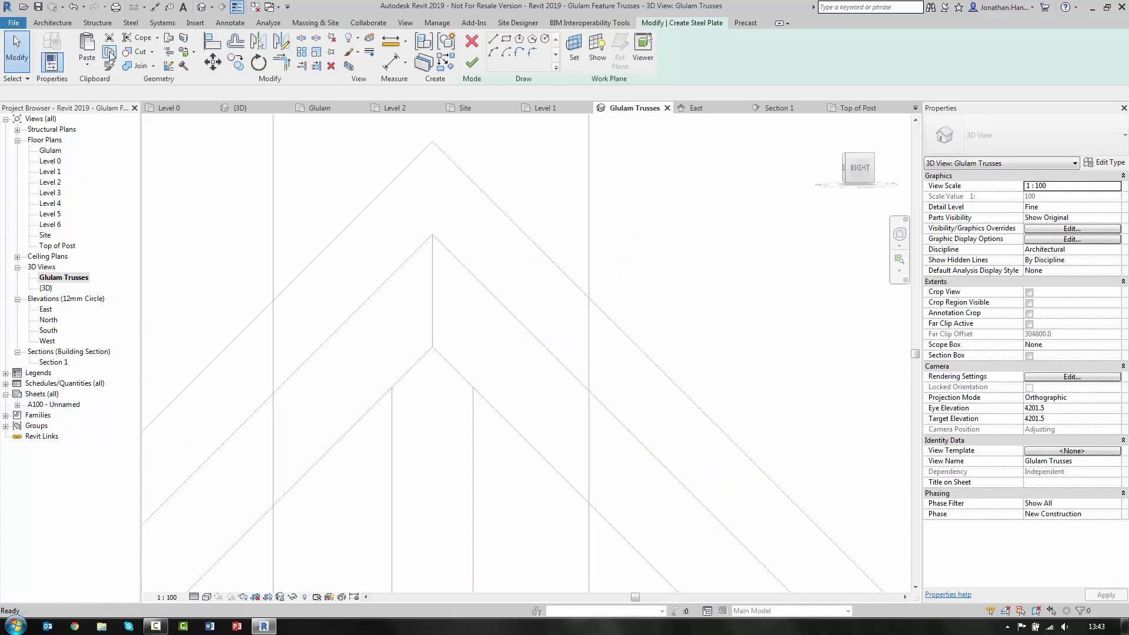
click(432, 293)
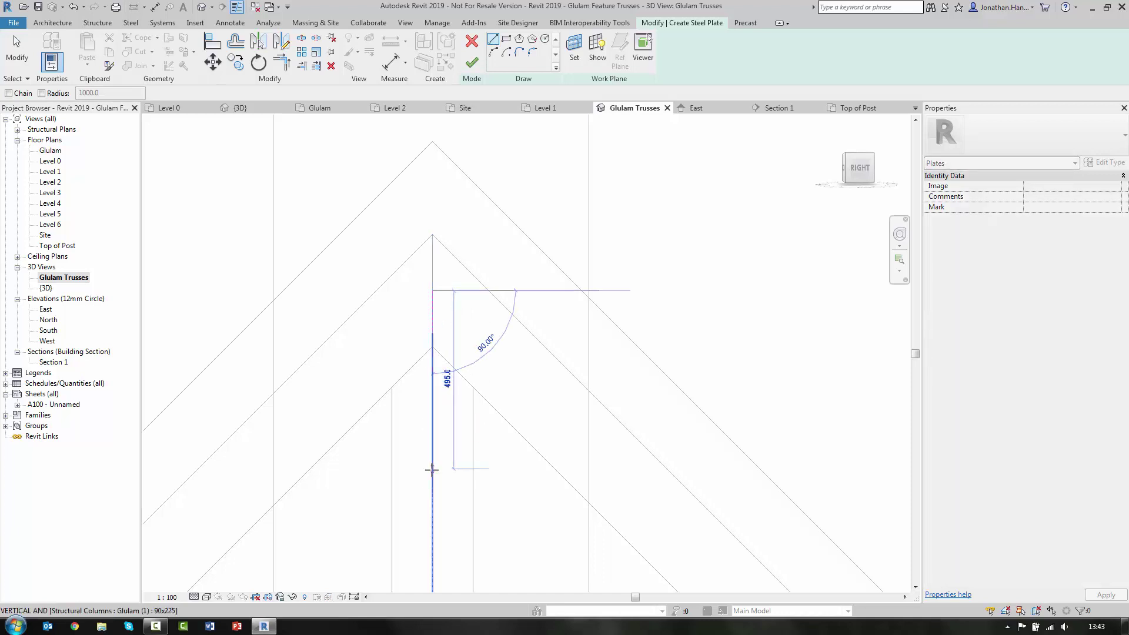
key(Return)
key(Escape)
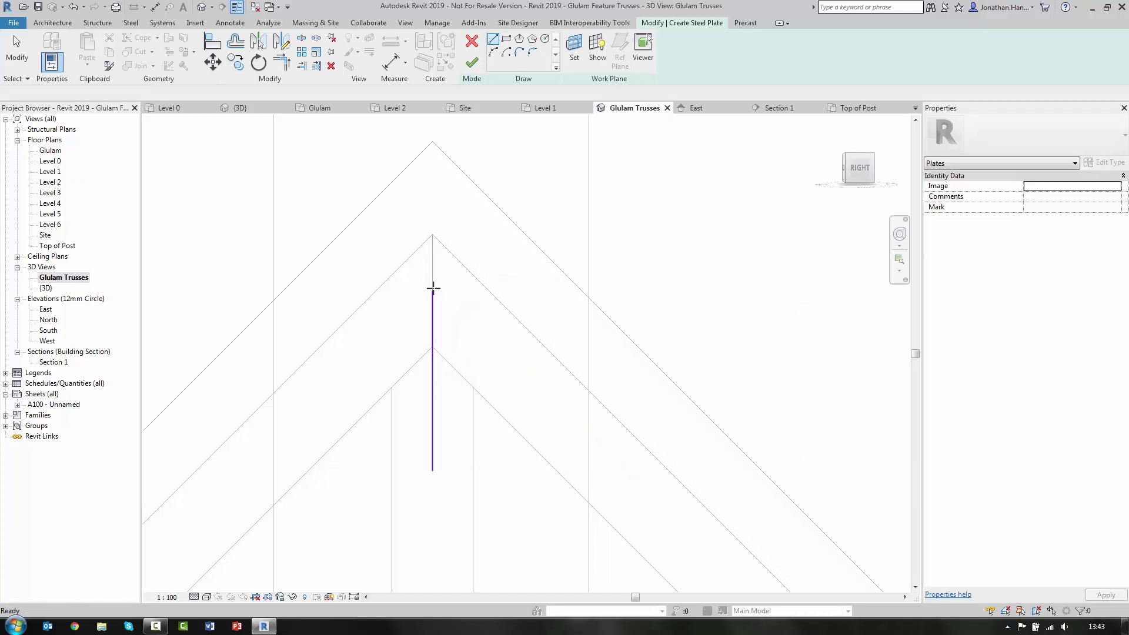
key(Escape)
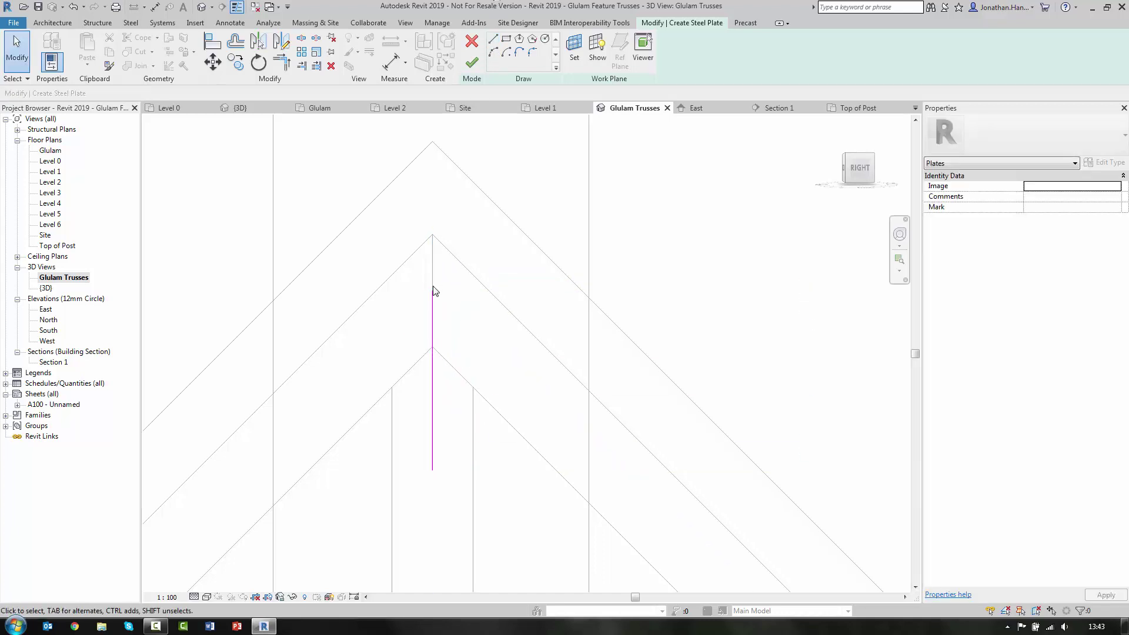
- Draw a 400 mm line from the vertical line's upper end down the left rafter, and mirror a copy about the vertical line
click(493, 40)
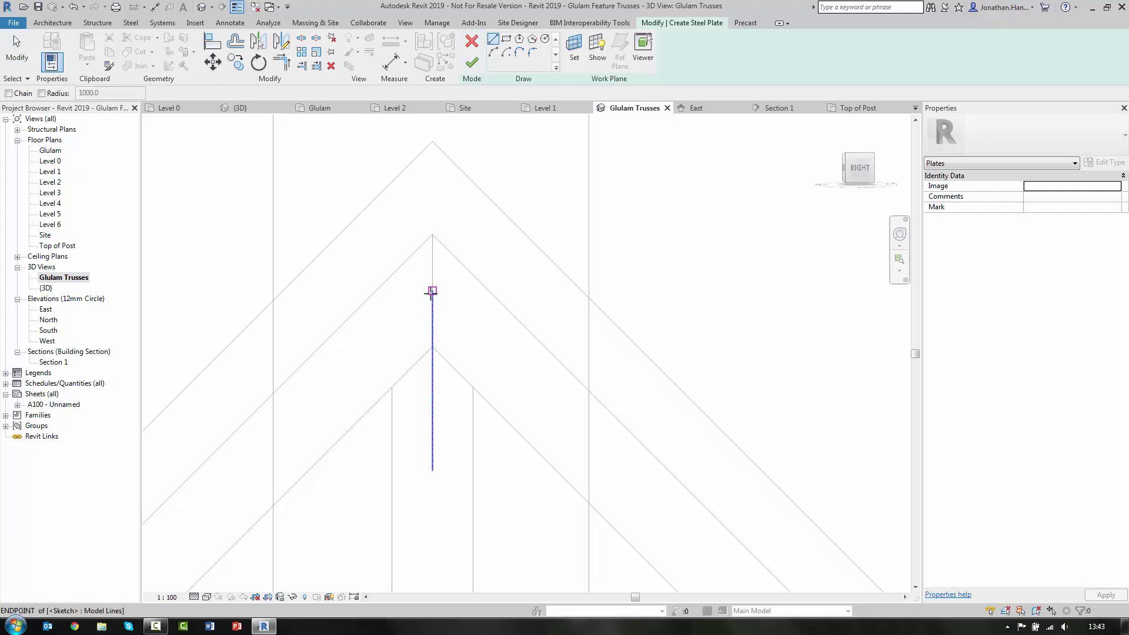
click(433, 291)
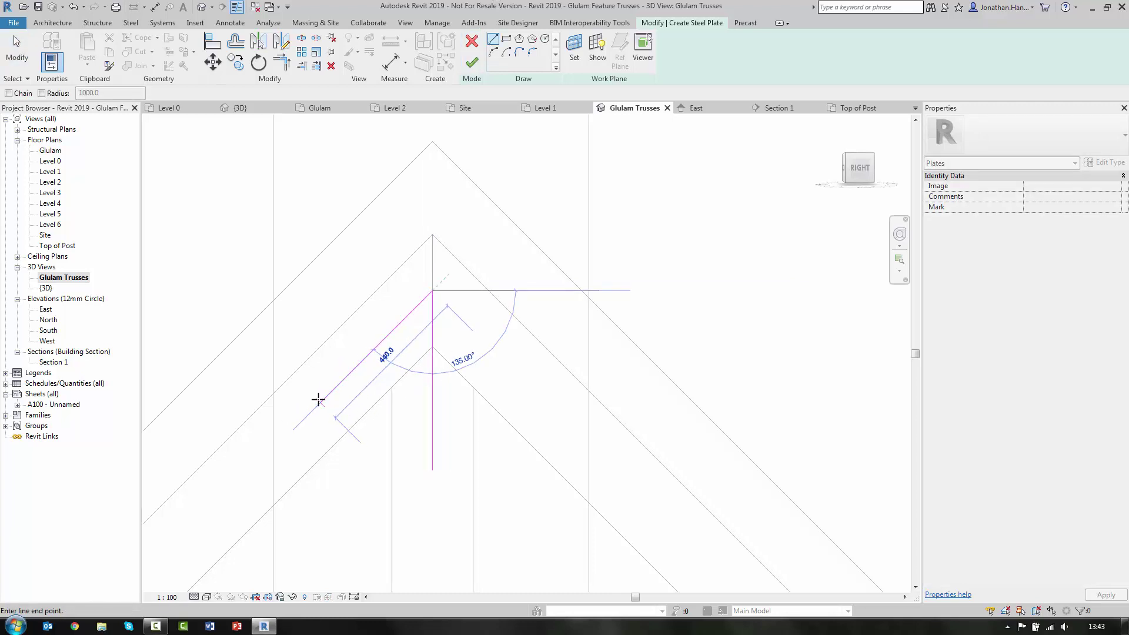
text(400)
key(Return)
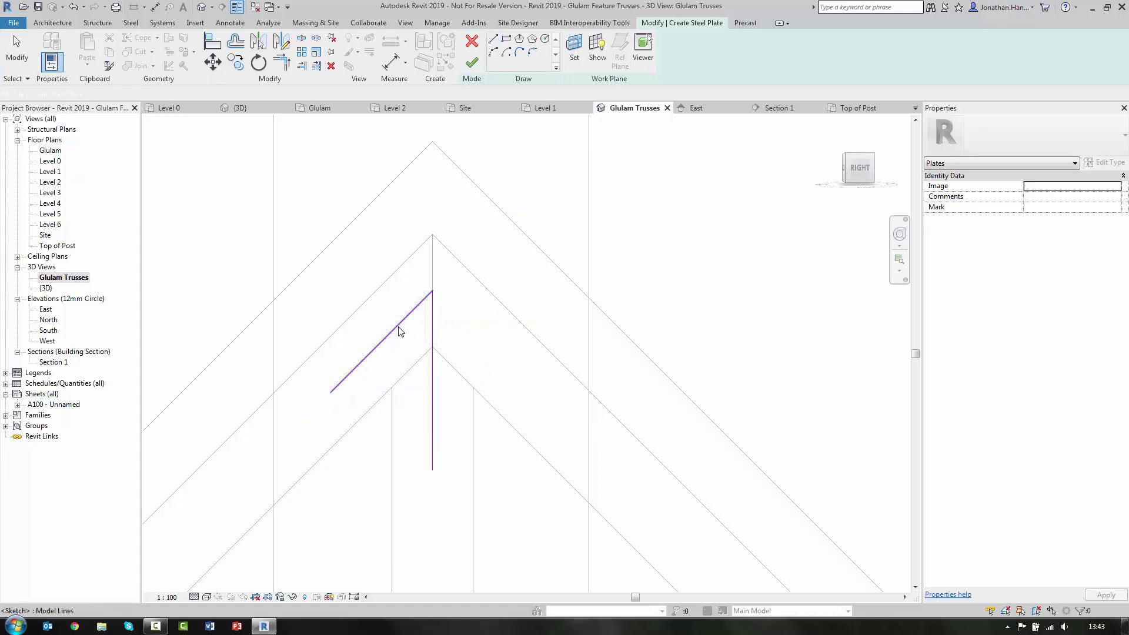
key(Escape)
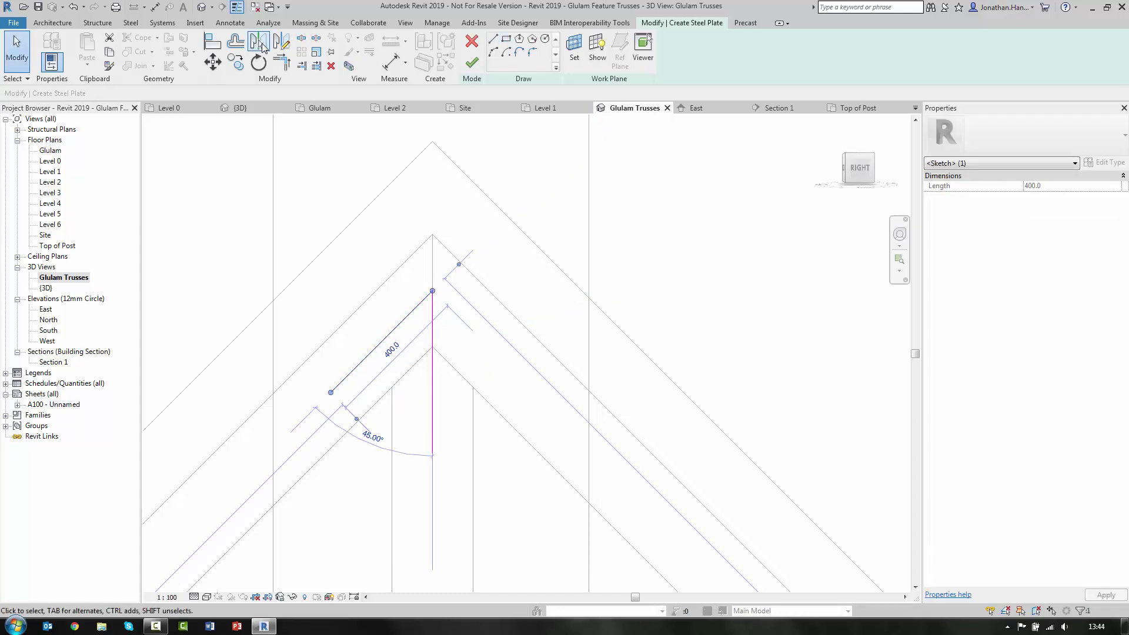
click(261, 43)
click(433, 319)
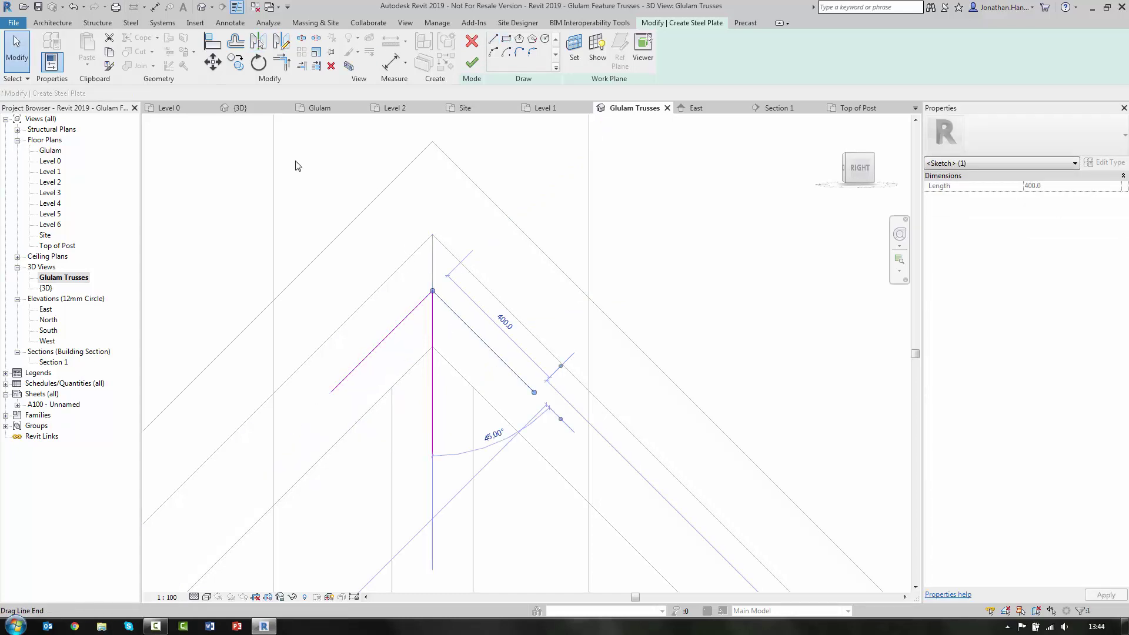
- Offset copies 50 mm above both rafter lines and to each side of the vertical line, and close the post strip's lower end
click(235, 43)
click(412, 315)
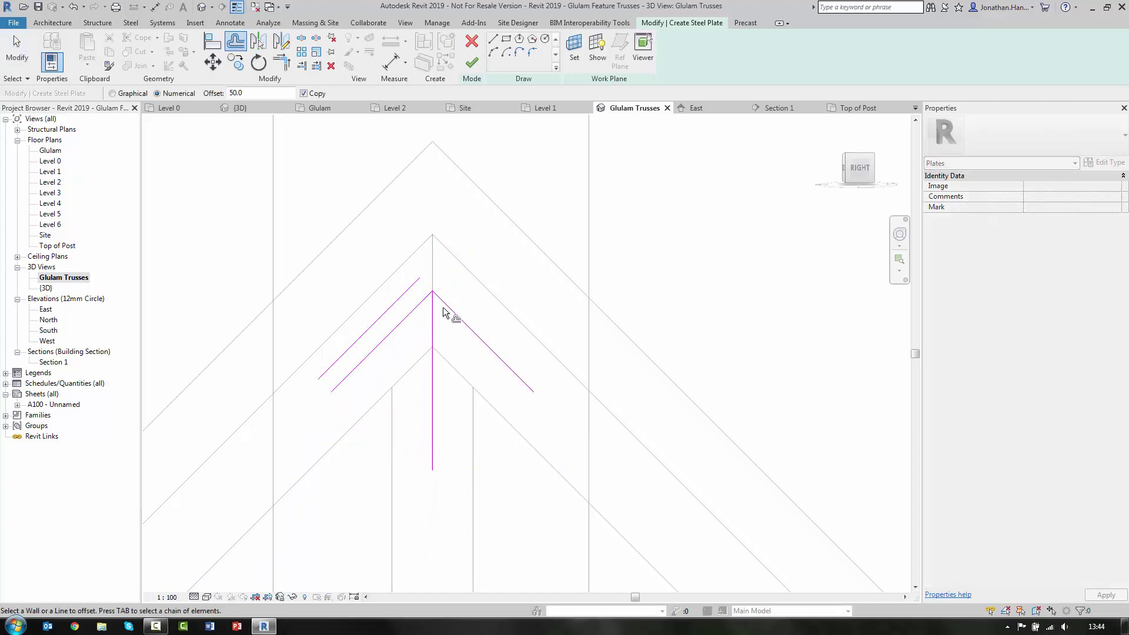
click(430, 333)
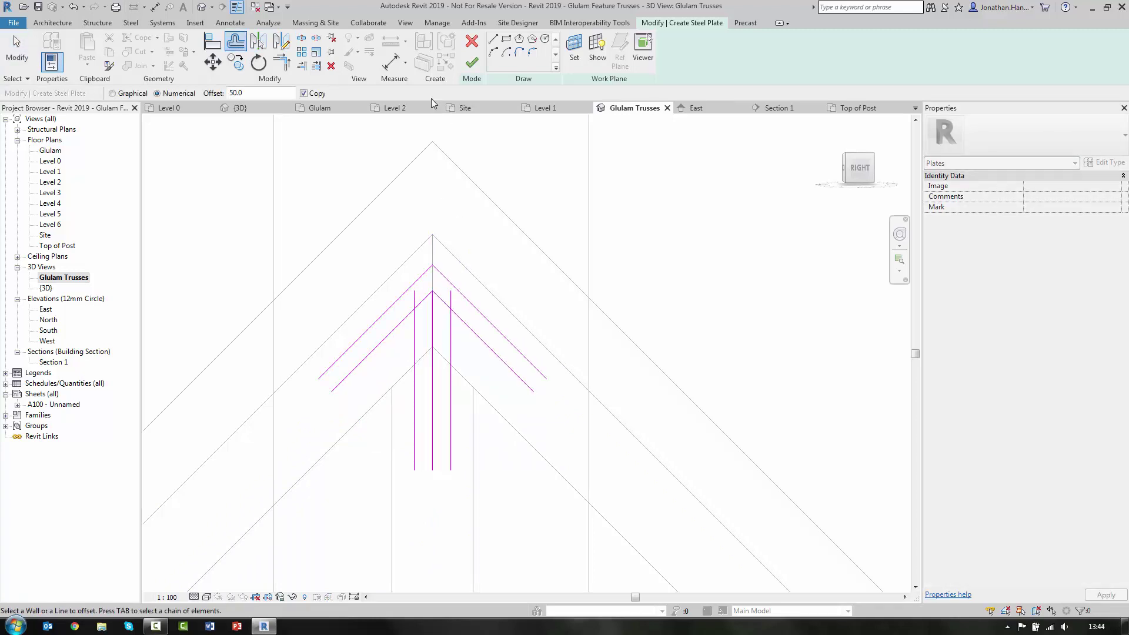
click(493, 39)
click(415, 470)
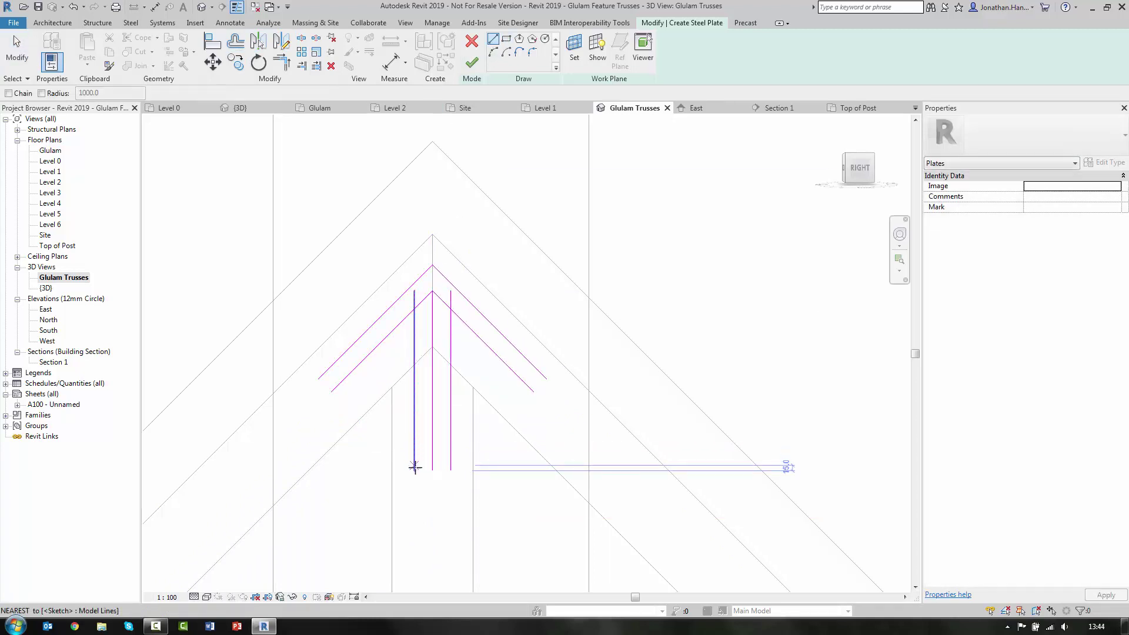
click(451, 470)
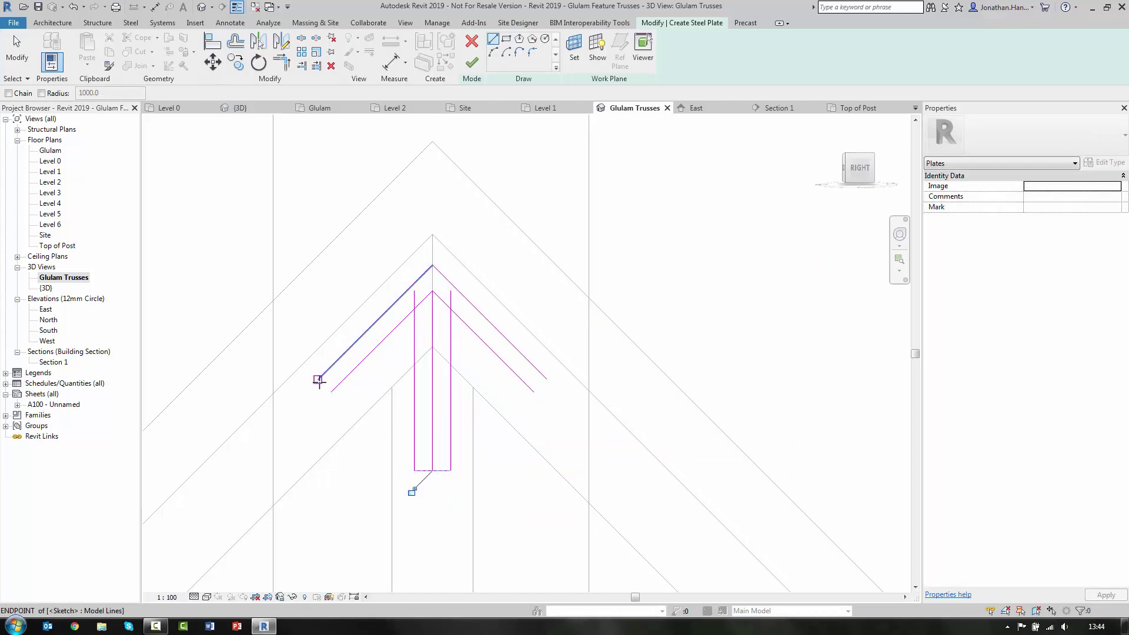
click(319, 382)
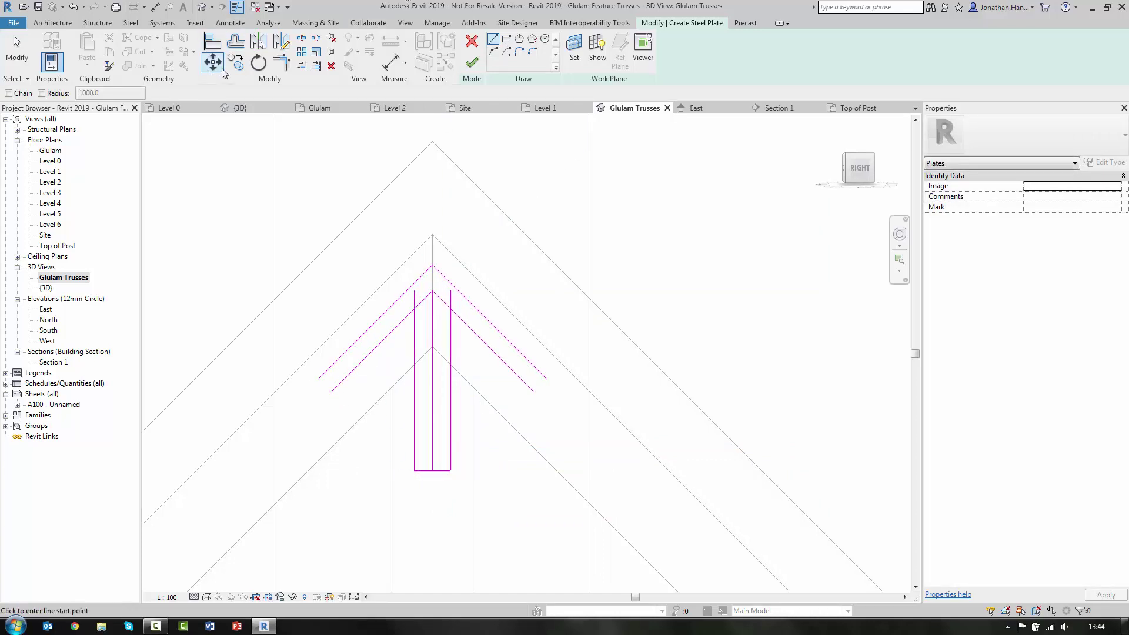
- Offset copies 50 mm below both rafter lines, and close the lower ends of both rafter strips
key(o)
key(f)
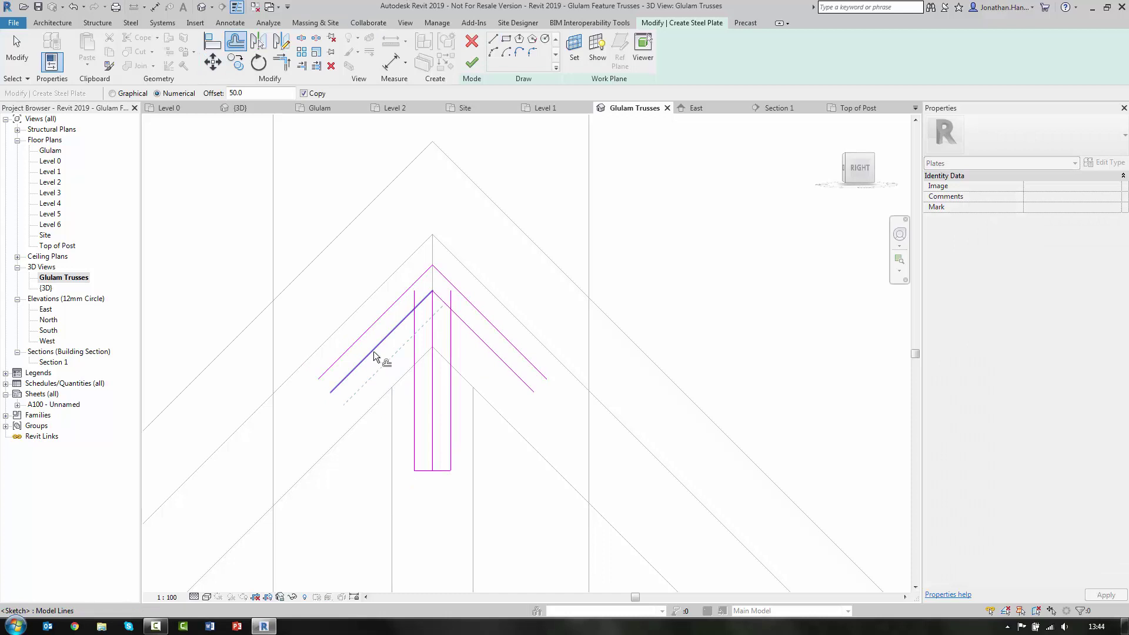
click(490, 355)
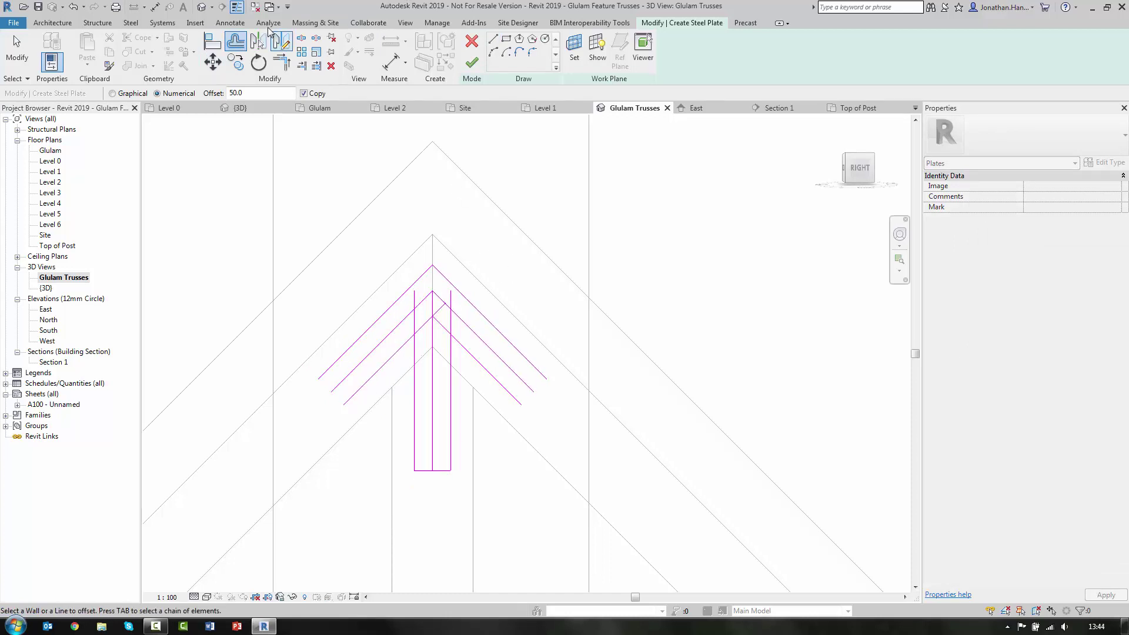
click(493, 40)
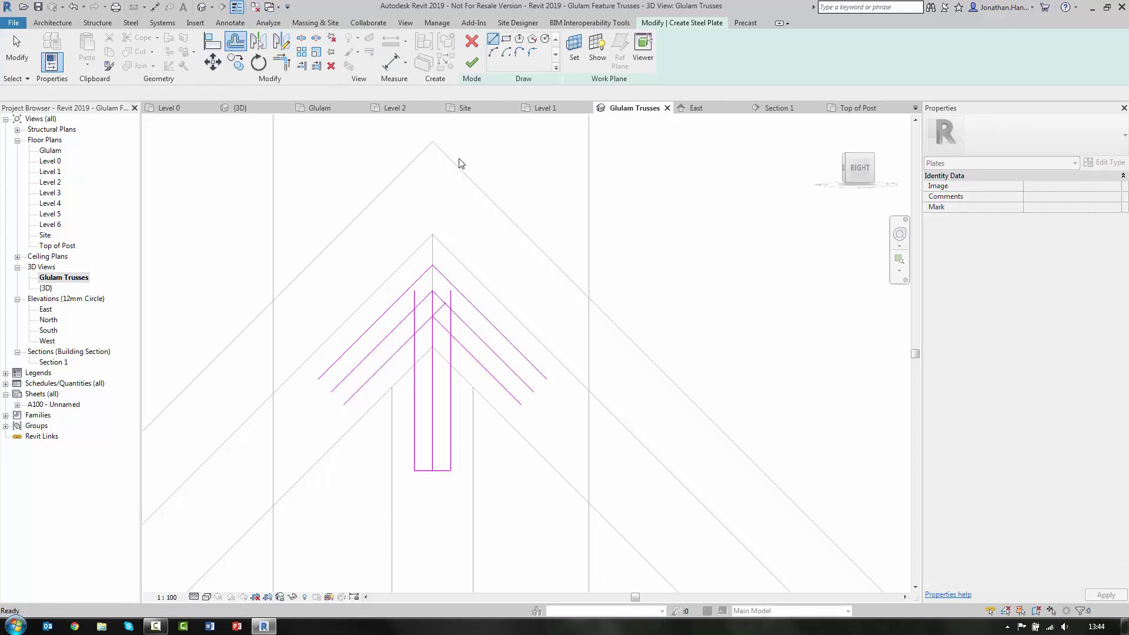
click(318, 379)
click(343, 405)
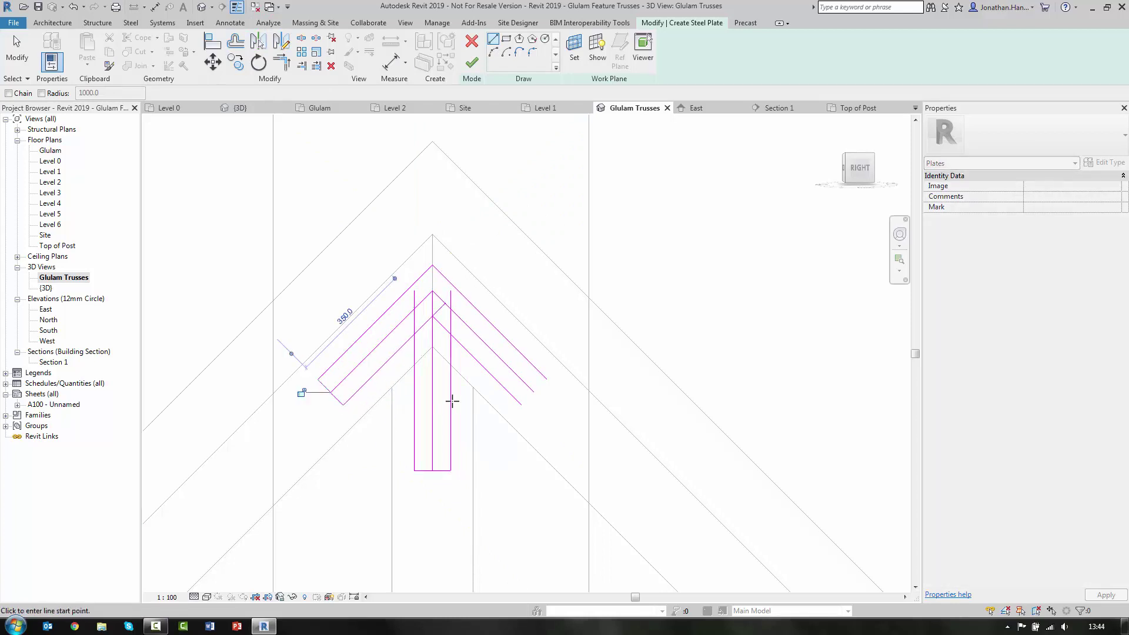
click(521, 404)
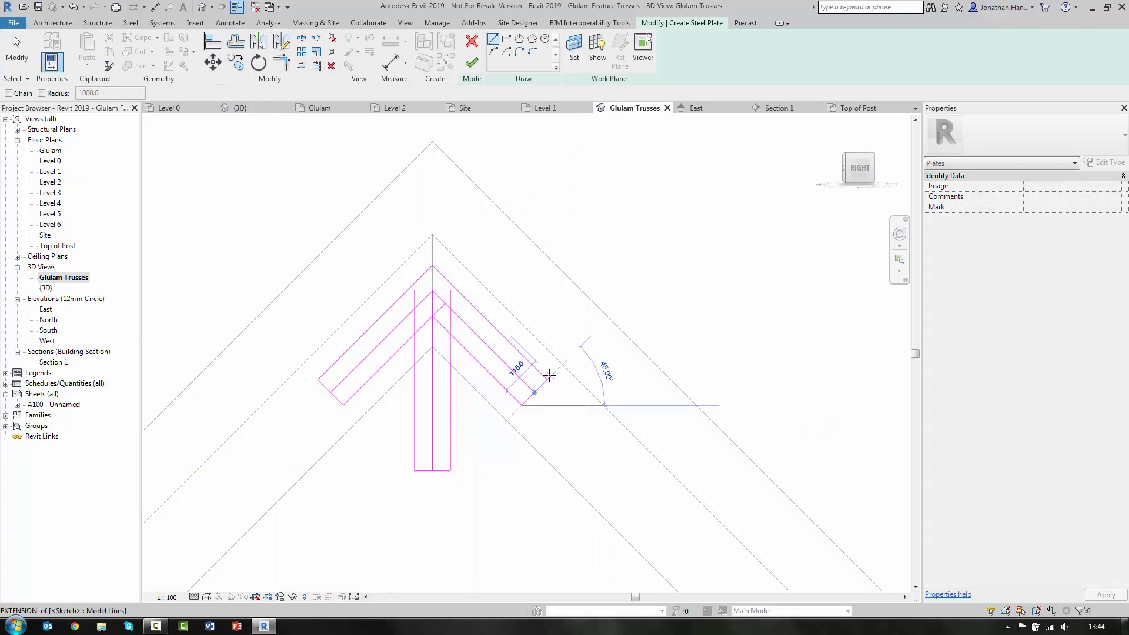
click(546, 379)
key(Escape)
key(Escape)
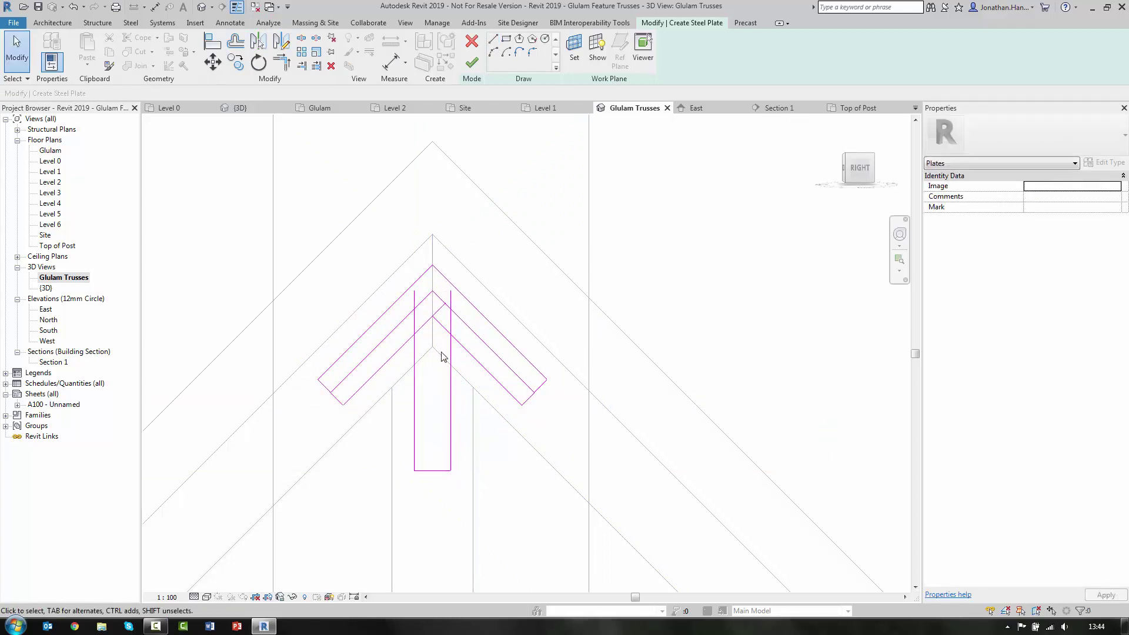
- Delete the leftover centrelines inside the two rafter strips
click(459, 298)
key(Delete)
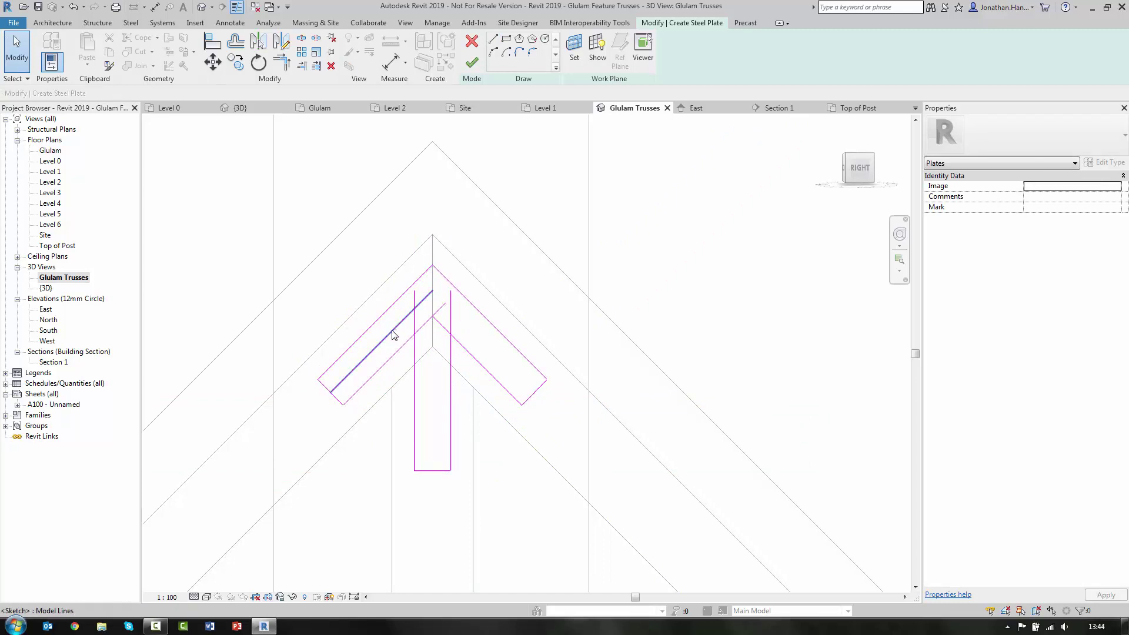
click(393, 334)
key(Delete)
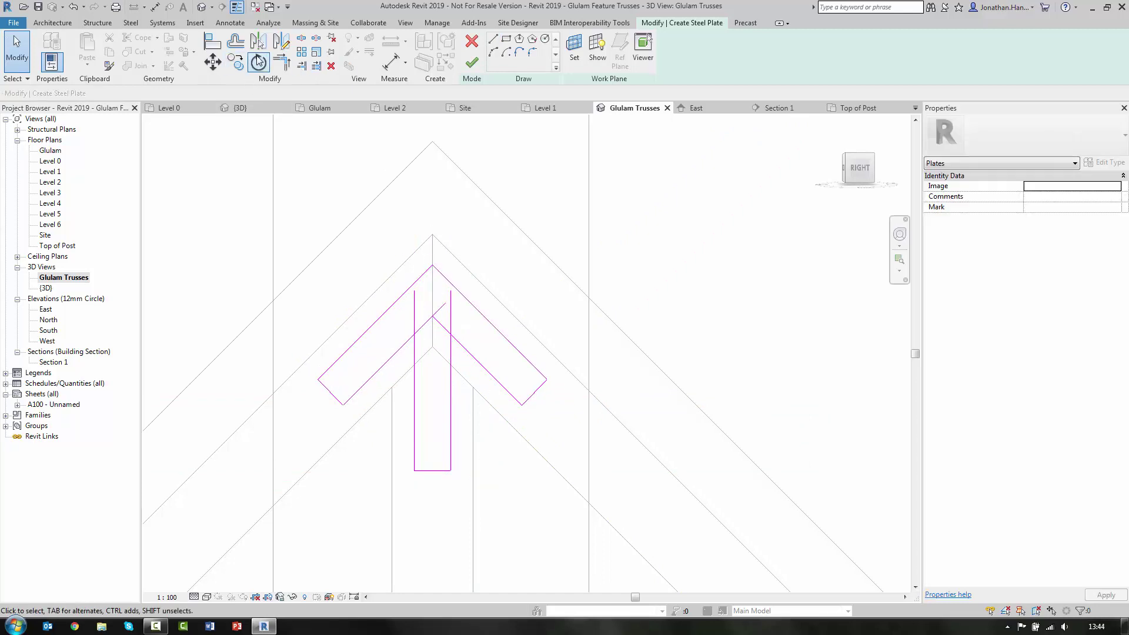
- Trim the rafter and post strips into one three-armed outline and finish the apex plate sketch
click(283, 64)
click(404, 348)
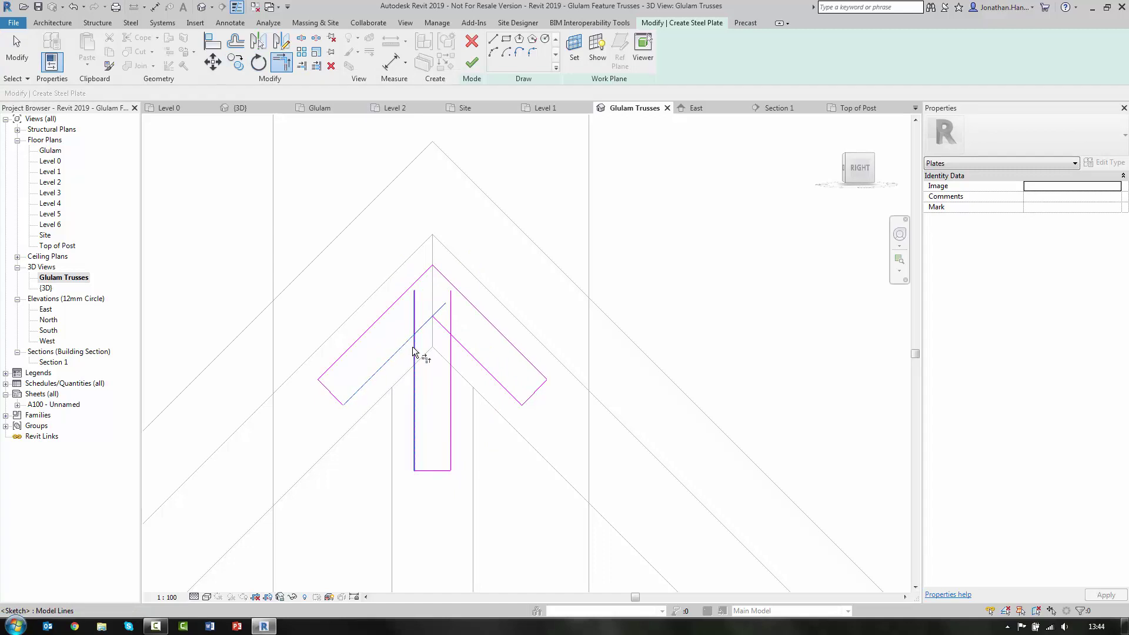
click(415, 356)
click(892, 604)
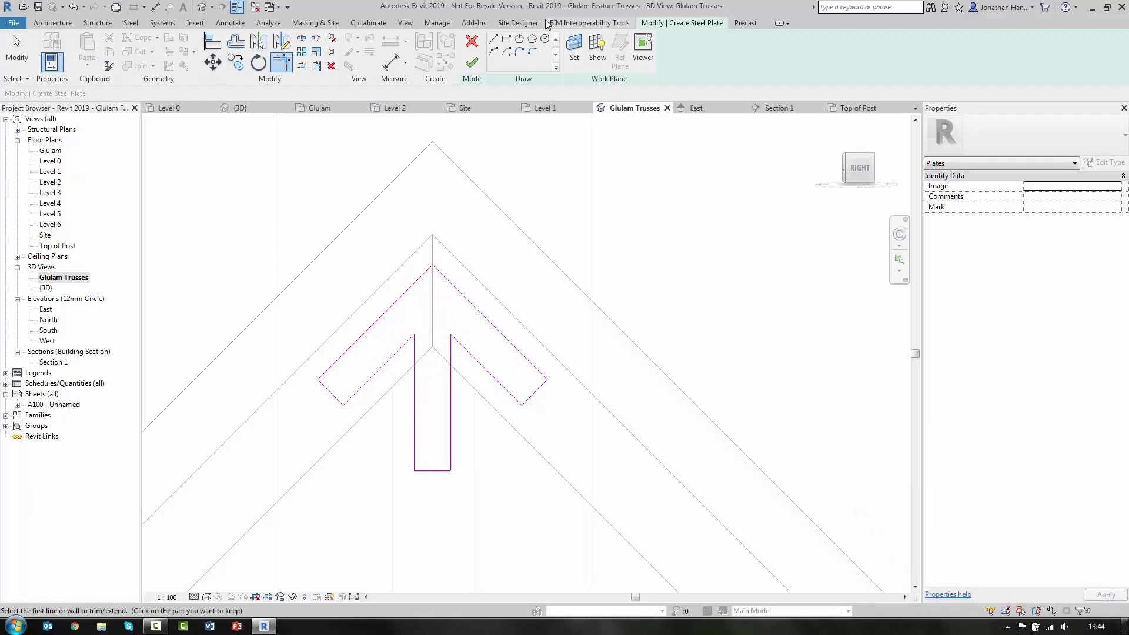
click(472, 65)
- Display the Glulam Trusses 3D view in the Shaded visual style
scroll(316, 295, down, 5)
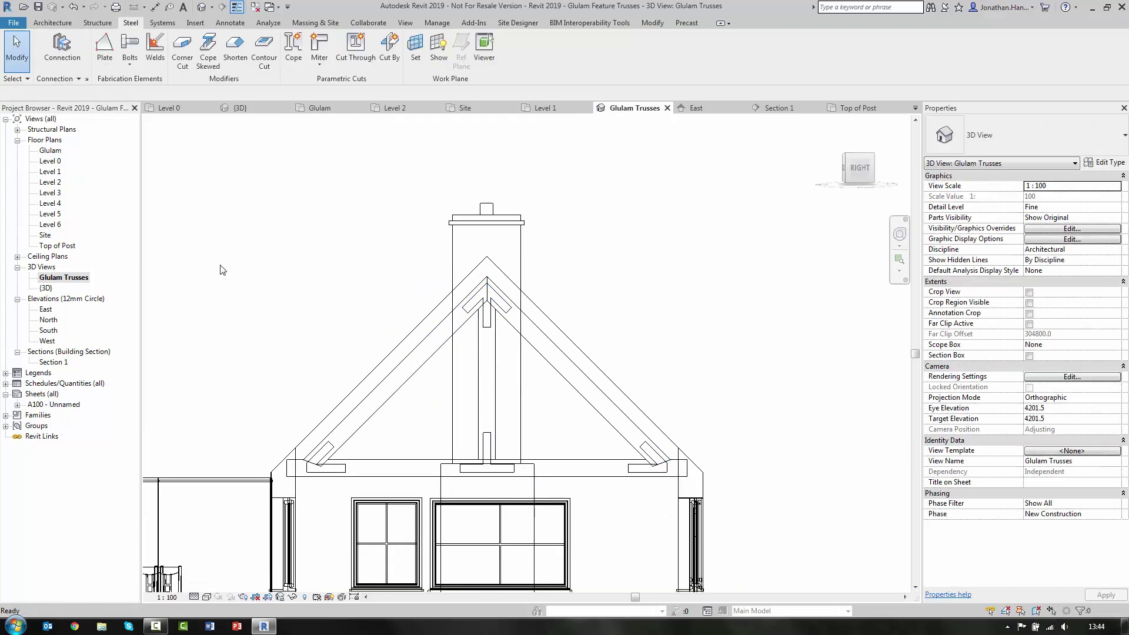
click(207, 597)
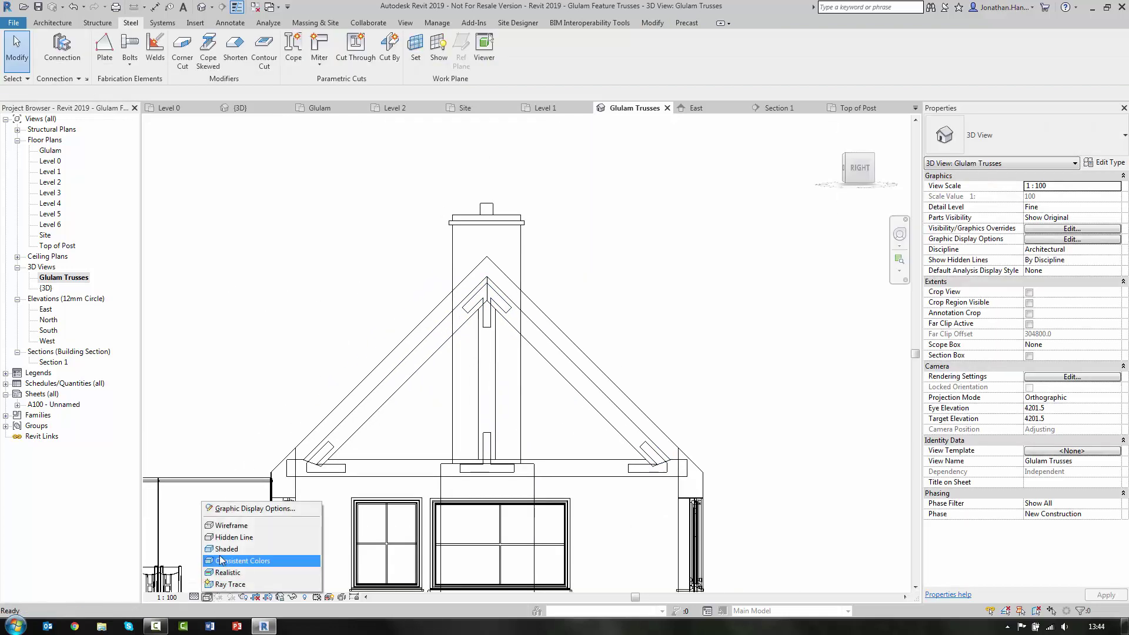
click(225, 549)
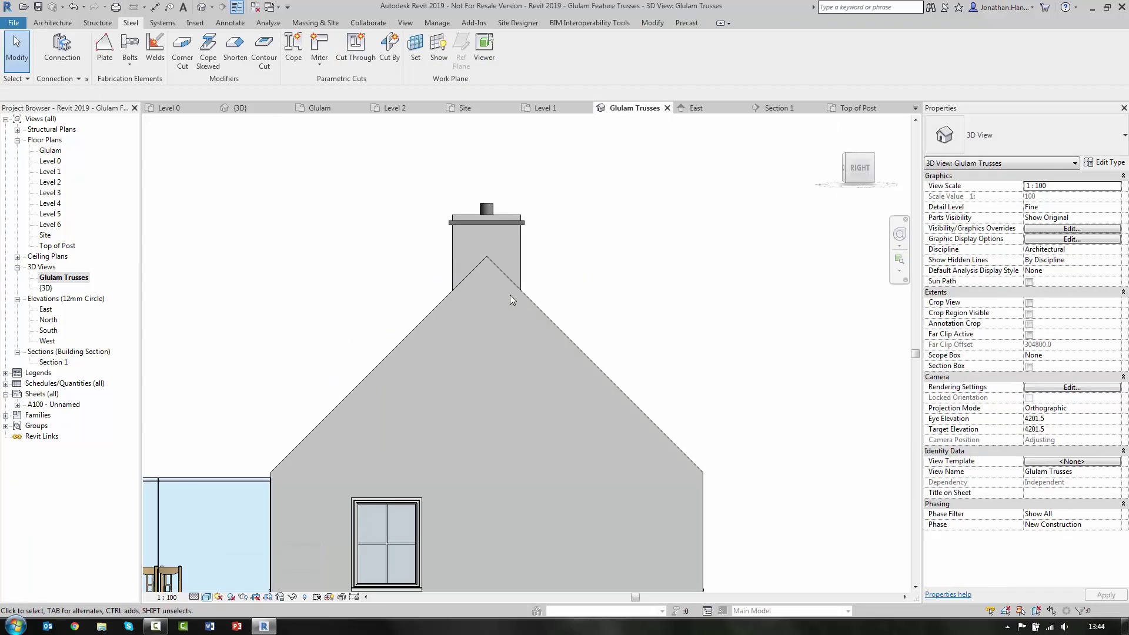
mouse_move(512, 297)
shift+middle_down()
mouse_move(705, 292)
mouse_move(582, 395)
shift+middle_up()
scroll(424, 400, up, 4)
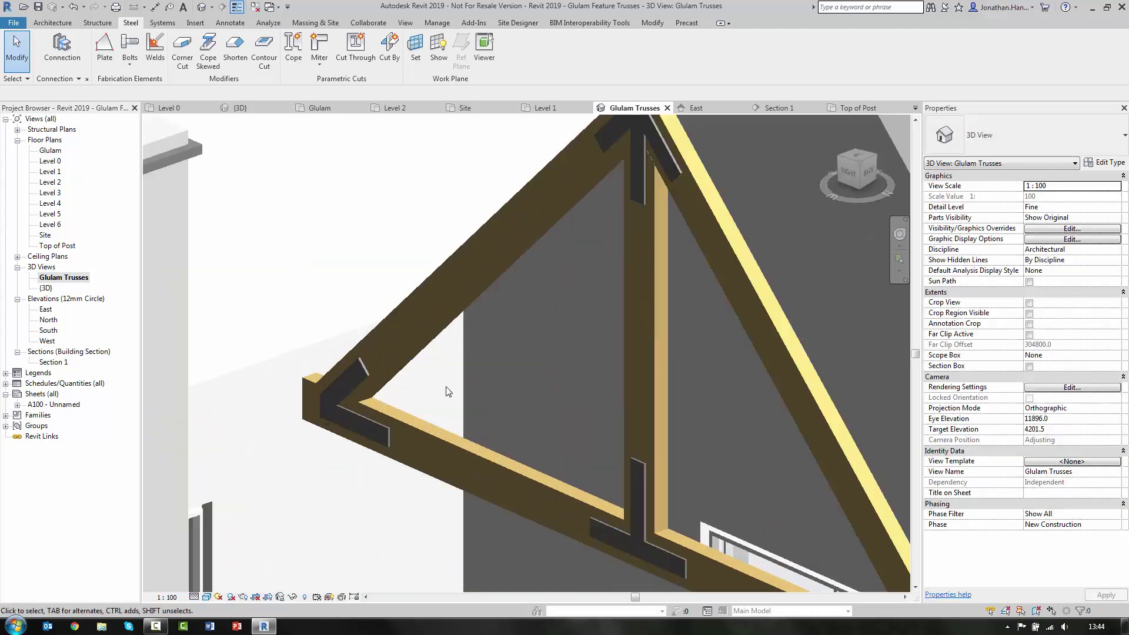
scroll(397, 414, down, 2)
scroll(392, 418, up, 1)
- Select all four connection plates and, in the Glulam floor plan, mirror copies to the truss's other face about the beam's centreline
click(398, 416)
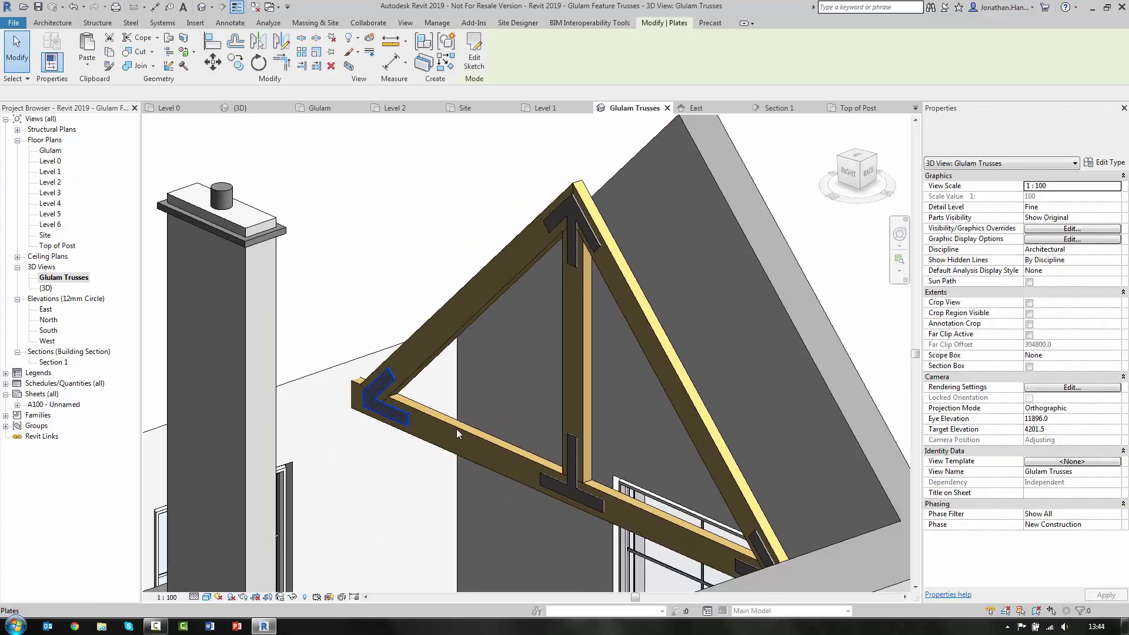
ctrl+click(565, 486)
ctrl+click(570, 223)
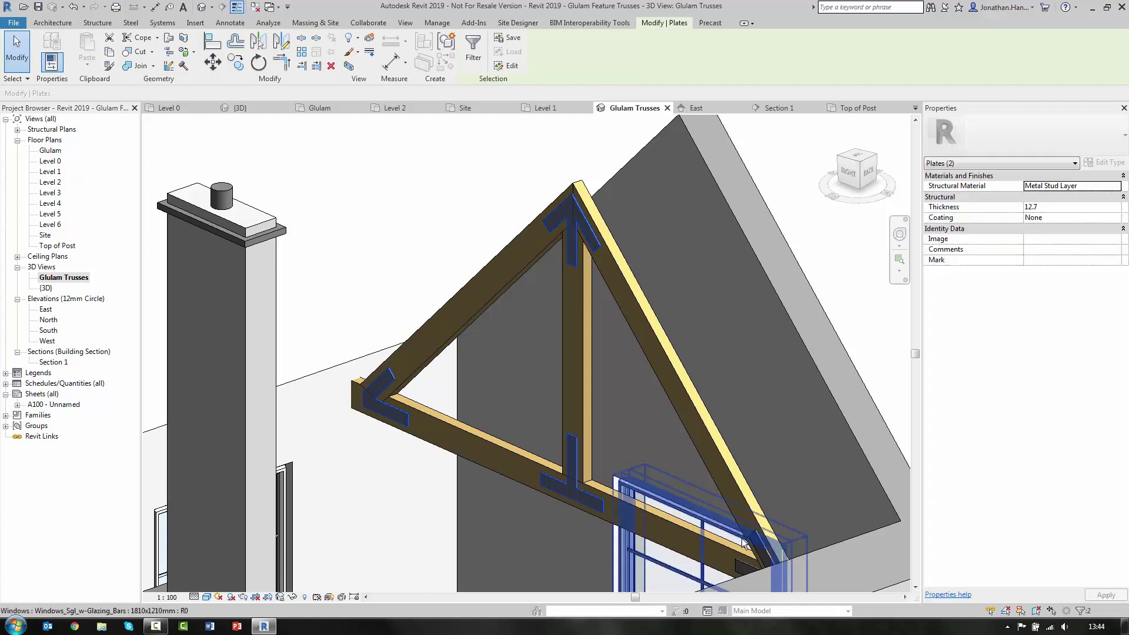
ctrl+click(757, 548)
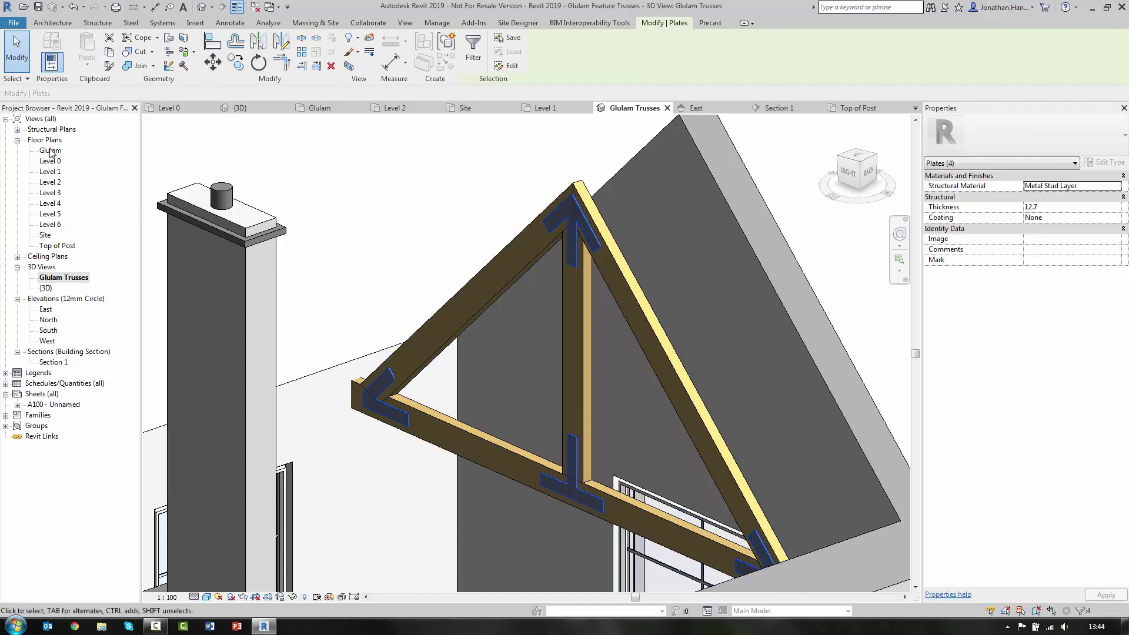
double_click(50, 151)
scroll(554, 263, down, 3)
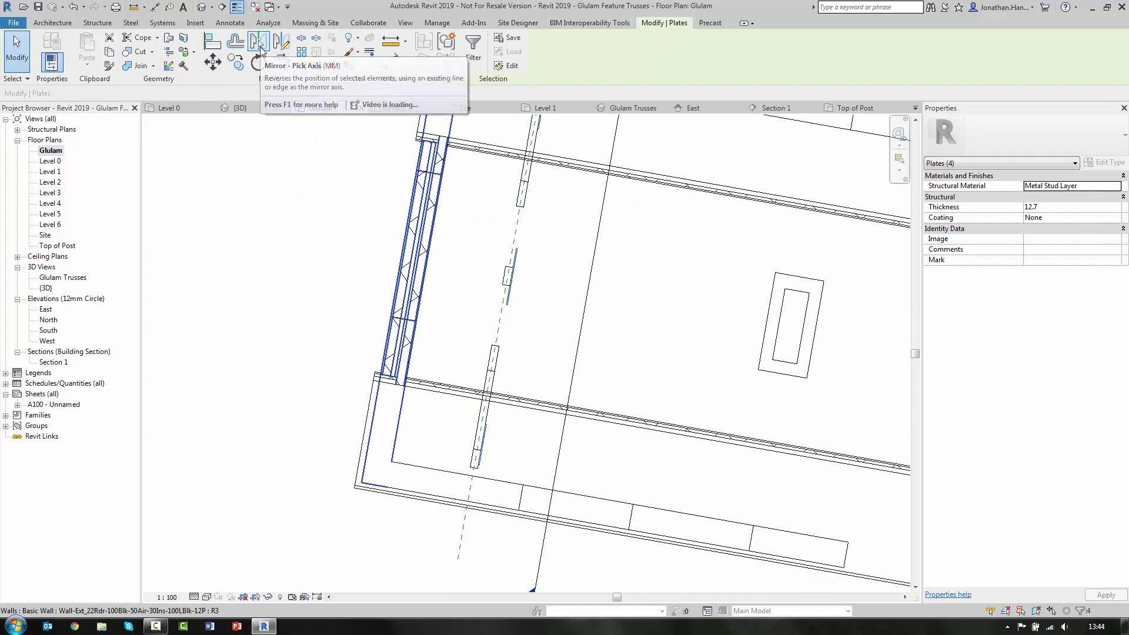
click(281, 41)
scroll(508, 279, up, 3)
scroll(509, 279, up, 2)
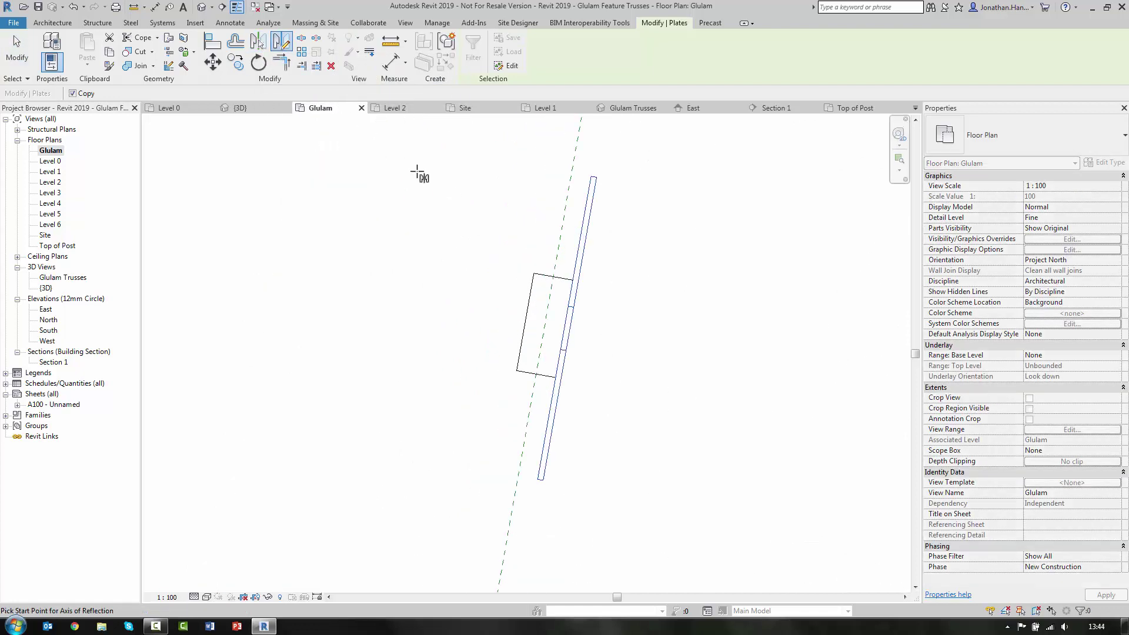
click(258, 41)
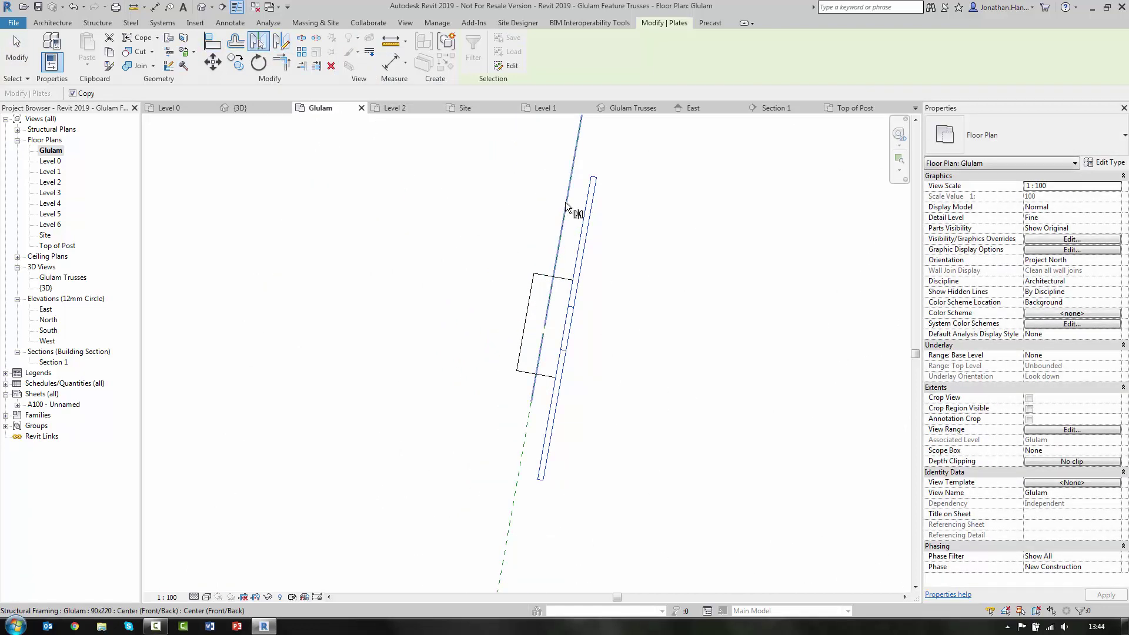
click(566, 211)
scroll(417, 262, down, 5)
key(Escape)
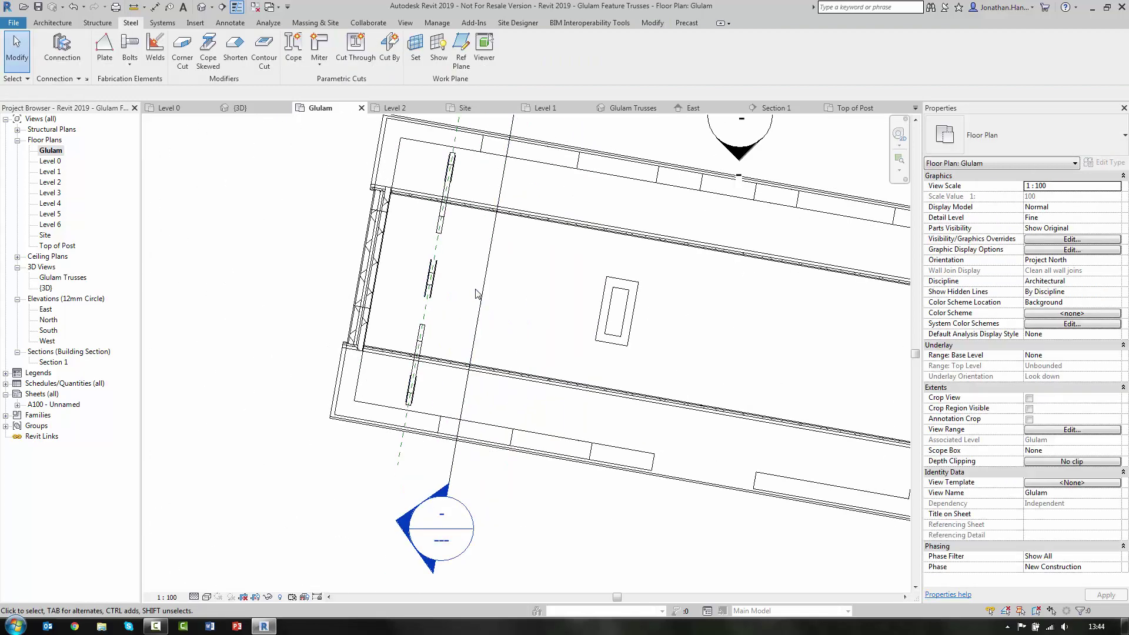
- Select the truss members and connection plates in the Glulam plan and copy them 2000 mm perpendicular to the truss setout plane
scroll(492, 294, up, 2)
scroll(491, 294, down, 1)
drag(462, 176, 488, 438)
drag(442, 134, 519, 450)
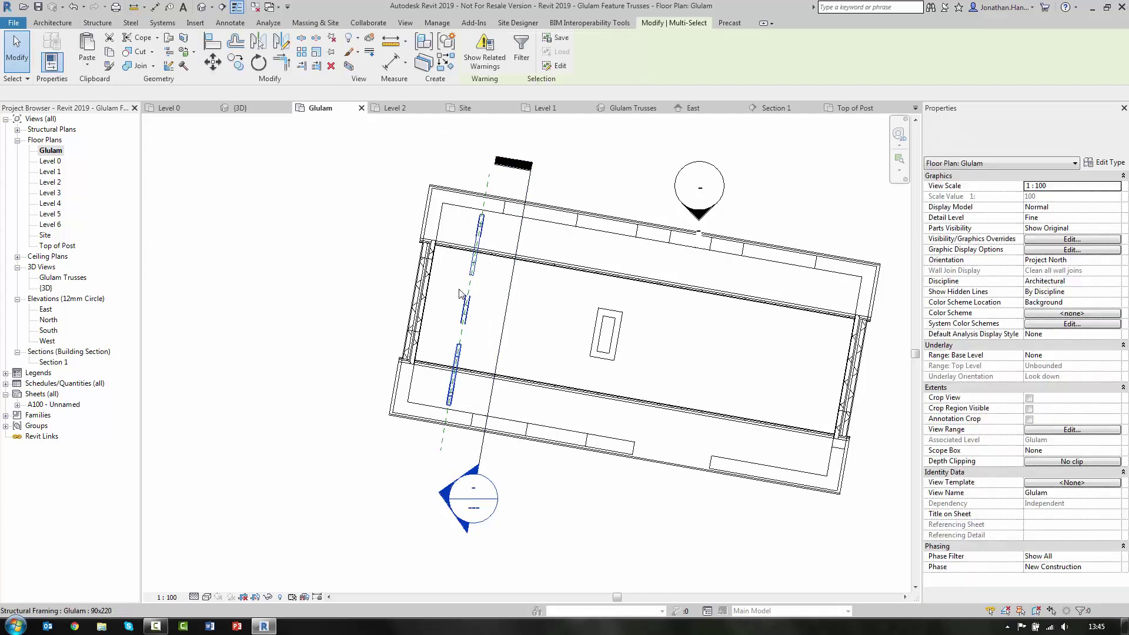
click(234, 62)
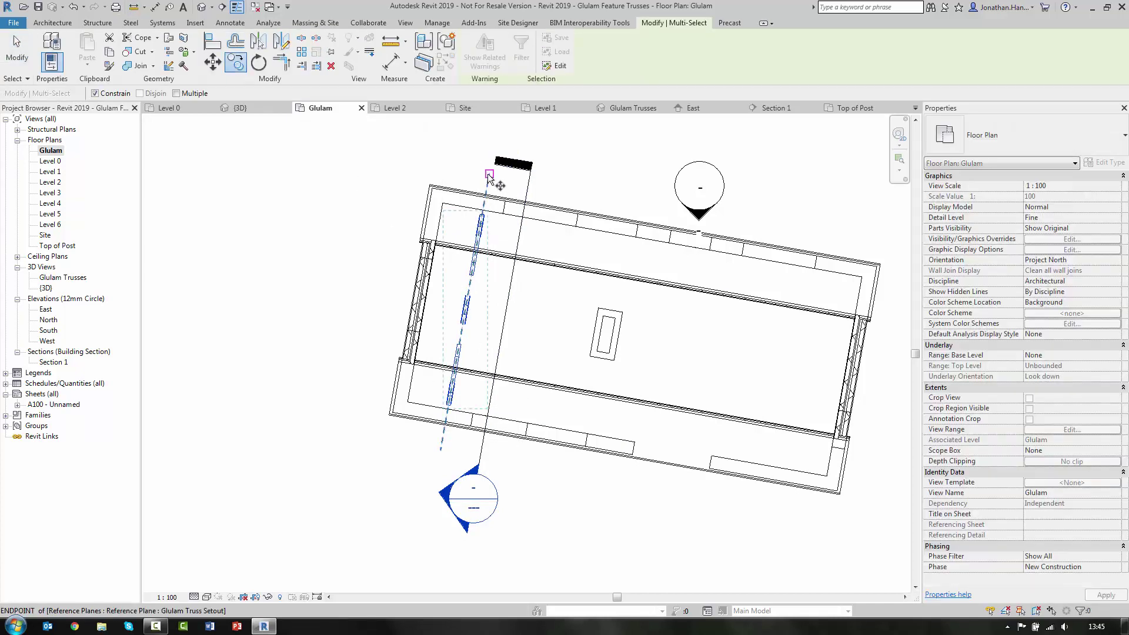
click(112, 94)
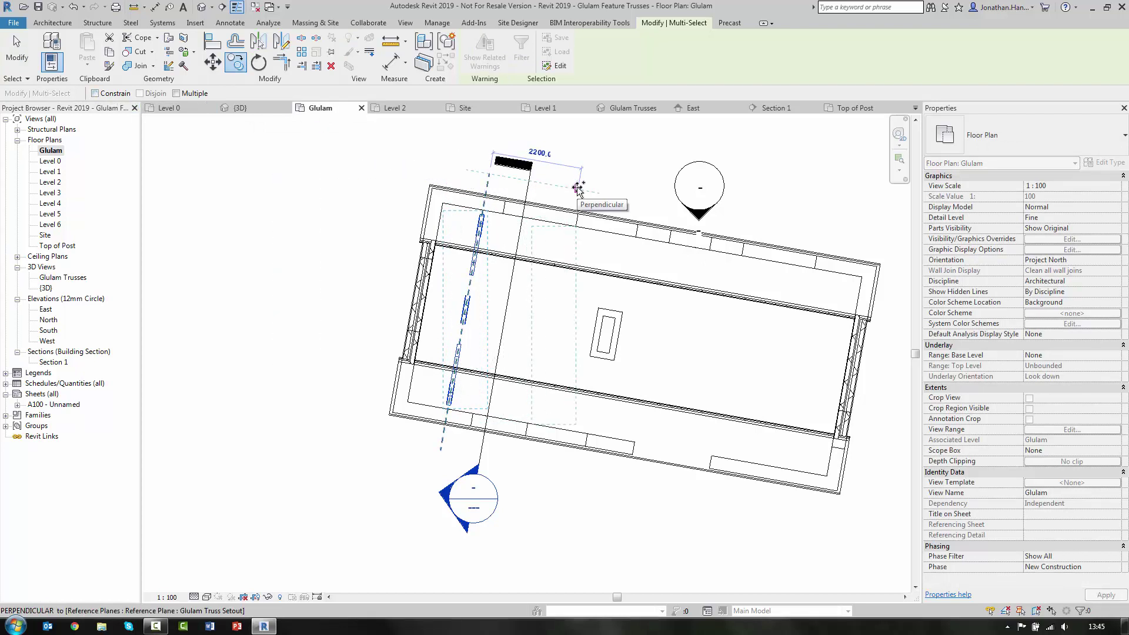
text(2000)
key(Return)
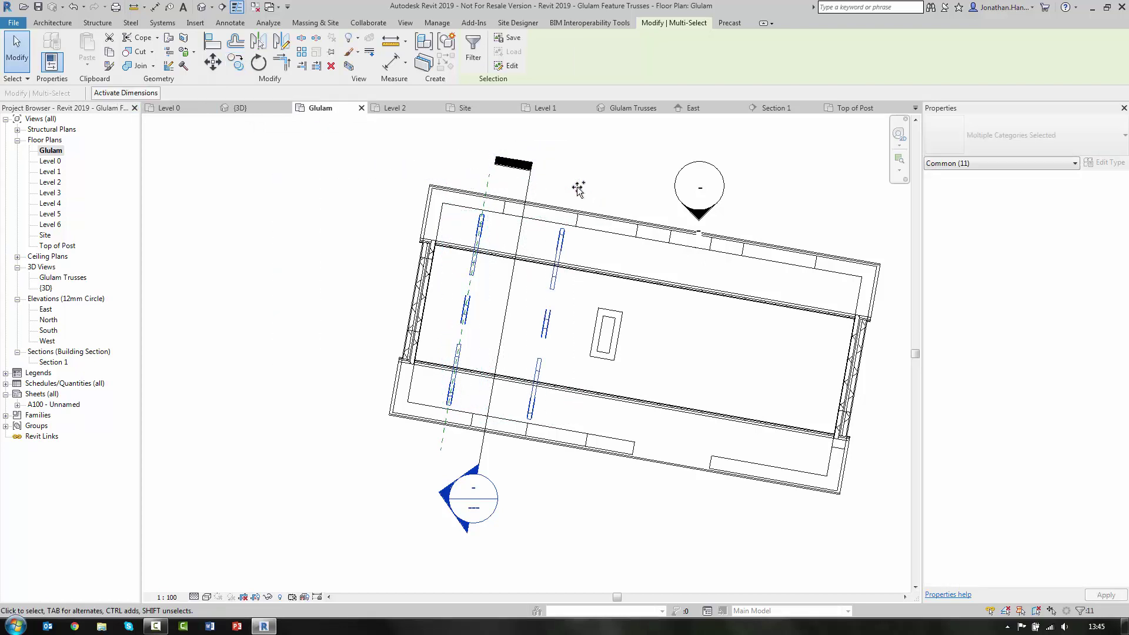
key(Escape)
- Select the original truss's bottom tie beam in the Glulam Trusses 3D view and copy it 2000 mm in the Glulam plan
double_click(47, 279)
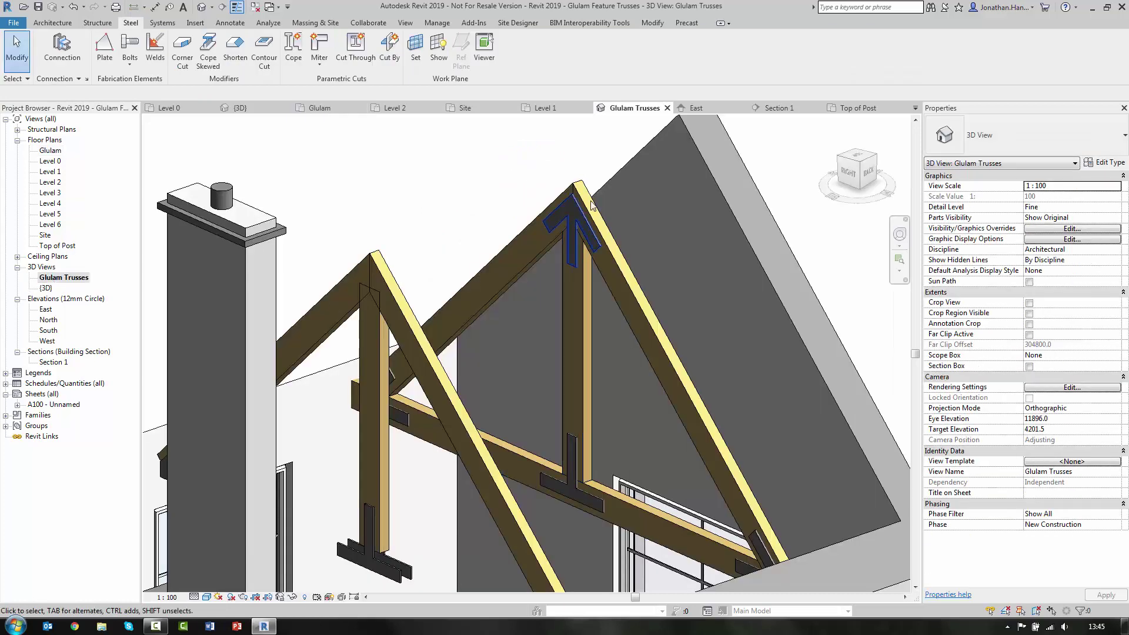
scroll(591, 205, down, 3)
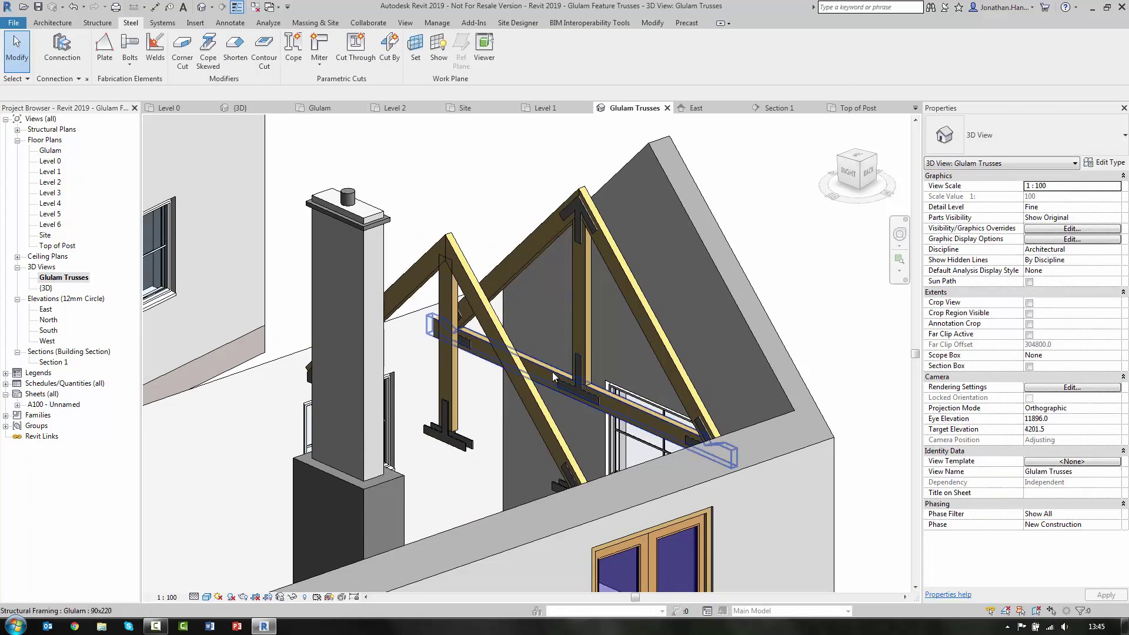
click(553, 376)
double_click(57, 151)
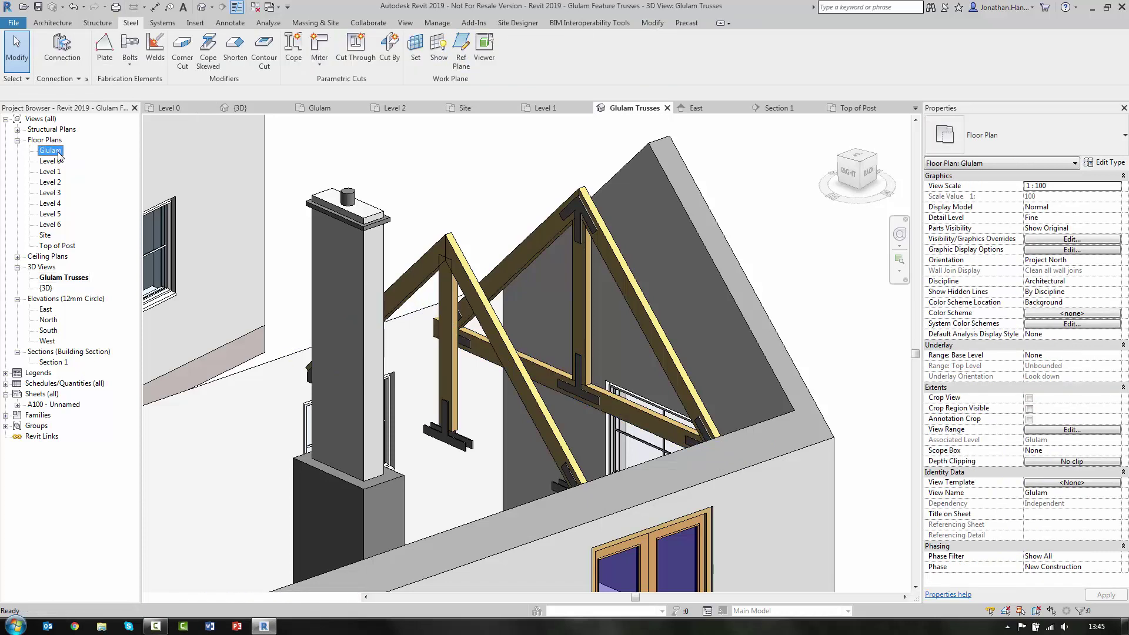
click(237, 62)
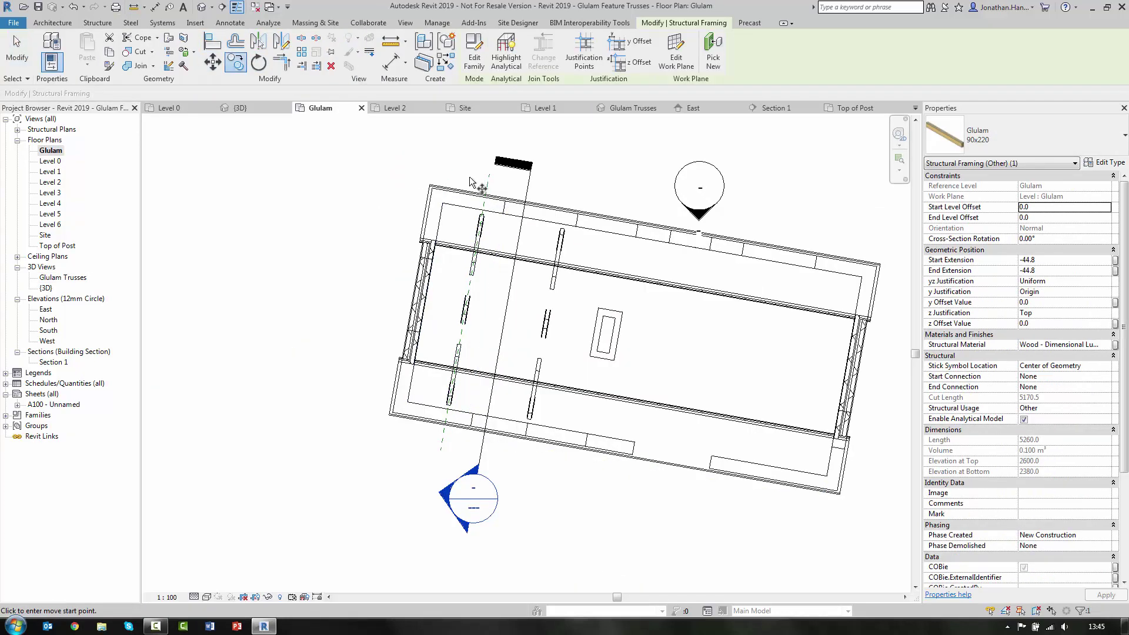
click(492, 174)
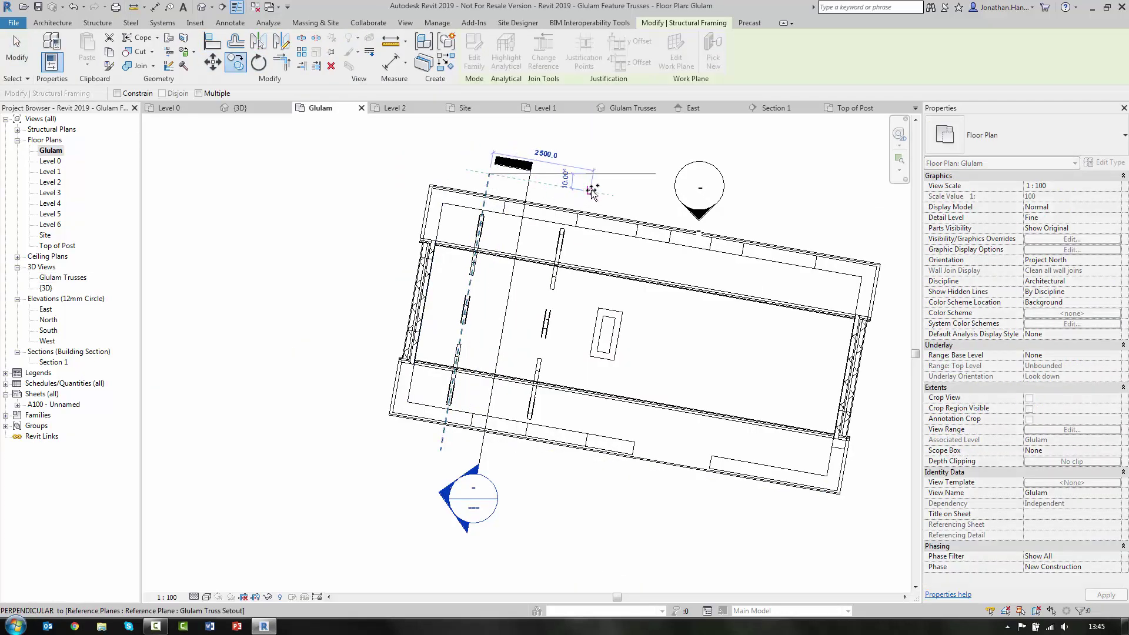
text(2)
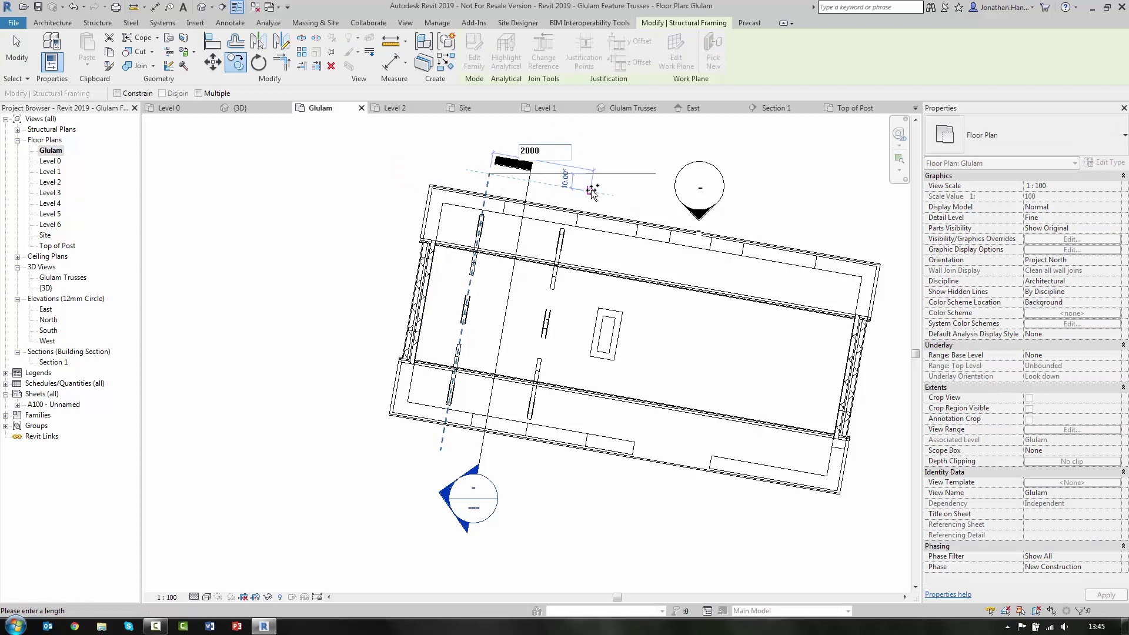
text(000)
key(Return)
key(Escape)
key(Escape)
- Examine both trusses and the apex connection plate from several sides in the Glulam Trusses 3D view
click(45, 288)
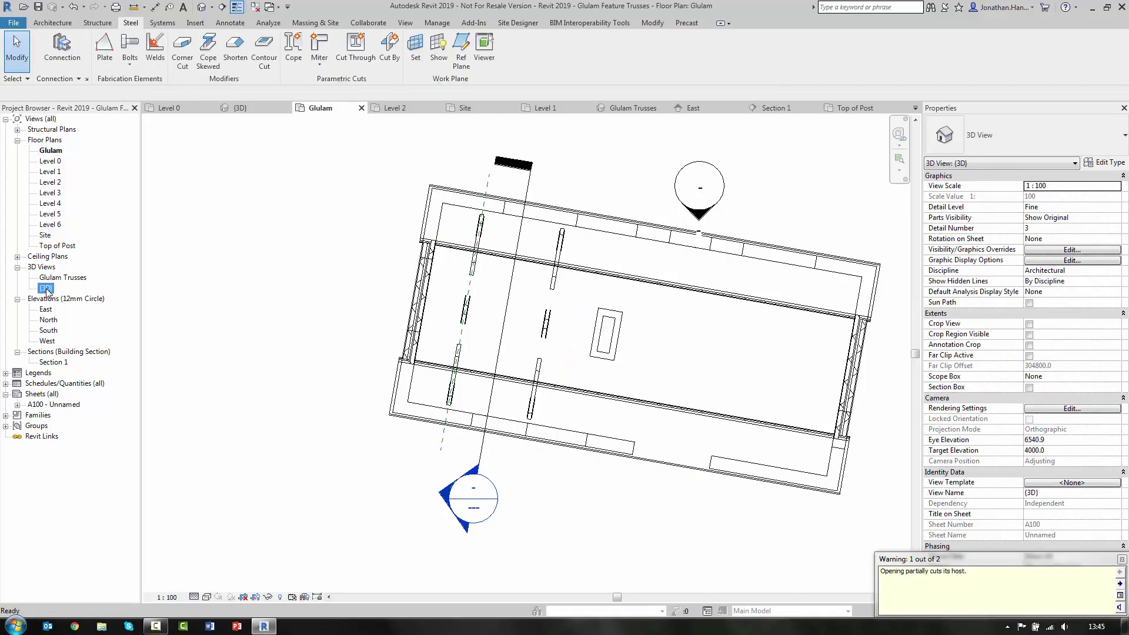
double_click(46, 288)
double_click(63, 277)
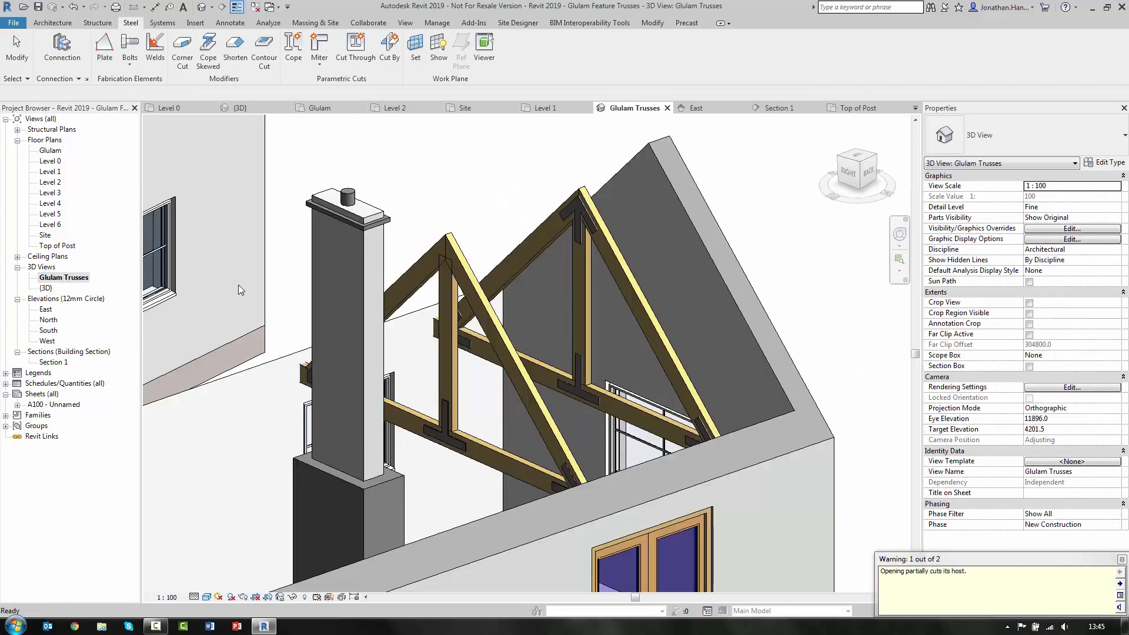
scroll(468, 262, down, 2)
shift+middle_drag(468, 262, 492, 312)
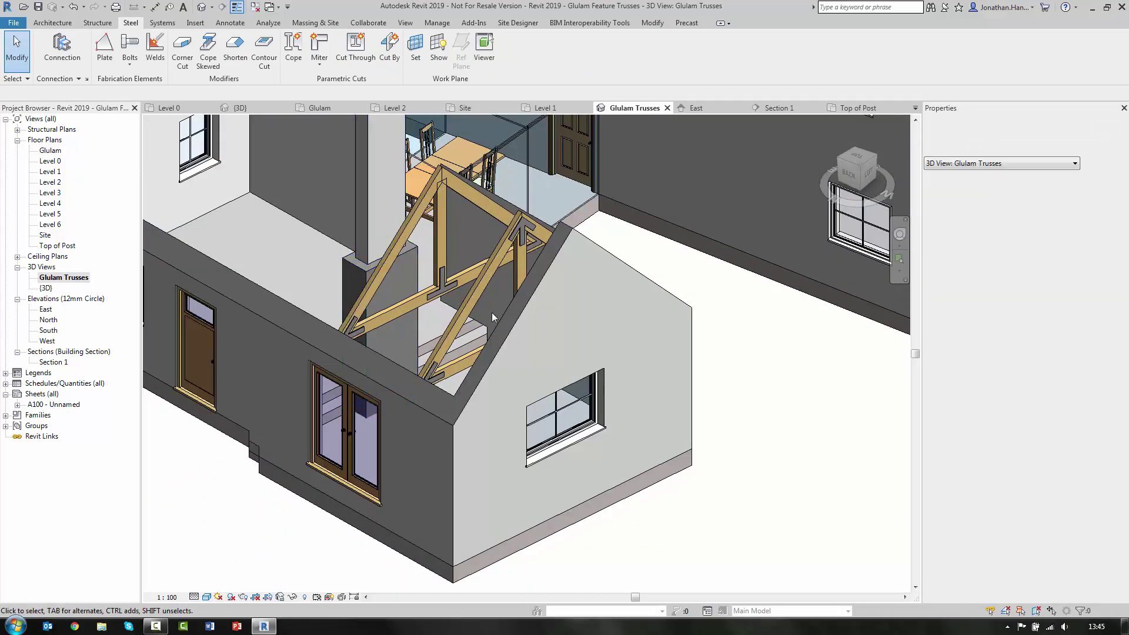
scroll(492, 313, up, 5)
click(583, 228)
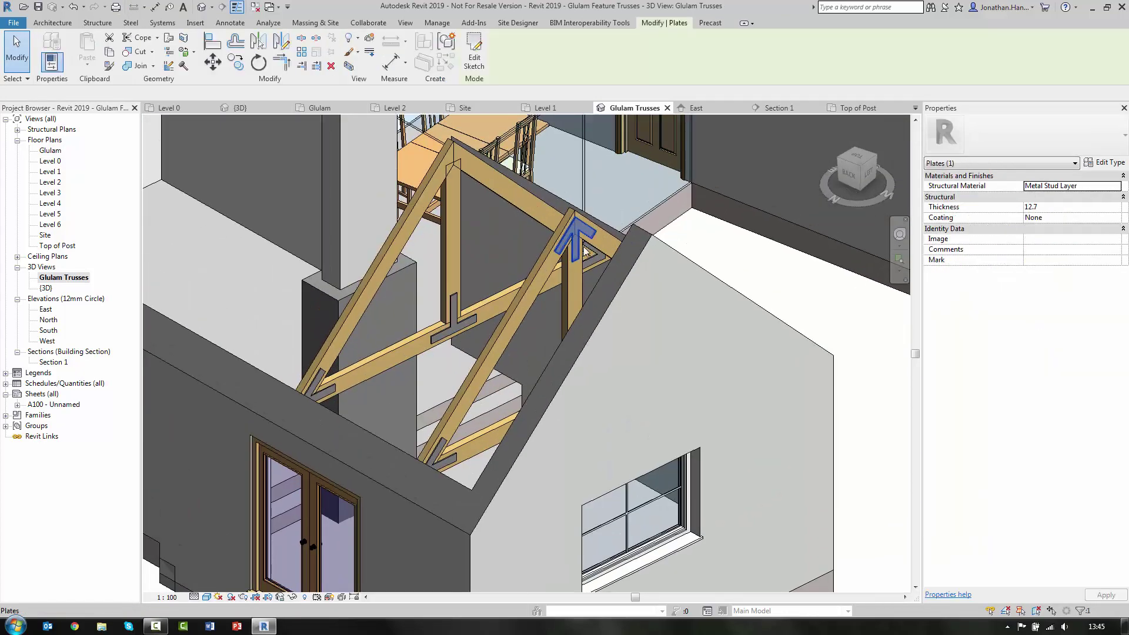
shift+middle_drag(582, 228, 657, 303)
scroll(658, 303, down, 3)
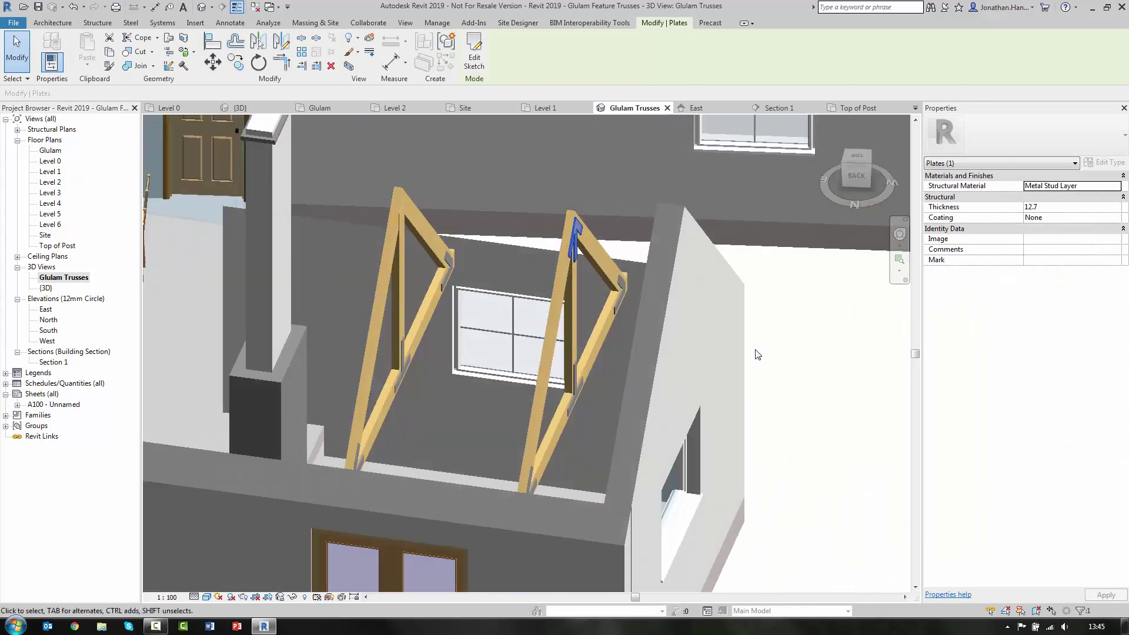
key(Escape)
- Examine the connection plate at the rafter and tie beam joint up close in the 3D view
scroll(458, 354, up, 3)
shift+middle_drag(499, 379, 523, 337)
click(524, 332)
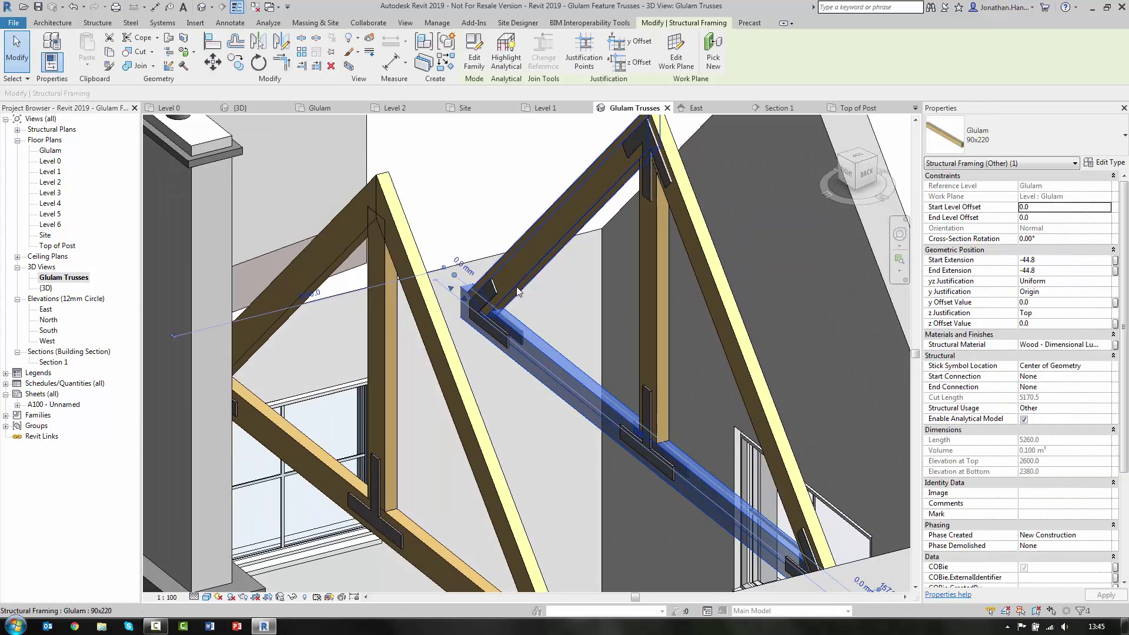
click(518, 292)
scroll(475, 295, up, 5)
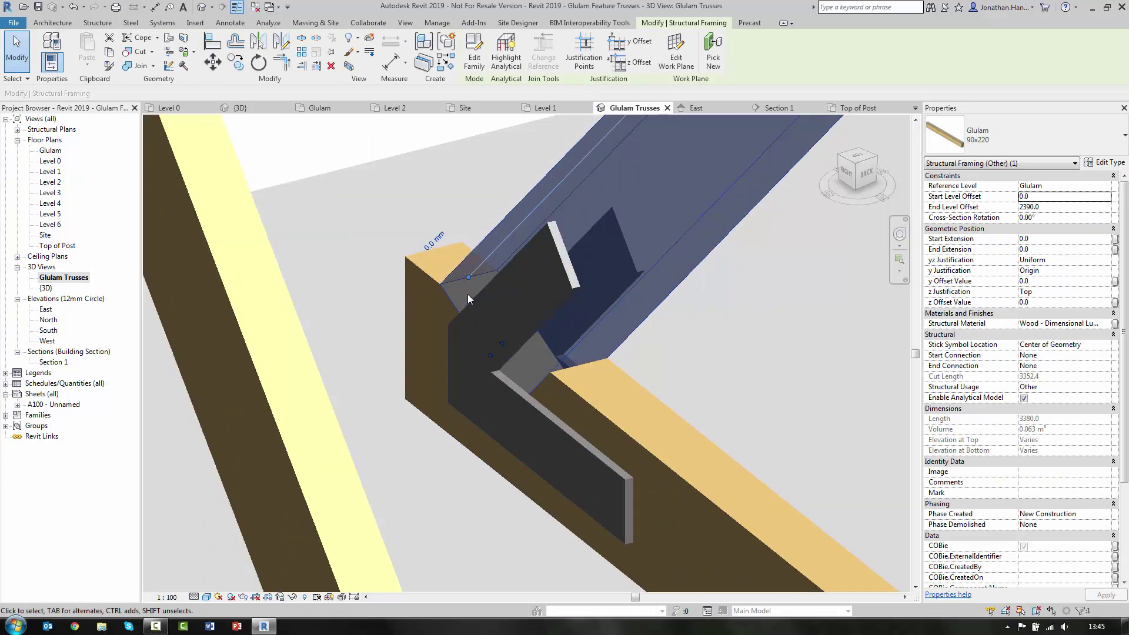
key(Escape)
click(552, 421)
scroll(564, 376, down, 5)
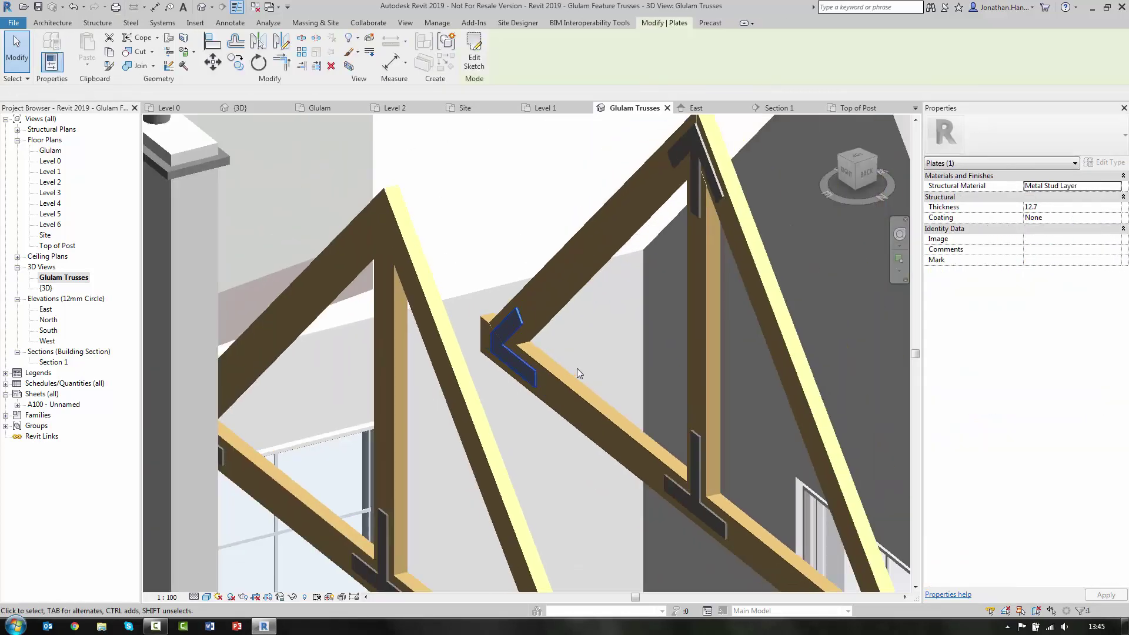
scroll(488, 245, up, 2)
scroll(567, 391, down, 2)
key(Escape)
shift+middle_drag(567, 391, 231, 171)
- Place a camera on the Level 0 plan at the living room opening, aimed past the room's far corner beyond the trusses
double_click(50, 162)
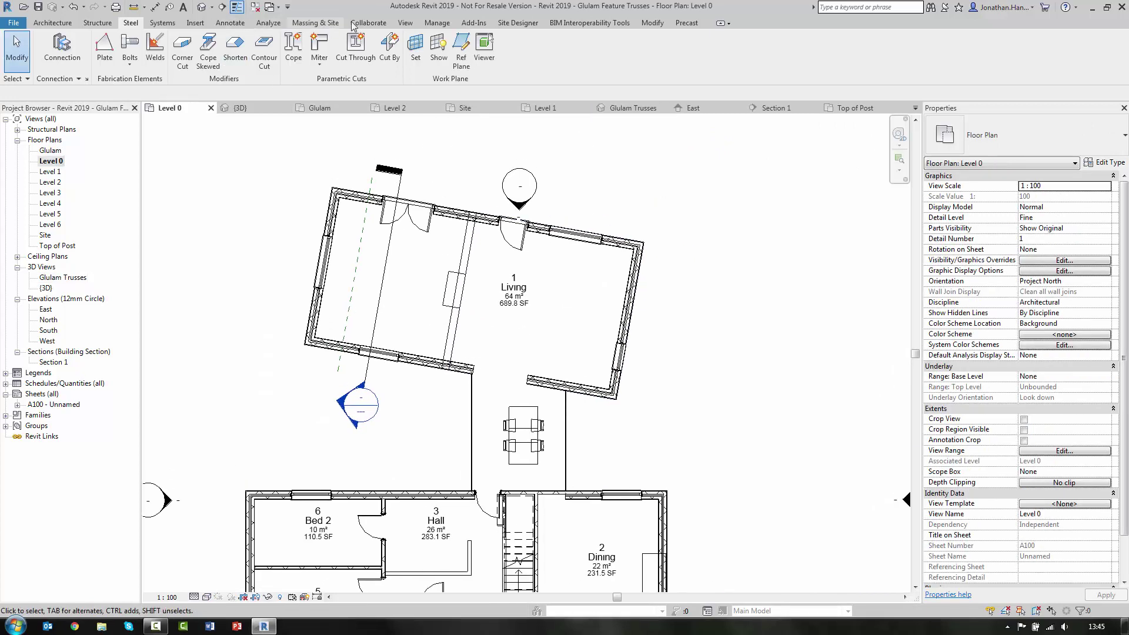
click(405, 22)
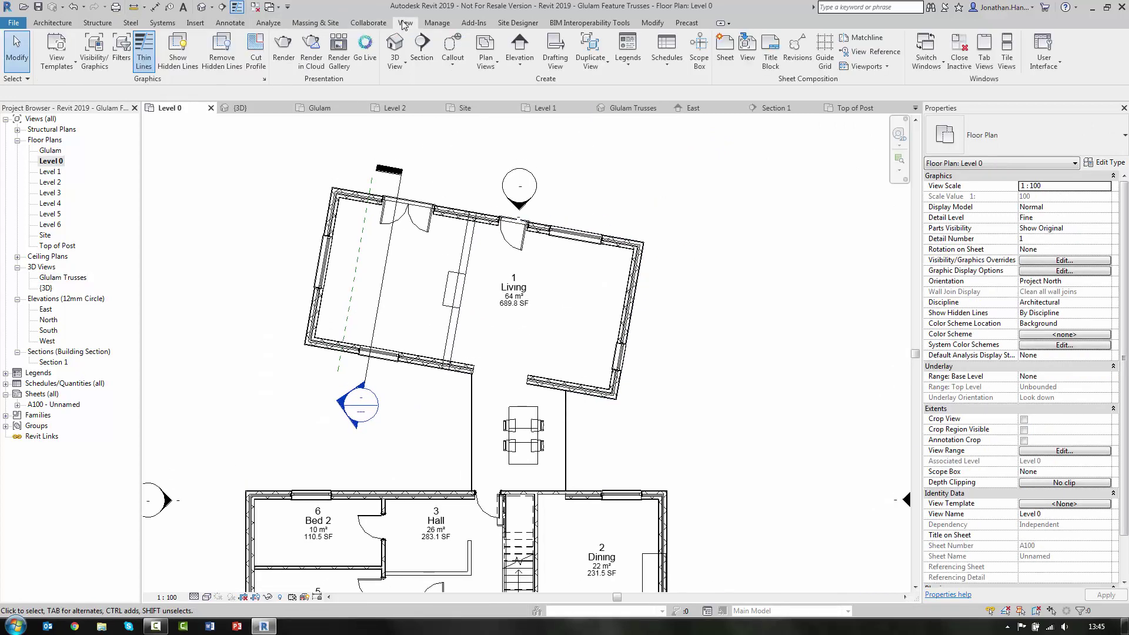
click(395, 68)
click(413, 108)
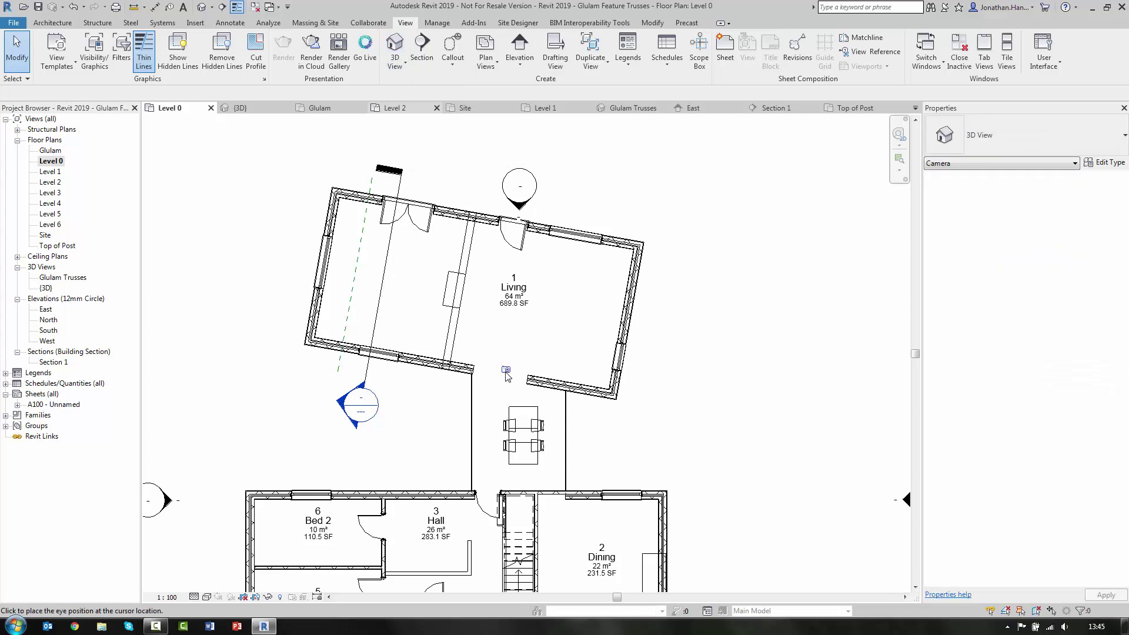
click(518, 393)
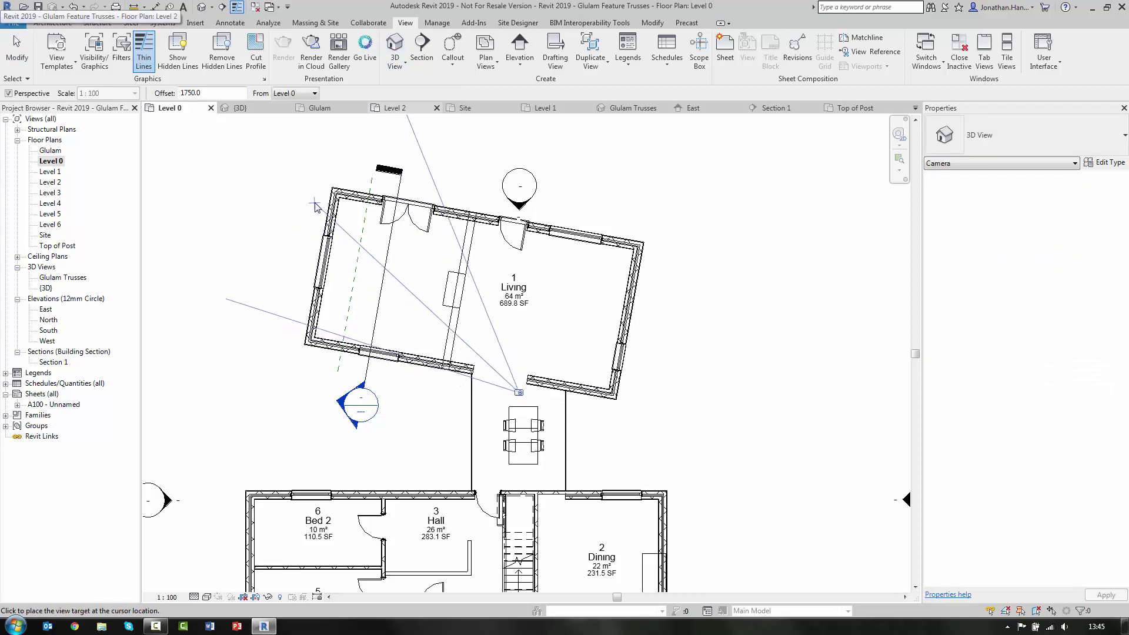
click(315, 206)
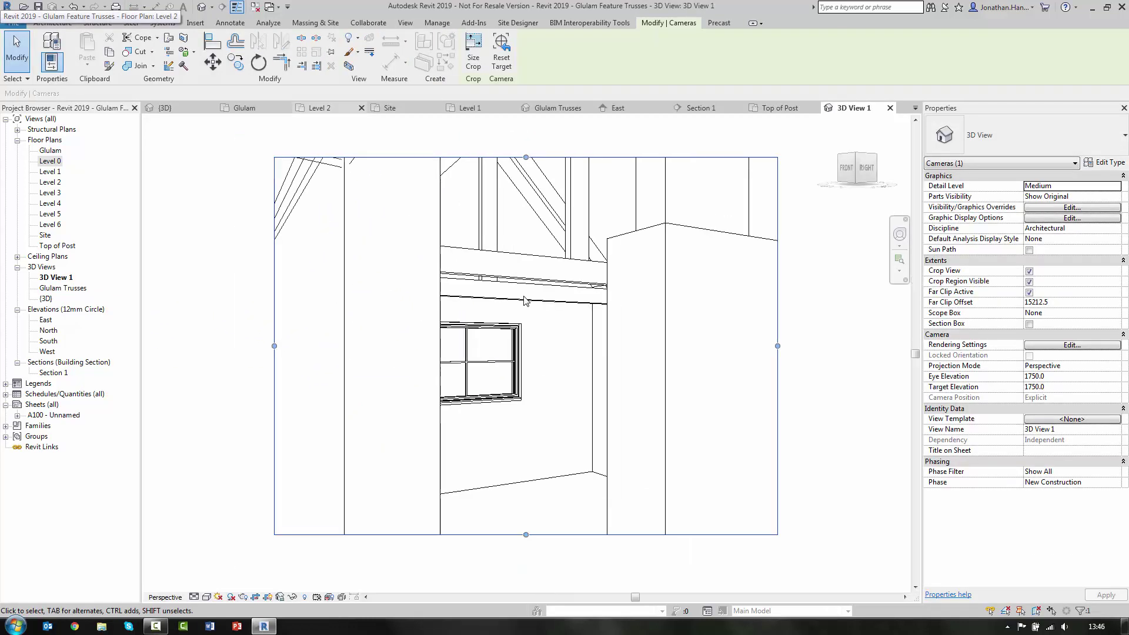
- Enlarge the camera view's crop region on all four sides to take in more of the trusses, walls and floor
scroll(526, 301, down, 4)
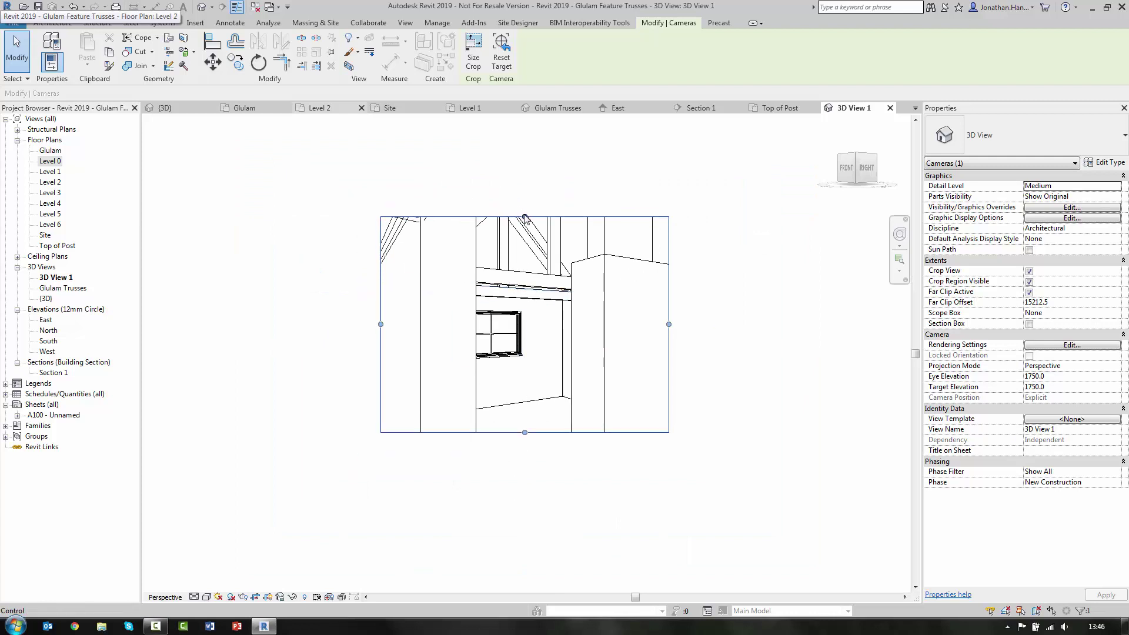
drag(525, 218, 523, 133)
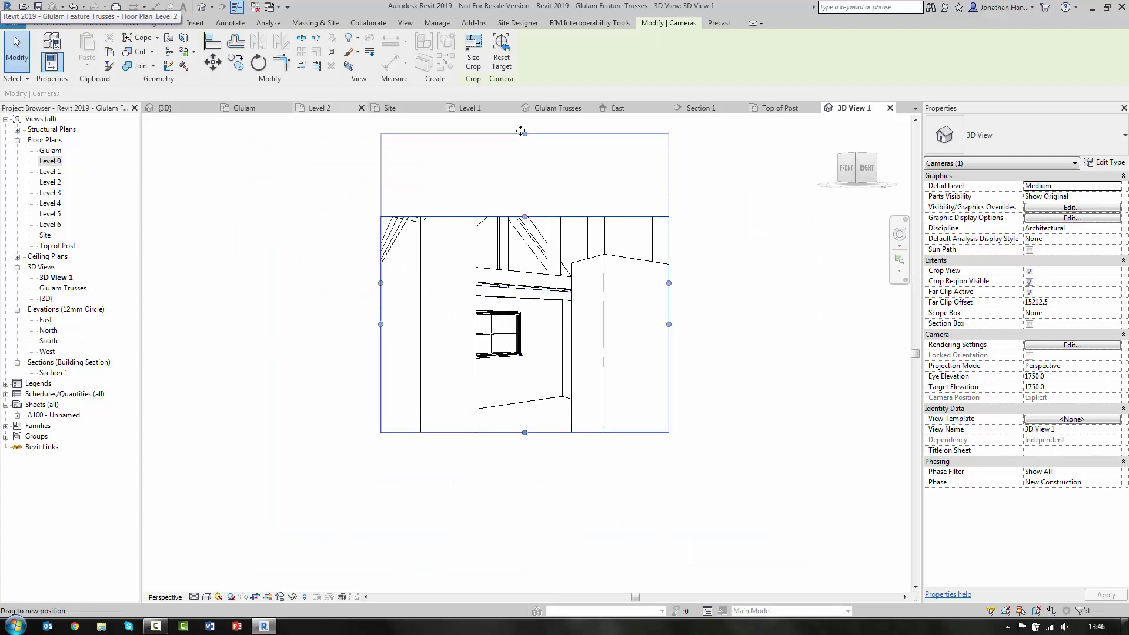
drag(380, 282, 298, 280)
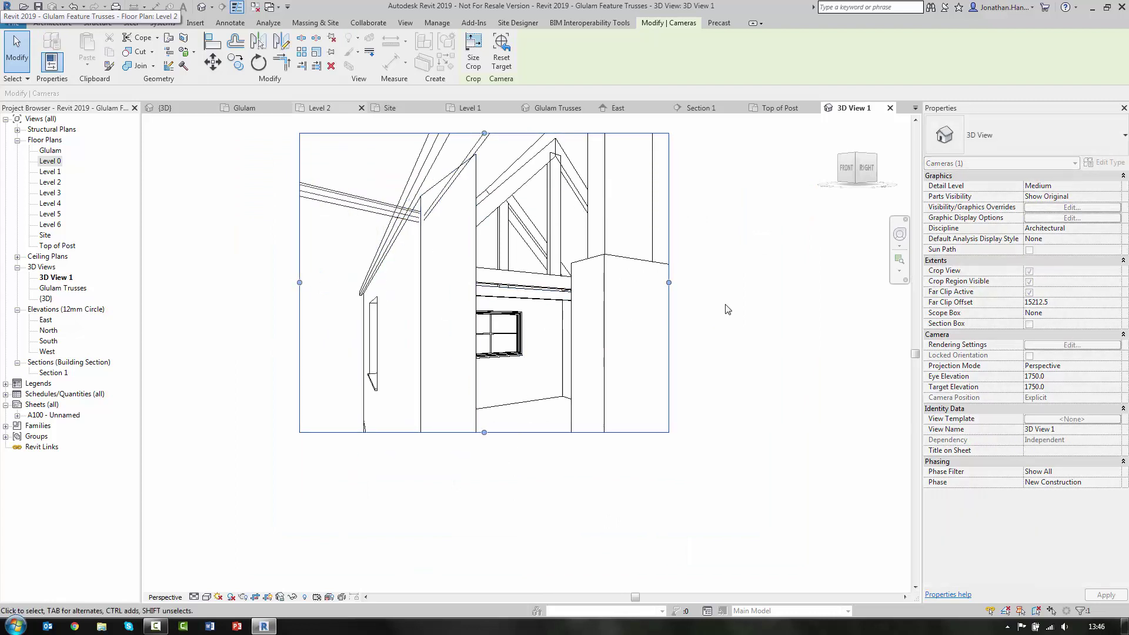
click(764, 326)
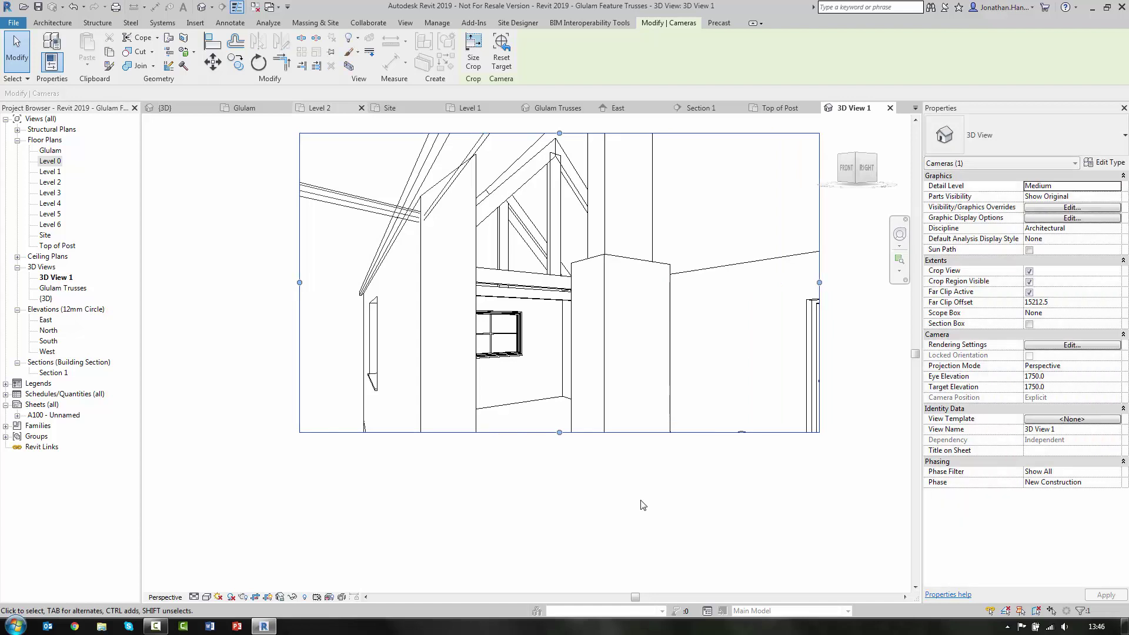
click(535, 433)
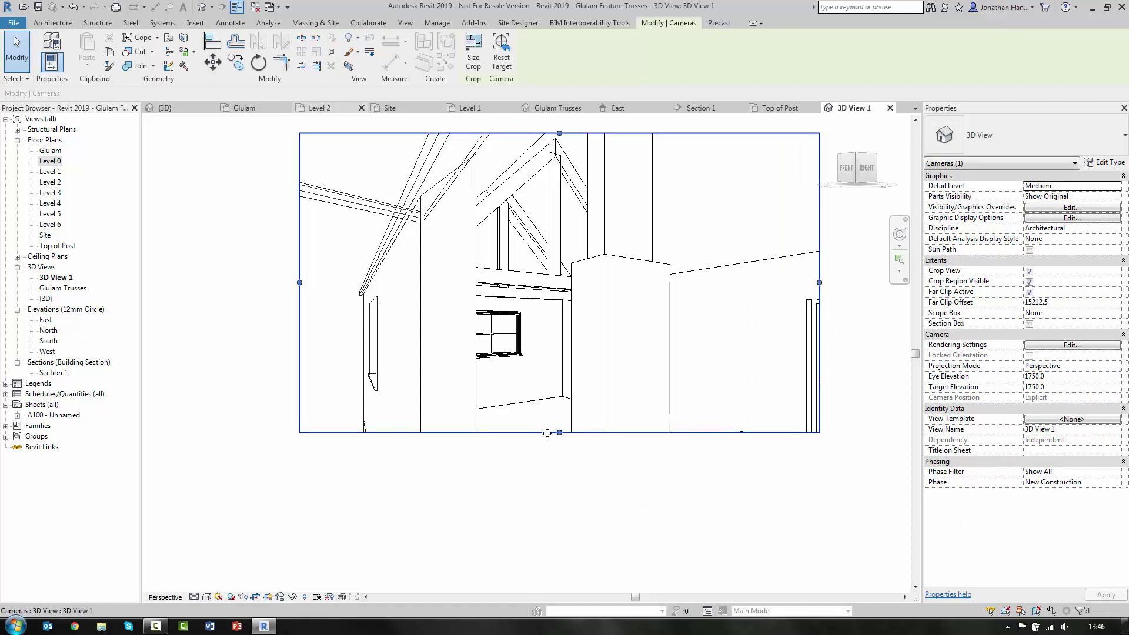
drag(560, 433, 566, 522)
key(Escape)
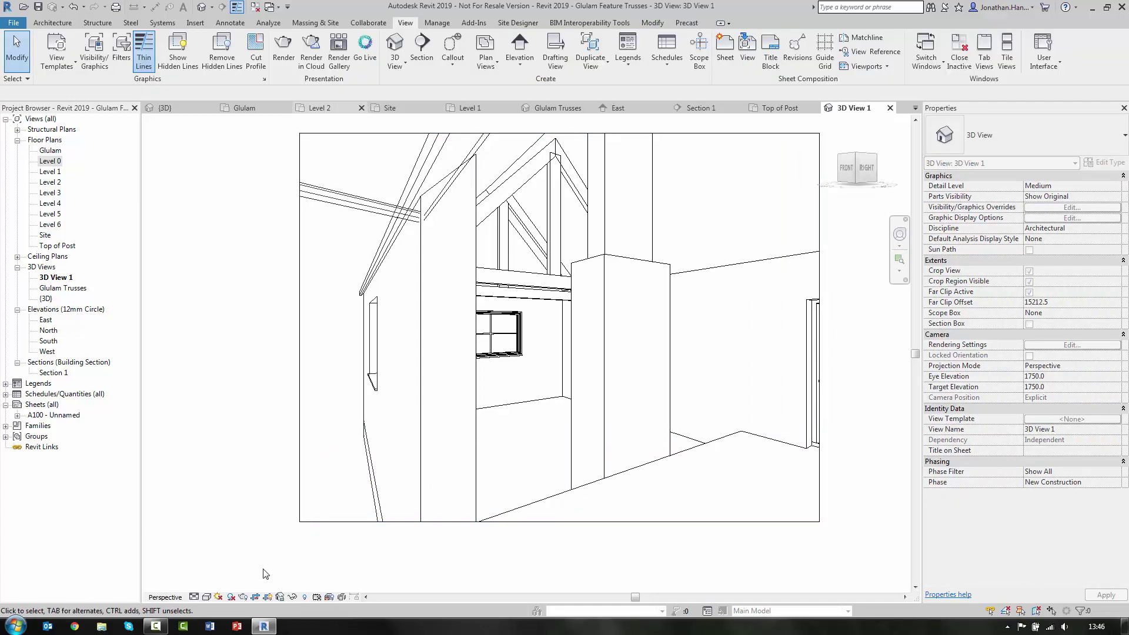
- Display the camera view in the Realistic visual style with shadows turned on
click(207, 597)
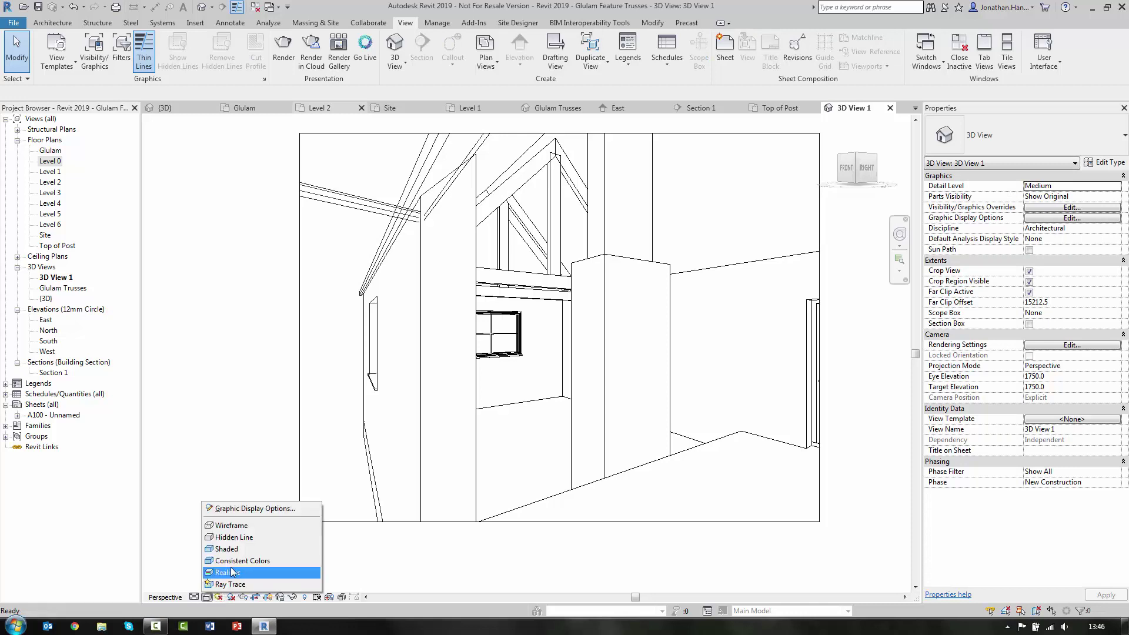
click(227, 572)
click(233, 597)
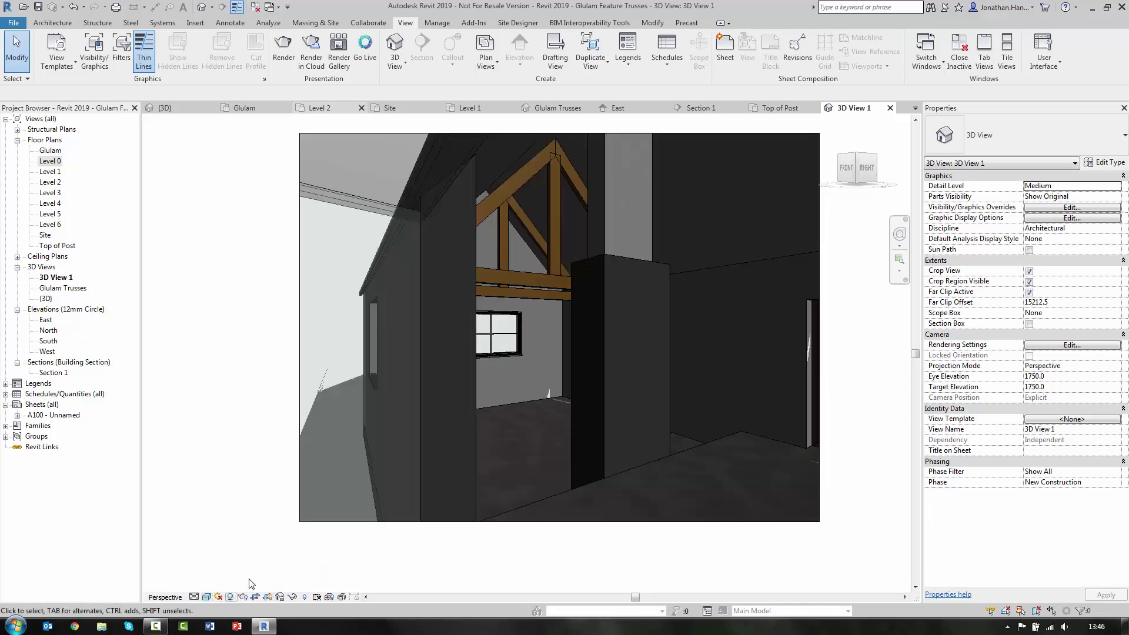
- Reorient the camera towards the trusses and narrow the crop region to remove the exterior beside the near wall
shift+middle_drag(478, 304, 599, 349)
key(z)
key(f)
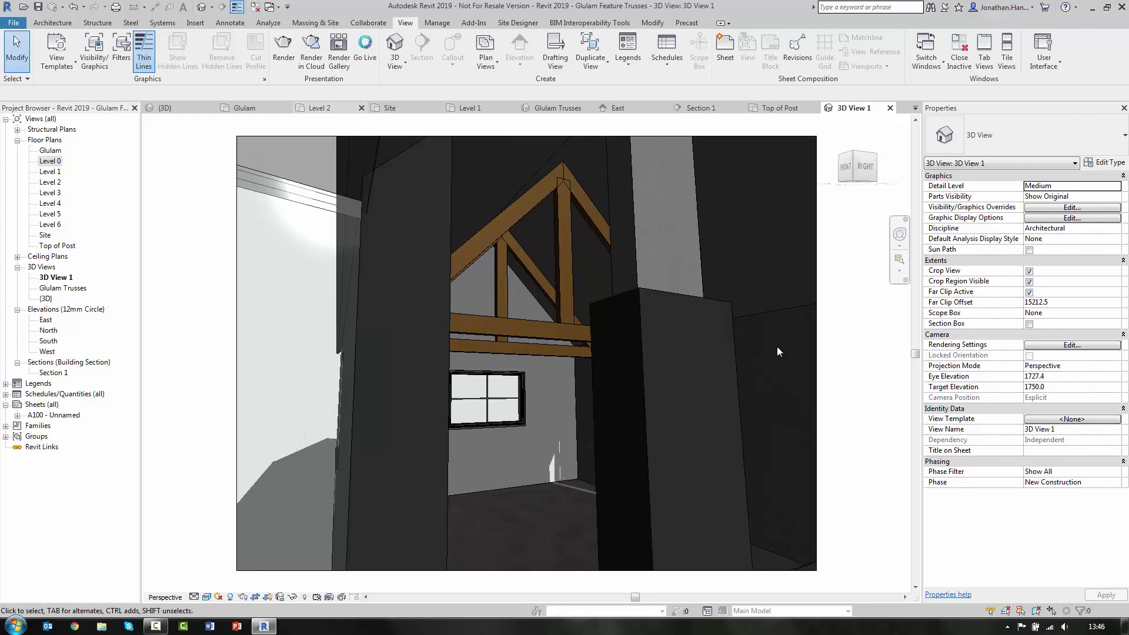
click(237, 320)
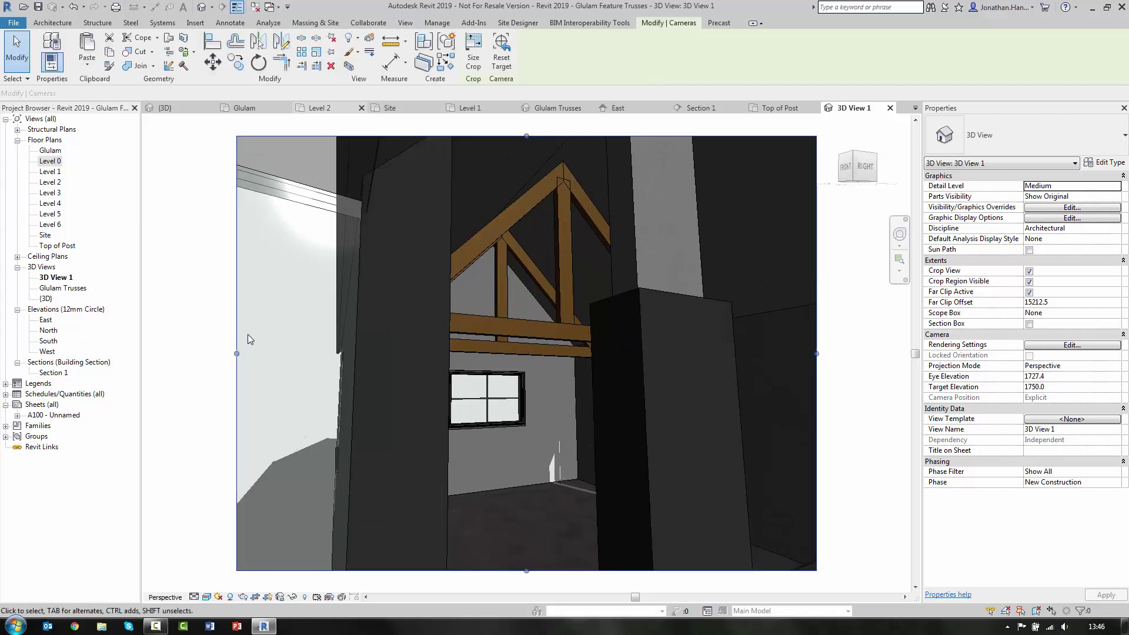
drag(236, 353, 410, 360)
key(Escape)
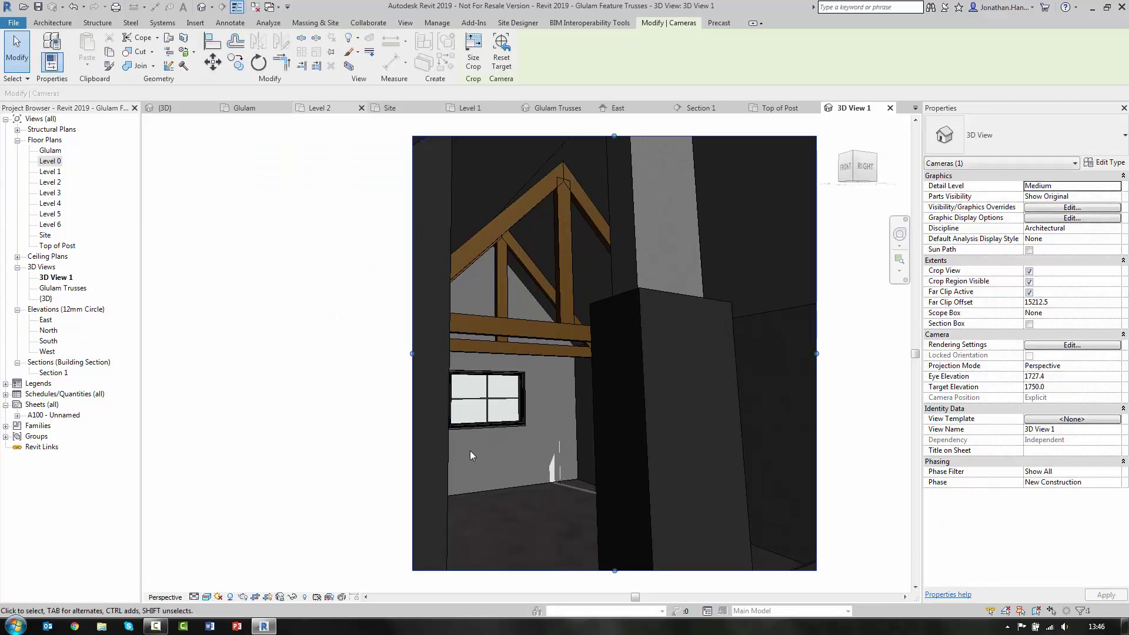
- Check the camera view's visibility settings for Structural Connections, including its plates and bolts subcategories, without changing them
key(v)
key(g)
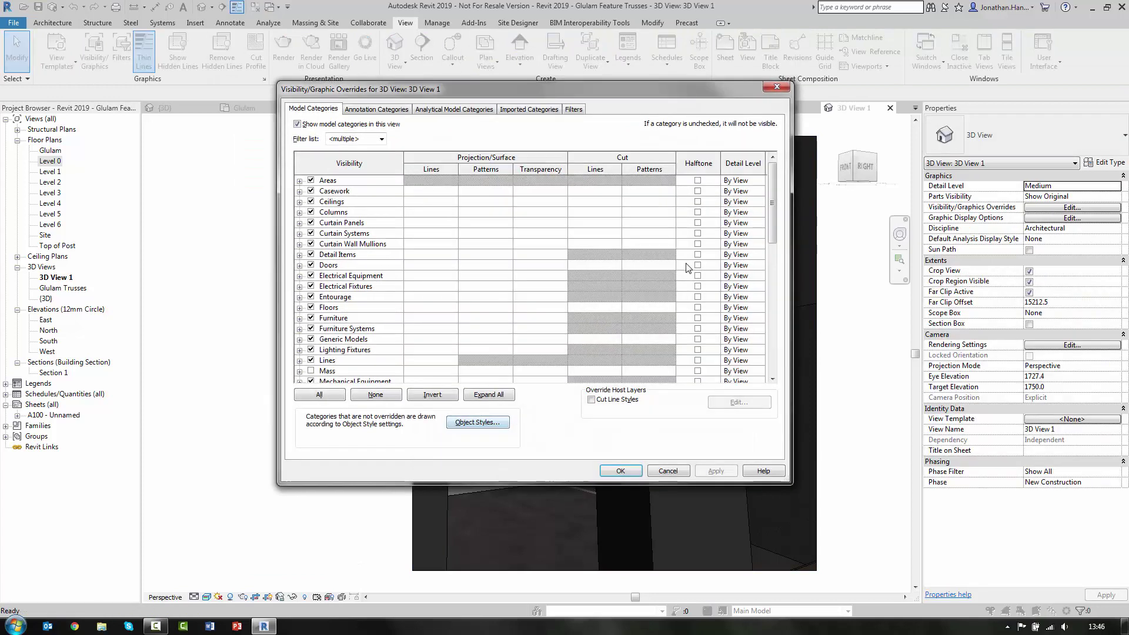
drag(774, 198, 784, 352)
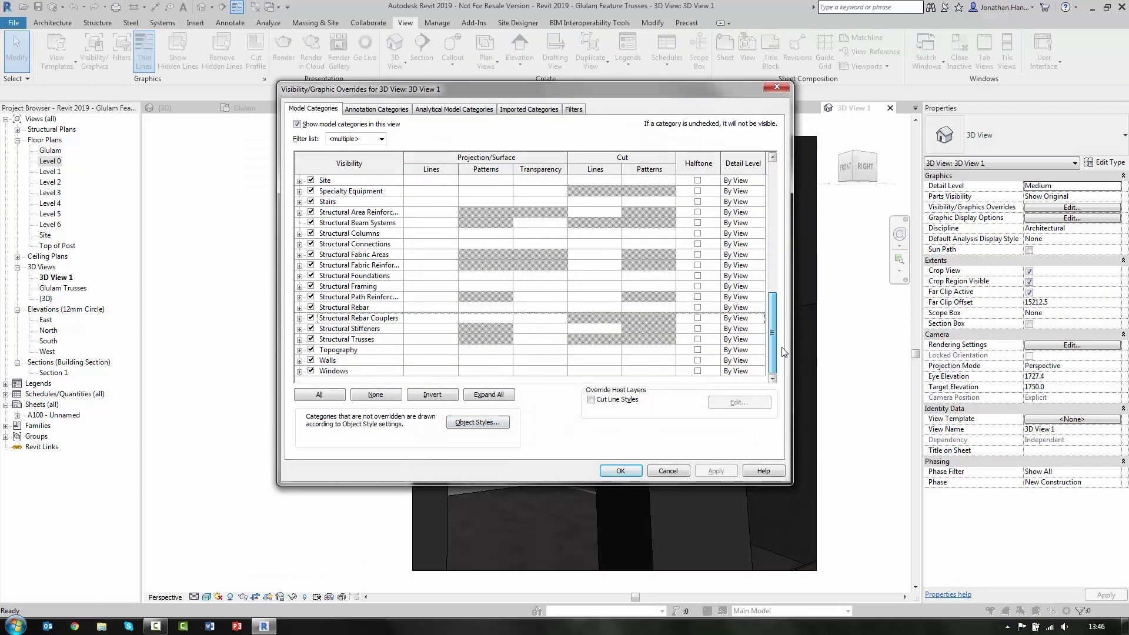
click(300, 244)
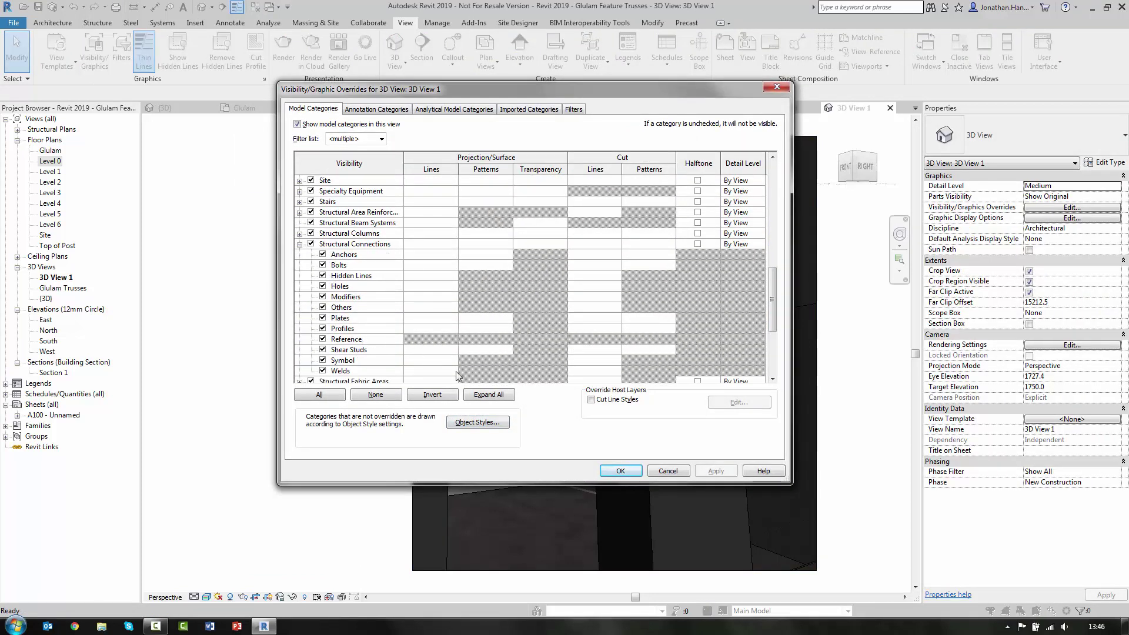
click(621, 471)
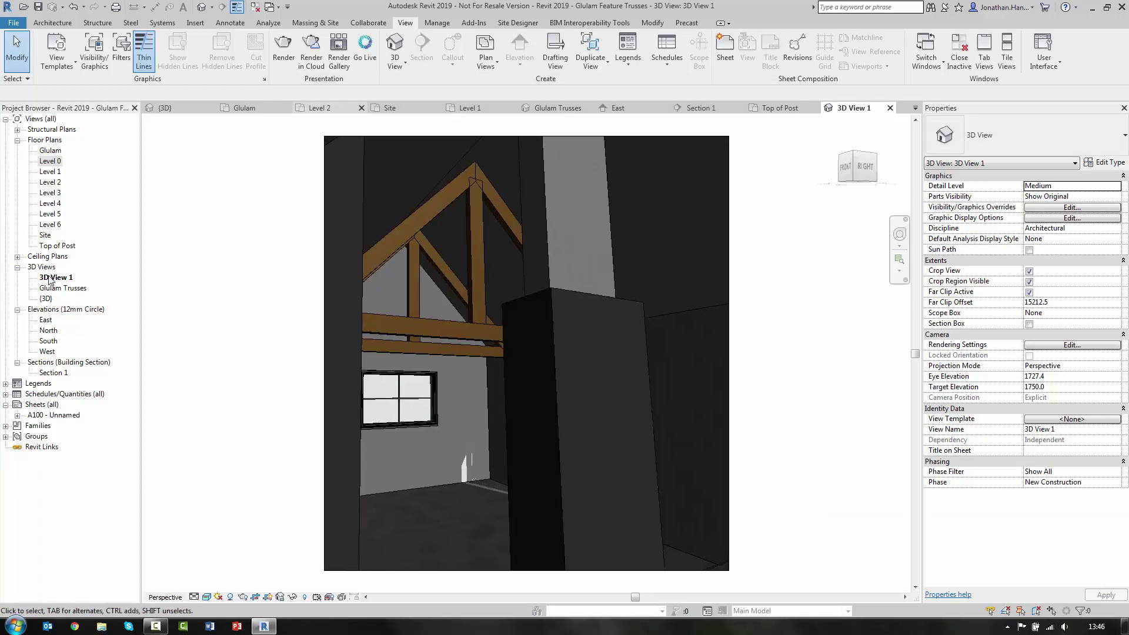
- Open the Glulam Trusses 3D view and examine the trusses from the rear with the whole house fitted in view
double_click(63, 288)
scroll(560, 390, down, 3)
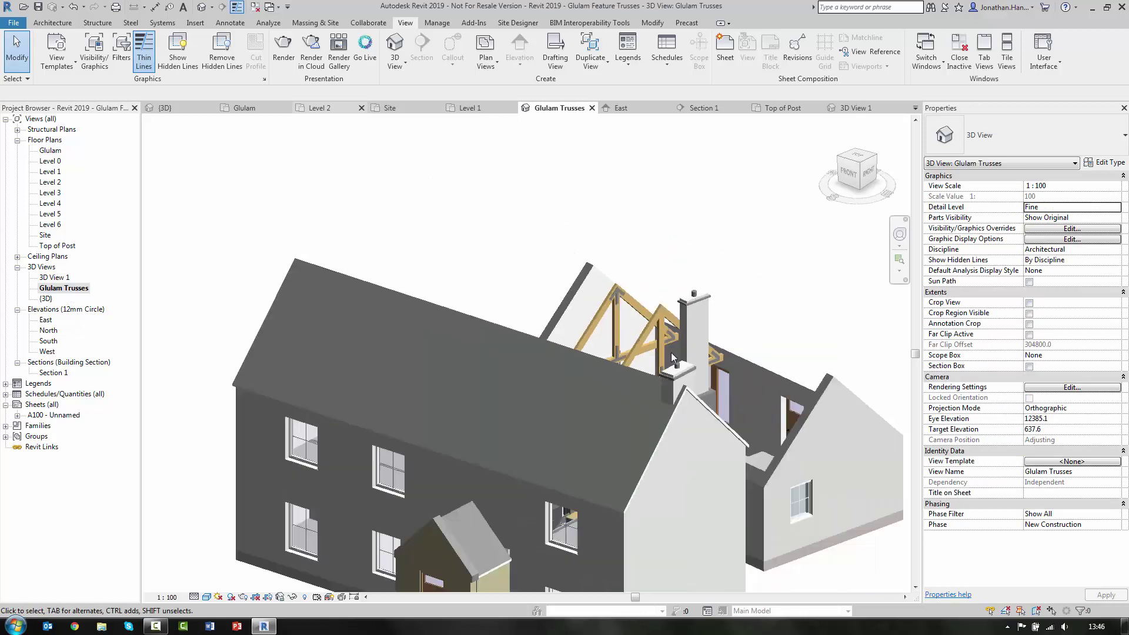
shift+middle_drag(559, 390, 646, 332)
scroll(612, 359, up, 6)
key(z)
key(e)
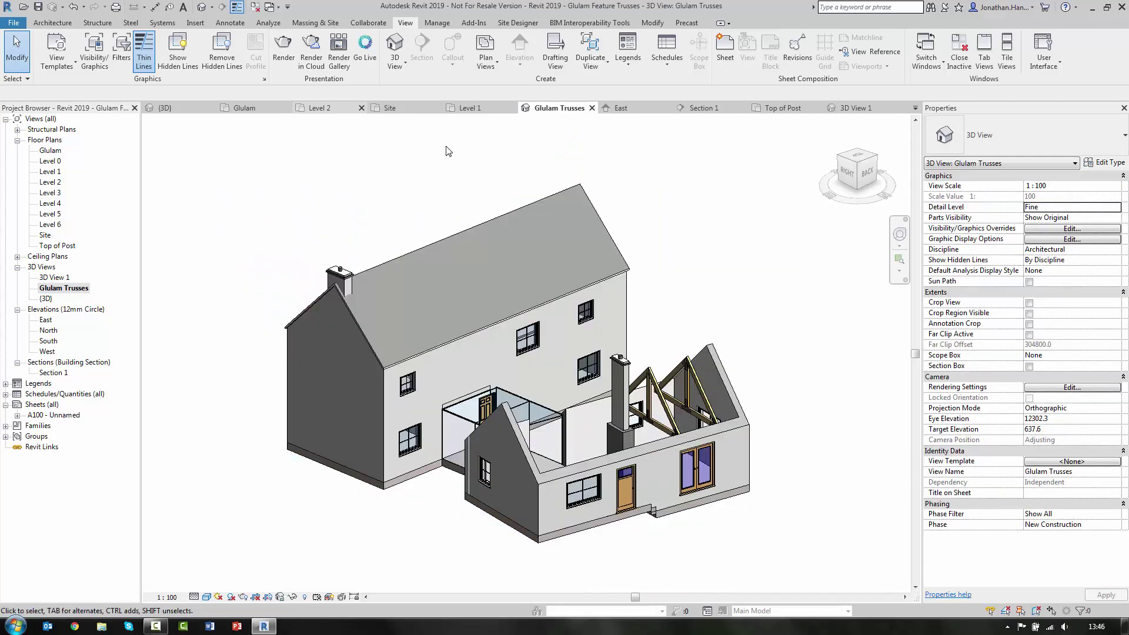
click(155, 627)
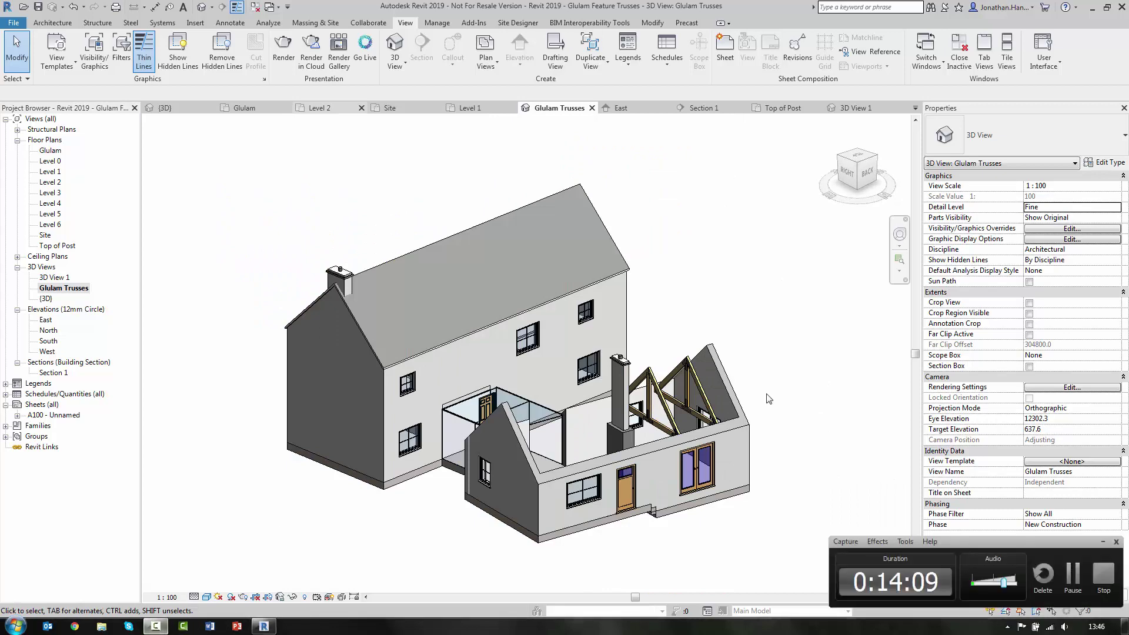